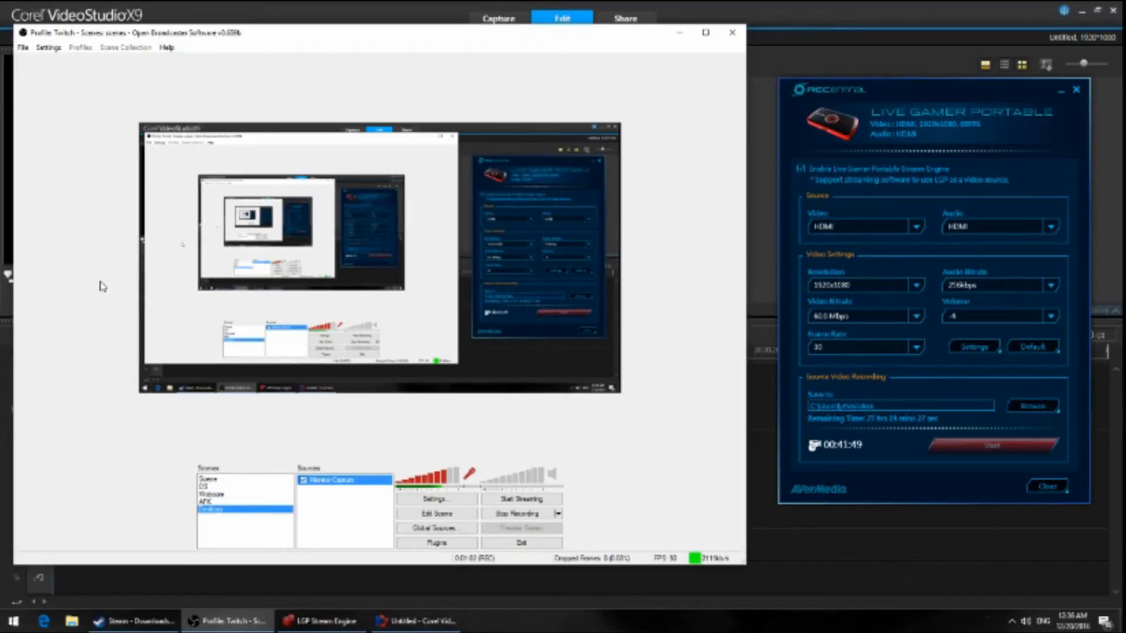
Unmute the desktop audio in Open Broadcaster Software and mute it again.
left_click(554, 475)
left_click(553, 475)
left_click(553, 475)
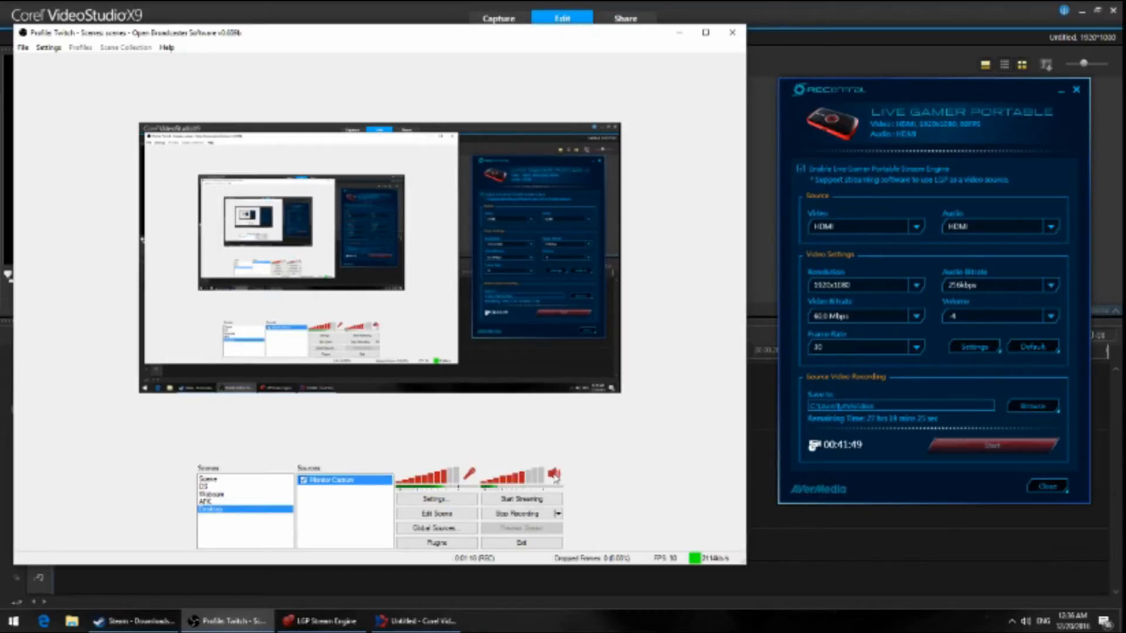
left_click(554, 475)
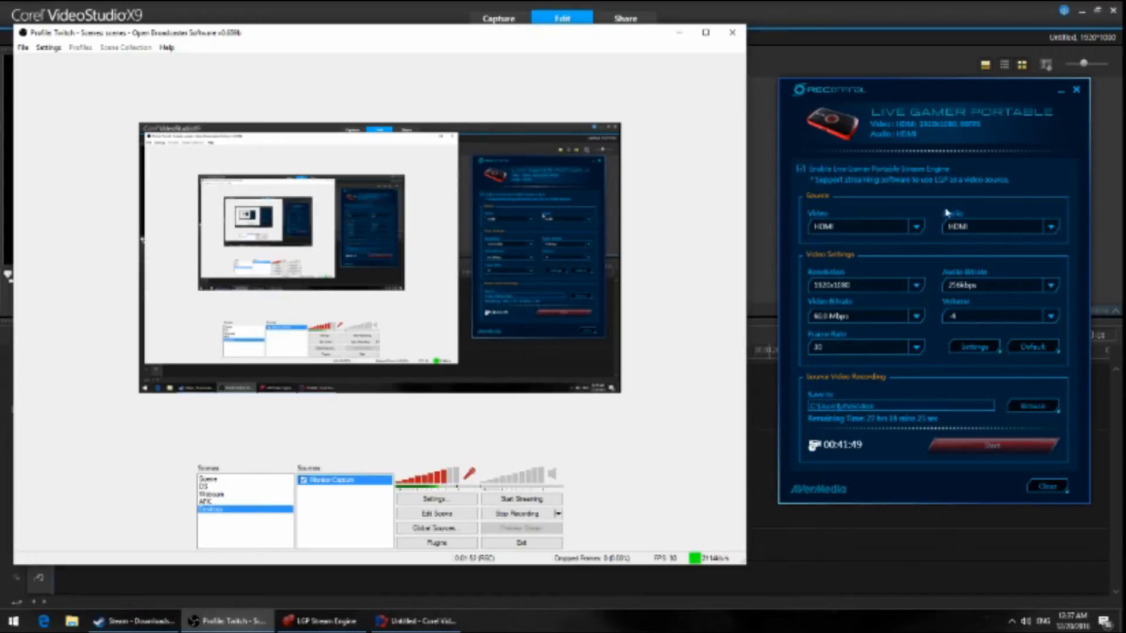
Examine the audio source and volume choices offered for the Live Gamer Portable in RECentral.
left_click(1050, 226)
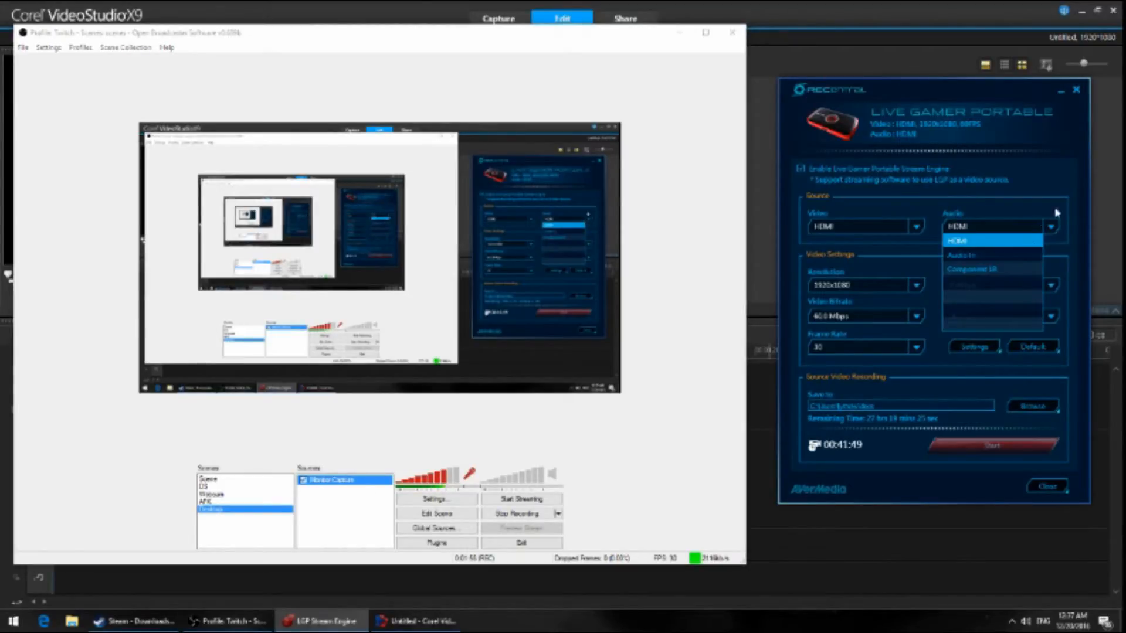
left_click(1060, 202)
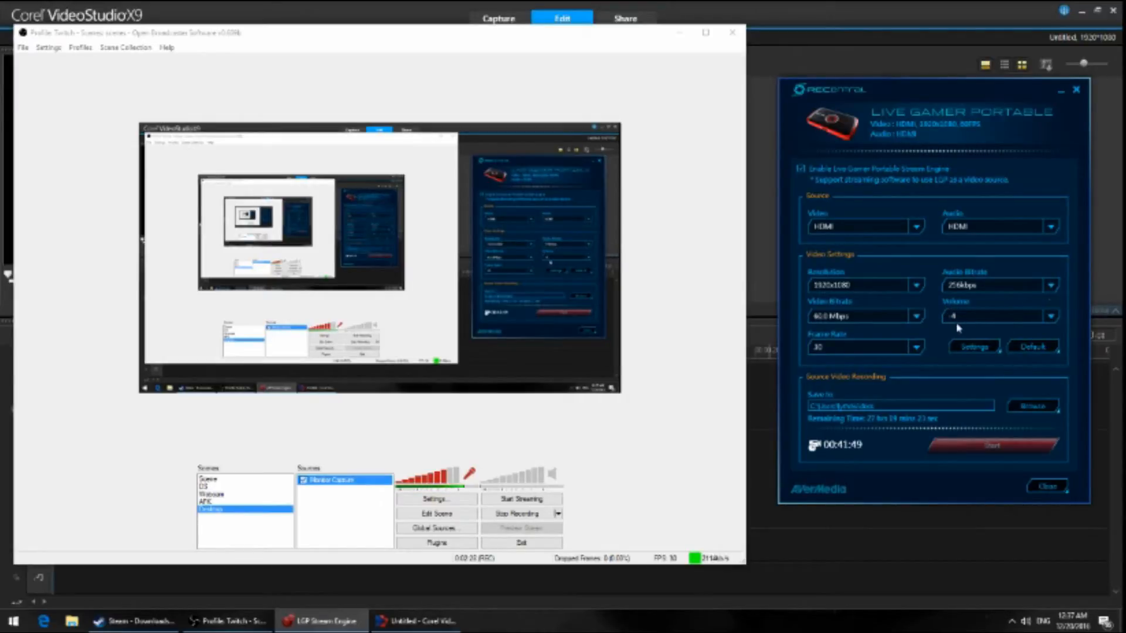
left_click(1050, 316)
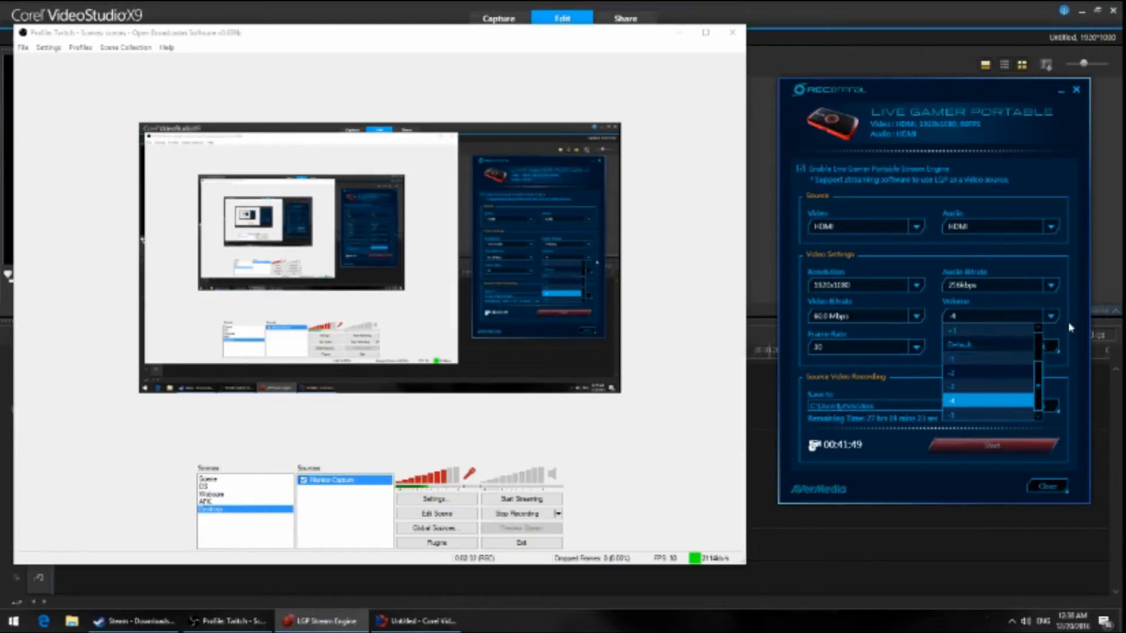
left_click(1069, 325)
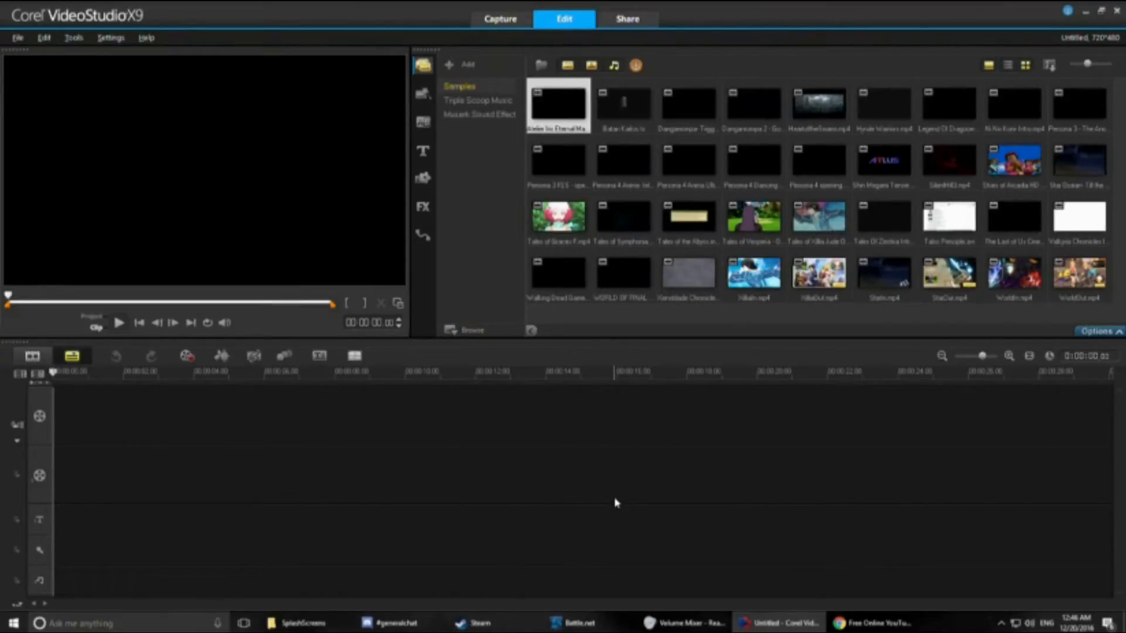
Open the XilliaIn project from the Intro and Outros folder in Corel VideoStudio.
left_click(18, 39)
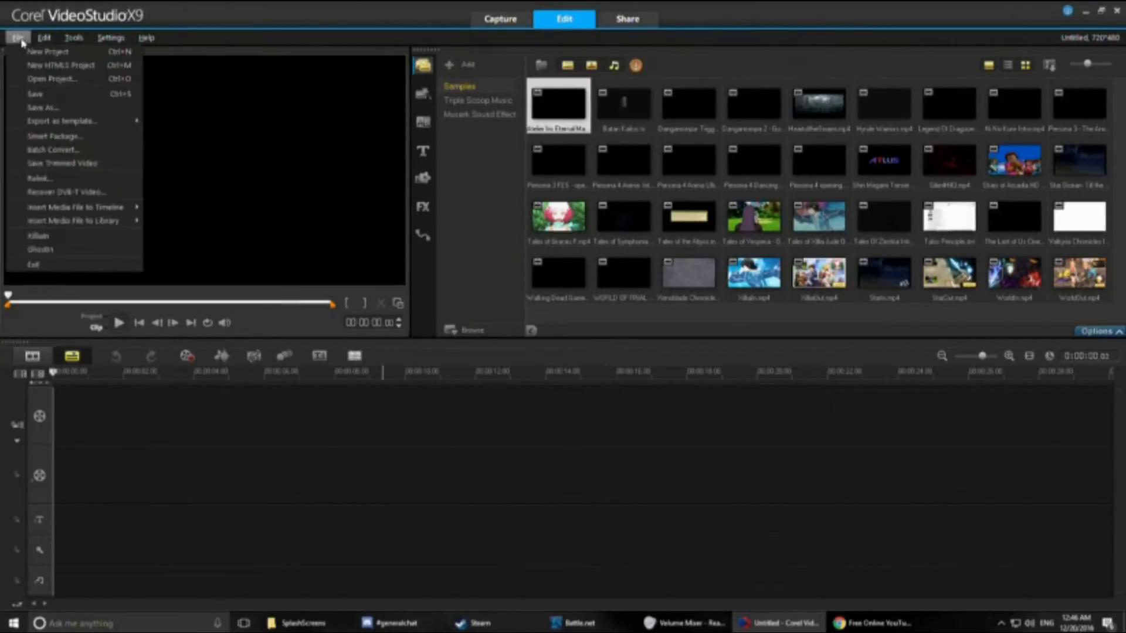
left_click(52, 78)
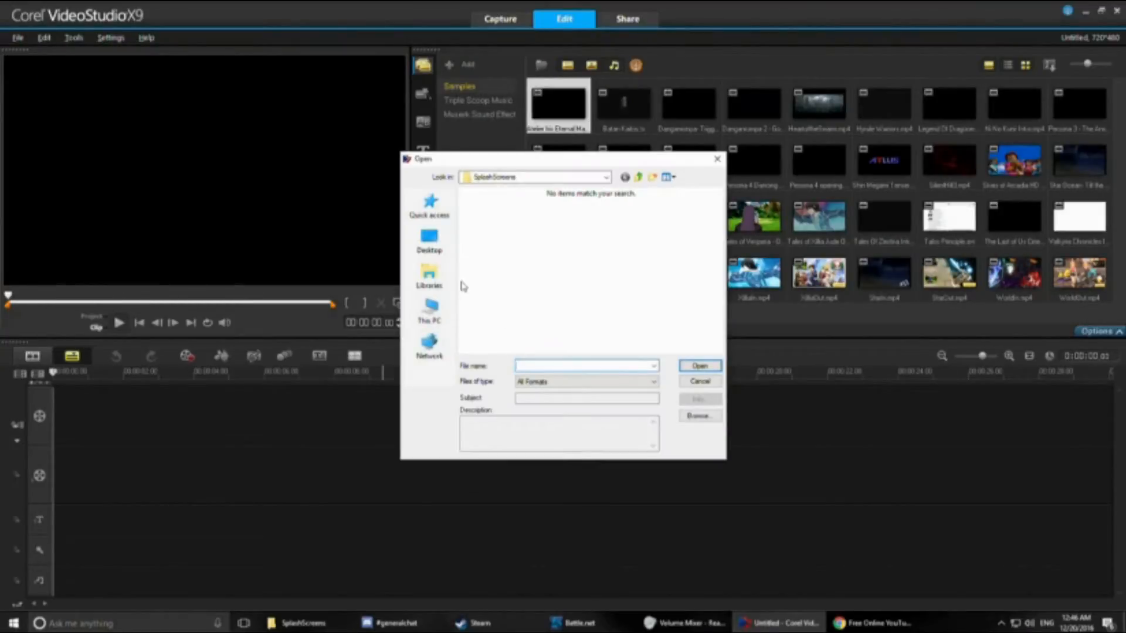
left_click(638, 177)
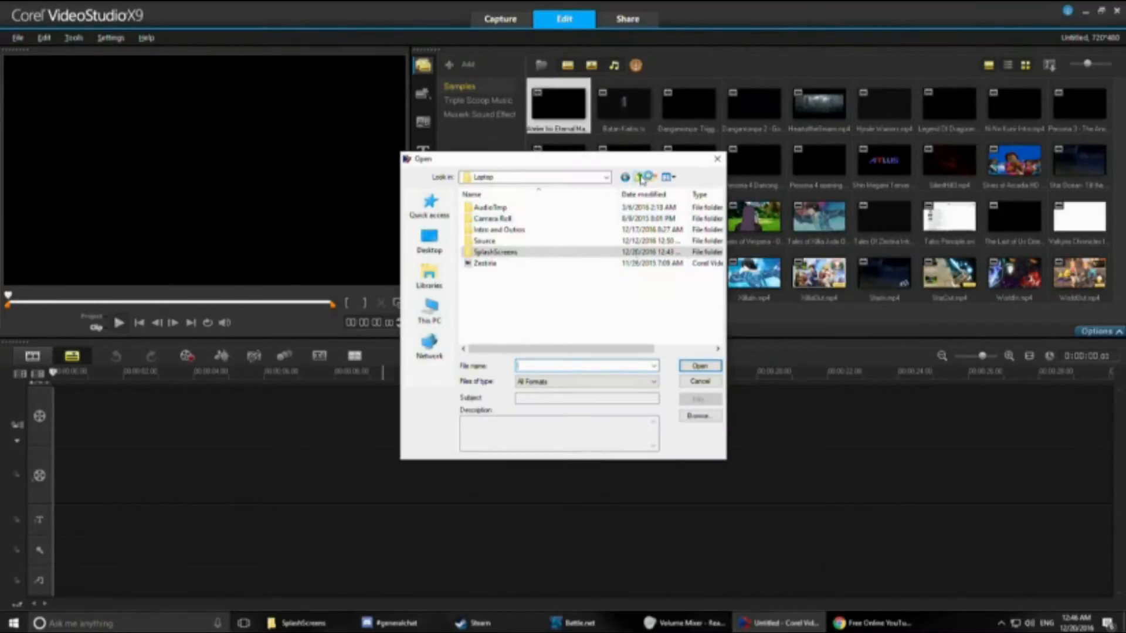
double_click(500, 230)
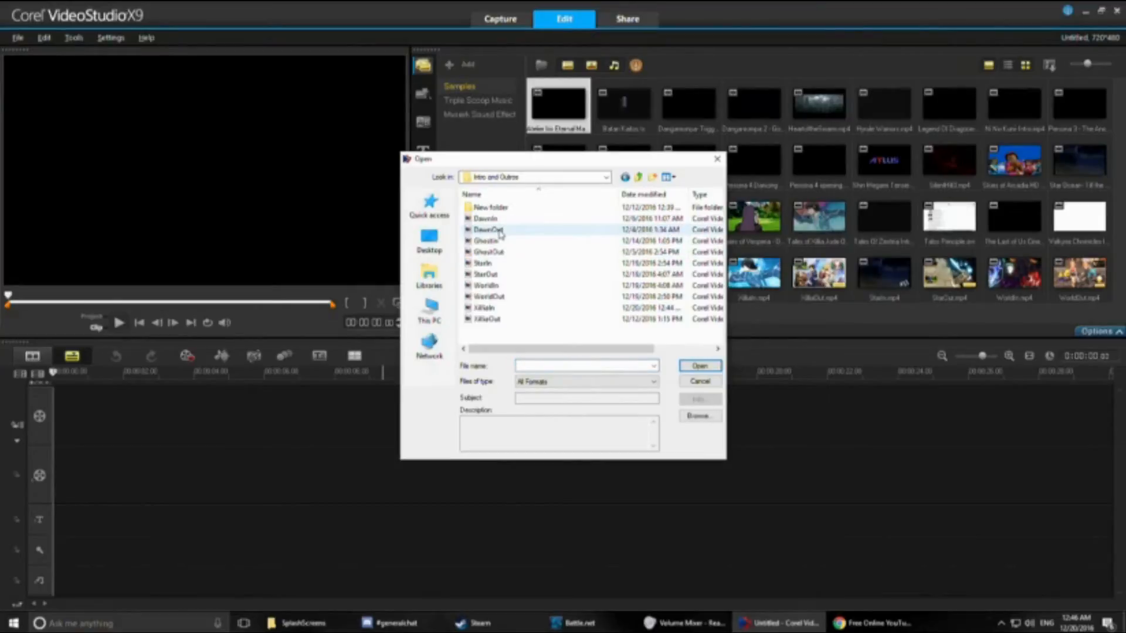
double_click(498, 307)
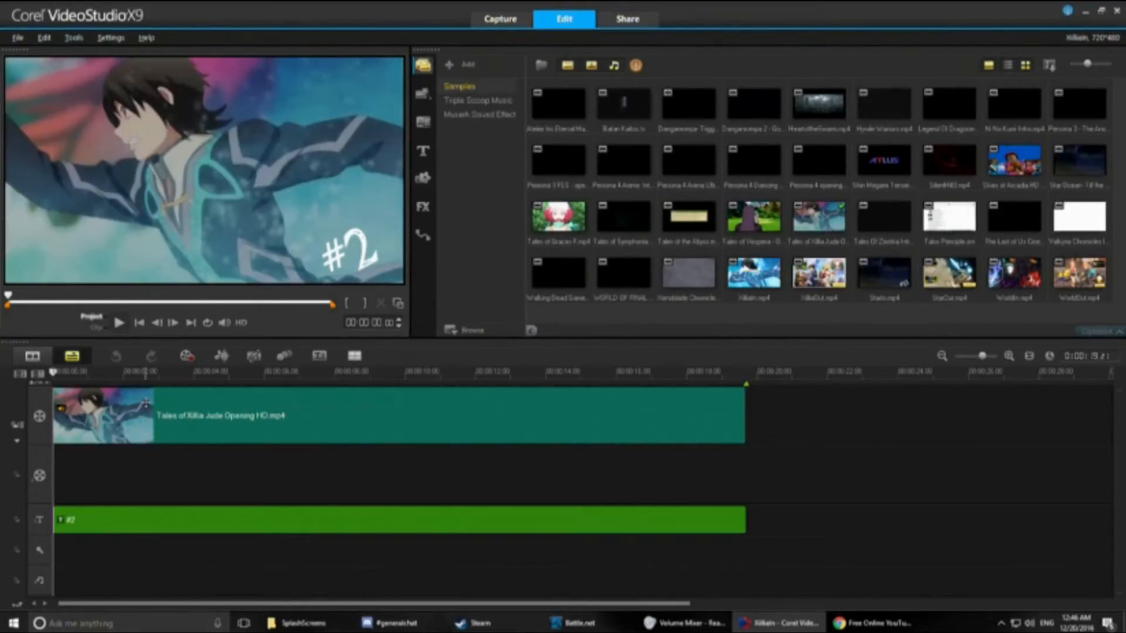
Change the episode number in the intro's title clip to #3.
left_click(540, 520)
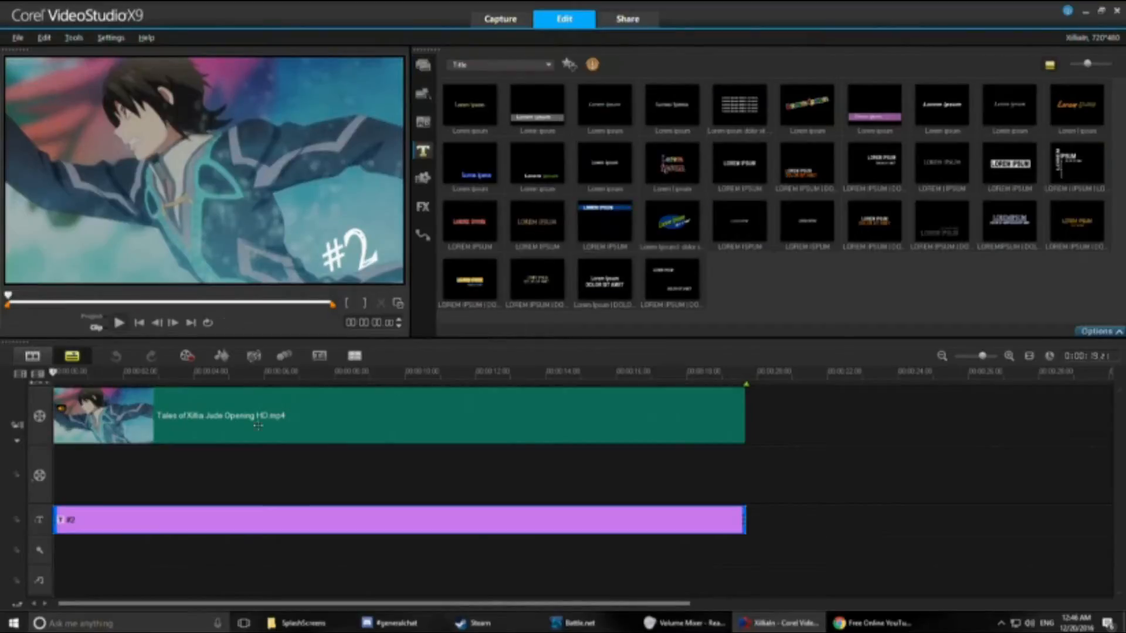
double_click(347, 254)
left_click_drag(348, 255, 378, 256)
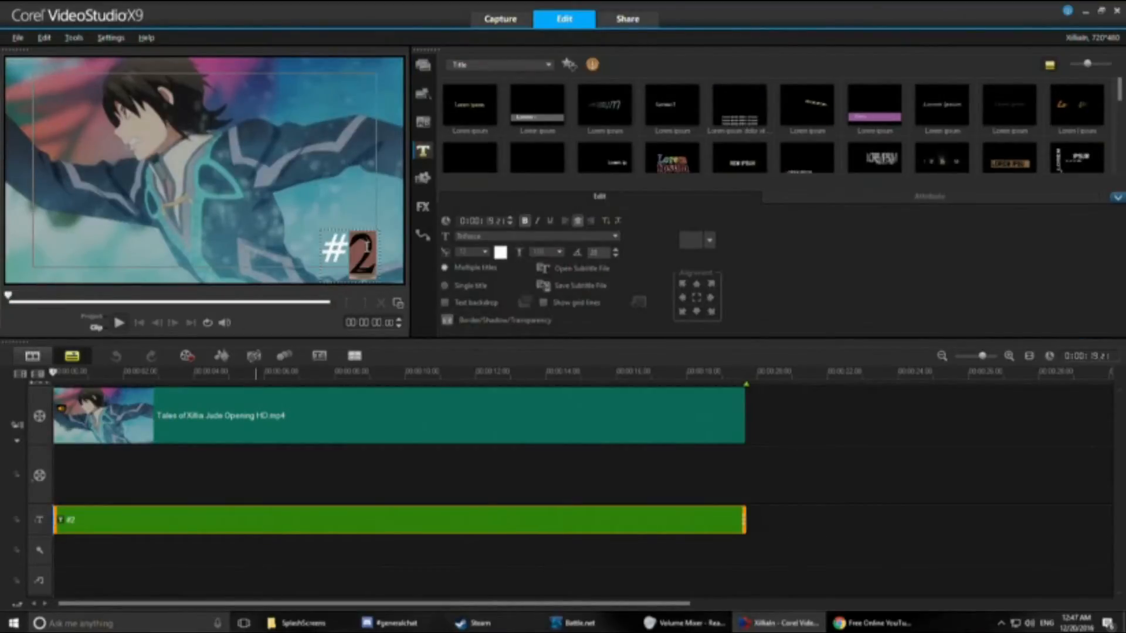
type("3")
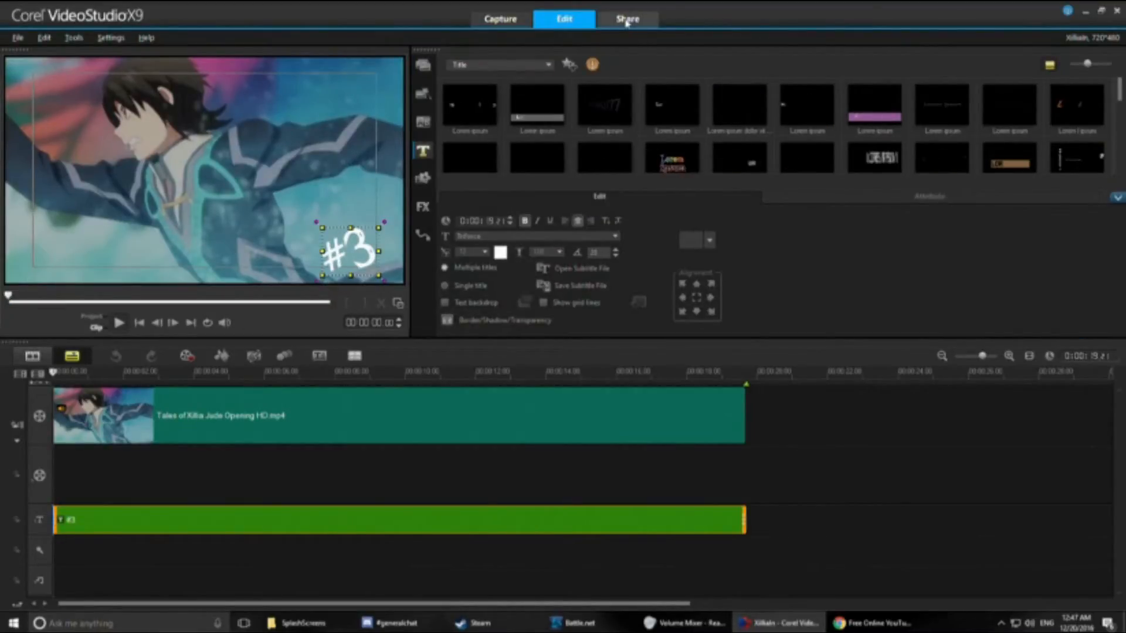
Render the intro as an MPEG-4 AVC video (1920 x 1080, 30p, 15Mbps), replacing the existing XilliaIn.mp4.
left_click(627, 19)
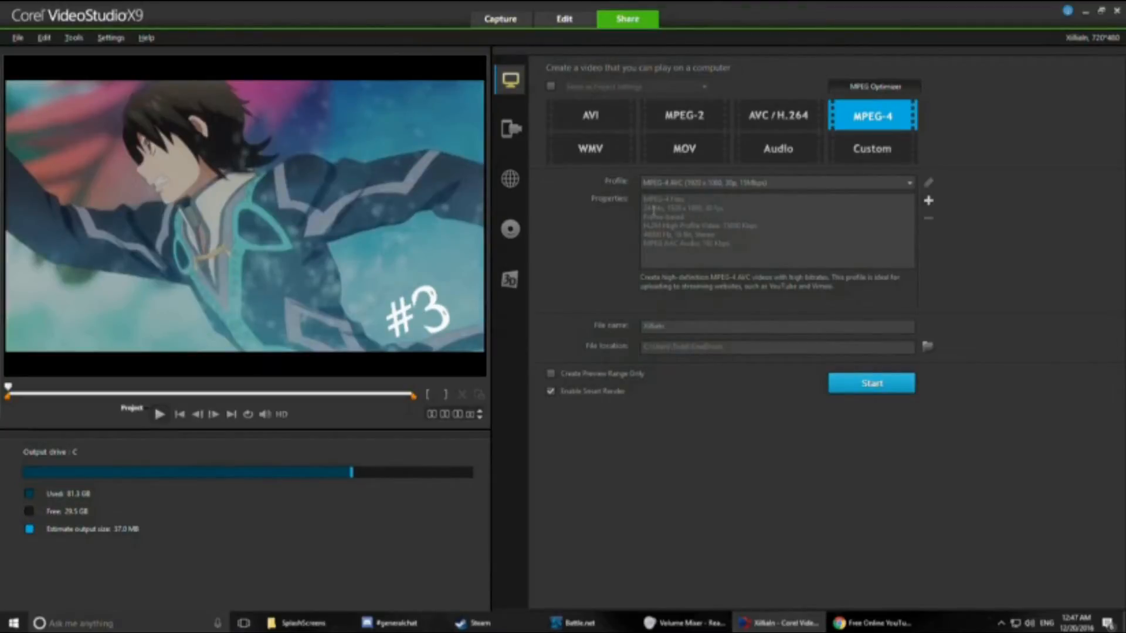
left_click(910, 186)
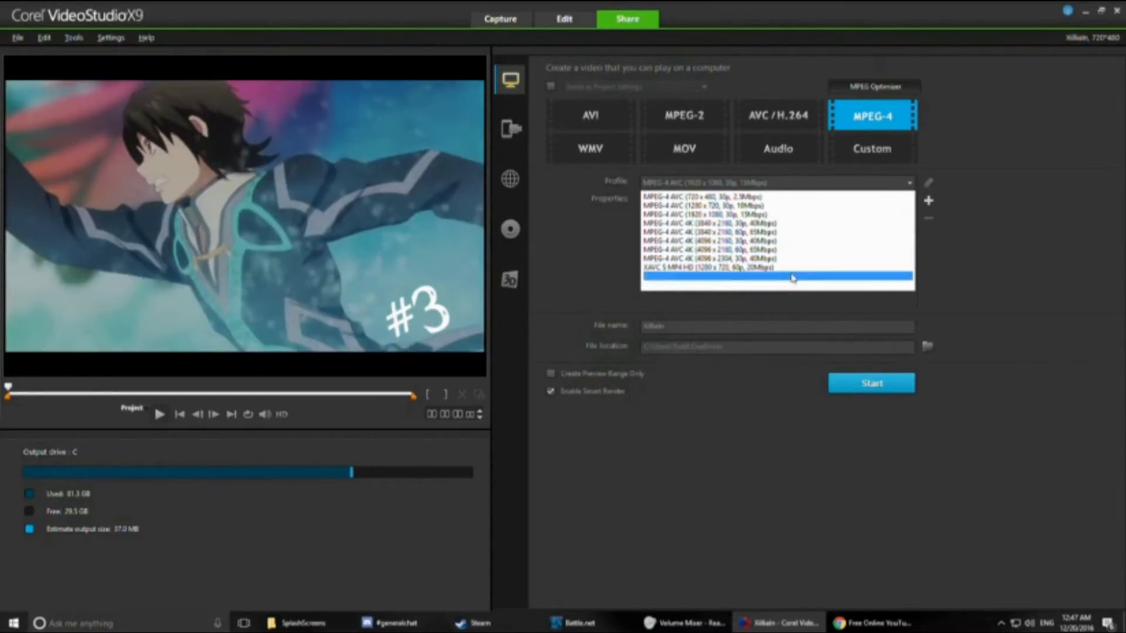
left_click(1018, 249)
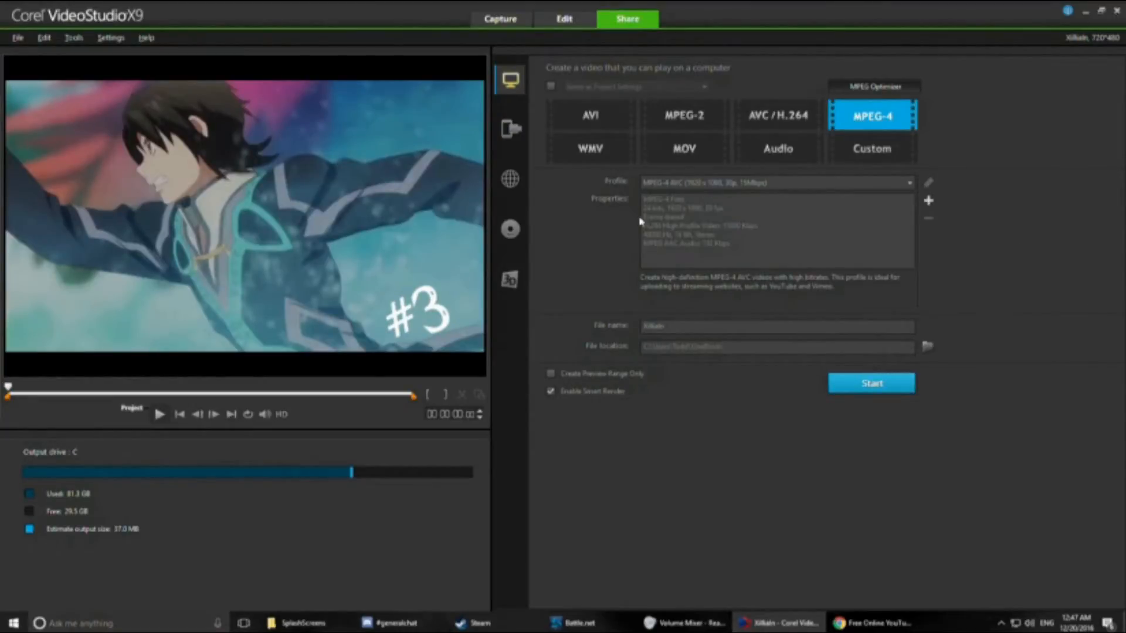
left_click(868, 384)
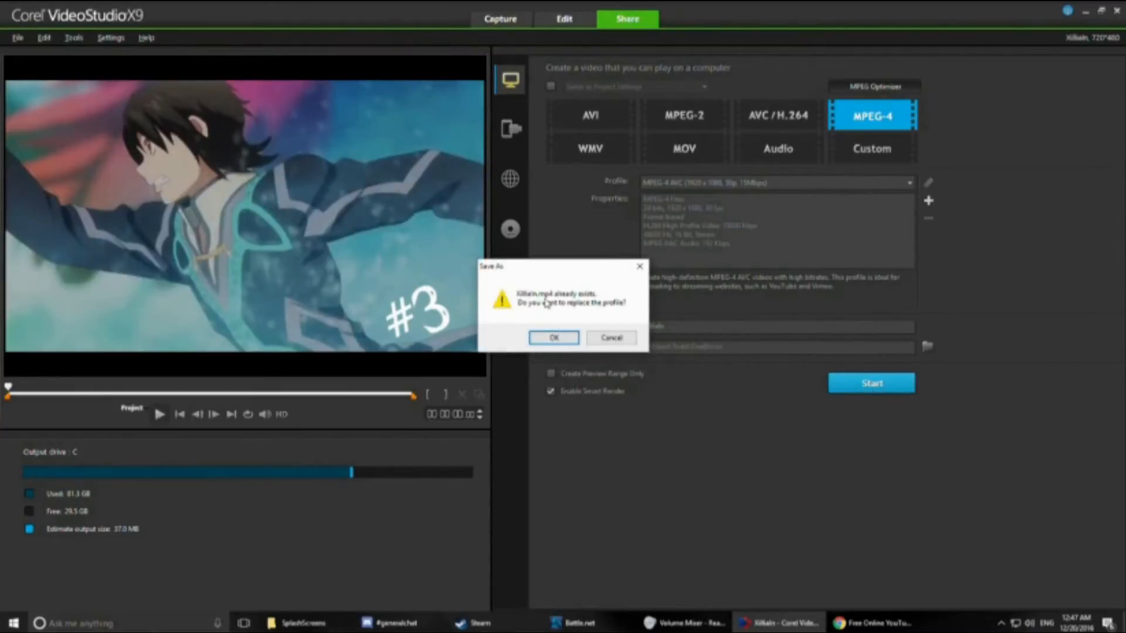
left_click_drag(501, 279, 923, 255)
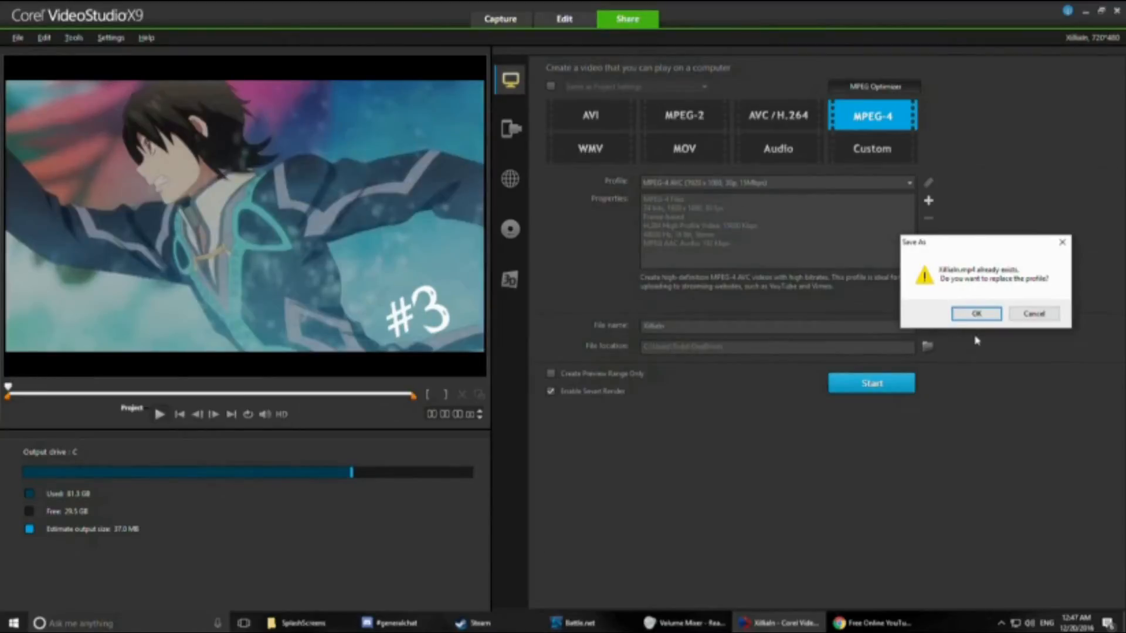
left_click(976, 315)
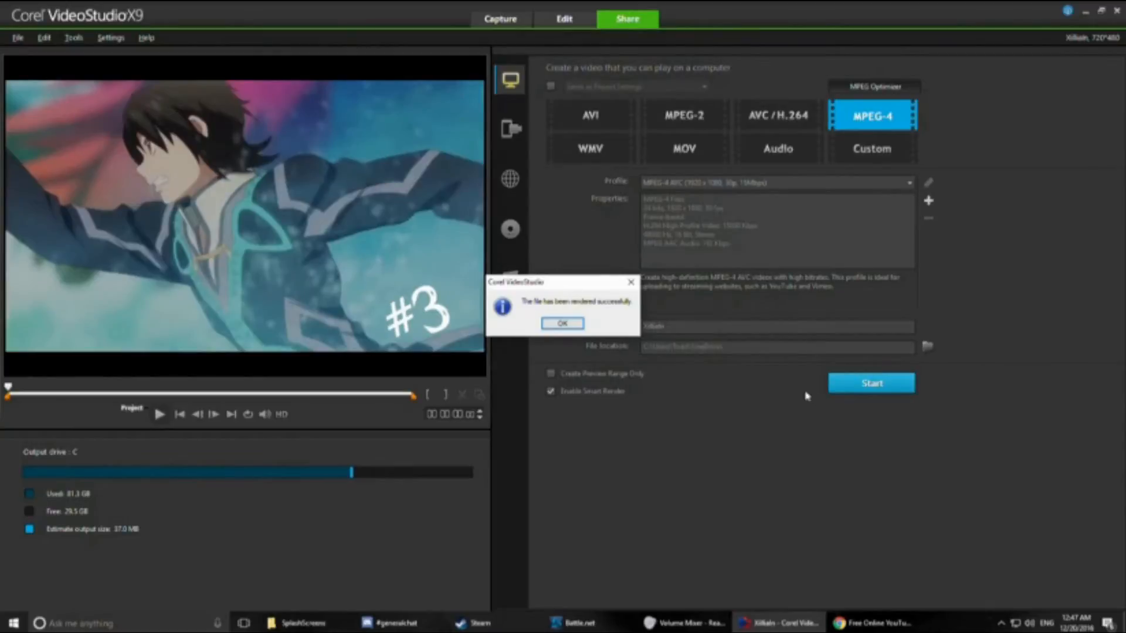
left_click(572, 326)
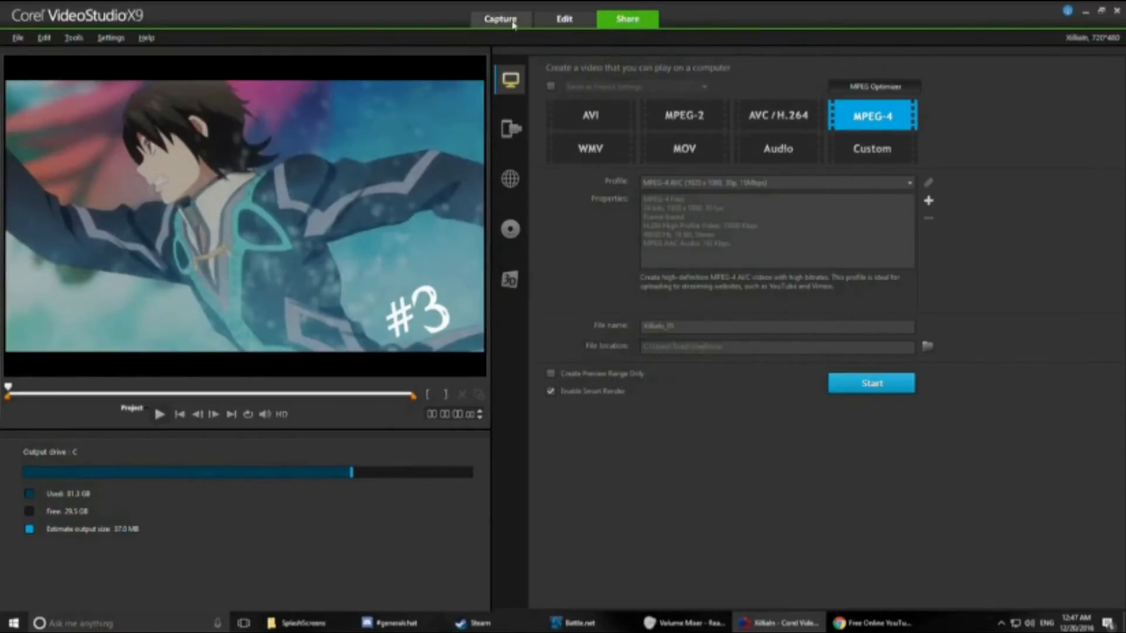
Return to the editing workspace and open the XilliaOut project, saving the changes to XilliaIn.
left_click(561, 21)
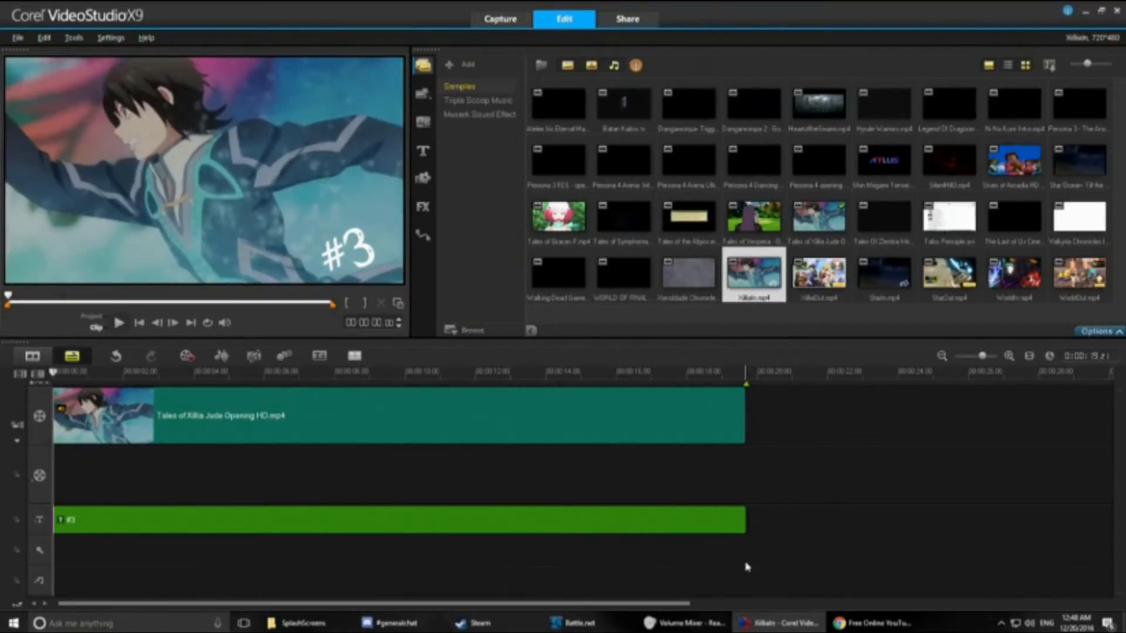
left_click(18, 38)
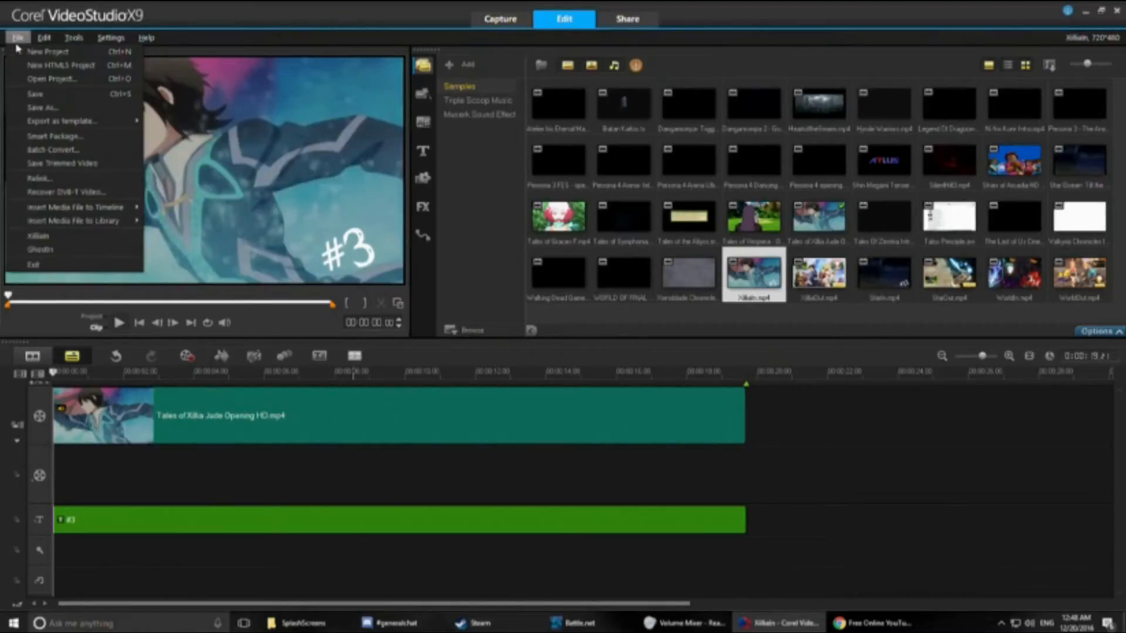
left_click(43, 78)
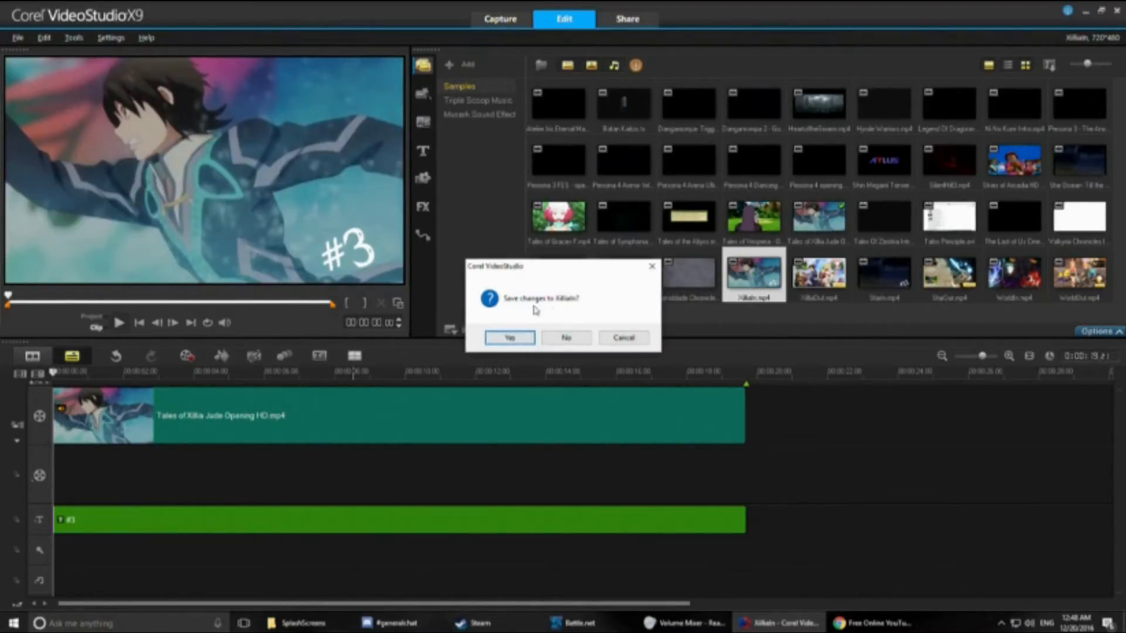
left_click(509, 339)
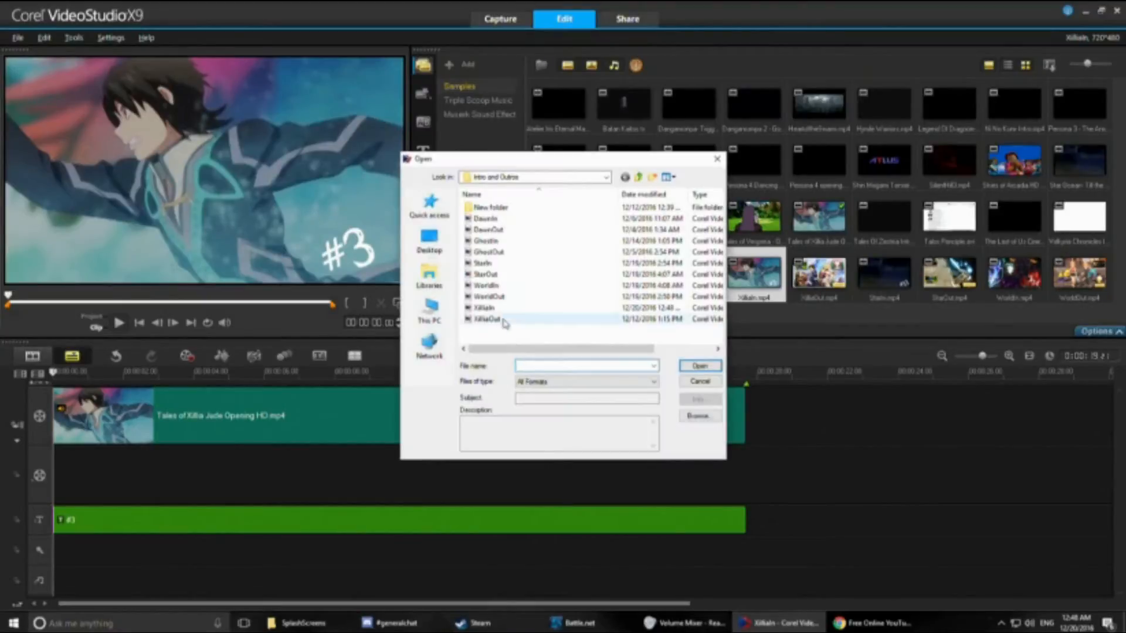
double_click(500, 319)
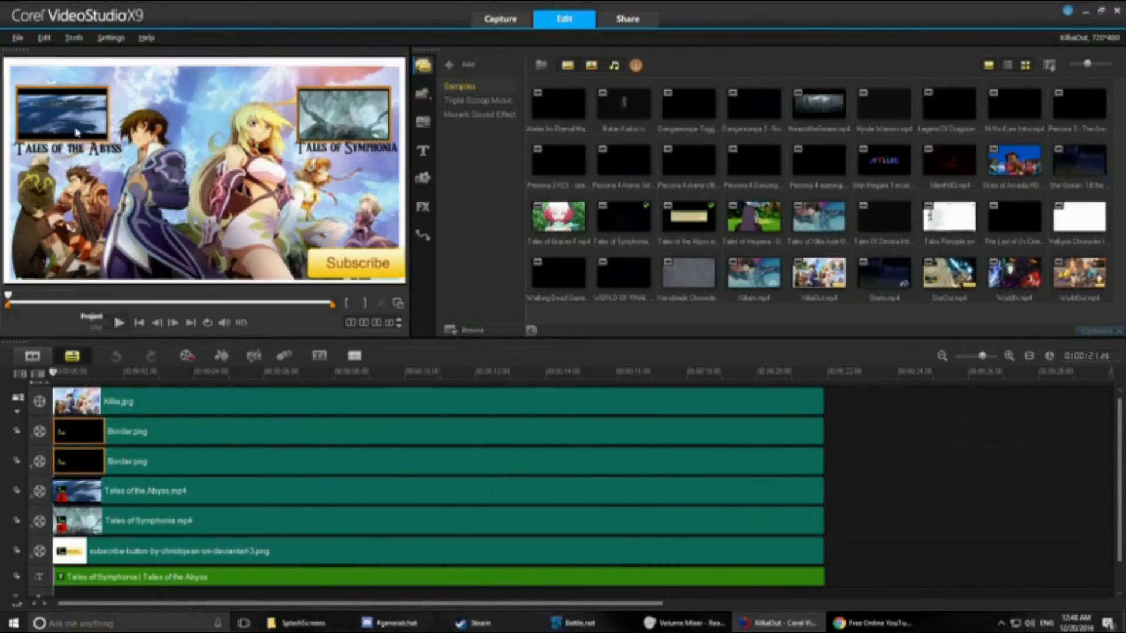
Delete the Tales of the Abyss.mp4 and Tales of Symphonia.mp4 clips from their overlay tracks.
left_click(148, 487)
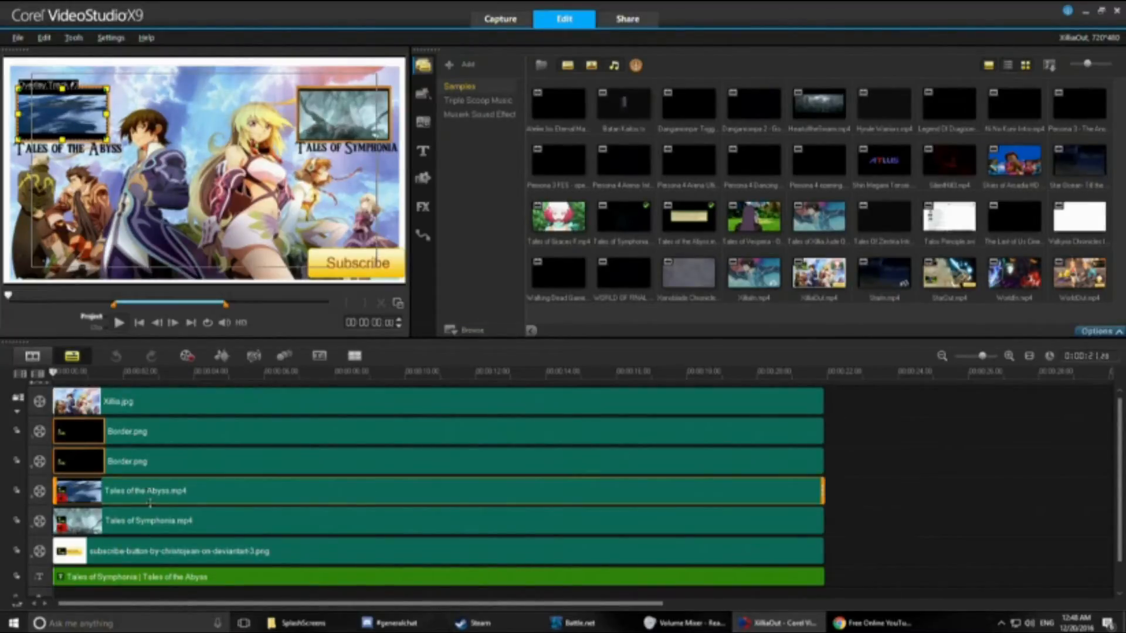
key("Delete")
left_click(151, 524)
key("Delete")
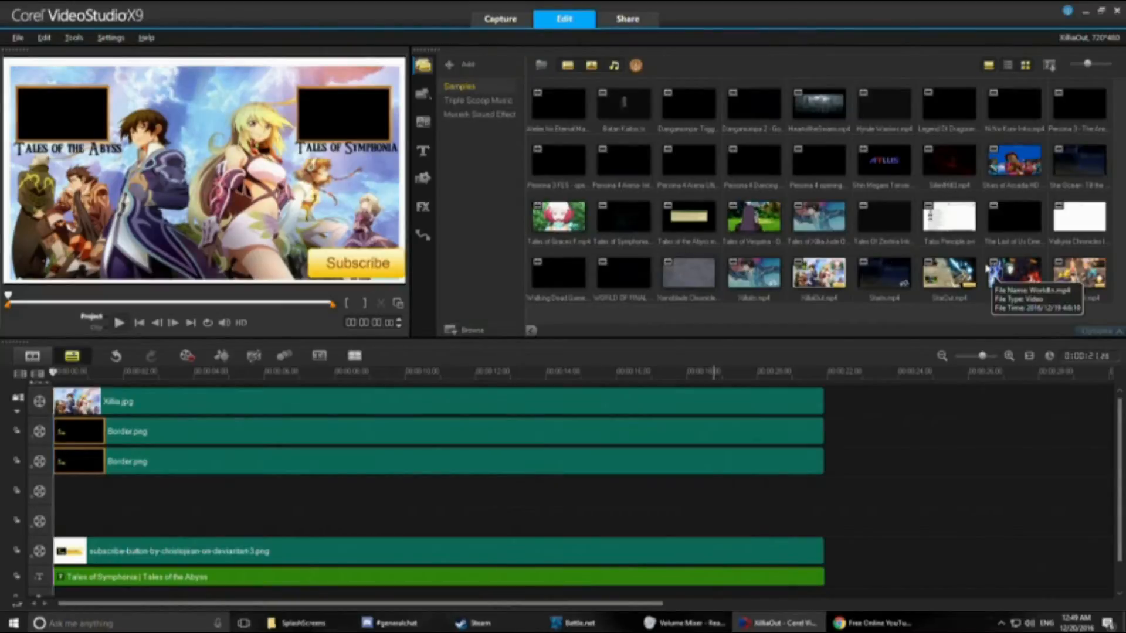
Trim the Tales Of Zestiria Intro Cinematic HD library clip to start at about 56 seconds and end at about 1 minute.
left_click(890, 231)
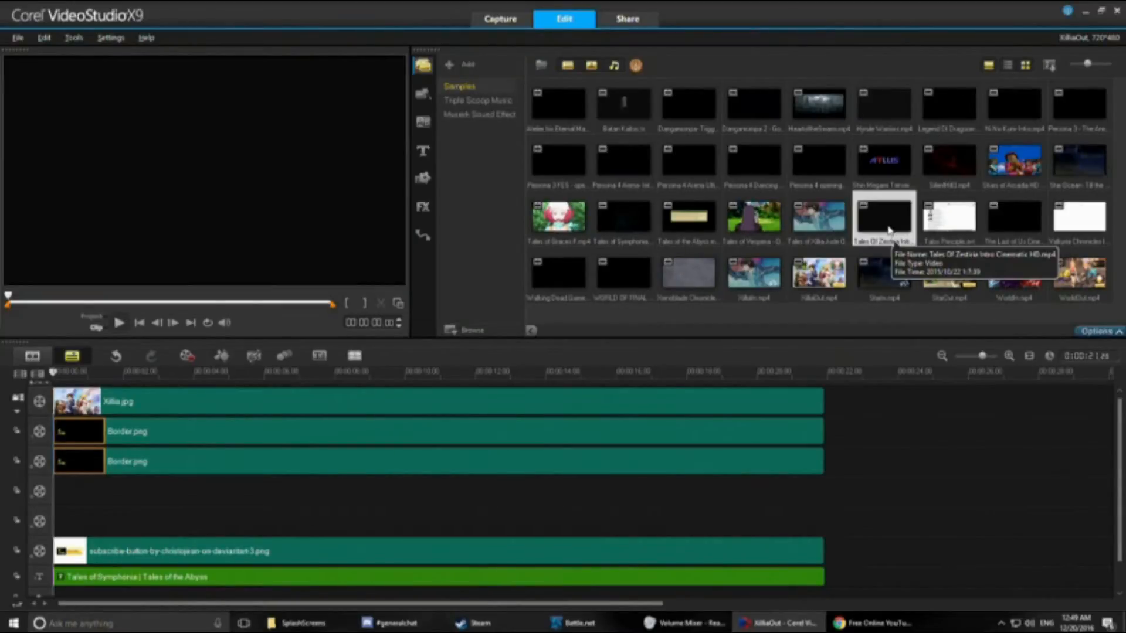
left_click_drag(890, 231, 823, 233)
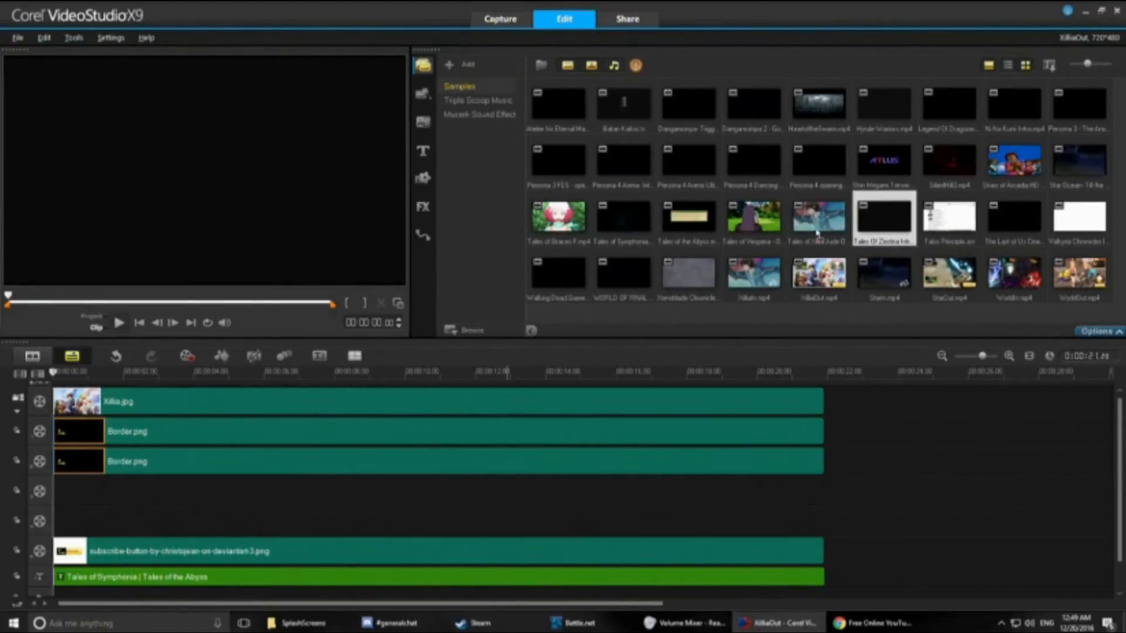
left_click_drag(193, 300, 146, 323)
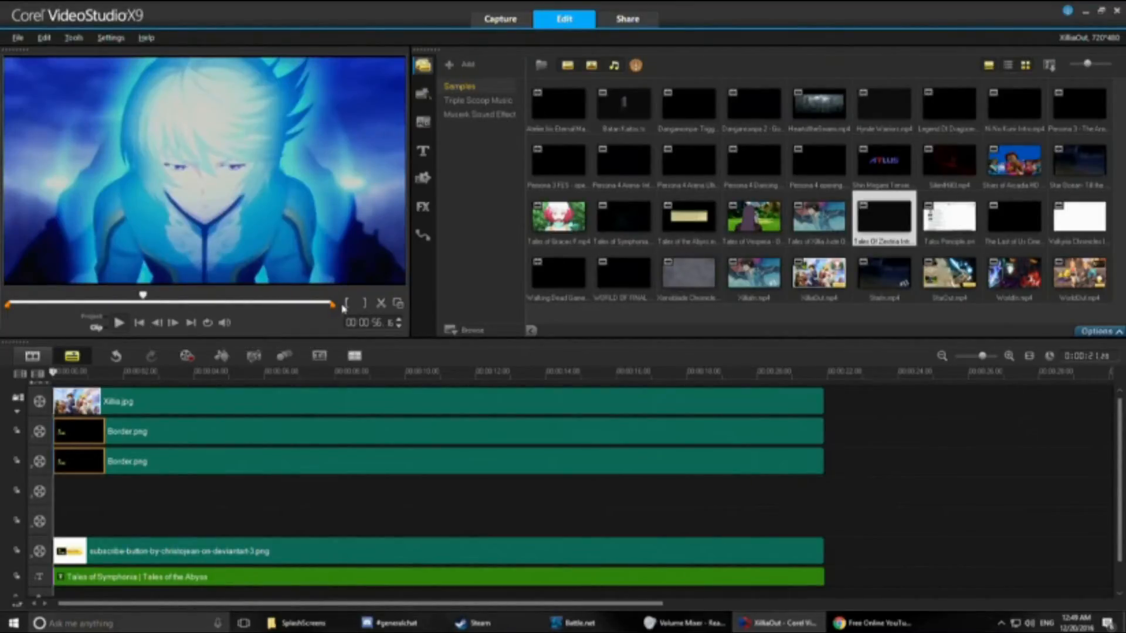
key("F3")
left_click(153, 299)
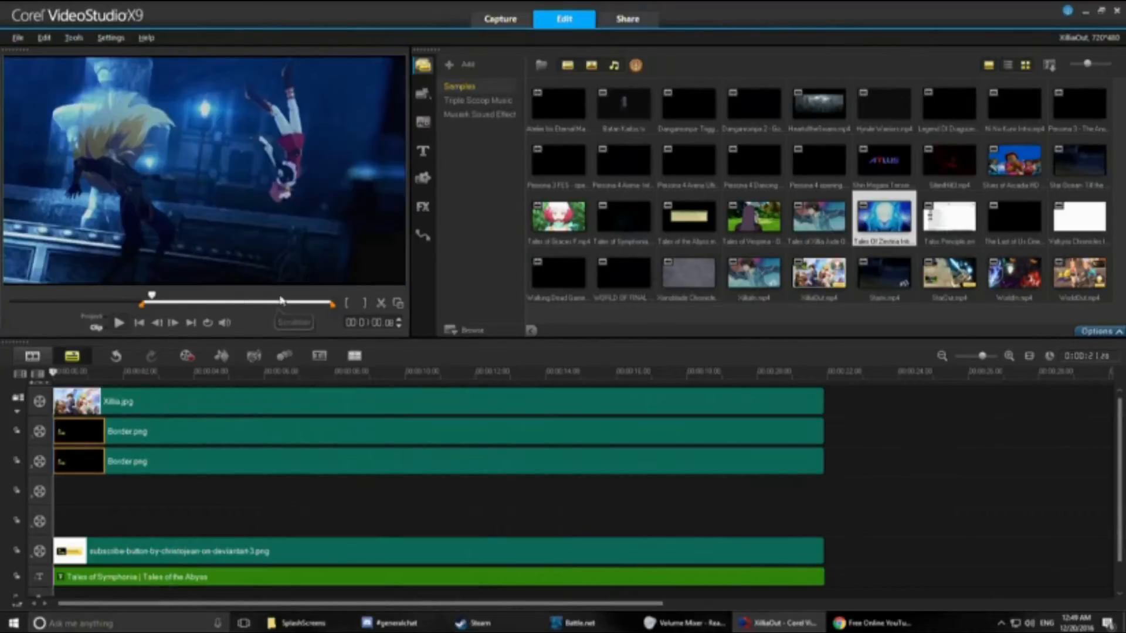
left_click(363, 303)
Place the trimmed Tales Of Zestiria clip at the start of overlay track 3 and extend it to the end of the other clips.
left_click_drag(891, 215, 56, 495)
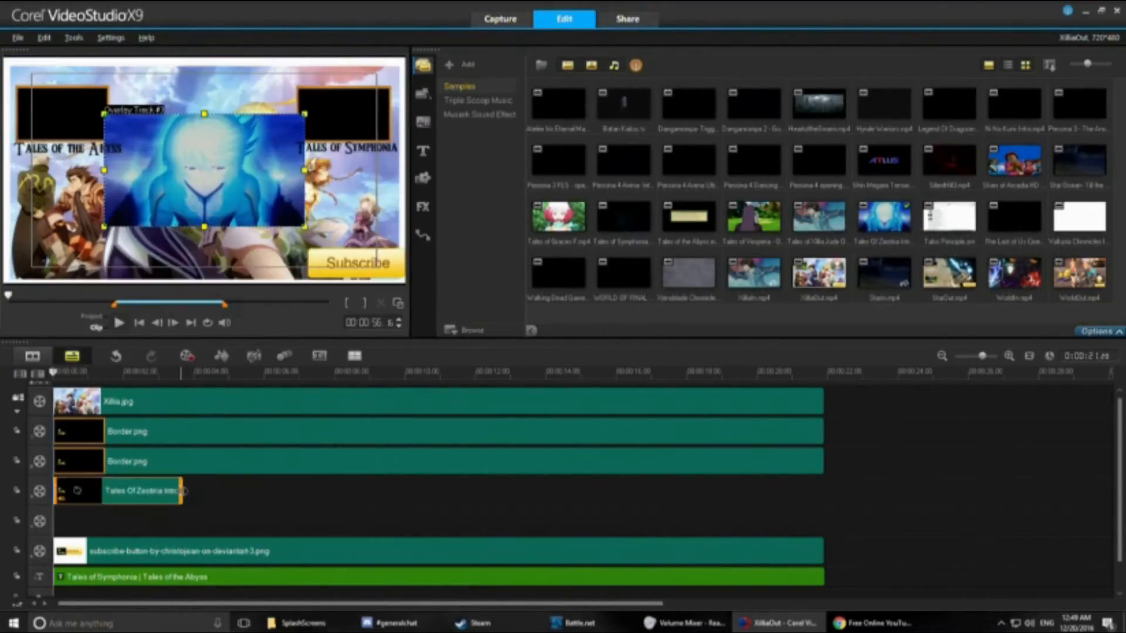
left_click_drag(181, 490, 823, 481)
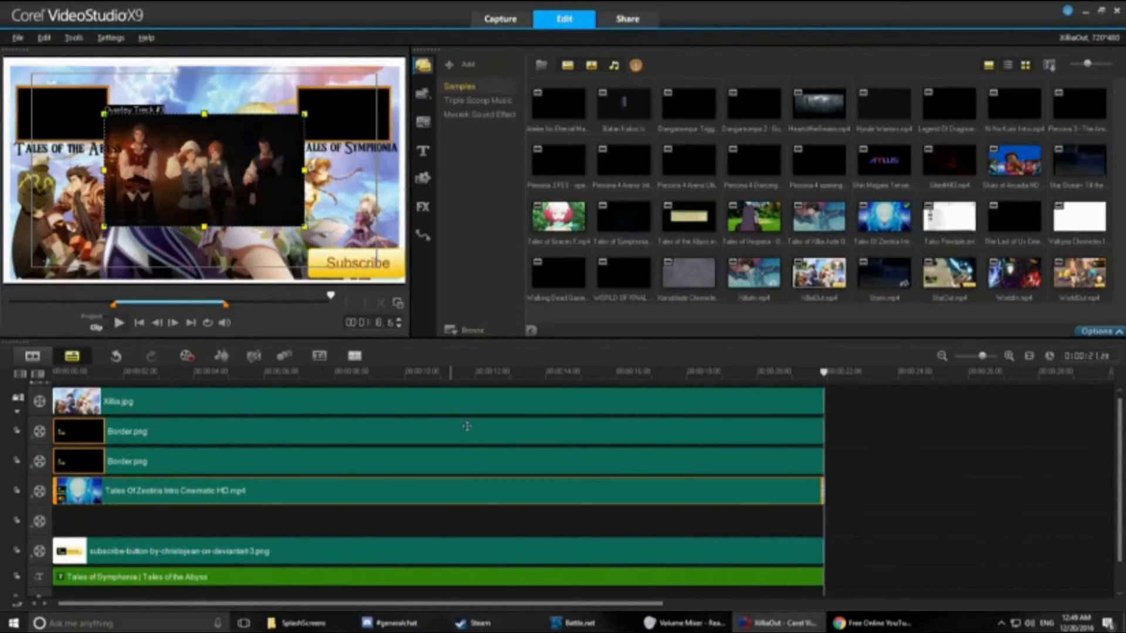
Shrink the Tales Of Zestiria overlay and fit it inside the border frame above the Tales of the Abyss title.
left_click(397, 303)
left_click_drag(519, 311, 347, 259)
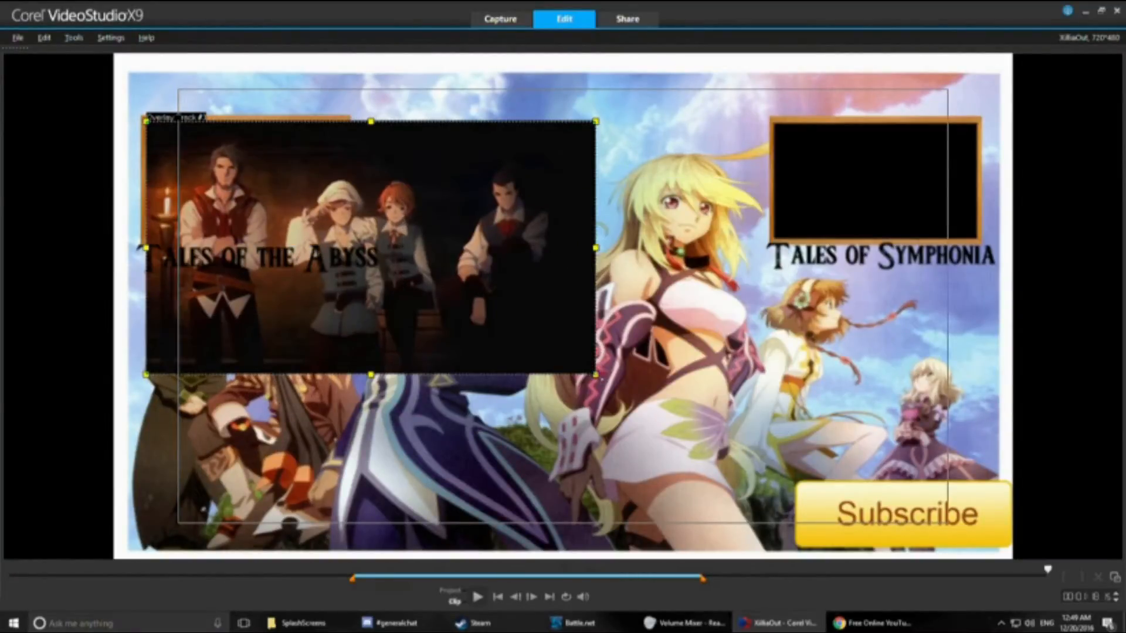
left_click_drag(596, 373, 347, 236)
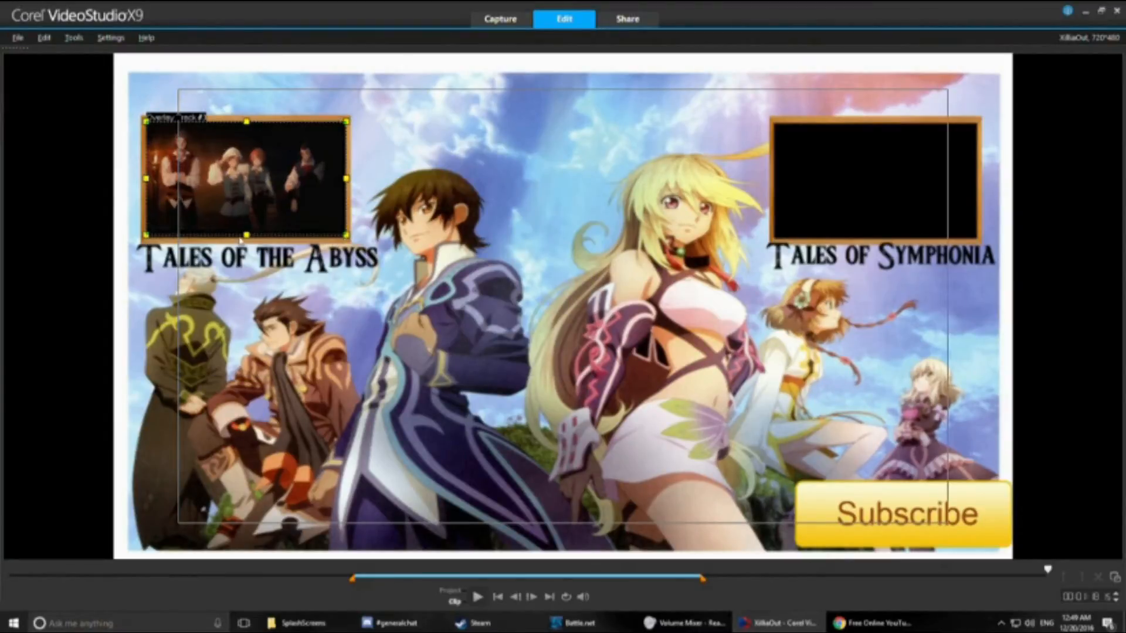
left_click_drag(246, 235, 247, 238)
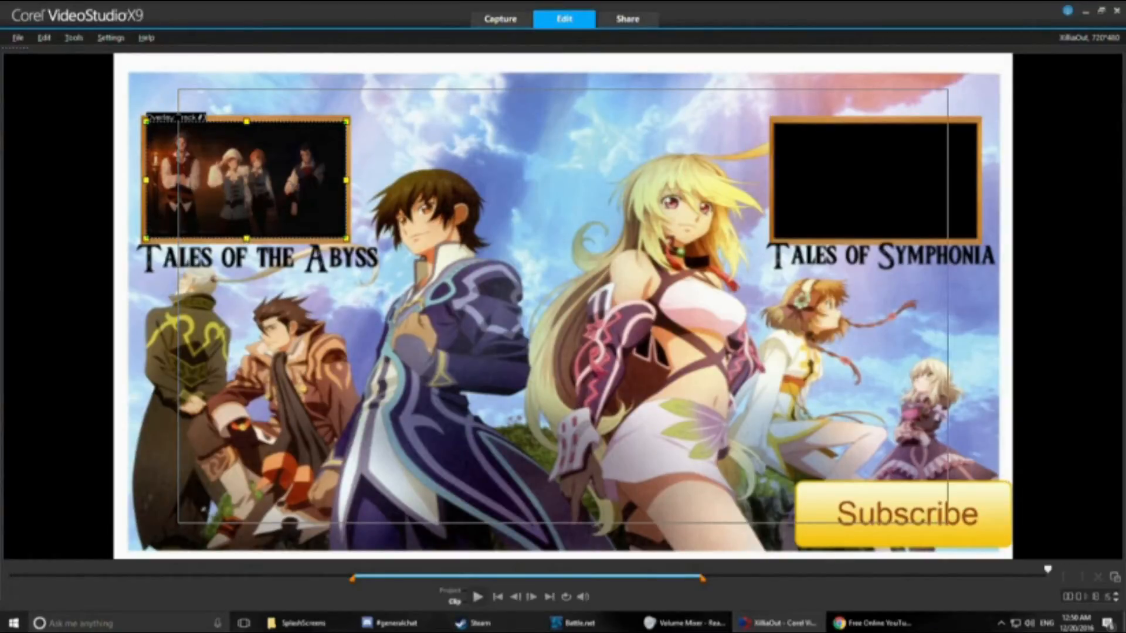
left_click(1114, 577)
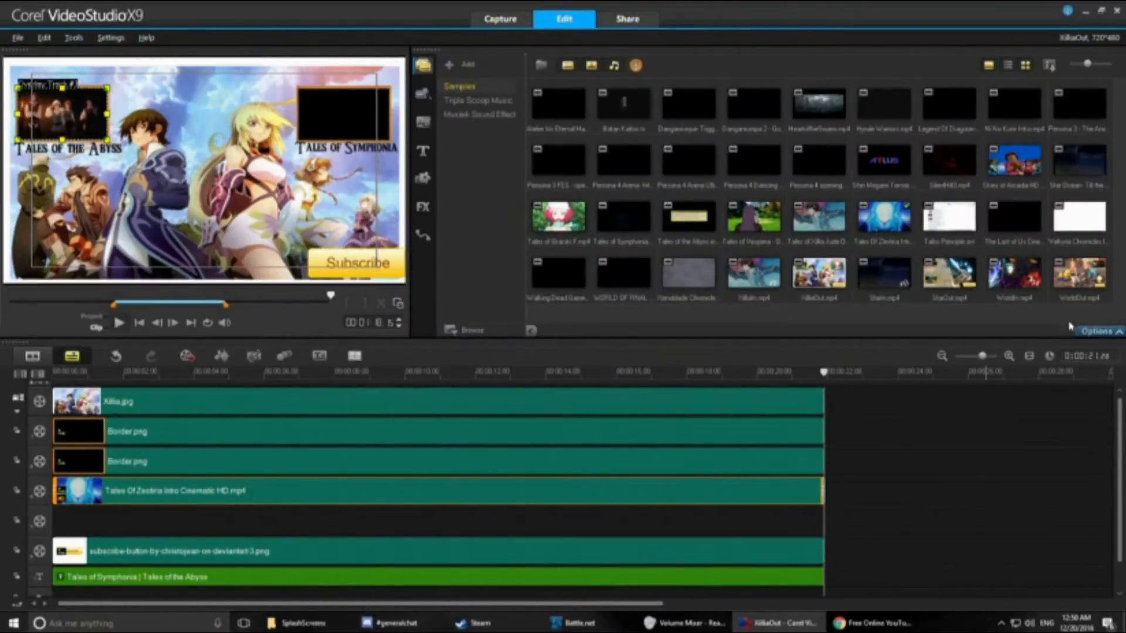
Mute the audio of the Tales Of Zestiria overlay clip and return to the media library.
left_click(1101, 331)
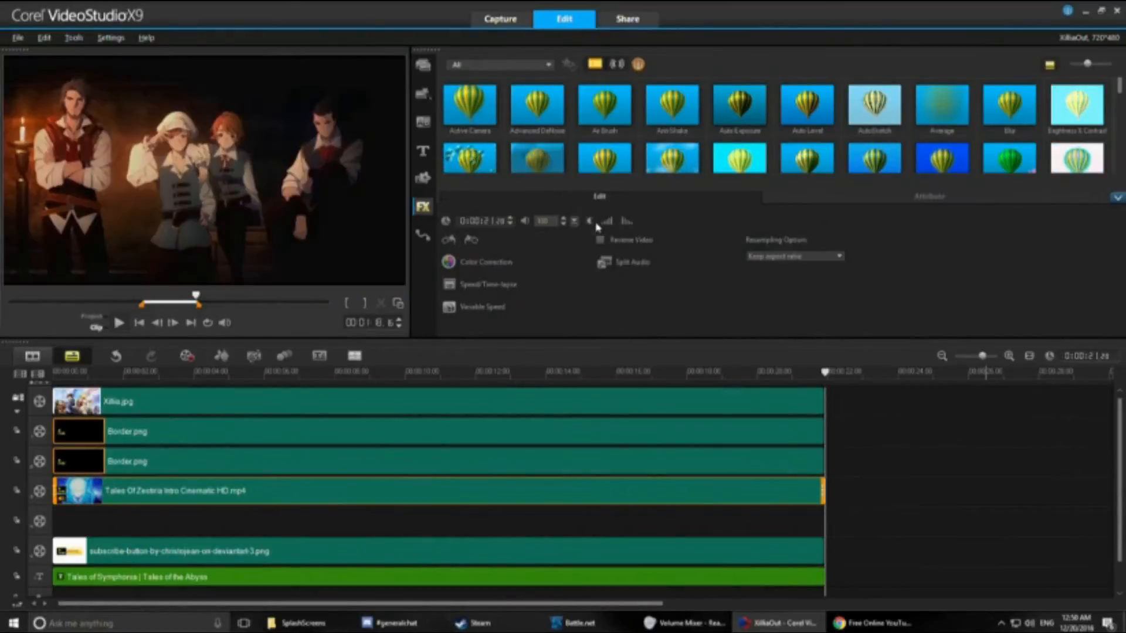
left_click(590, 221)
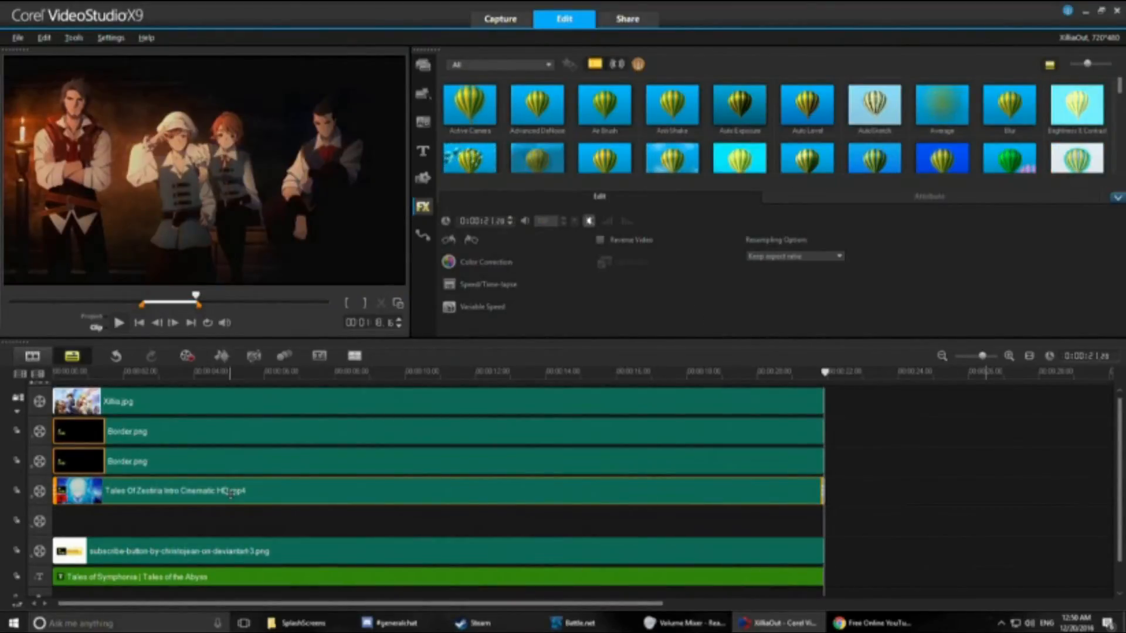
left_click(423, 65)
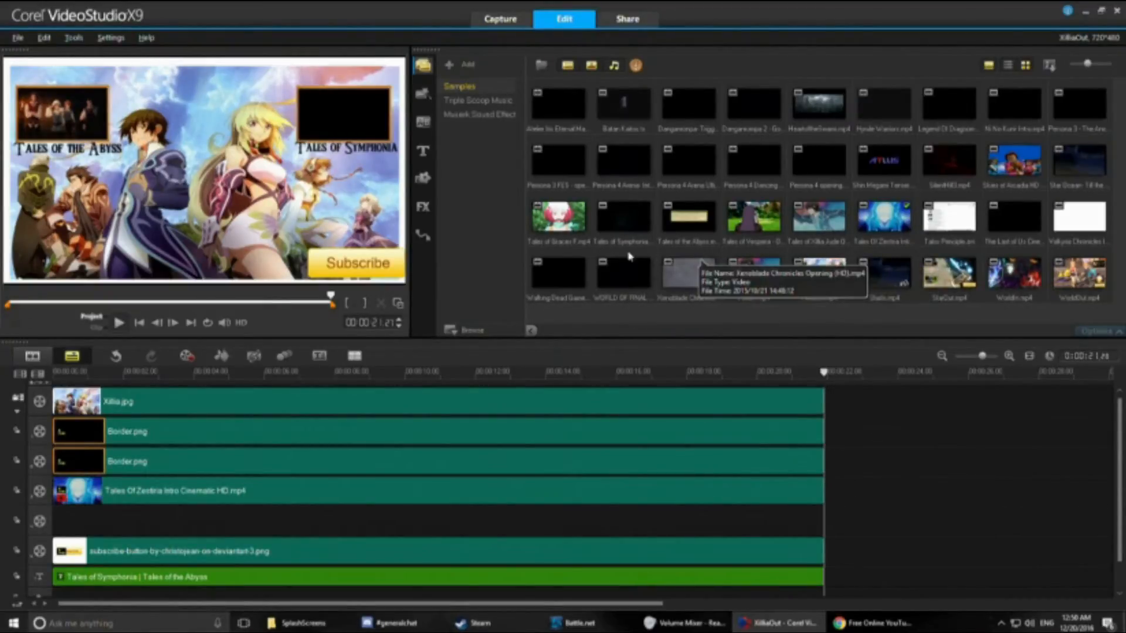
left_click(623, 228)
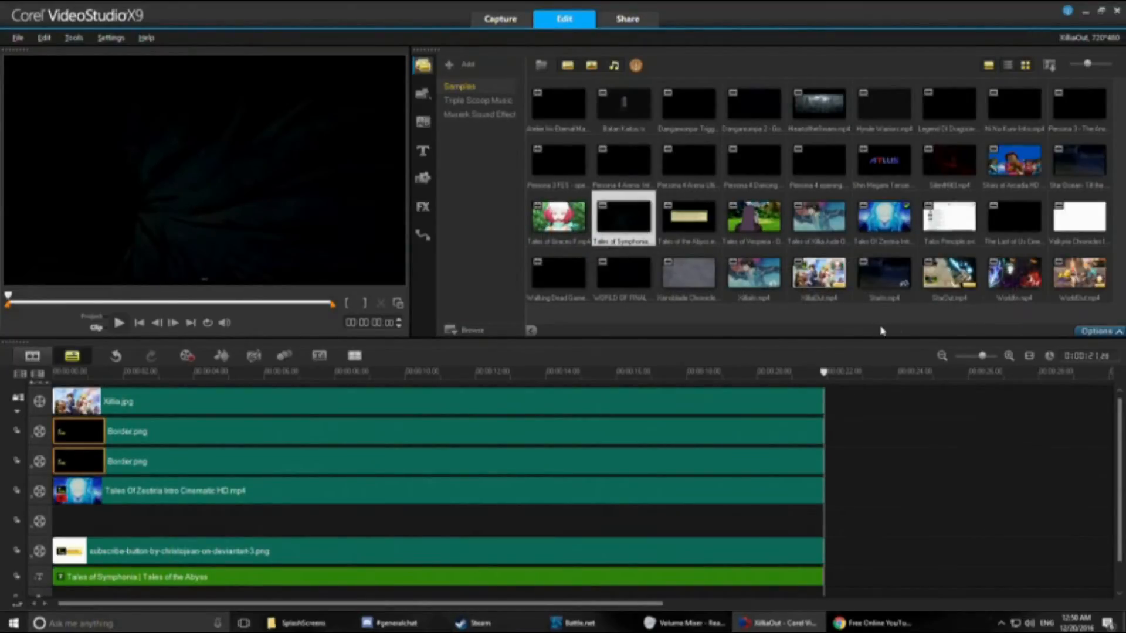
scroll(827, 352, "down", 2)
scroll(628, 428, "up", 2)
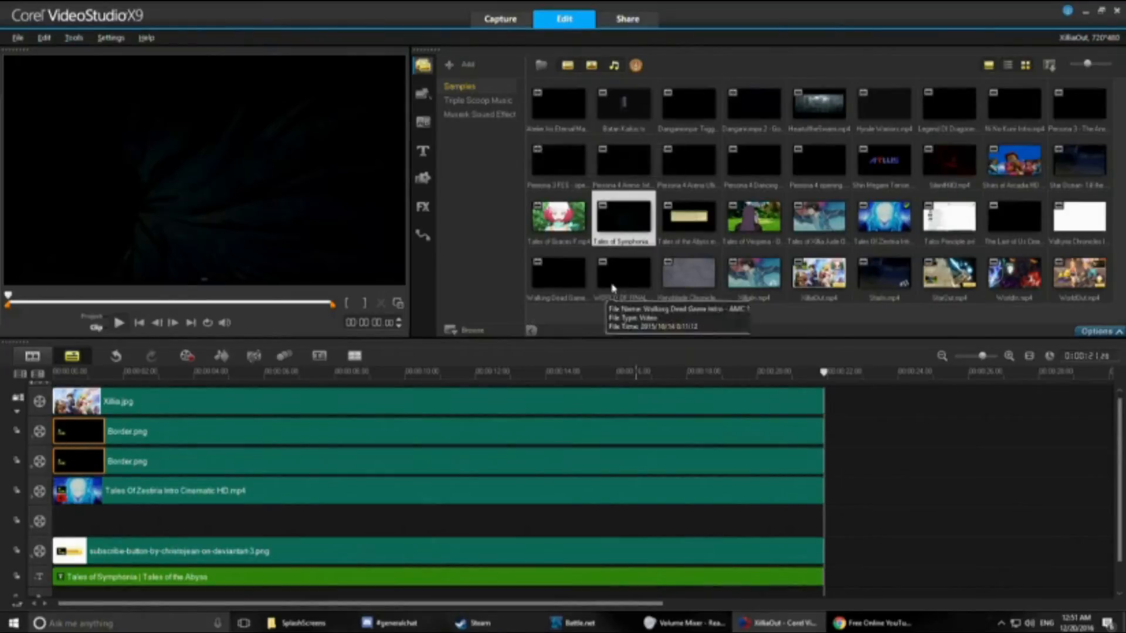
Trim the Persona 3 FES openings library clip to start at about 2:30 and end at about 2:38.
left_click(571, 166)
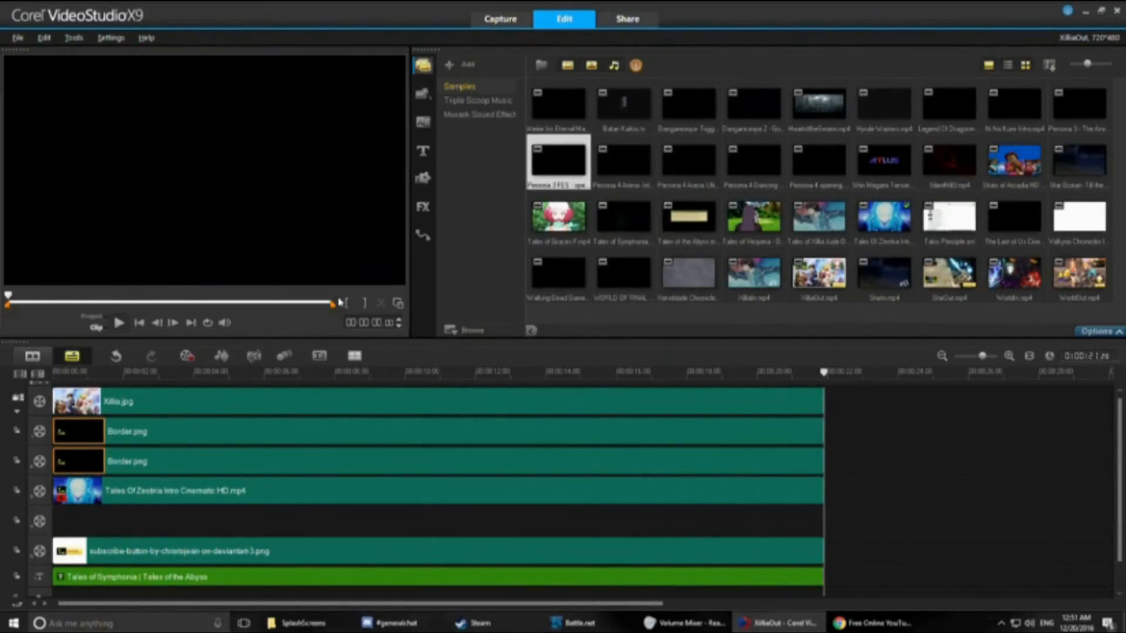
left_click(144, 303)
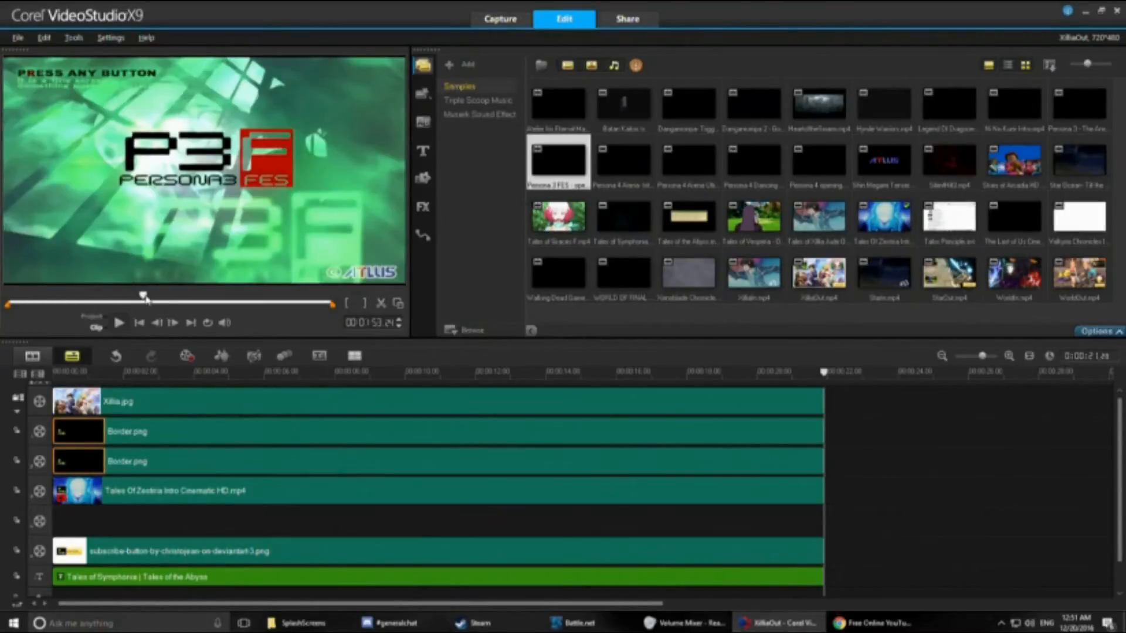
left_click_drag(146, 300, 185, 296)
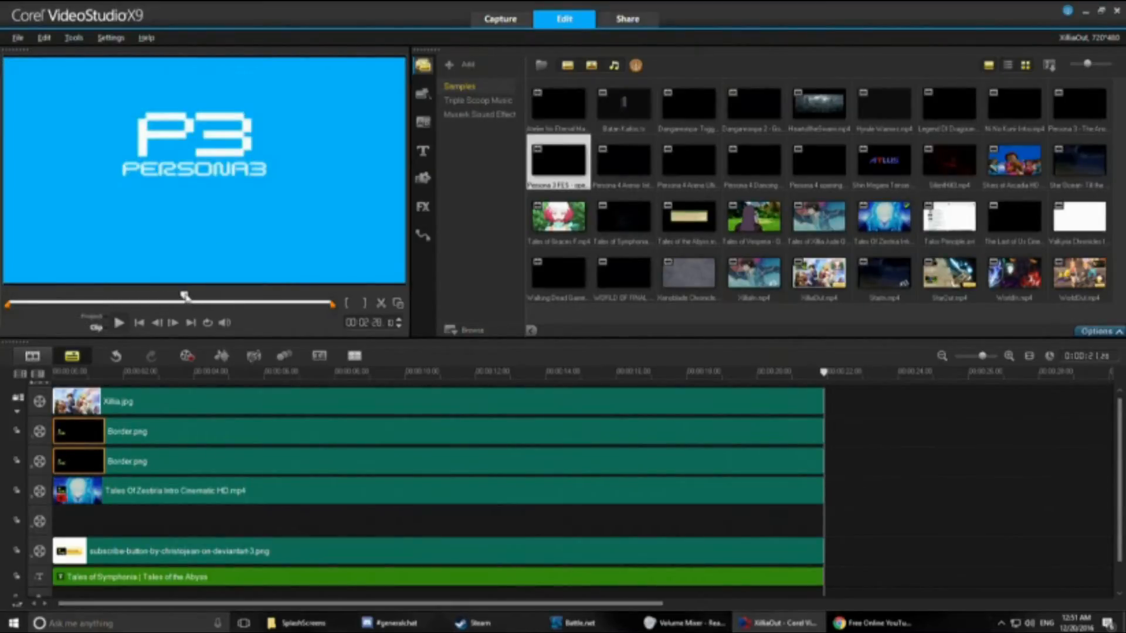
left_click_drag(186, 296, 187, 295)
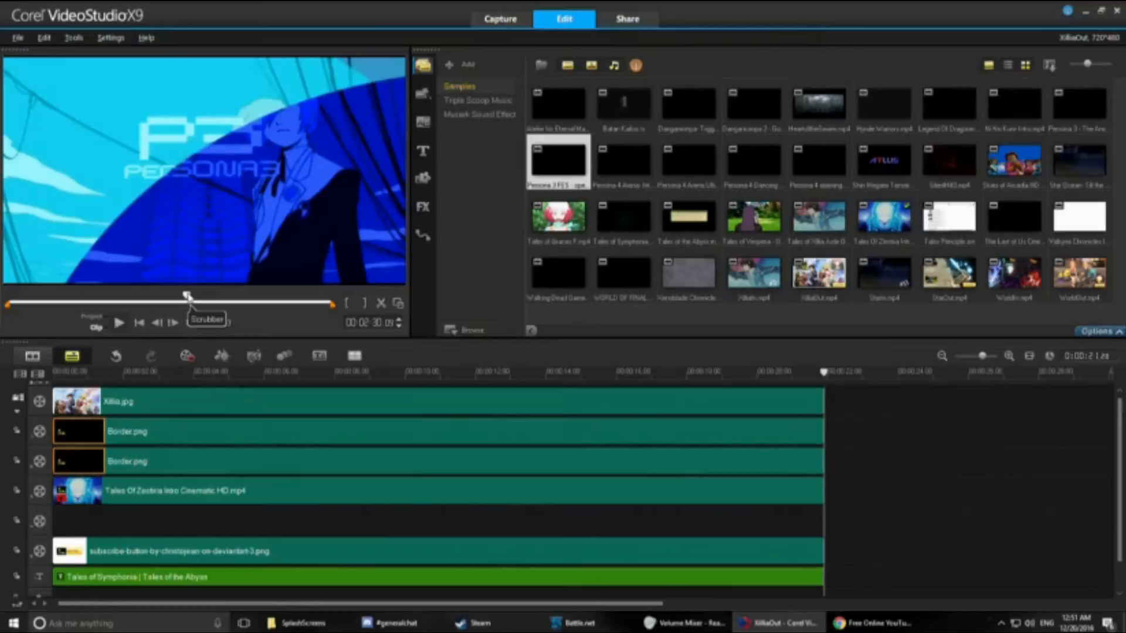
left_click(351, 303)
left_click(197, 303)
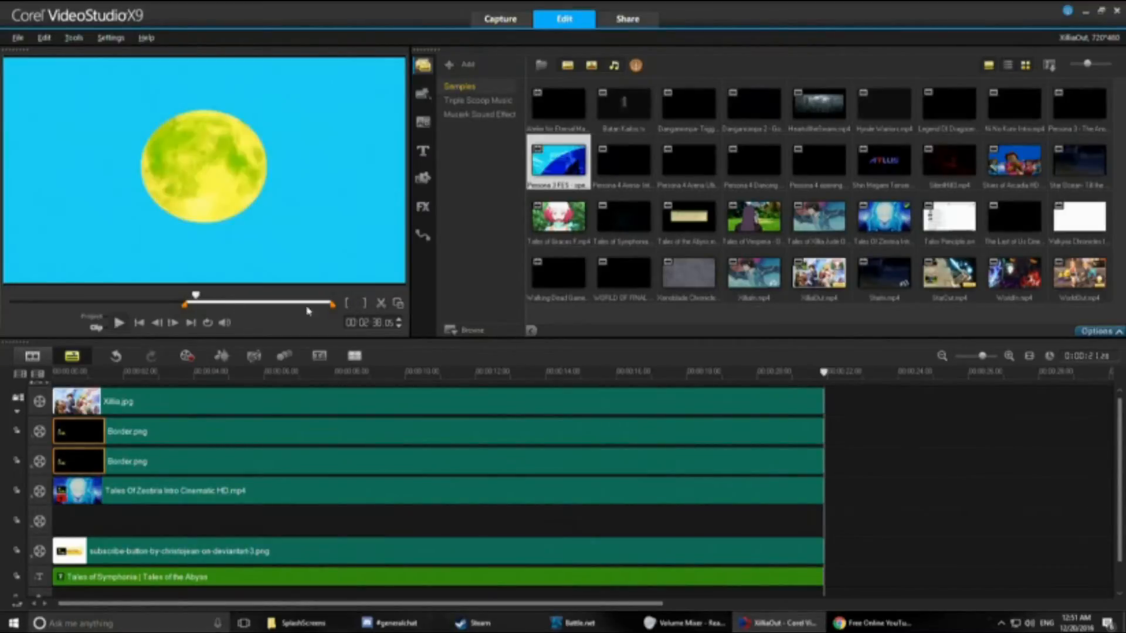
left_click(361, 309)
Try placing the trimmed Persona 3 FES clip on overlay track 4 at the full project length, and undo it.
left_click_drag(537, 170, 59, 516)
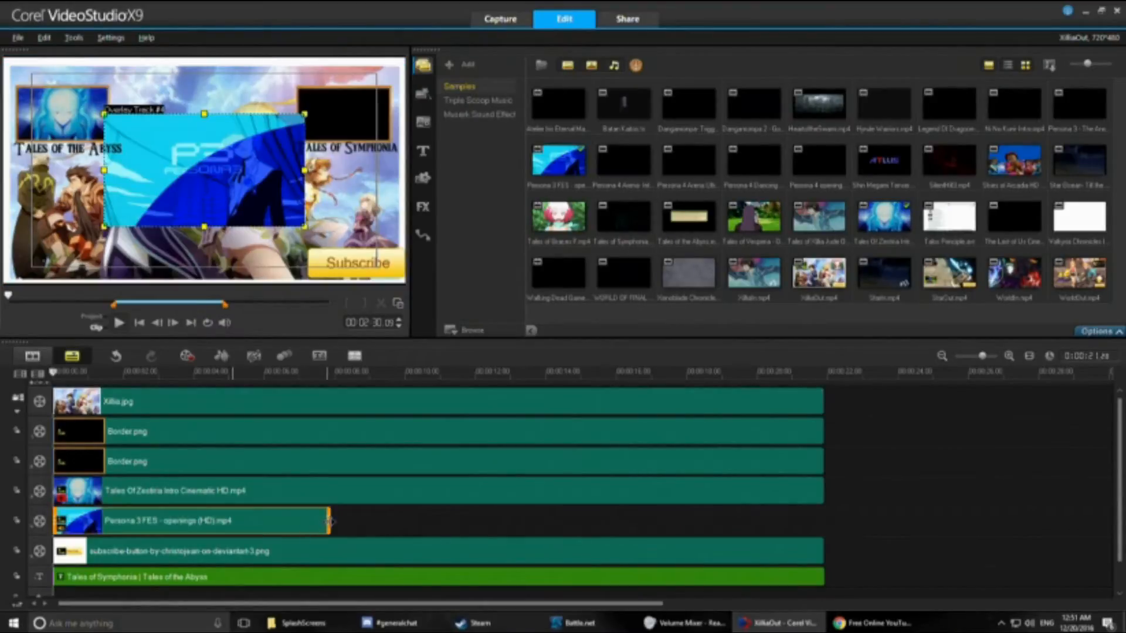
left_click_drag(329, 520, 824, 519)
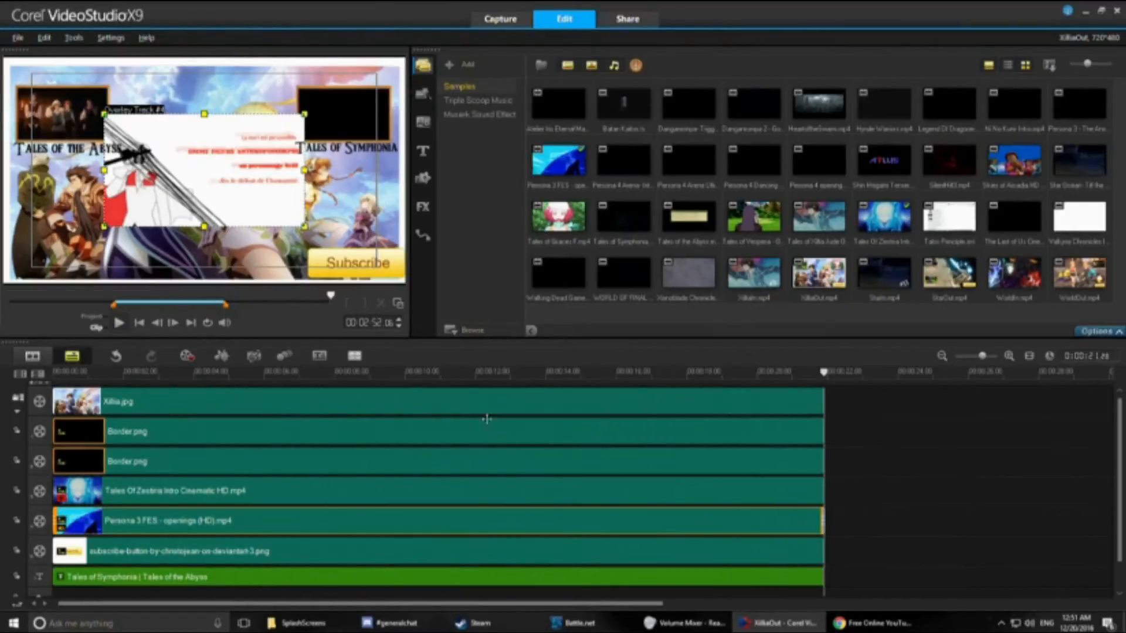
left_click(116, 356)
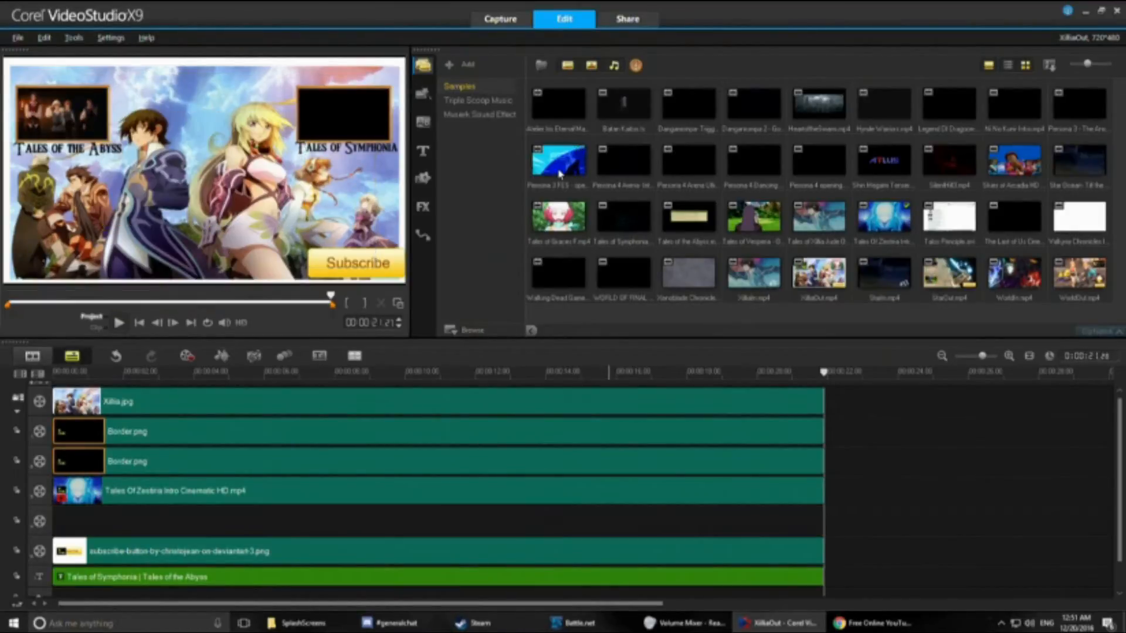
Retrim the Persona 3 FES clip to end at about 3:04 and place it on overlay track 4, extended to the end of the other clips.
left_click_drag(198, 306, 266, 305)
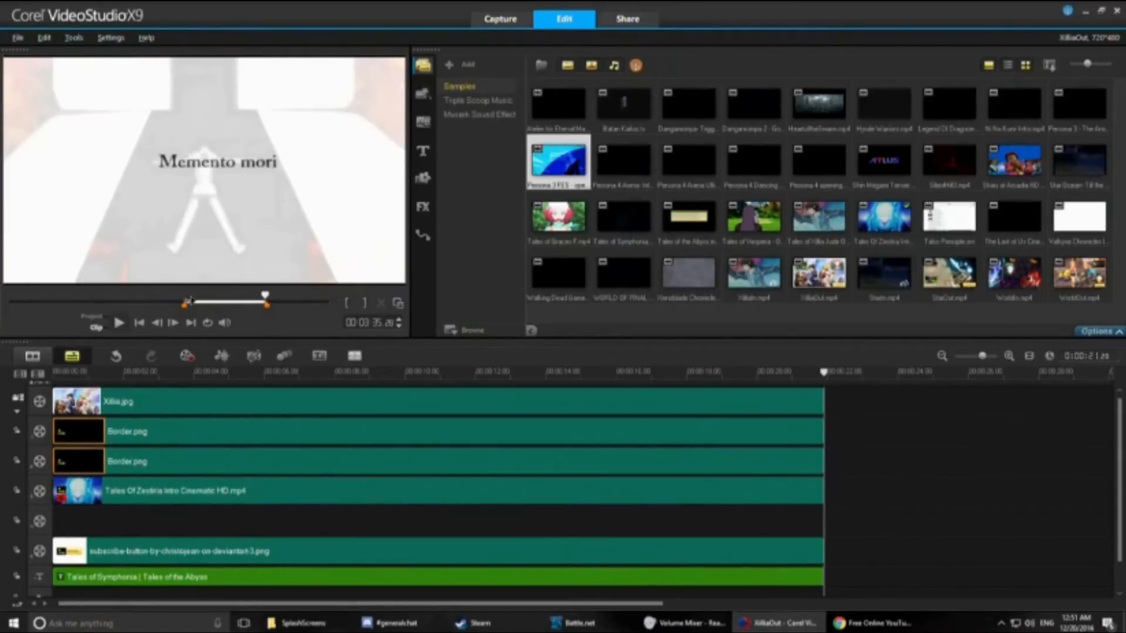
mouse_move(182, 306)
left_mouse_down()
mouse_move(222, 296)
mouse_move(230, 306)
left_mouse_up()
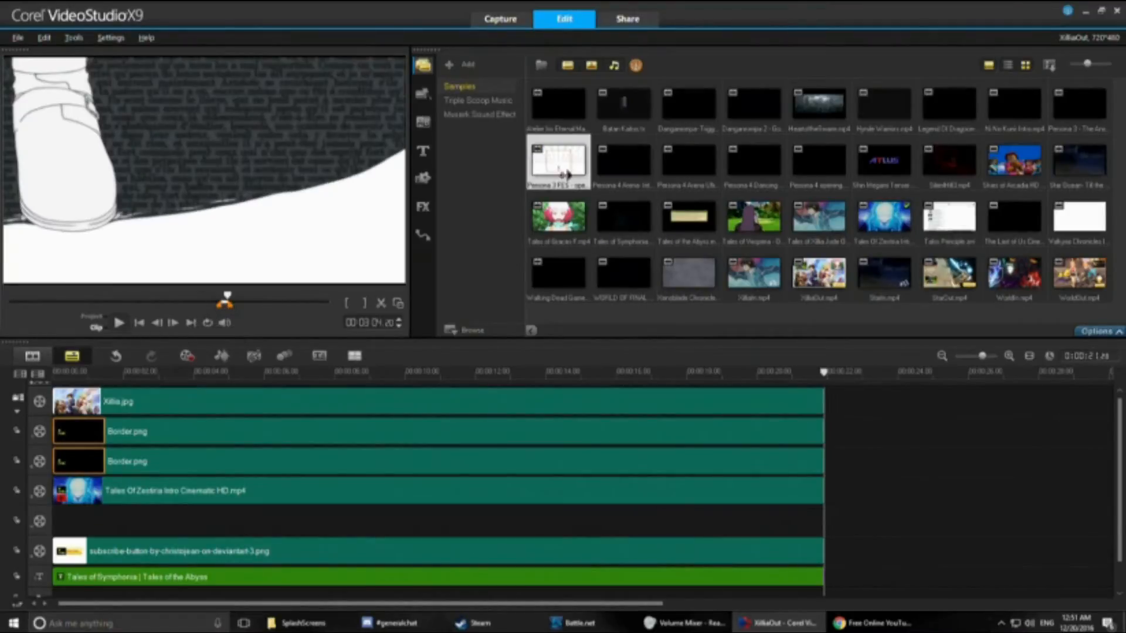
left_click_drag(566, 174, 58, 526)
left_click_drag(230, 516, 808, 509)
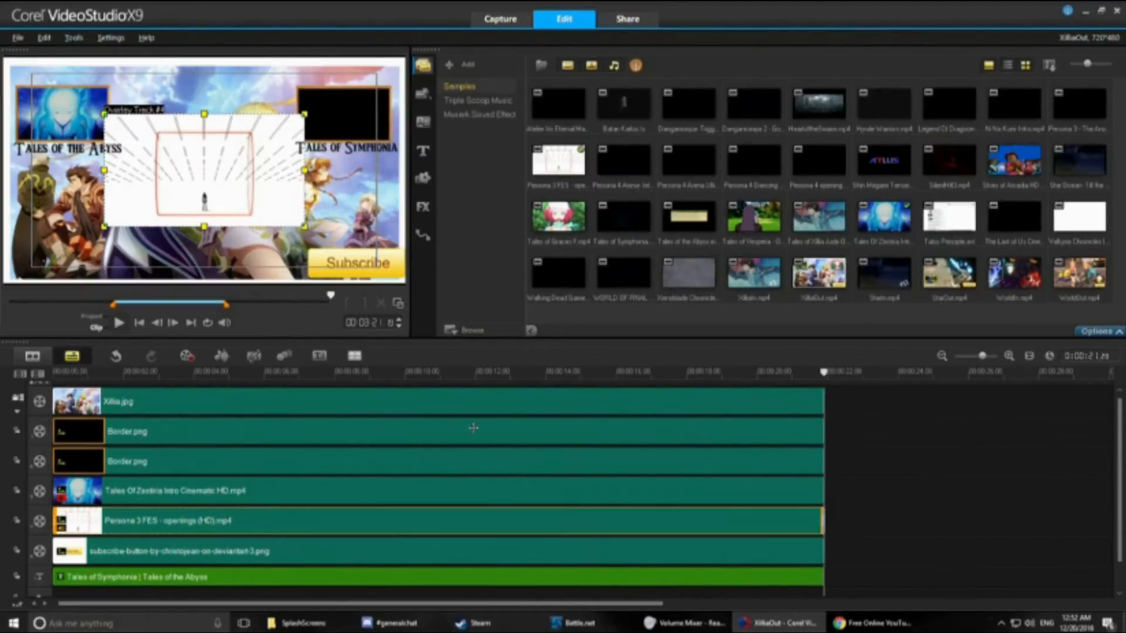
Shrink the Persona 3 FES overlay and fit it inside the border frame above the Tales of Symphonia title.
left_click(398, 304)
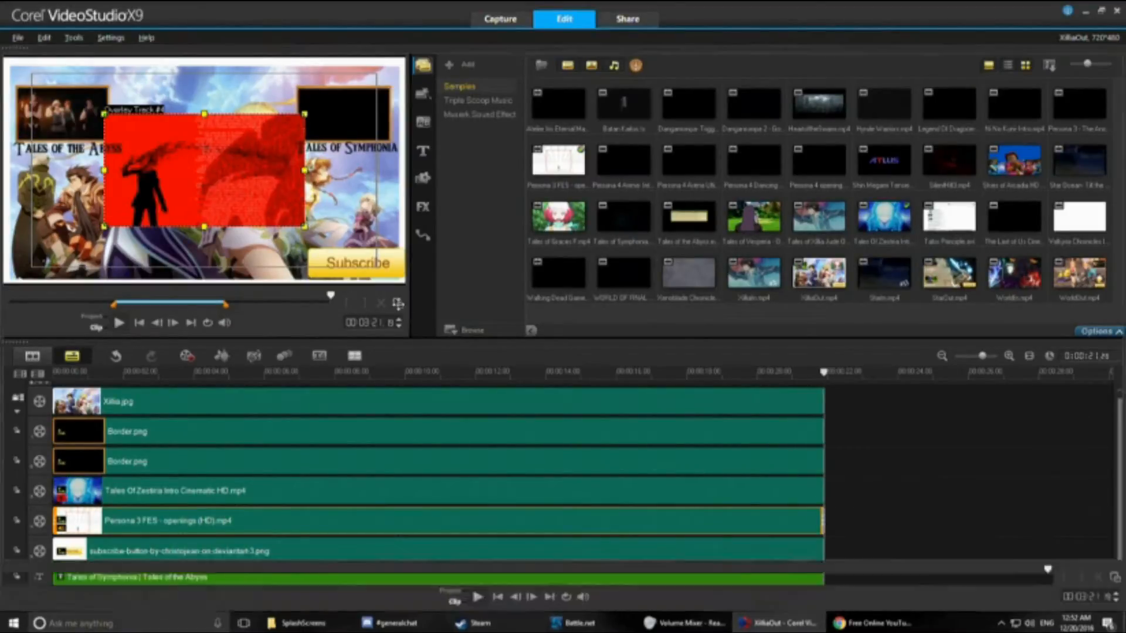
left_click_drag(510, 344, 709, 283)
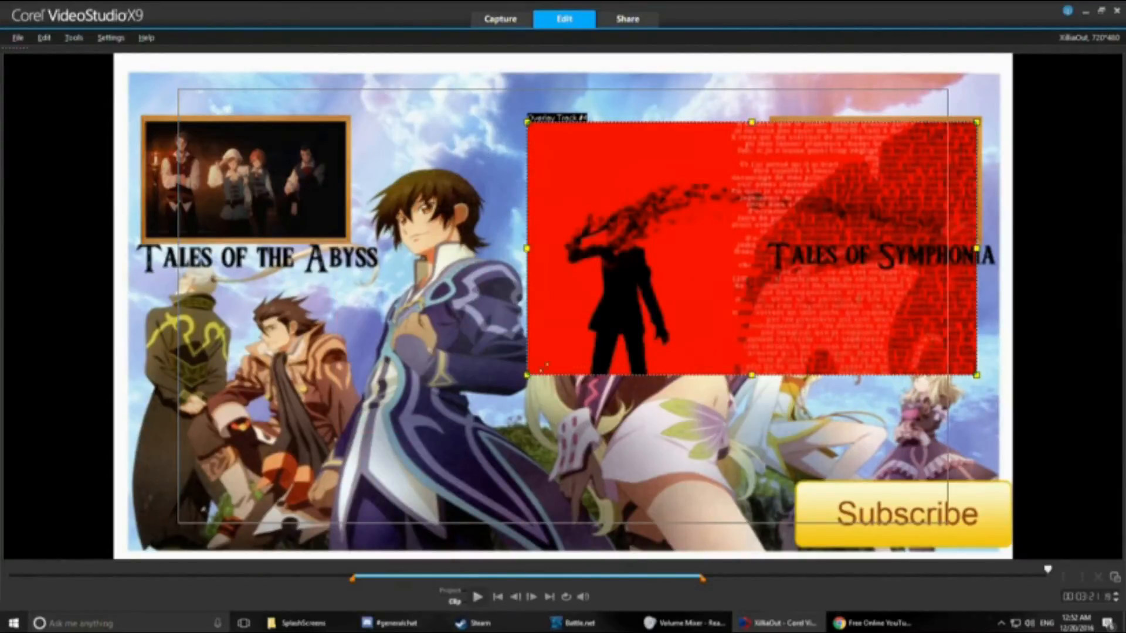
left_click_drag(527, 375, 772, 237)
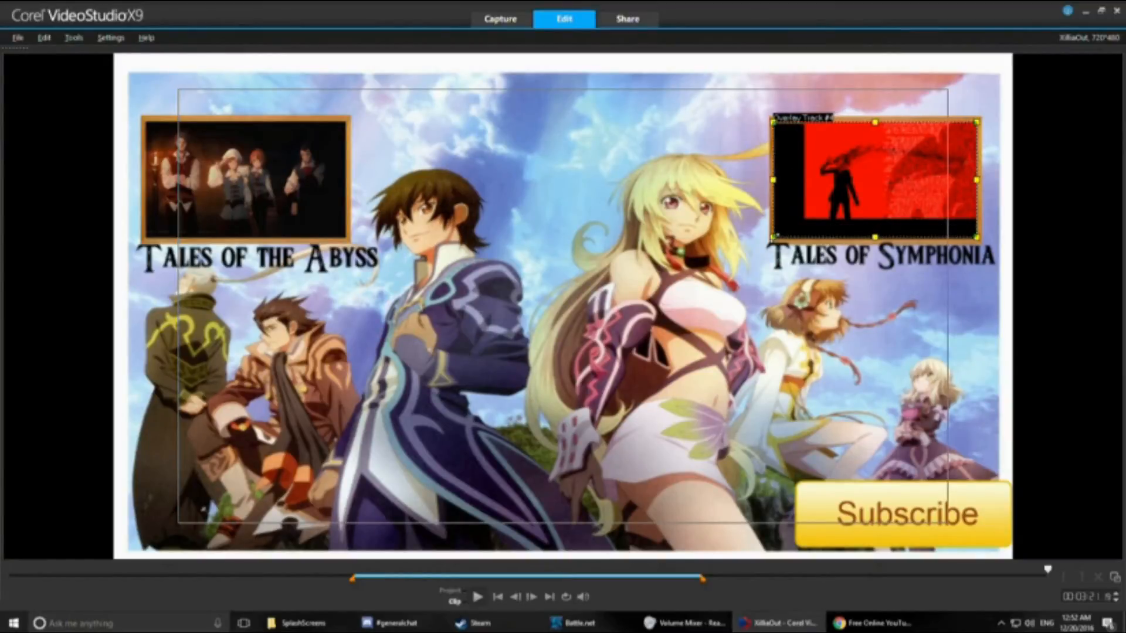
left_click_drag(874, 237, 874, 241)
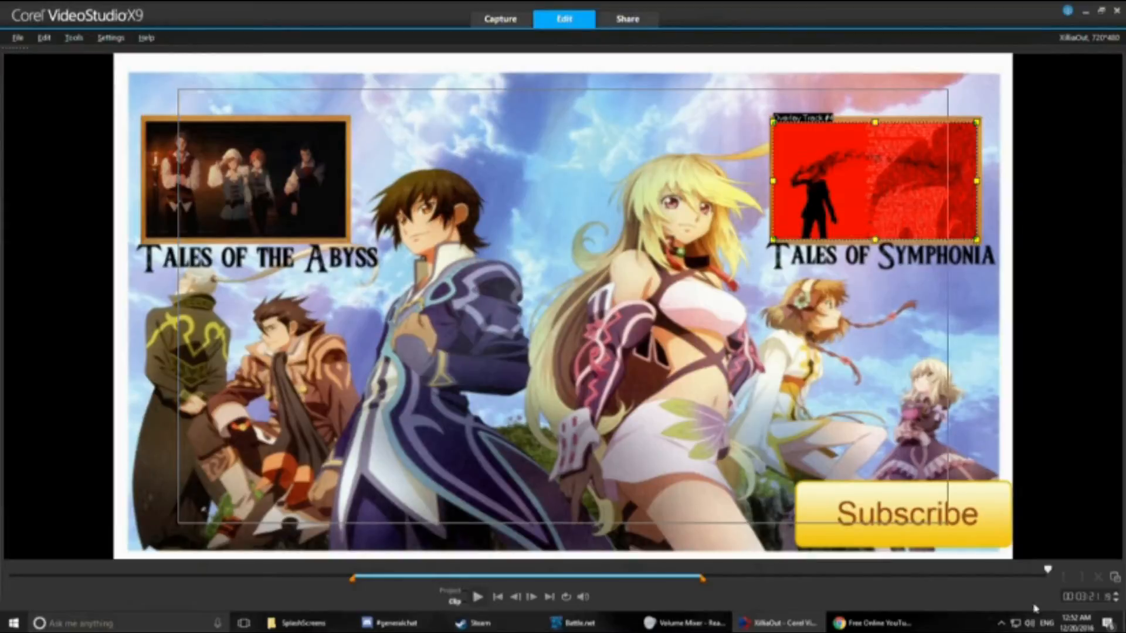
left_click(1114, 579)
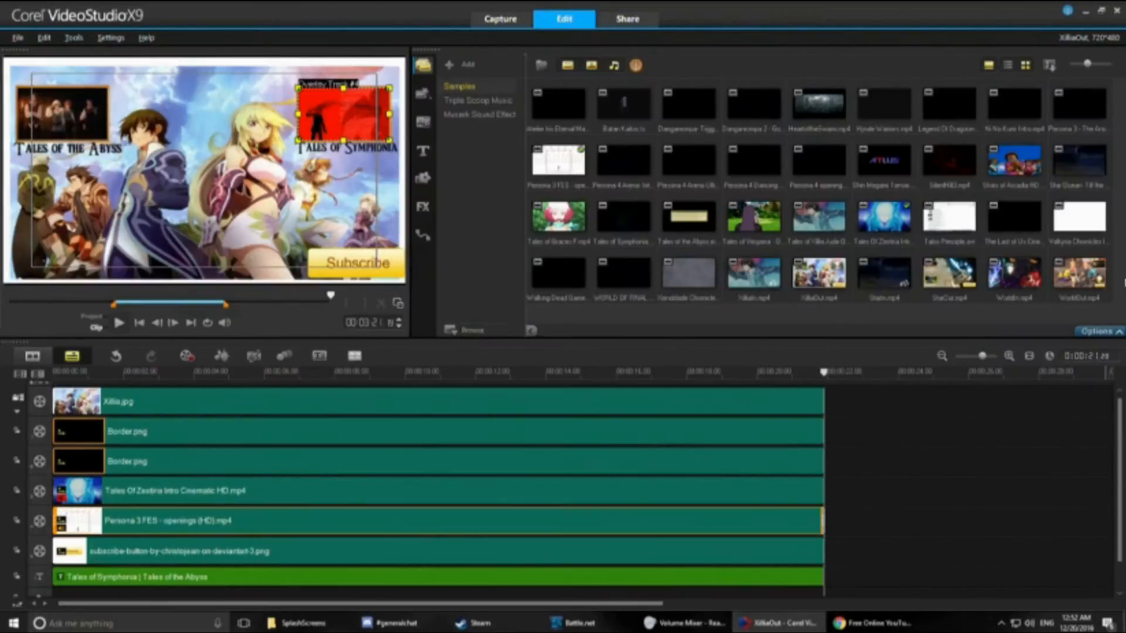
Mute the audio of the Persona 3 FES overlay clip and close its clip options.
left_click(1116, 333)
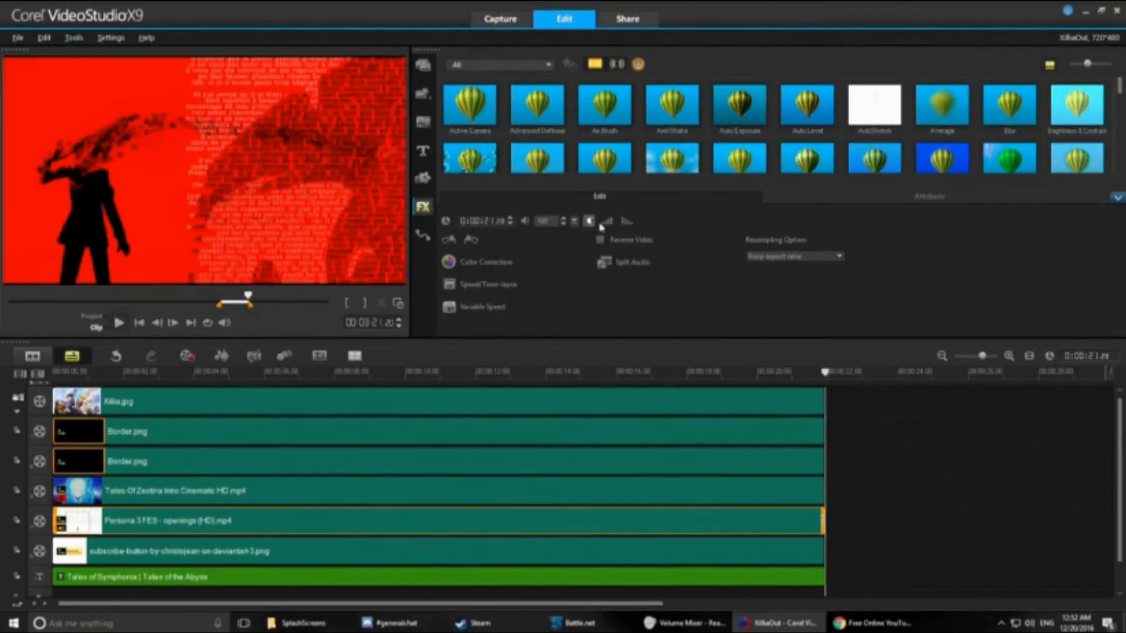
left_click(590, 222)
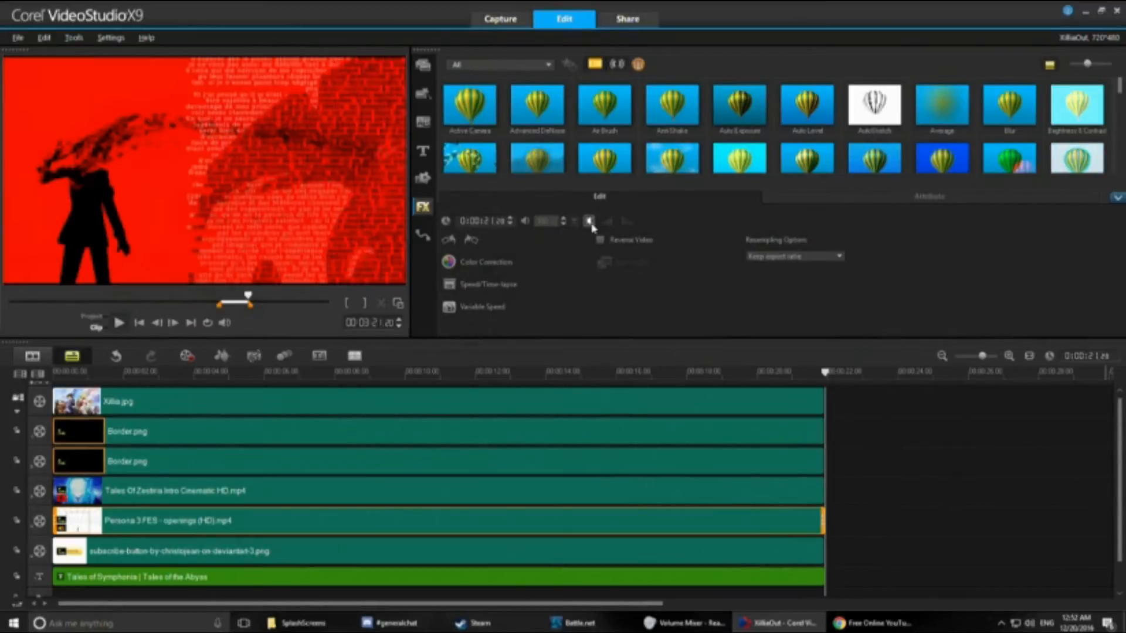
left_click(1117, 198)
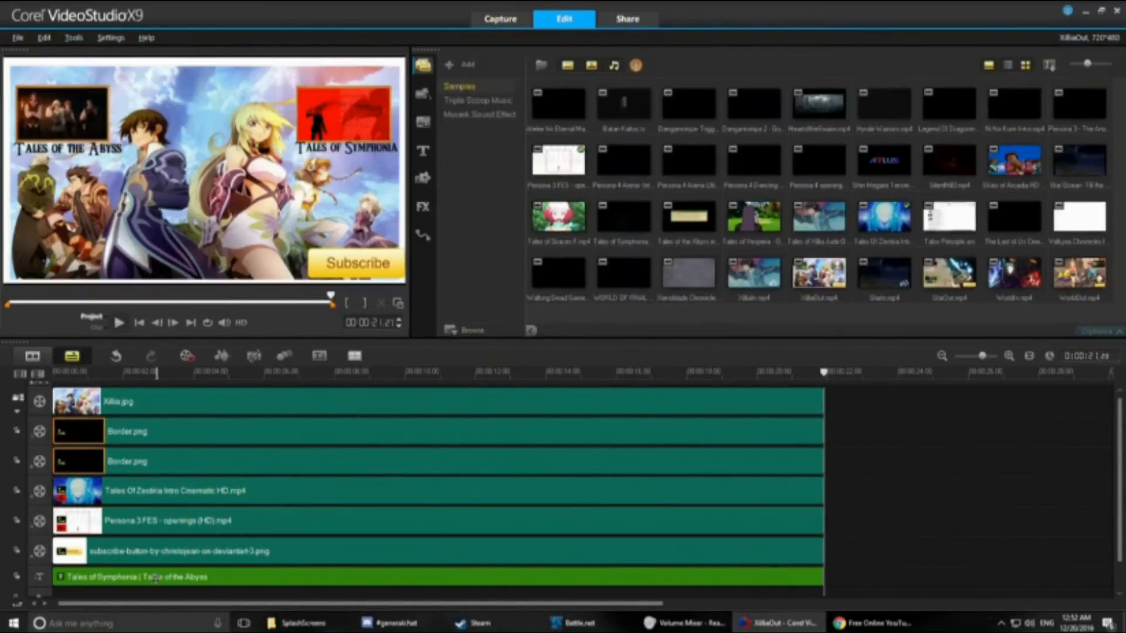
Replace the Tales of the Abyss title text with "Tales of Zestiria".
left_click(154, 577)
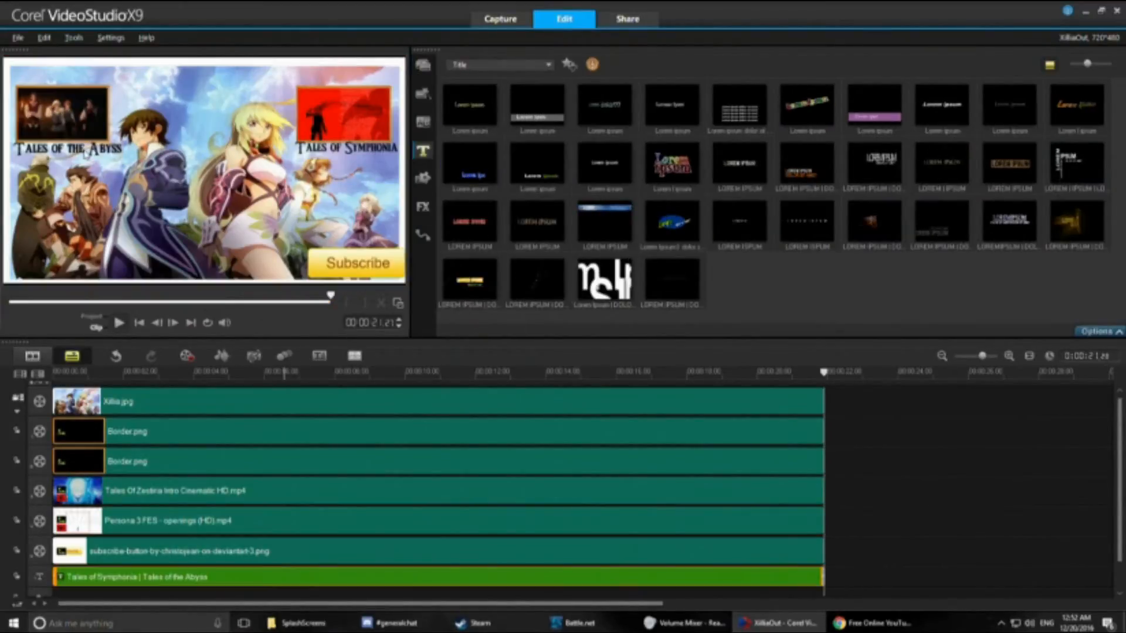
double_click(46, 161)
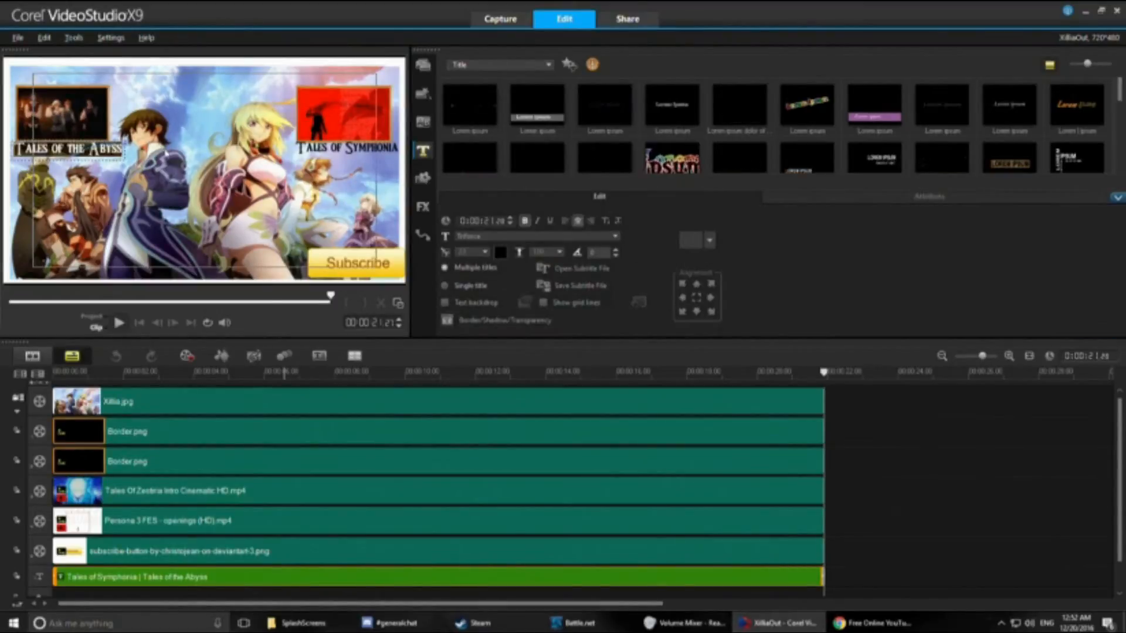
key("ctrl+a")
type("Tales of")
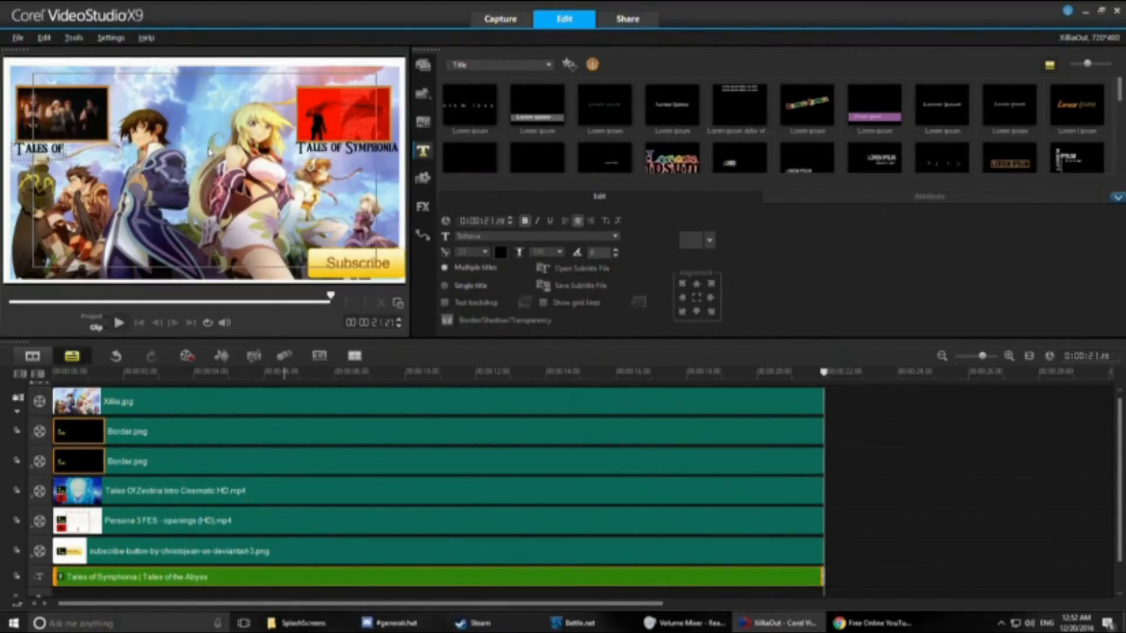
type(" Zestiria")
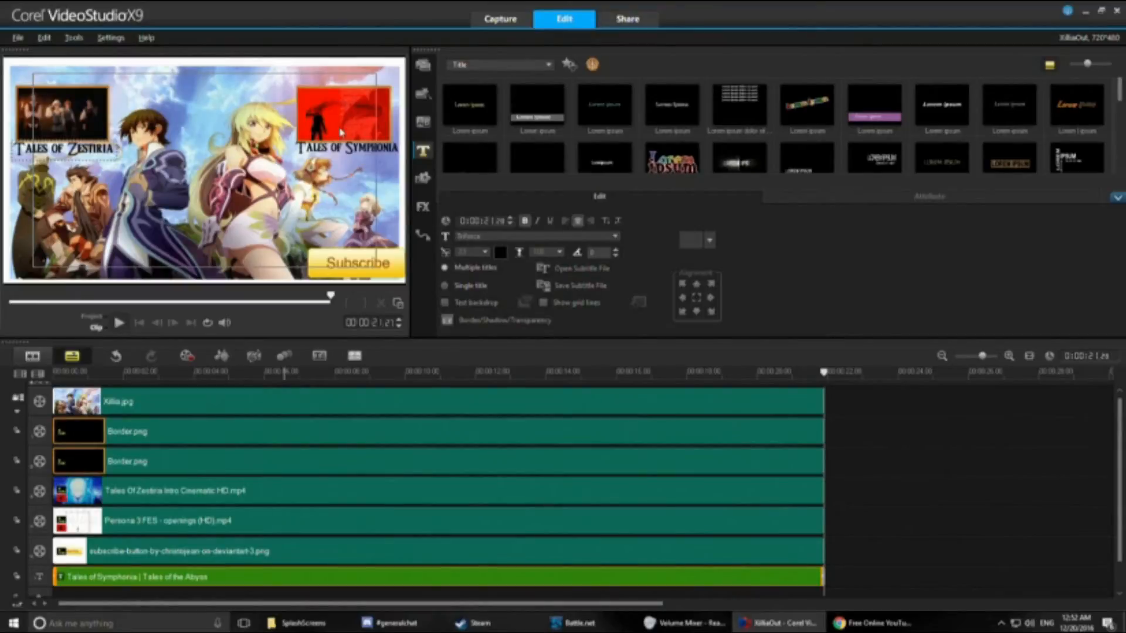
Replace the Tales of Symphonia title text with "Persona 3".
left_click(345, 149)
double_click(344, 149)
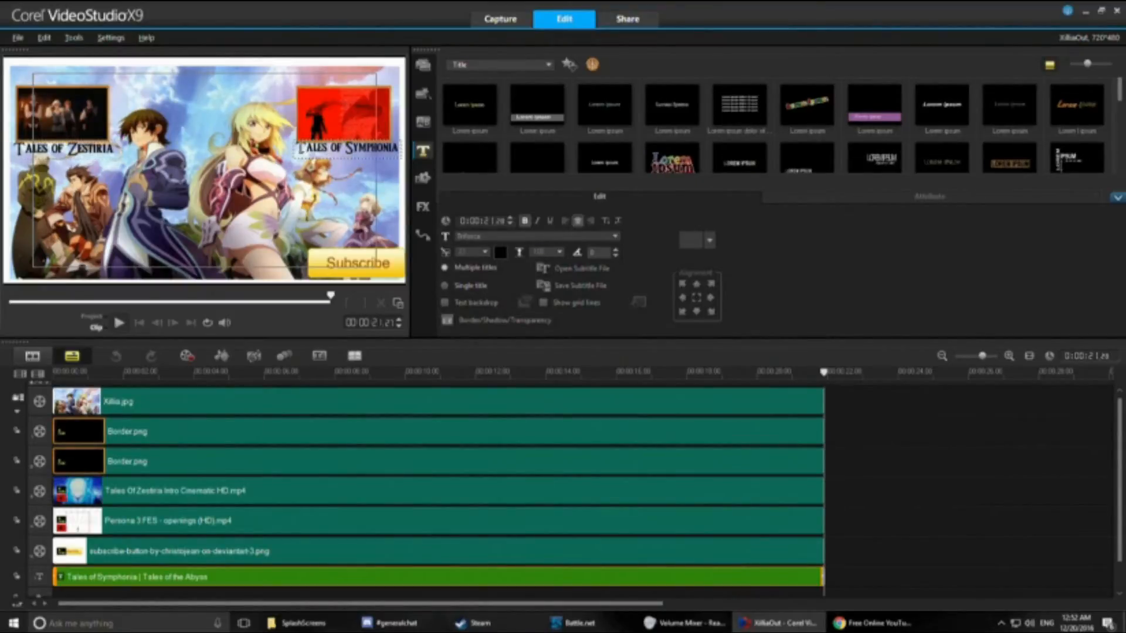
left_click_drag(300, 149, 426, 155)
type("P")
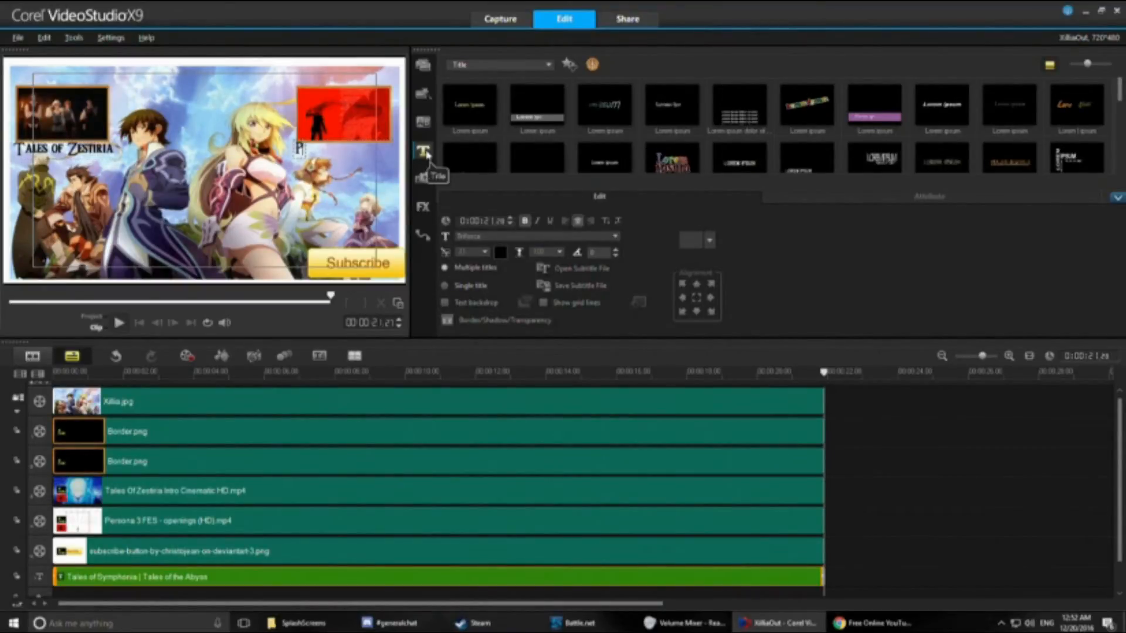
type("ersona 3")
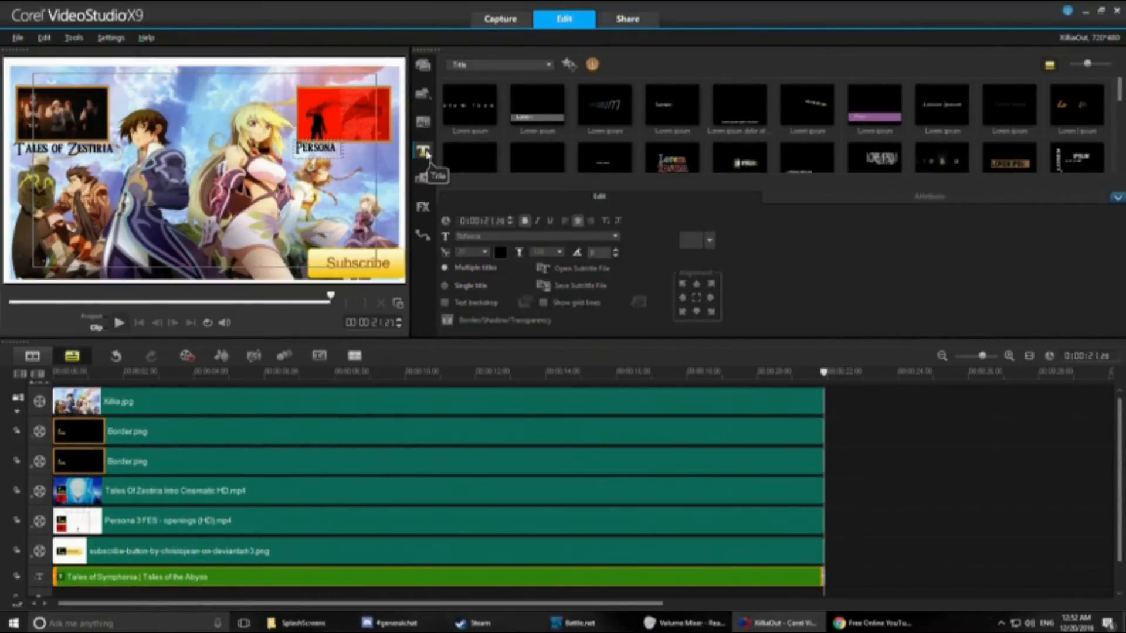
Complete the Persona title as "Persona 3: FES" and reposition it beneath its video frame.
type(" FES")
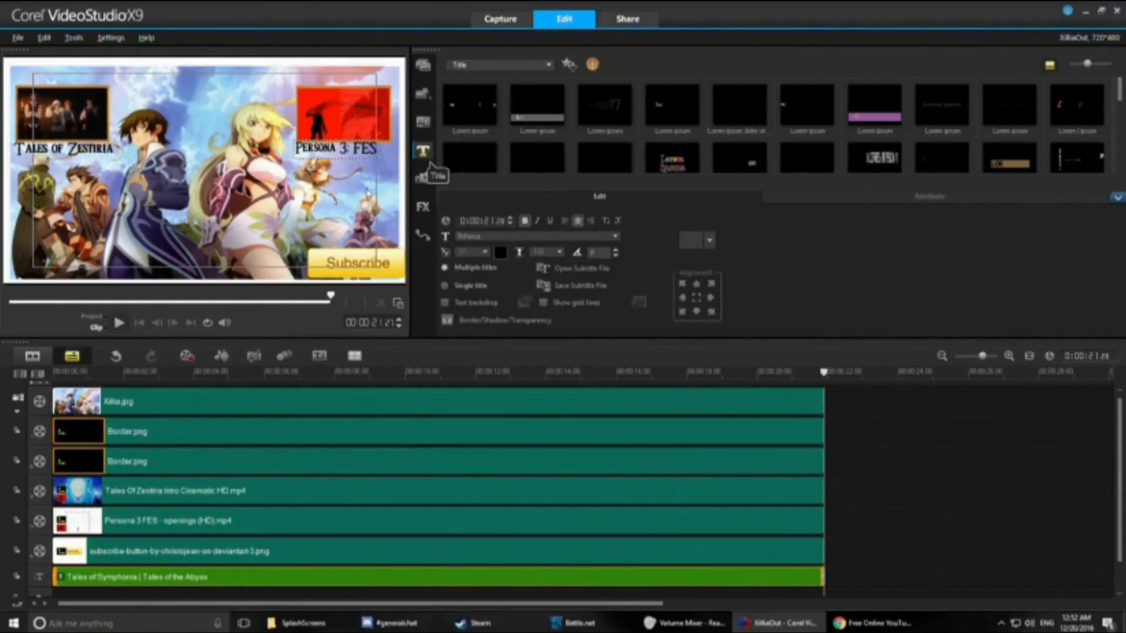
left_click_drag(326, 153, 331, 155)
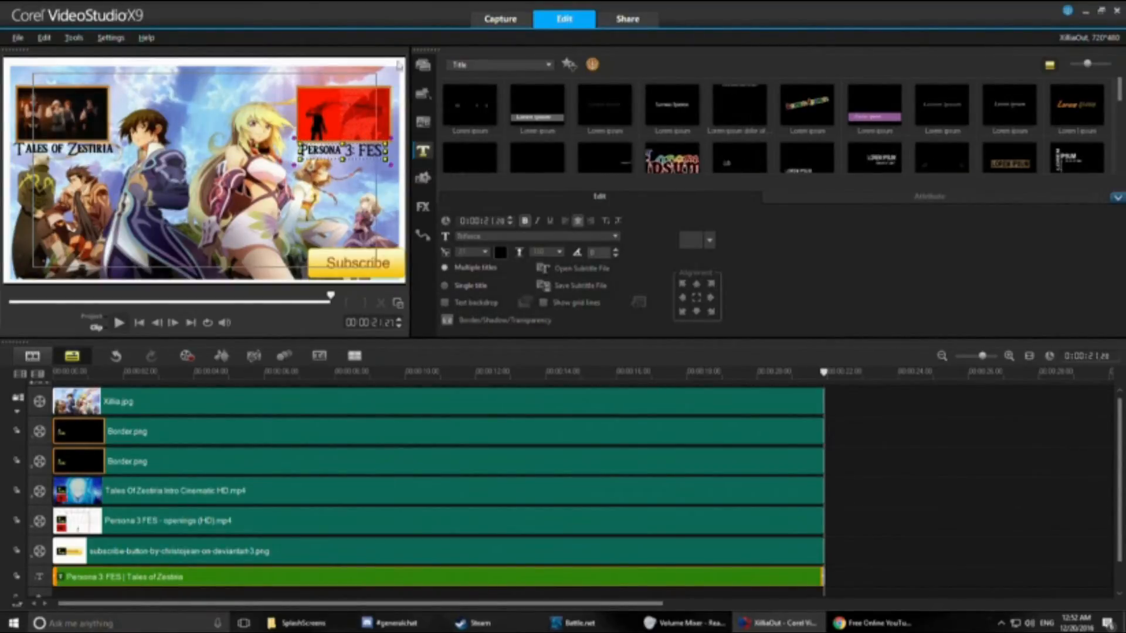
Render the outro project as an MPEG-4 video with the file name XilliaOut.
left_click(639, 17)
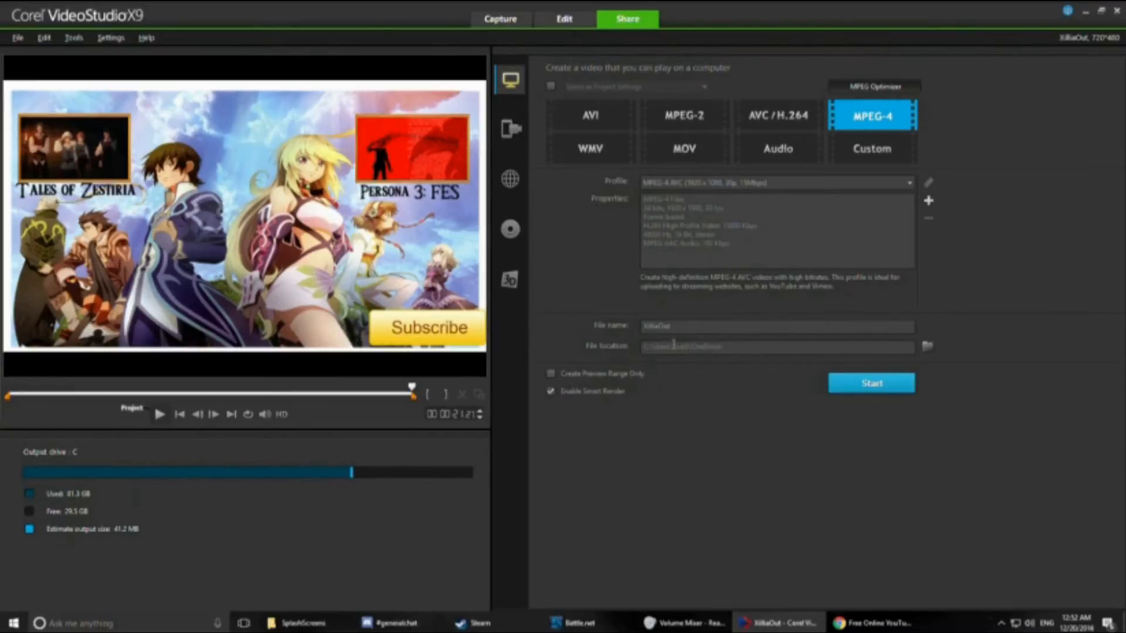
left_click(852, 382)
left_click(564, 340)
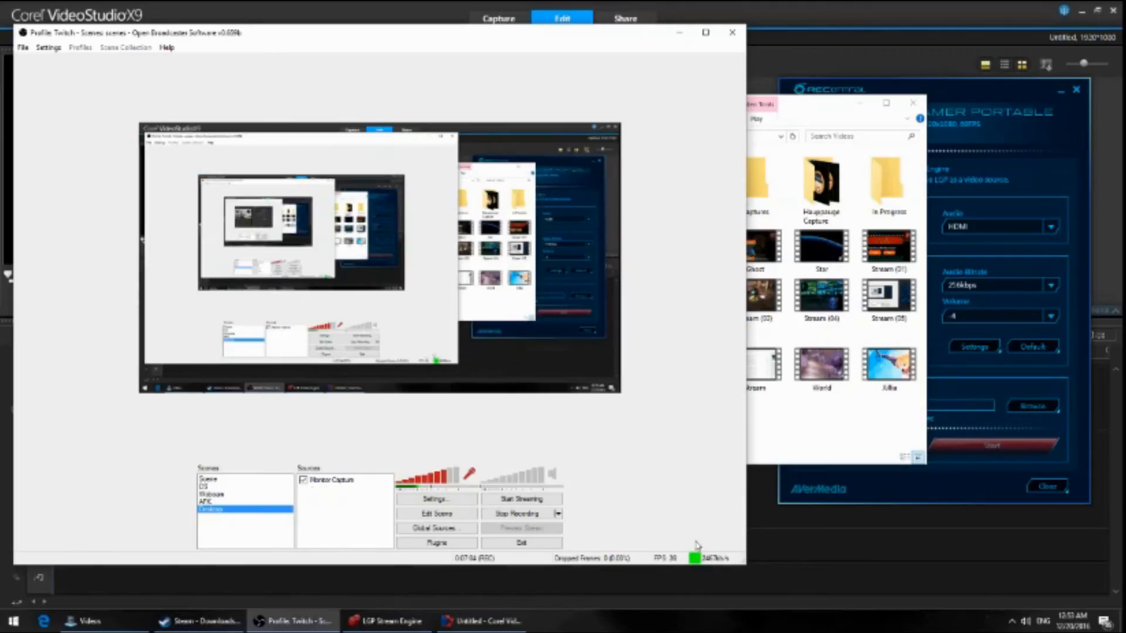
Import the Stream (04) video from the Videos folder into the empty project's media library.
left_click(820, 564)
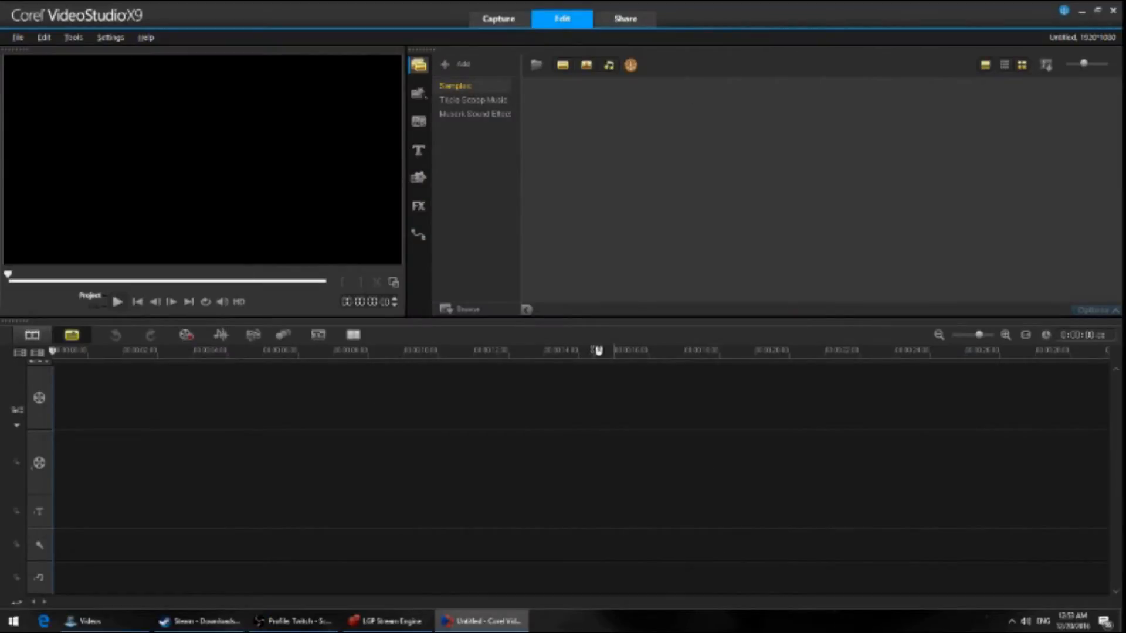
right_click(686, 177)
left_click(722, 202)
scroll(573, 322, "down", 3)
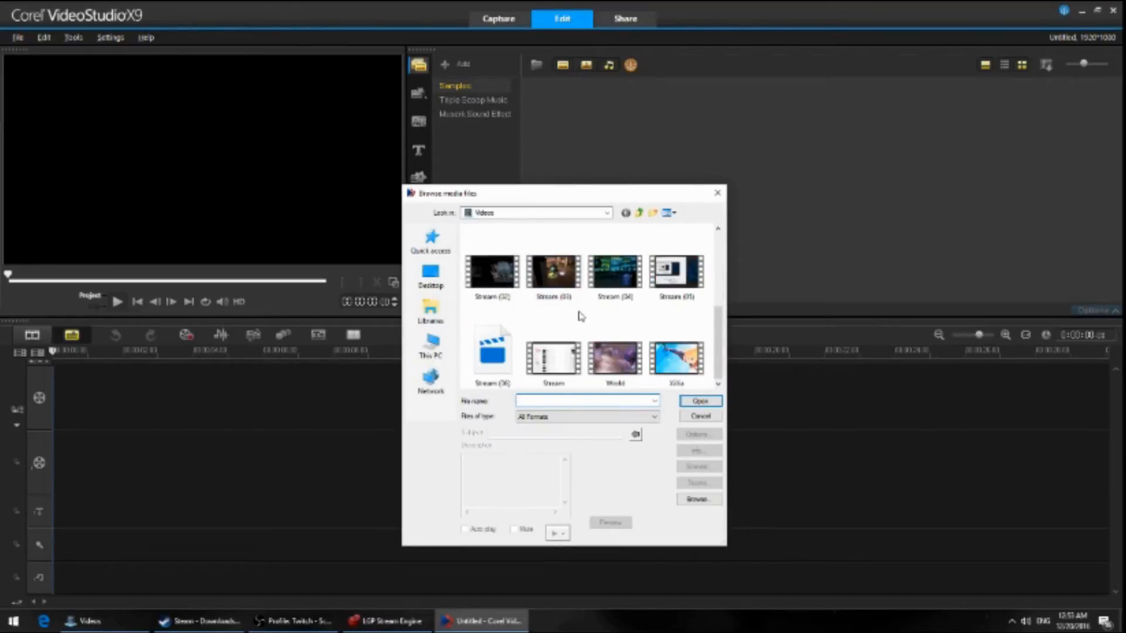
scroll(579, 318, "up", 1)
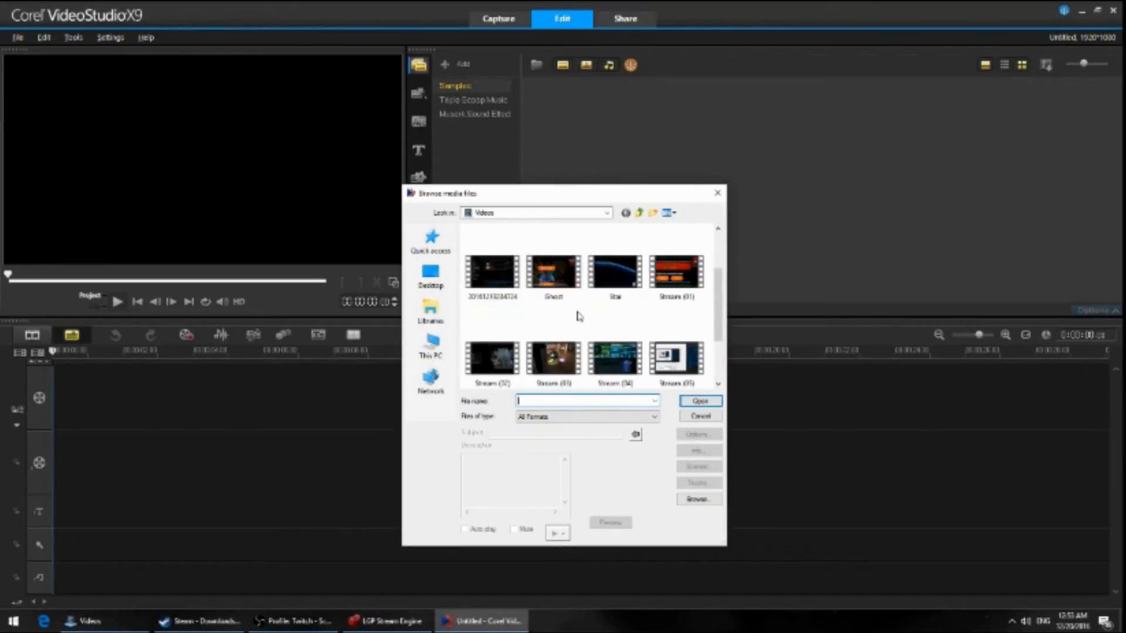
double_click(608, 362)
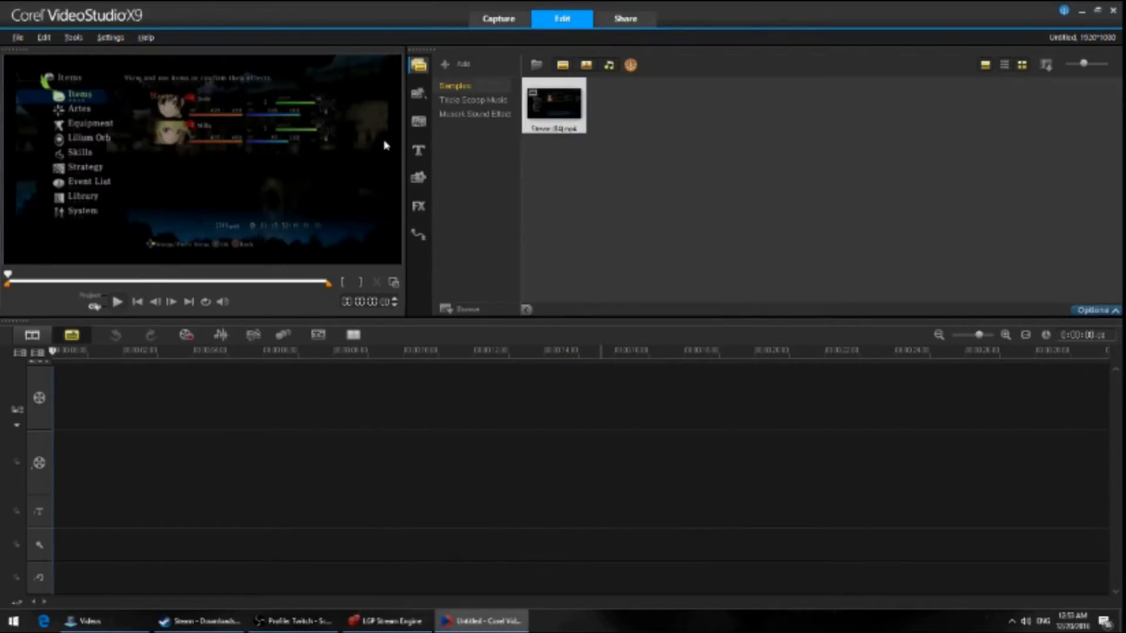
Play back the opening seconds of the Stream (04) clip to check its picture and sound.
left_click(117, 305)
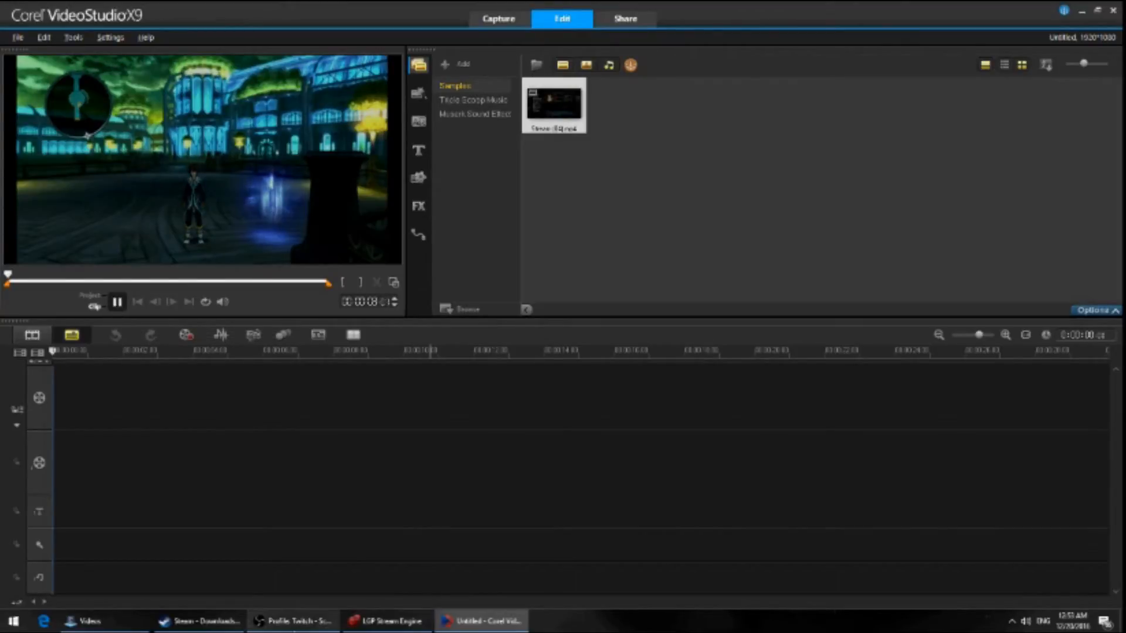
left_click(295, 622)
left_click(804, 478)
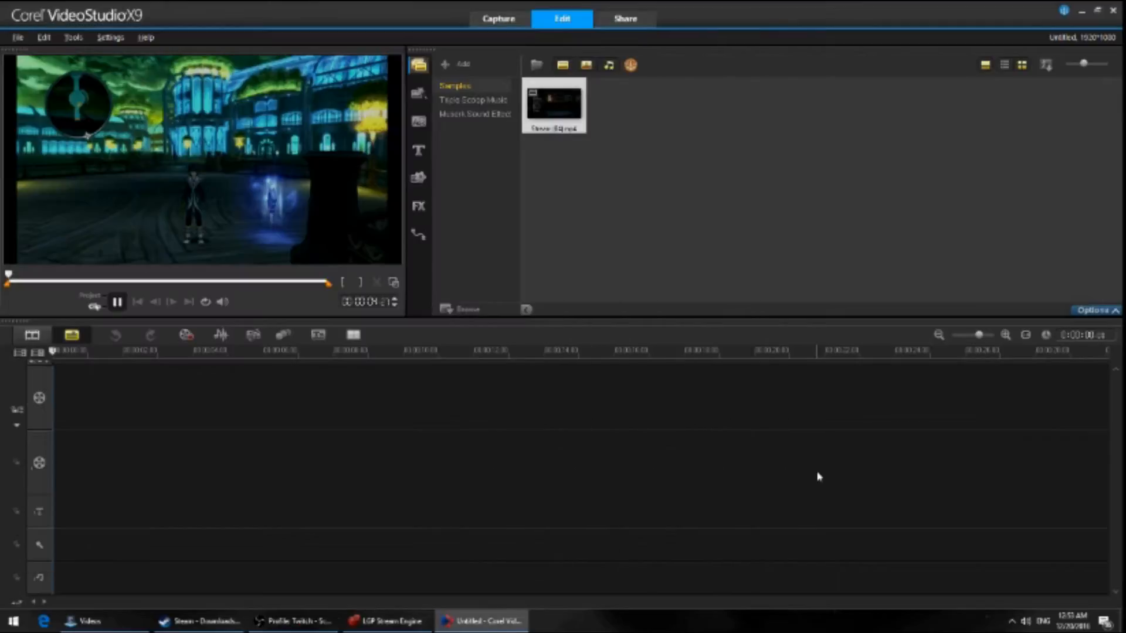
left_click(816, 472)
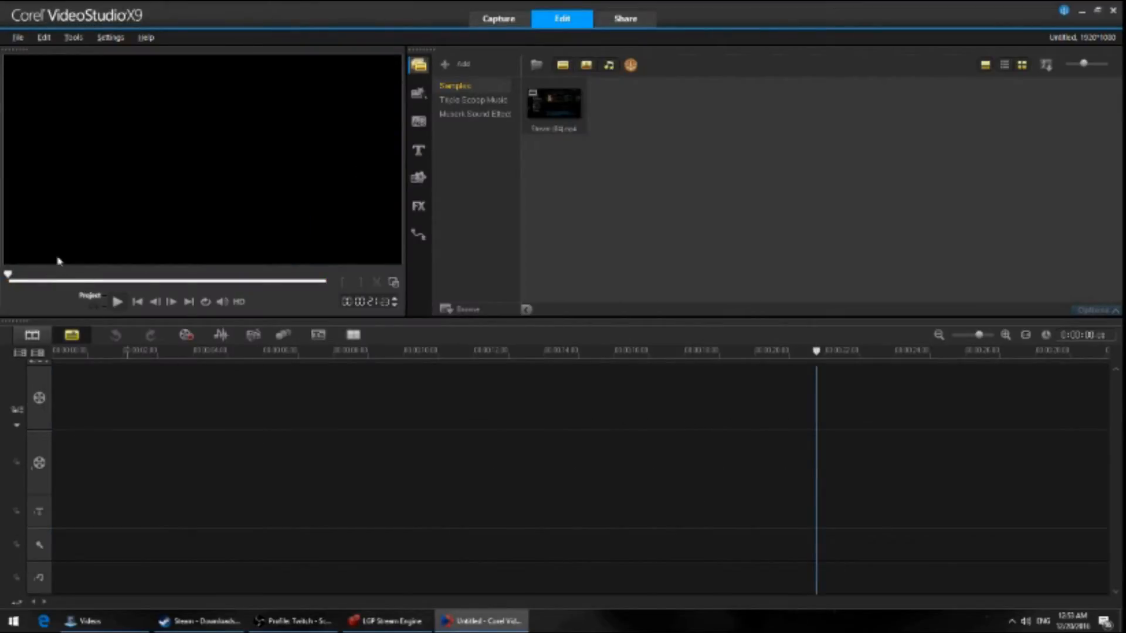
left_click(568, 122)
left_click(118, 301)
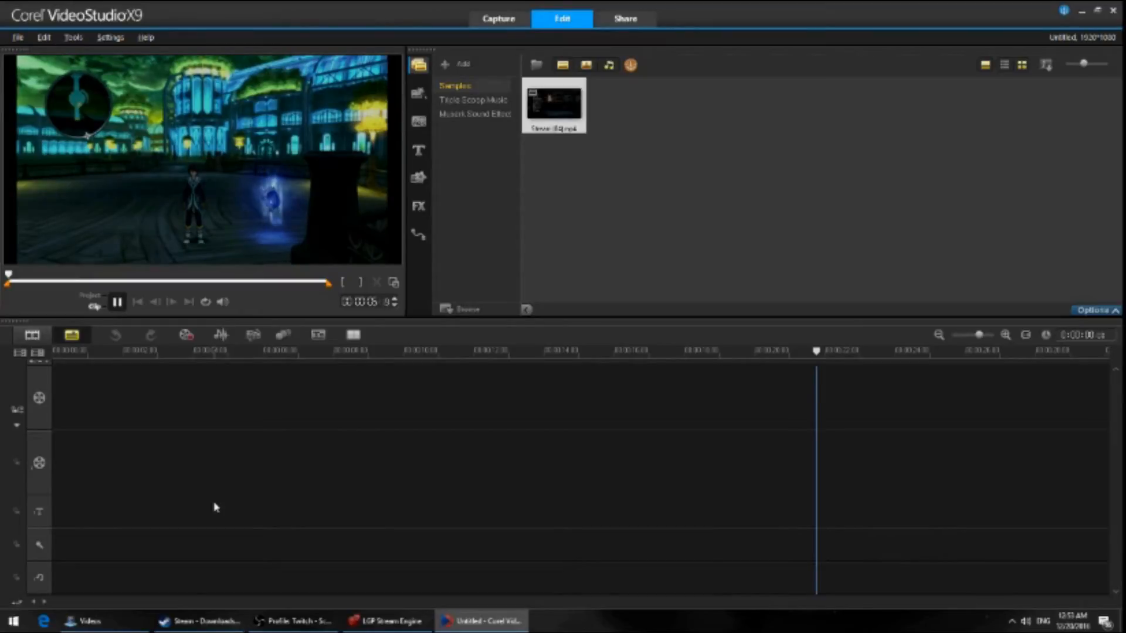
left_click(117, 302)
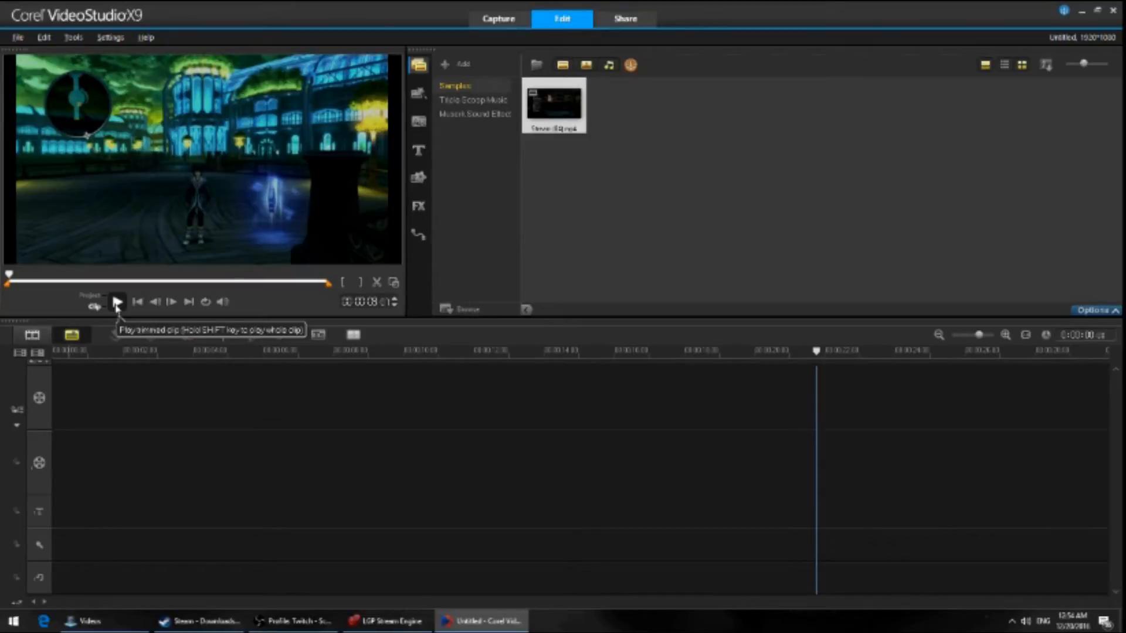
right_click(668, 204)
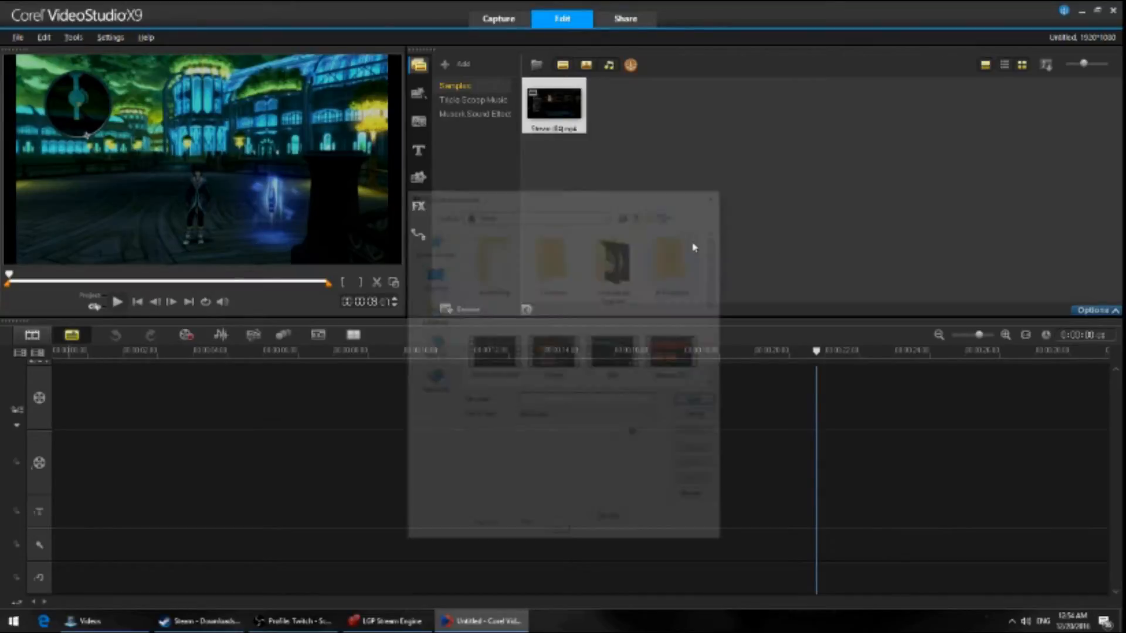
left_click(706, 240)
double_click(491, 351)
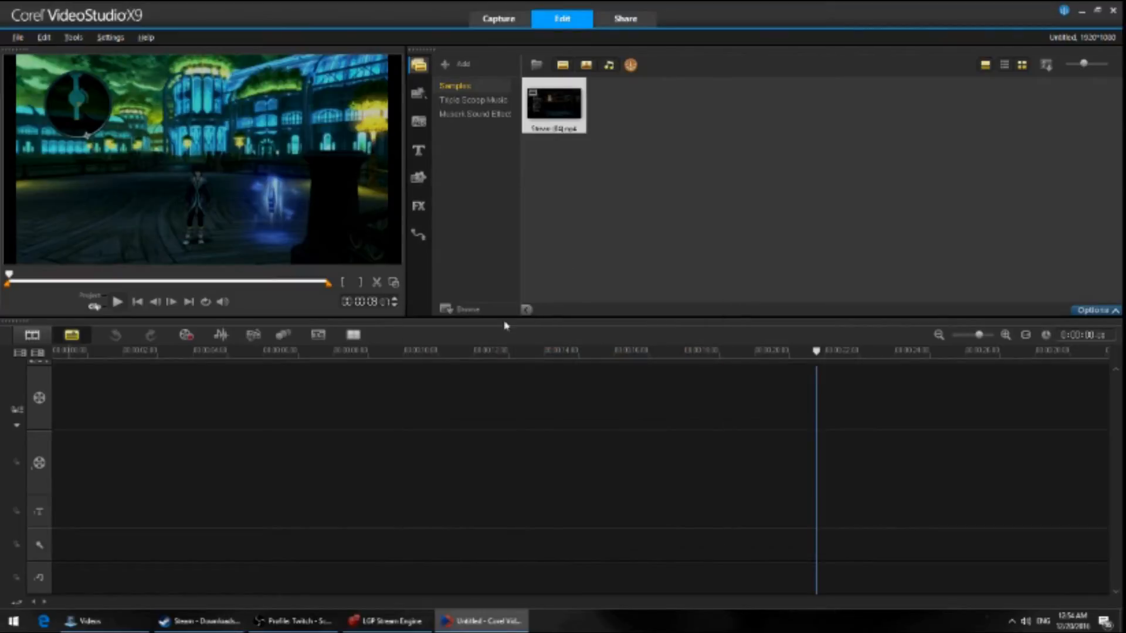
left_click(117, 301)
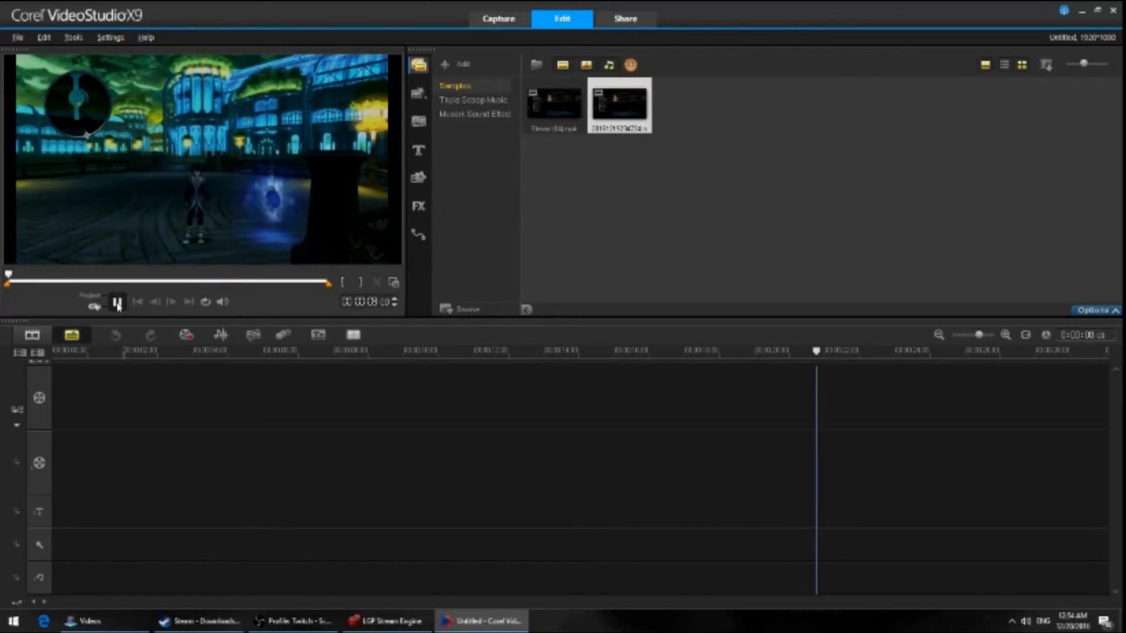
left_click(117, 303)
Import XilliaIn from the OneDrive folder and place it at the start of both the video track and the voice track.
right_click(639, 223)
left_click(683, 262)
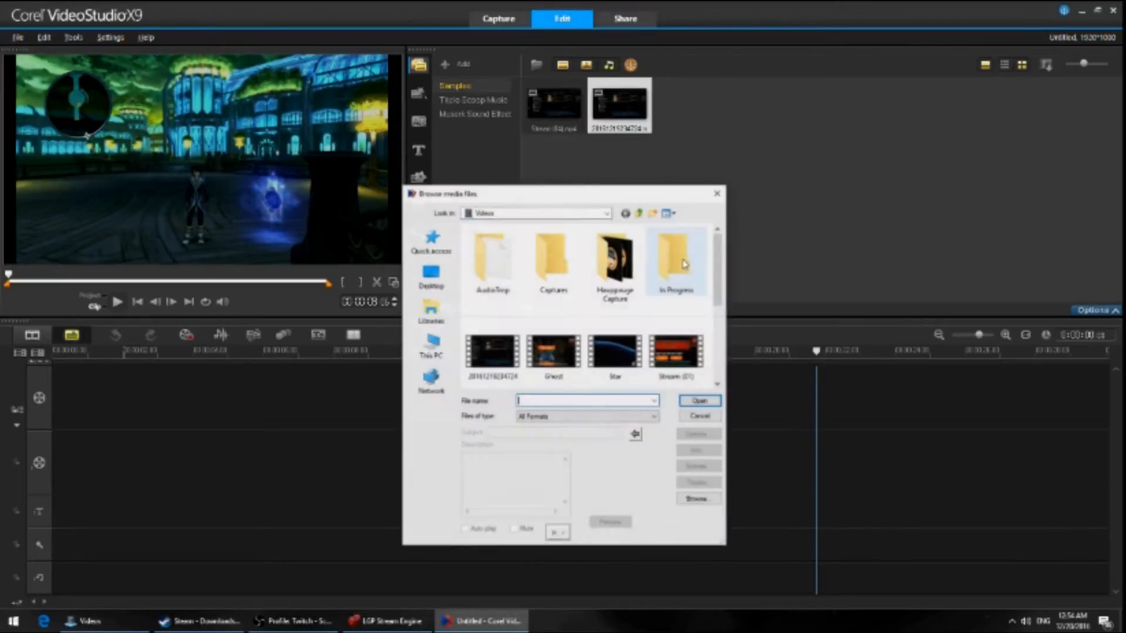
left_click(431, 276)
double_click(504, 239)
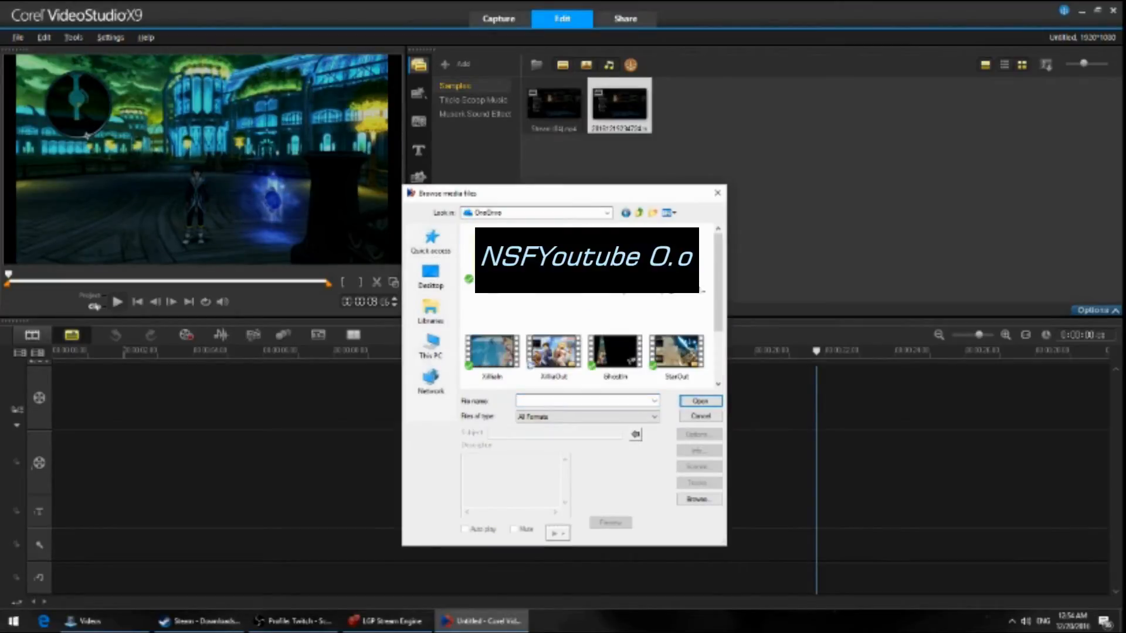
double_click(485, 353)
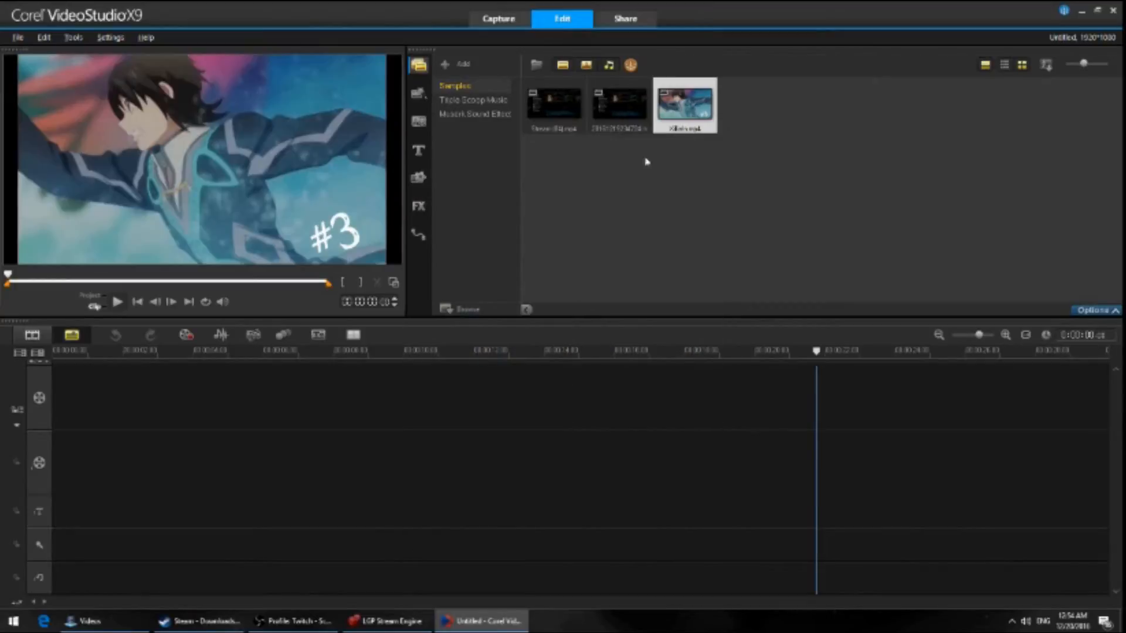
left_click_drag(647, 162, 297, 412)
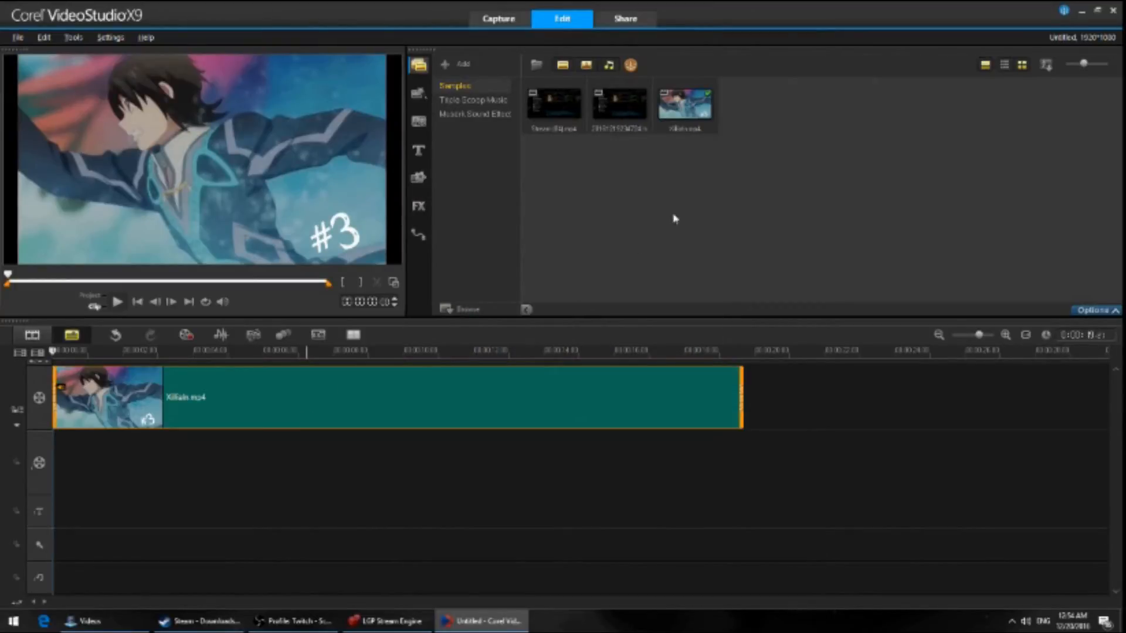
left_click_drag(691, 116, 54, 560)
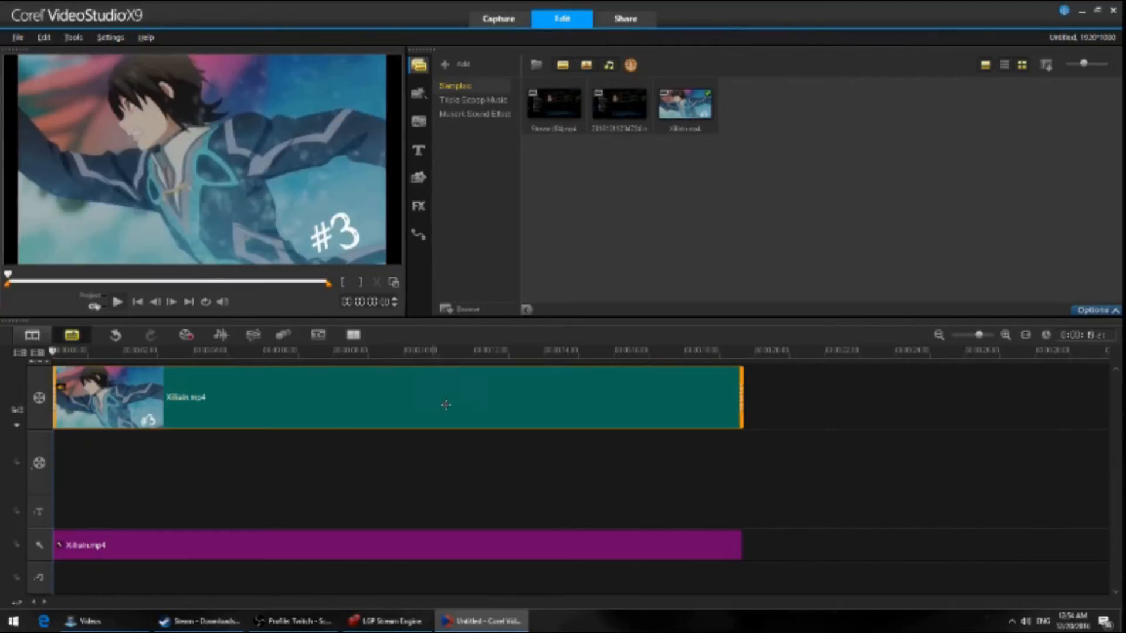
Mute the XilliaIn clip on the video track and close the clip options.
left_click(1091, 310)
left_click(585, 200)
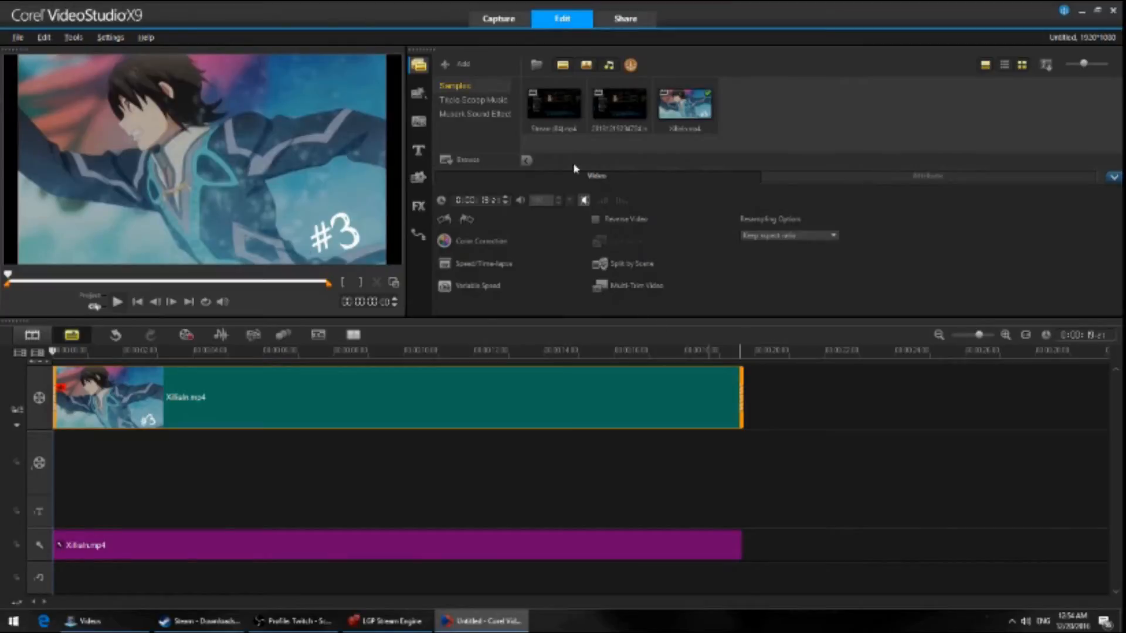
left_click(558, 120)
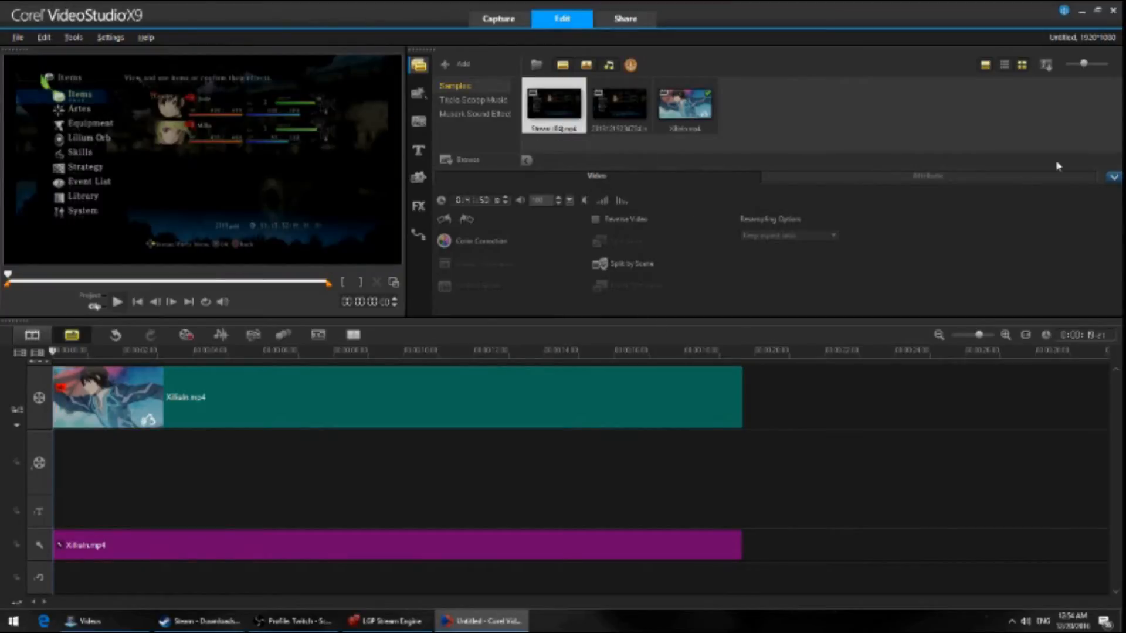
left_click(1113, 178)
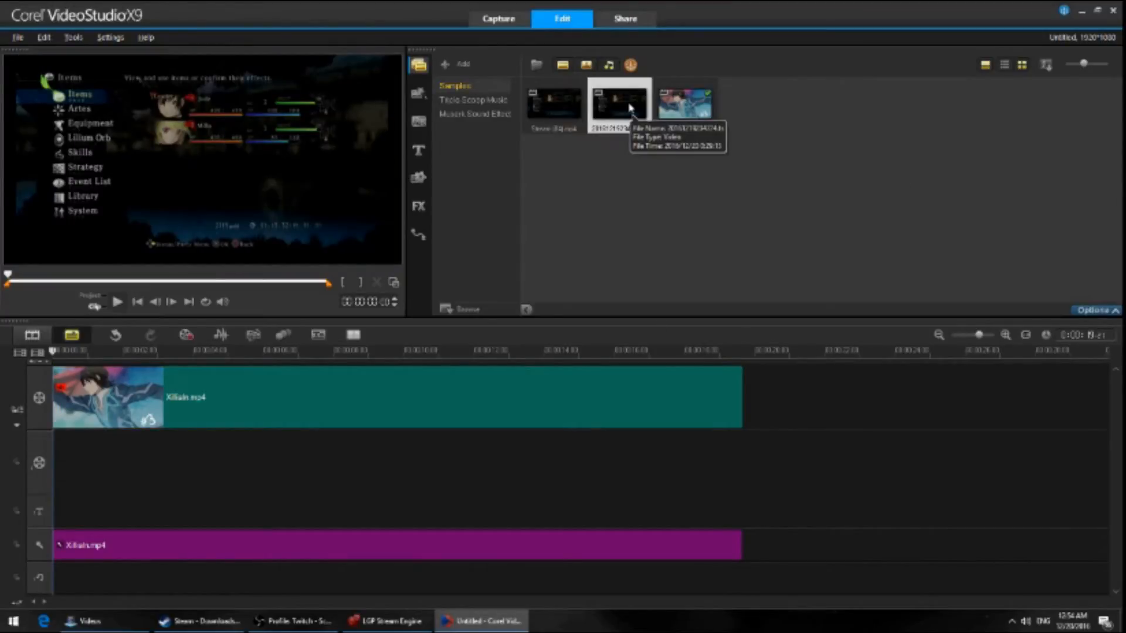
left_click(613, 113)
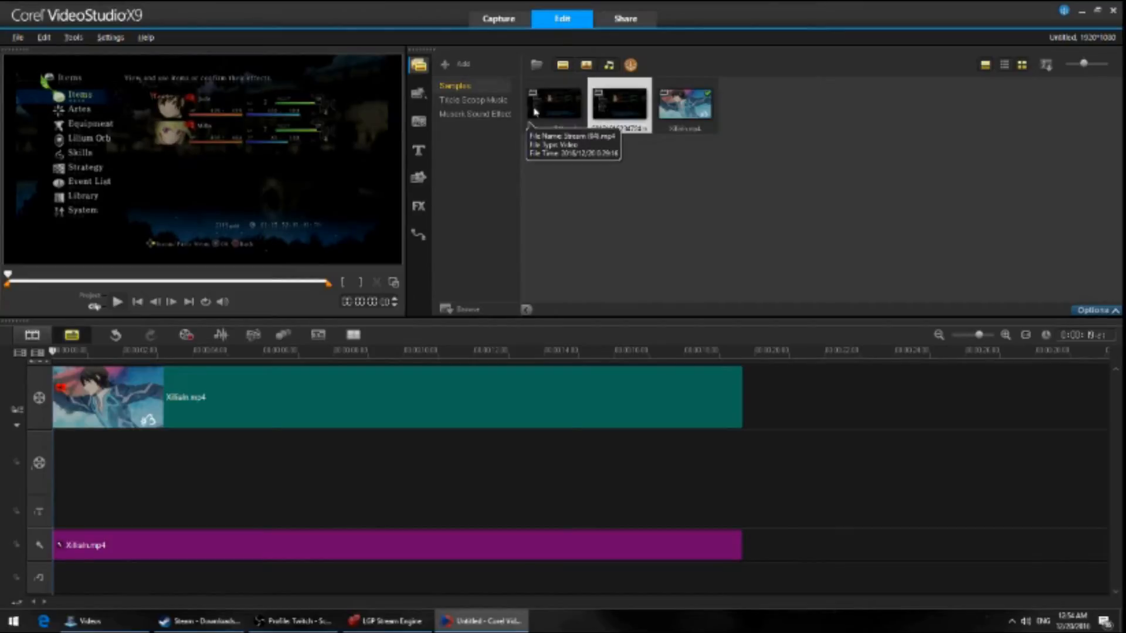
left_click(574, 116)
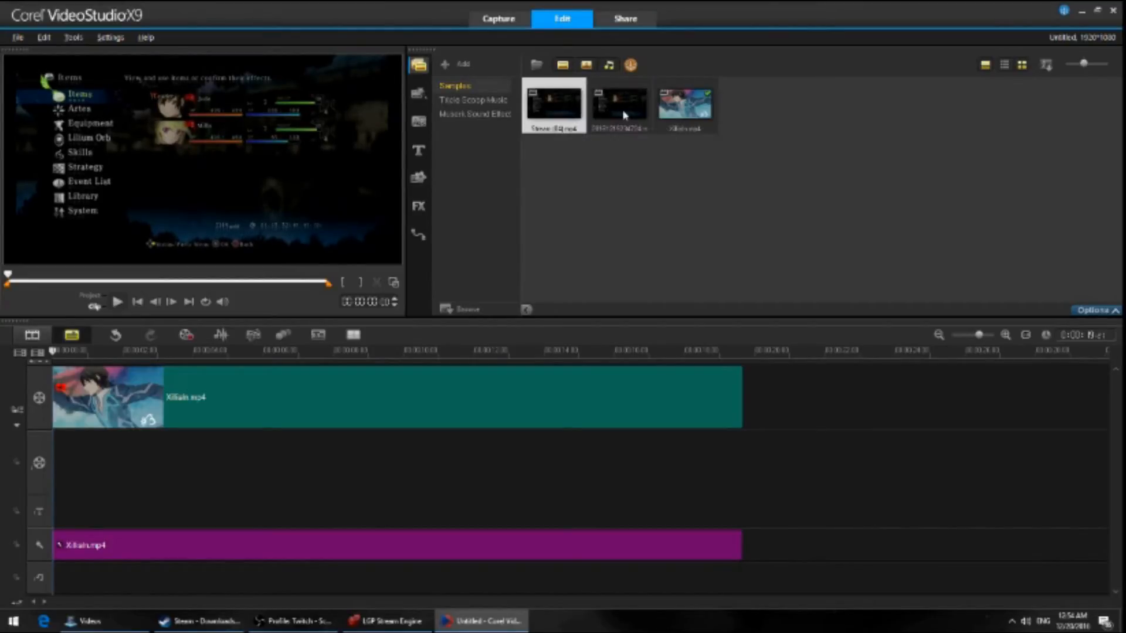
left_click(622, 111)
left_click(565, 112)
left_click(604, 124)
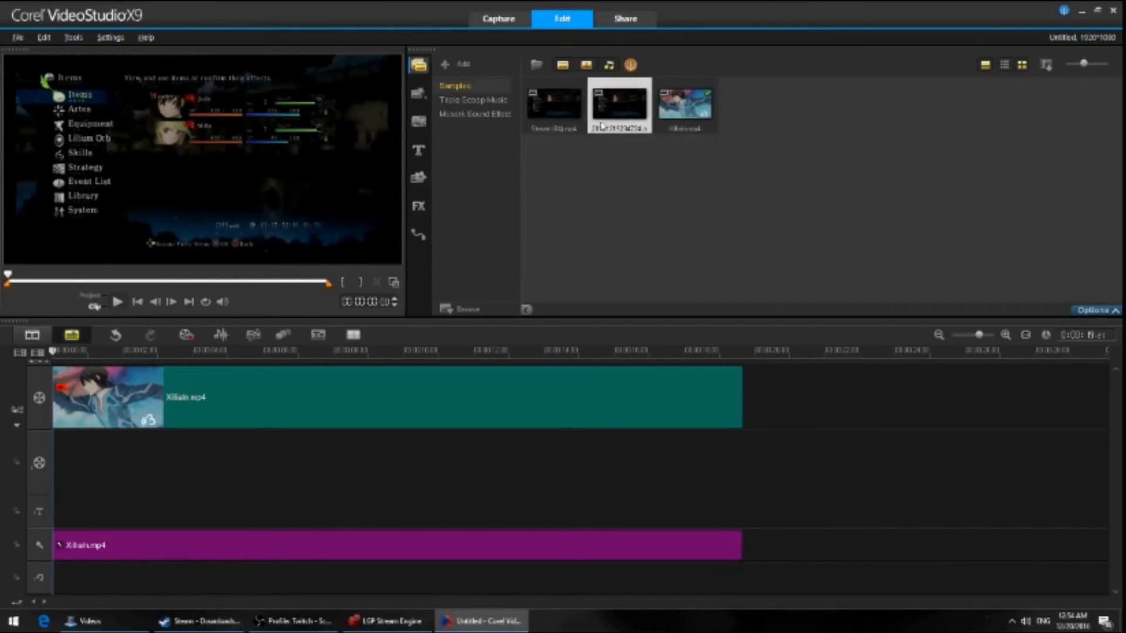
left_click_drag(614, 104, 752, 396)
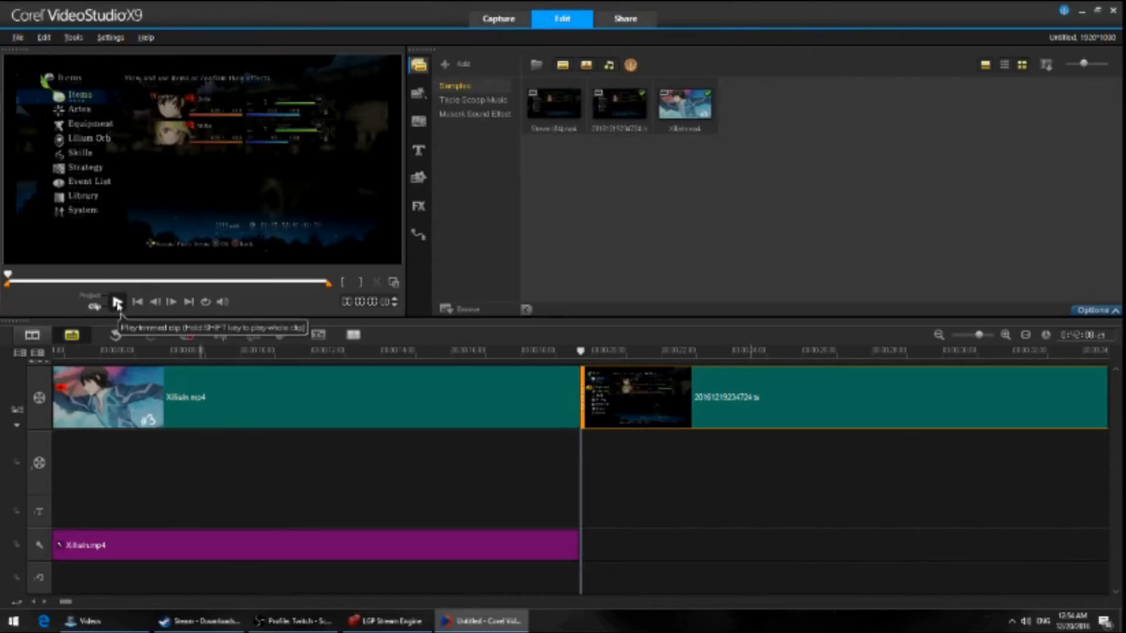
left_click(118, 302)
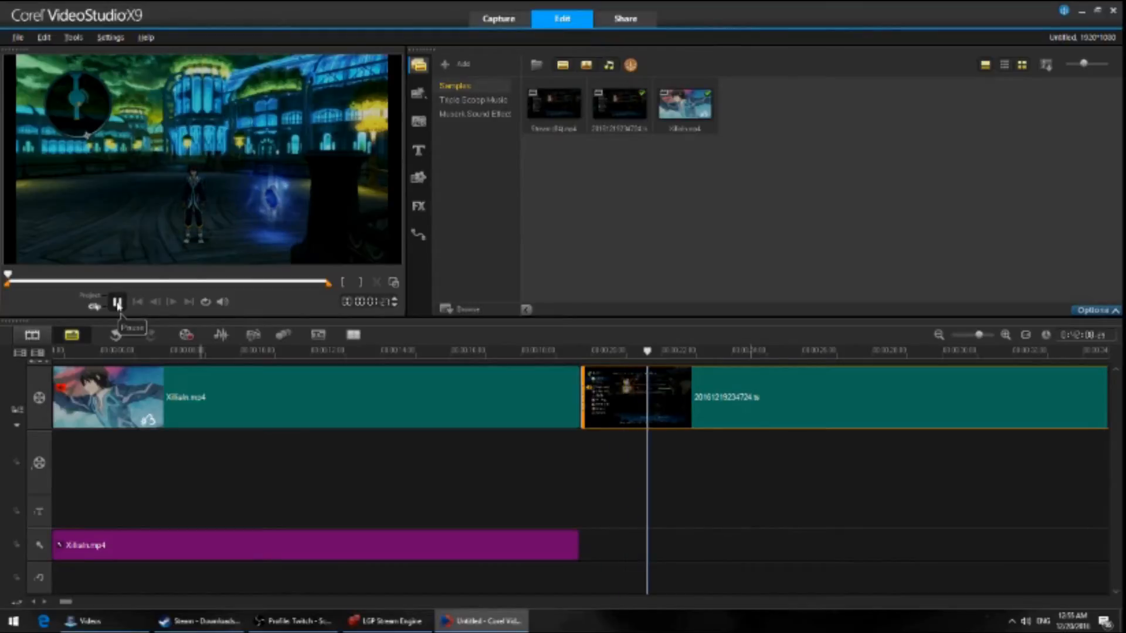
left_click(118, 302)
left_click(155, 302)
left_click(157, 306)
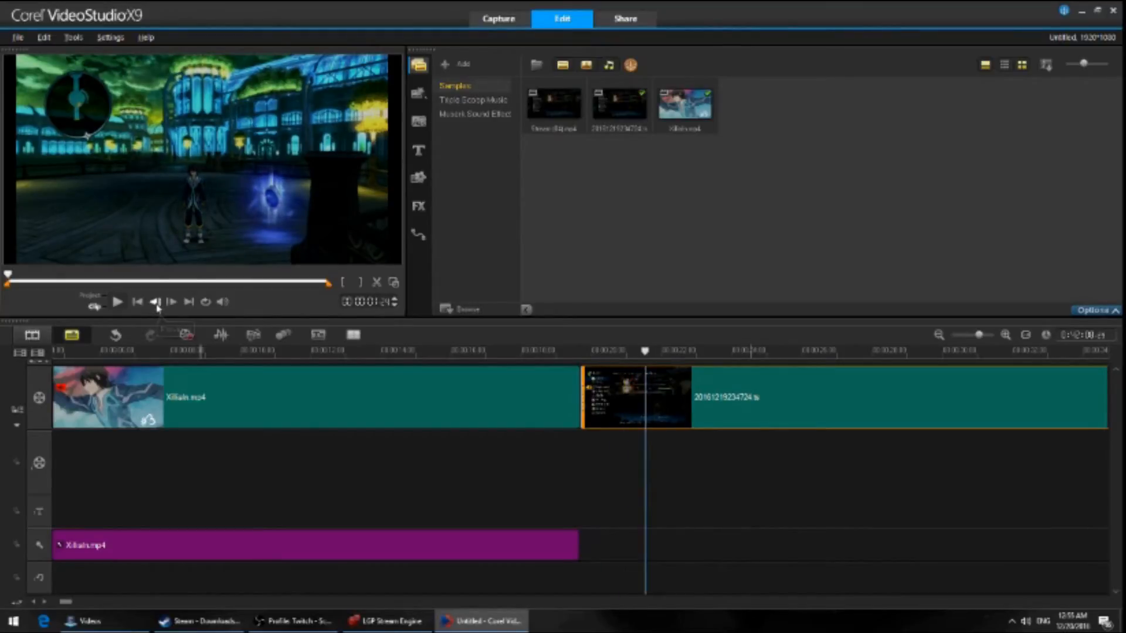
left_click(156, 306)
left_click(156, 306)
left_click(157, 306)
left_click(156, 302)
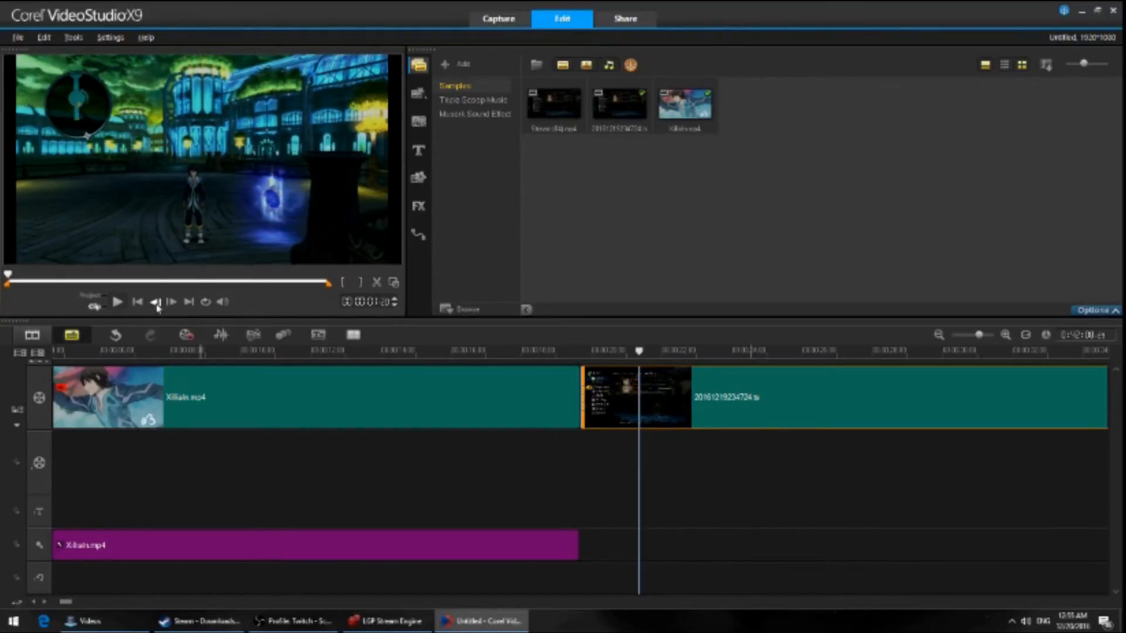
left_click(156, 302)
left_click(156, 302)
left_click(156, 302)
left_click(156, 302)
left_click(156, 301)
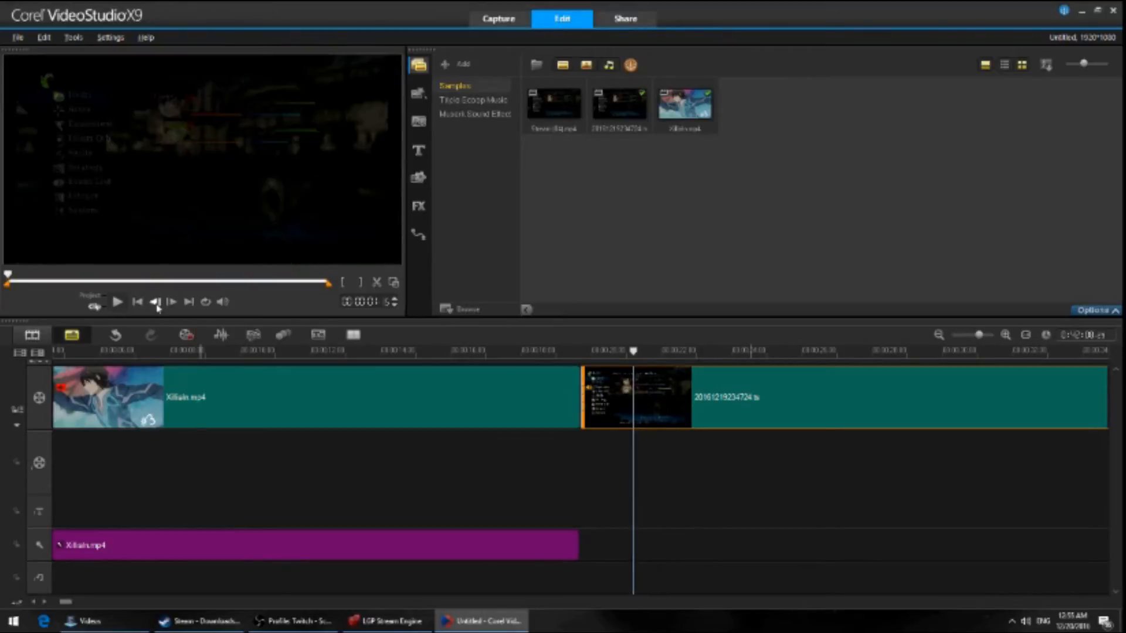
left_click(156, 302)
left_click(170, 305)
left_click(170, 305)
left_click(158, 304)
left_click(172, 303)
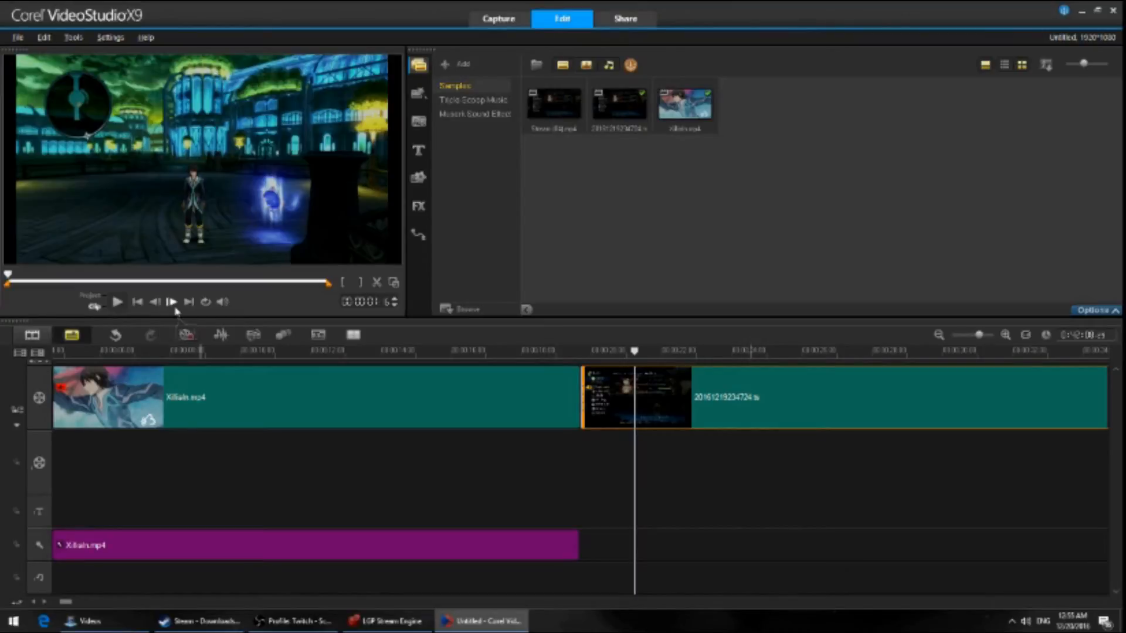
right_click(645, 394)
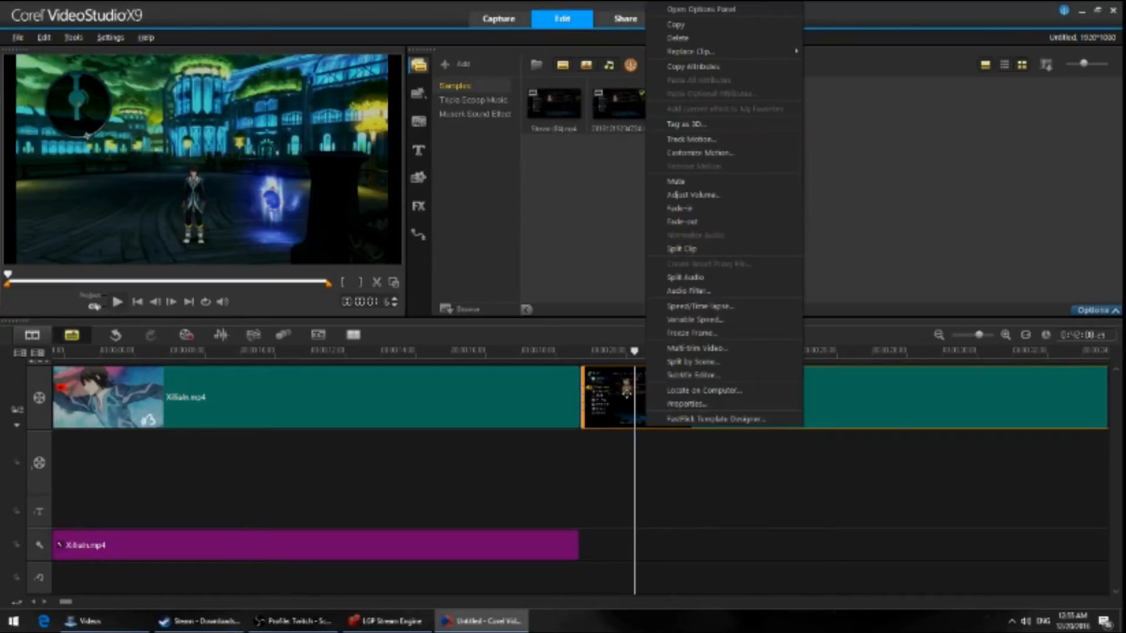
left_click(695, 249)
left_click(602, 397)
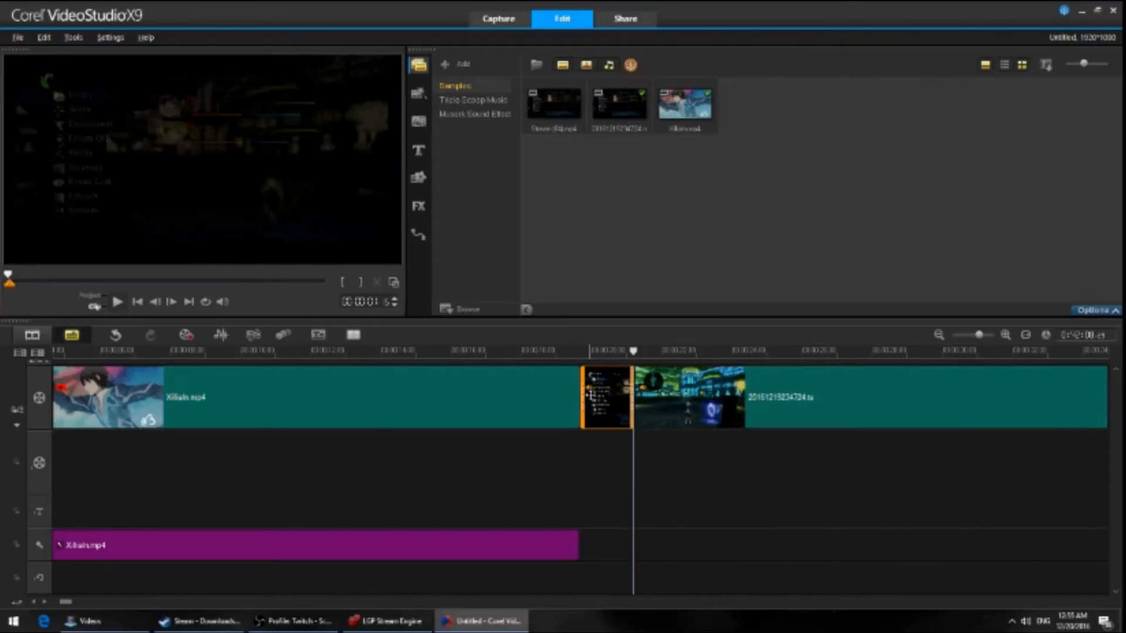
Delete the menu-screen segment of the gameplay clip and place Stream (04) on the overlay track at the start of the remaining gameplay.
key("Delete")
left_click(695, 397)
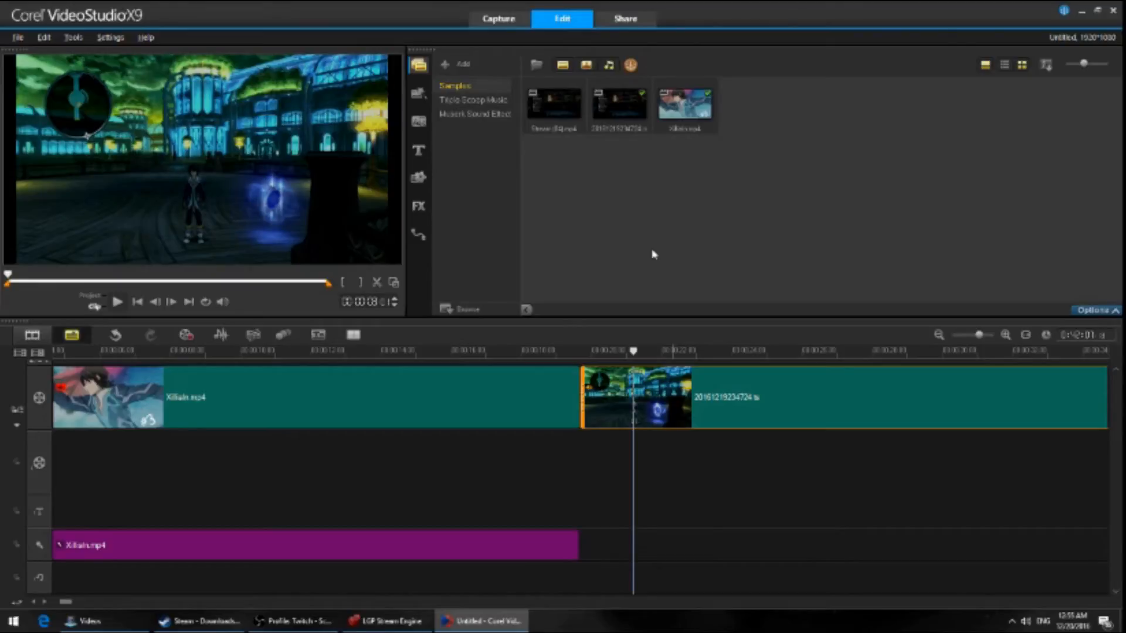
left_click(557, 105)
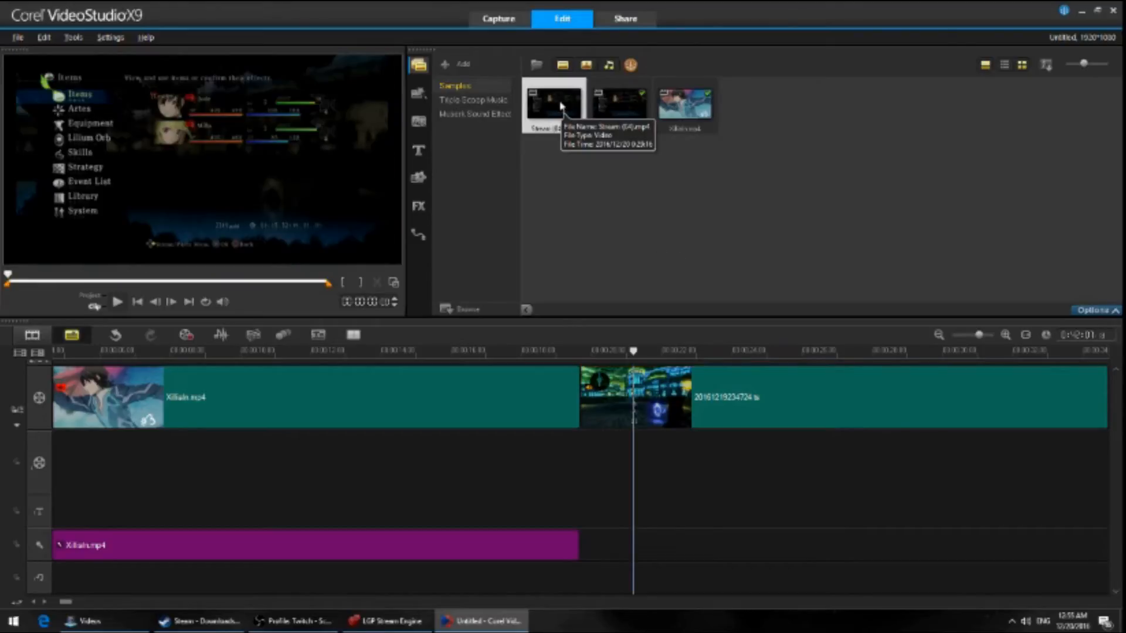
left_click_drag(557, 106, 584, 480)
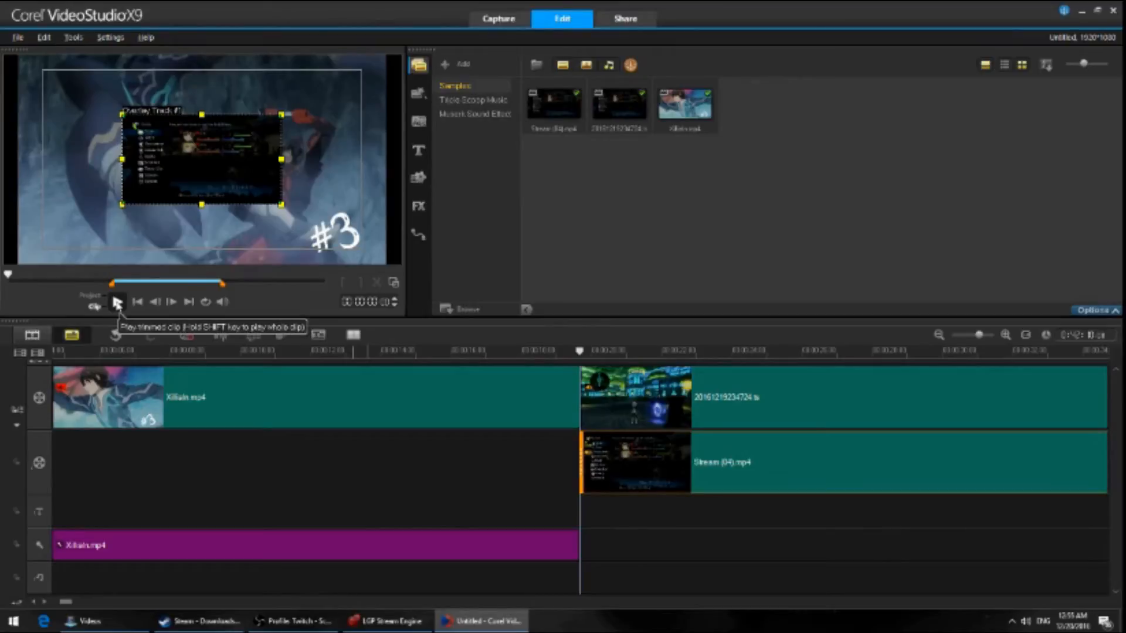
Find the first town-scene frame in the Stream (04) overlay clip, about 2 seconds in, and split the clip there.
left_click(117, 303)
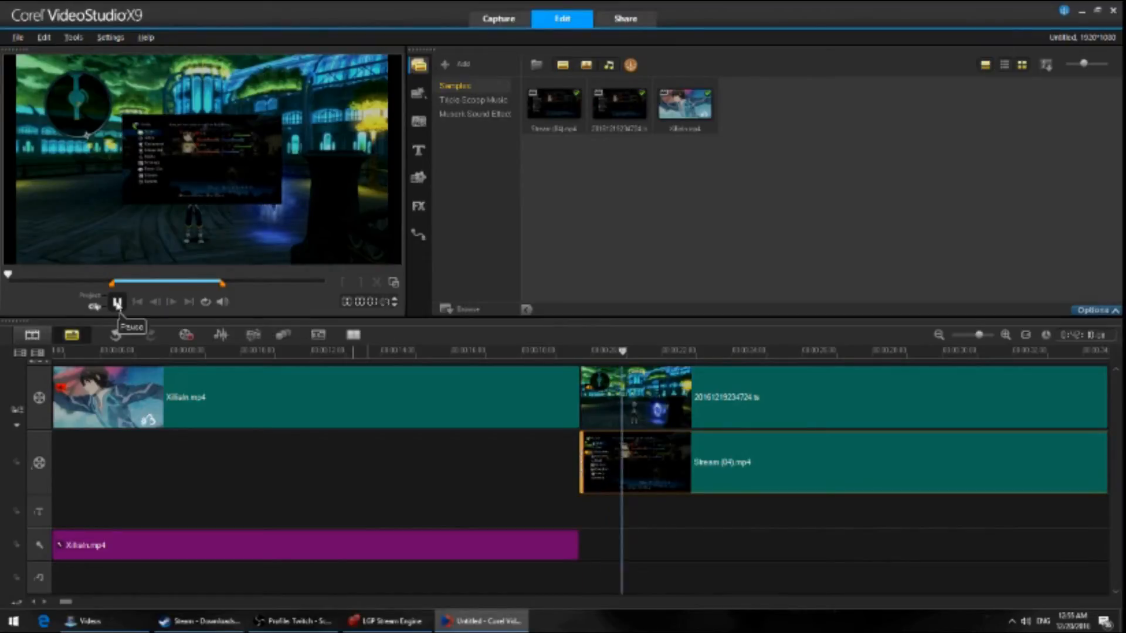
left_click(118, 302)
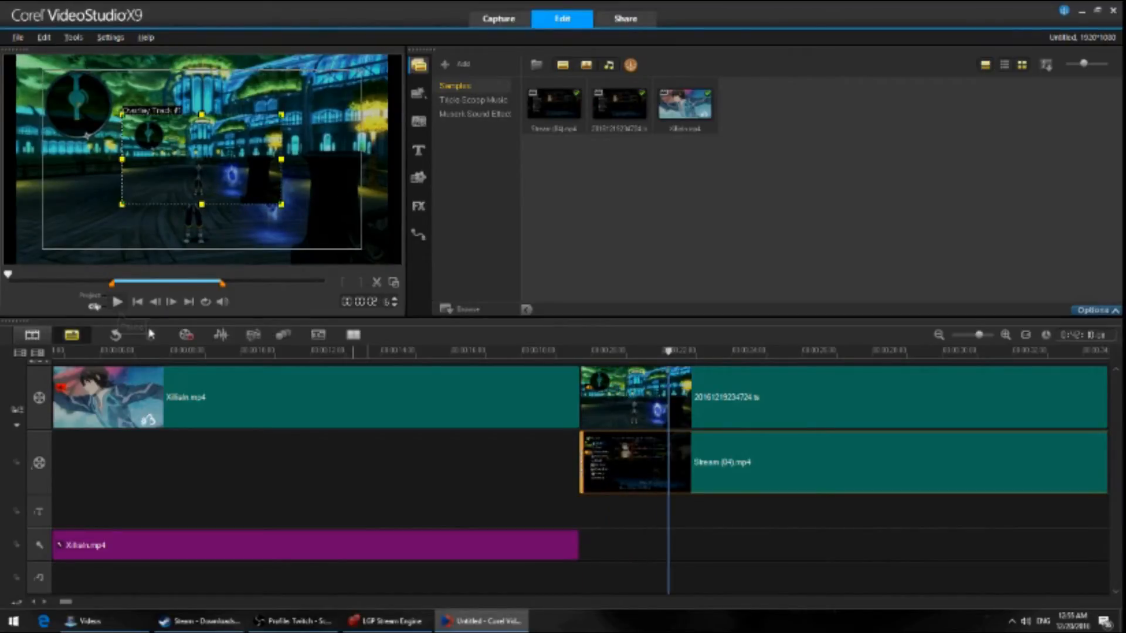
left_click(156, 302)
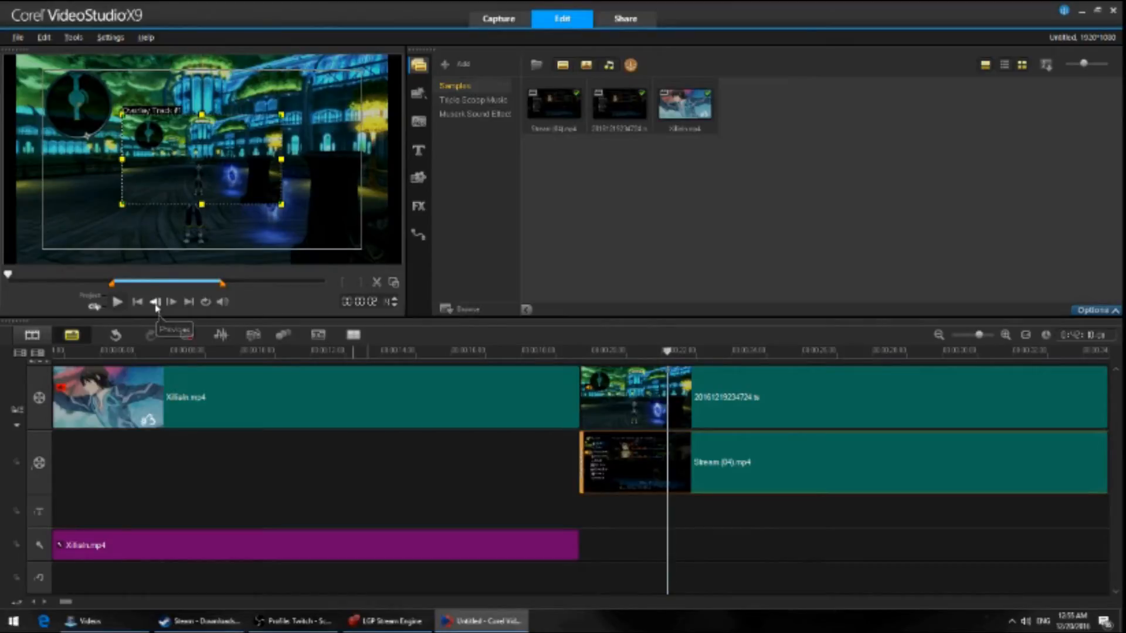
left_click(156, 302)
left_click(156, 302)
left_click(156, 303)
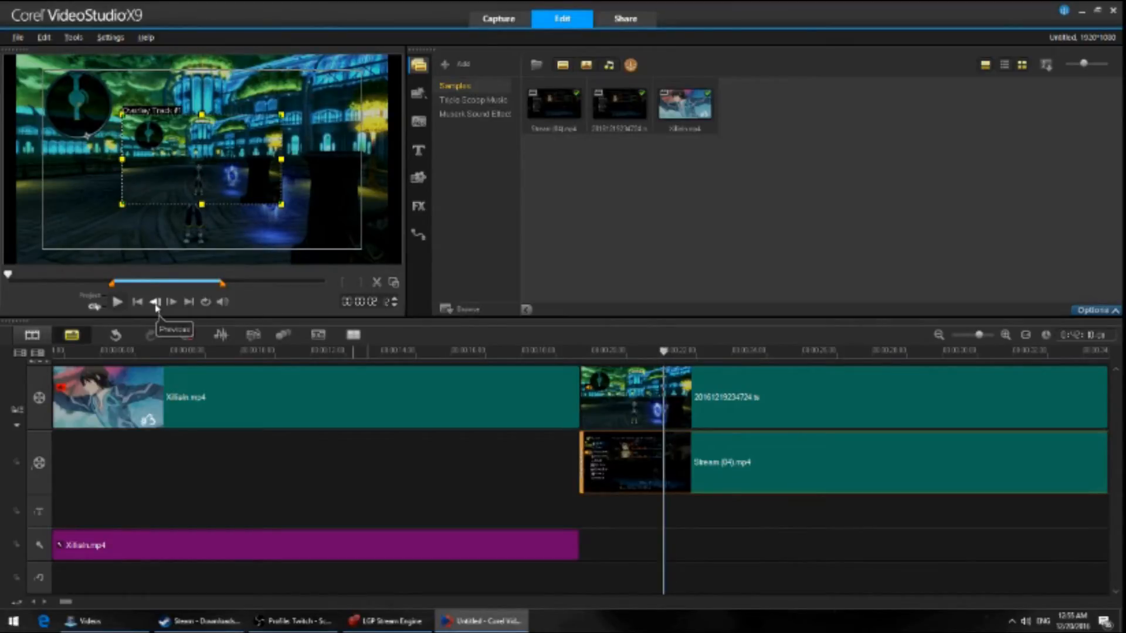
left_click(156, 306)
left_click(156, 306)
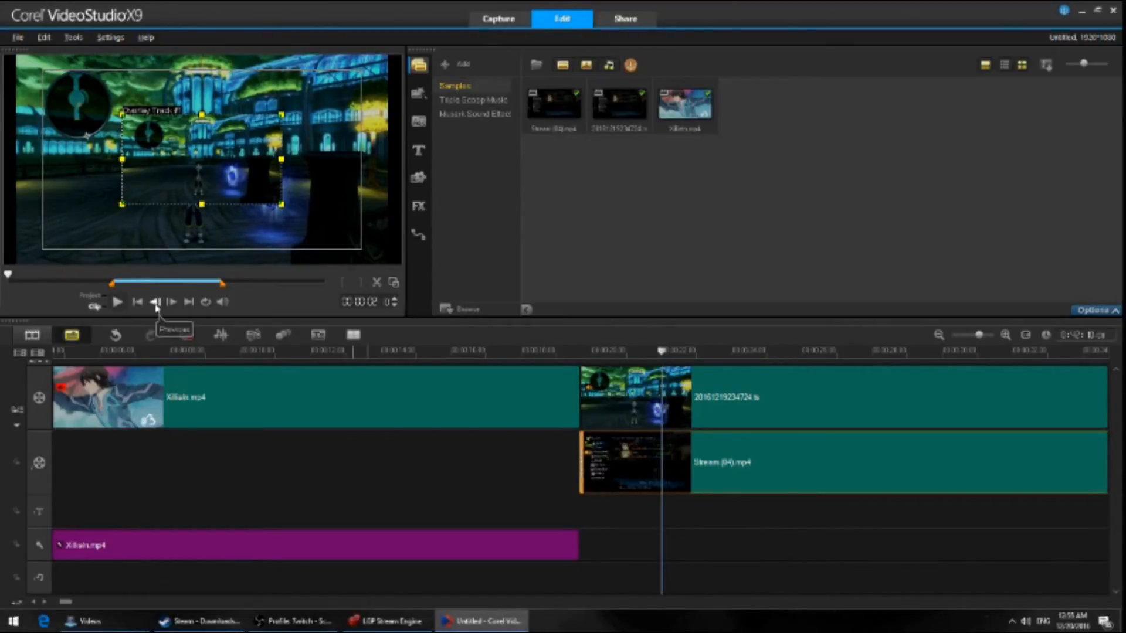
left_click(156, 306)
left_click(156, 306)
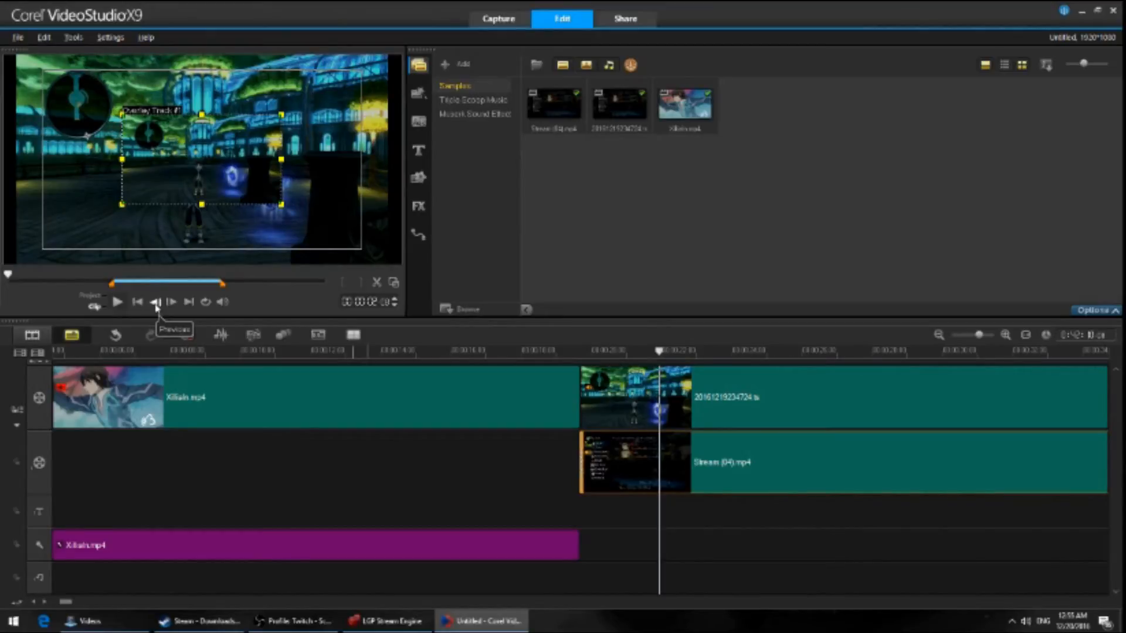
left_click(156, 306)
left_click(156, 306)
left_click(156, 306)
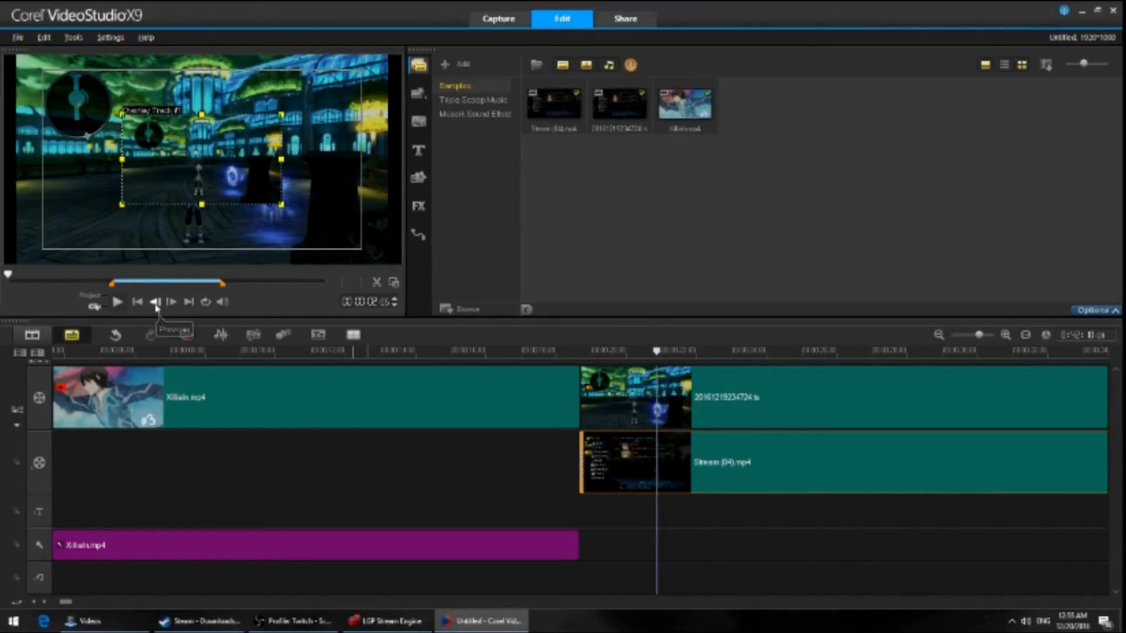
left_click(170, 304)
right_click(734, 477)
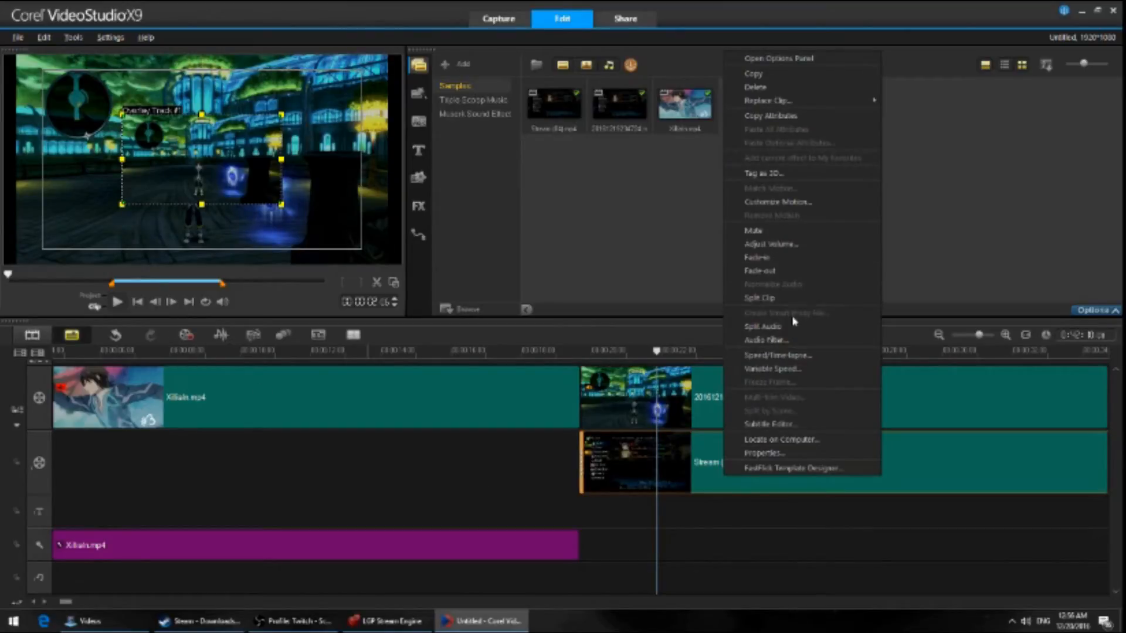
left_click(780, 298)
Delete the Stream (04) segment before the cut and move the remaining clip onto the voice track directly after XilliaIn.
left_click(620, 453)
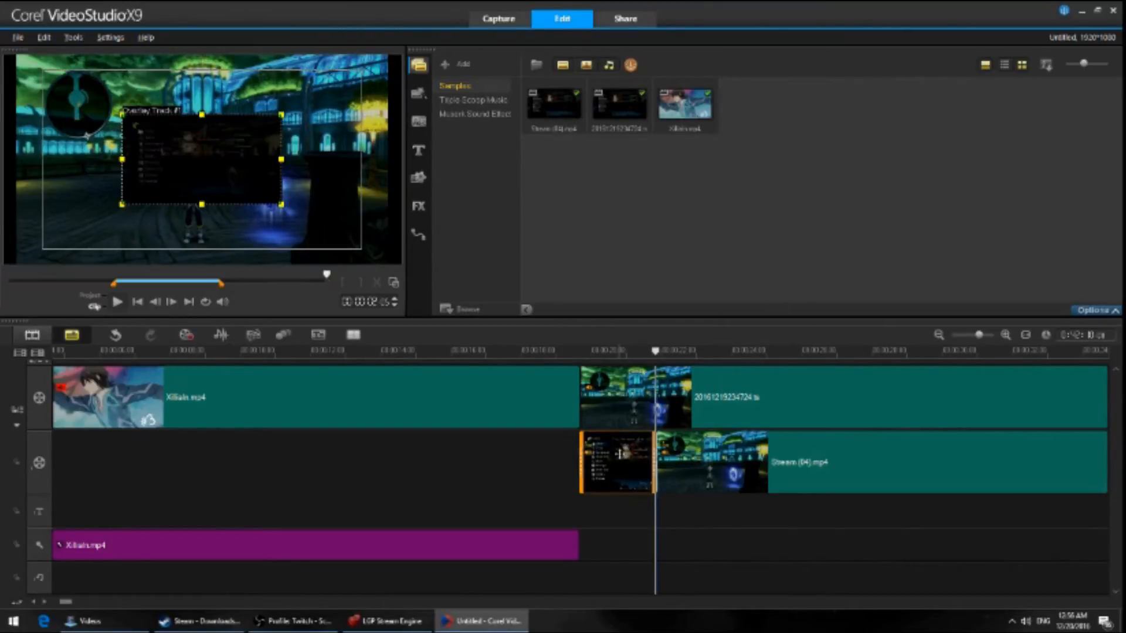
key("Delete")
left_click_drag(734, 462, 658, 453)
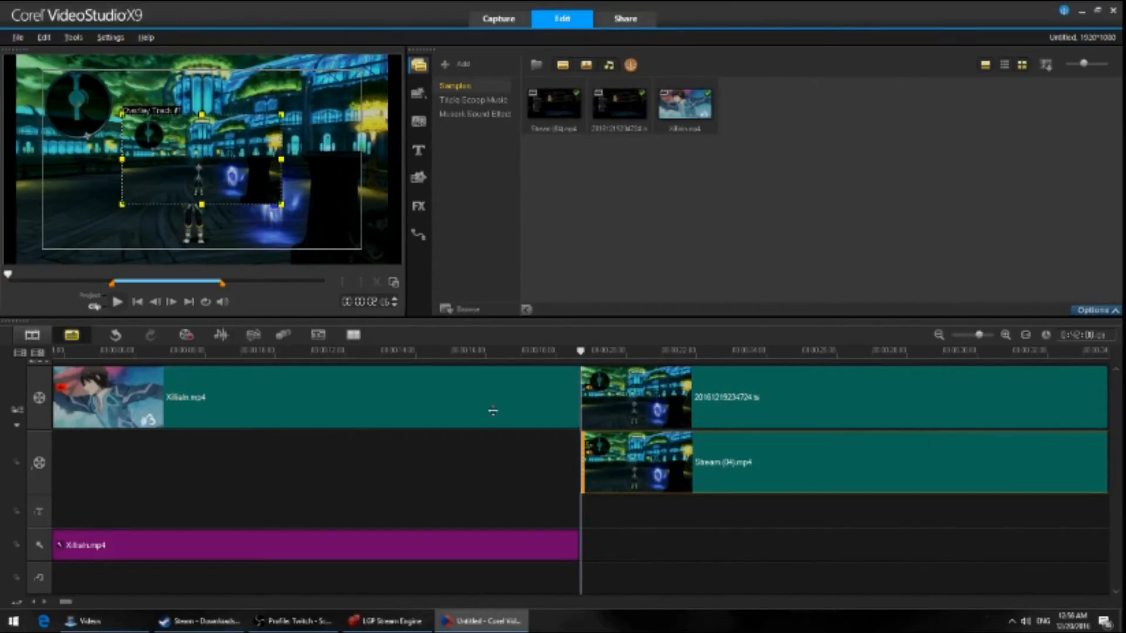
left_click_drag(749, 462, 748, 554)
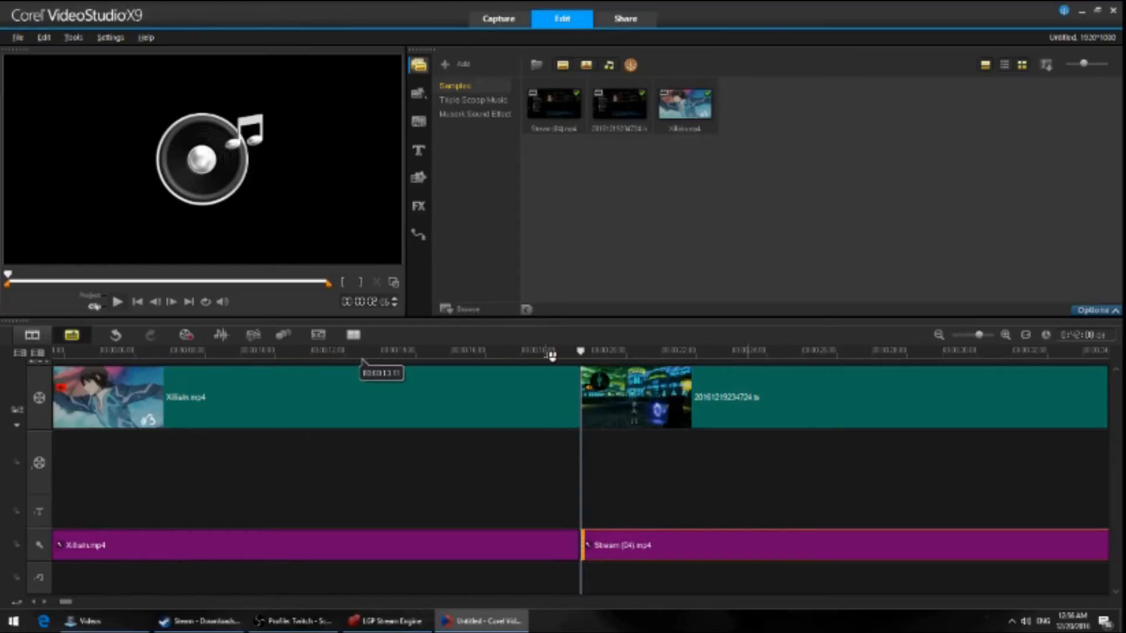
Preview the change from intro to gameplay and check the audio settings of the XilliaIn clips on the video and voice tracks.
left_click(729, 386)
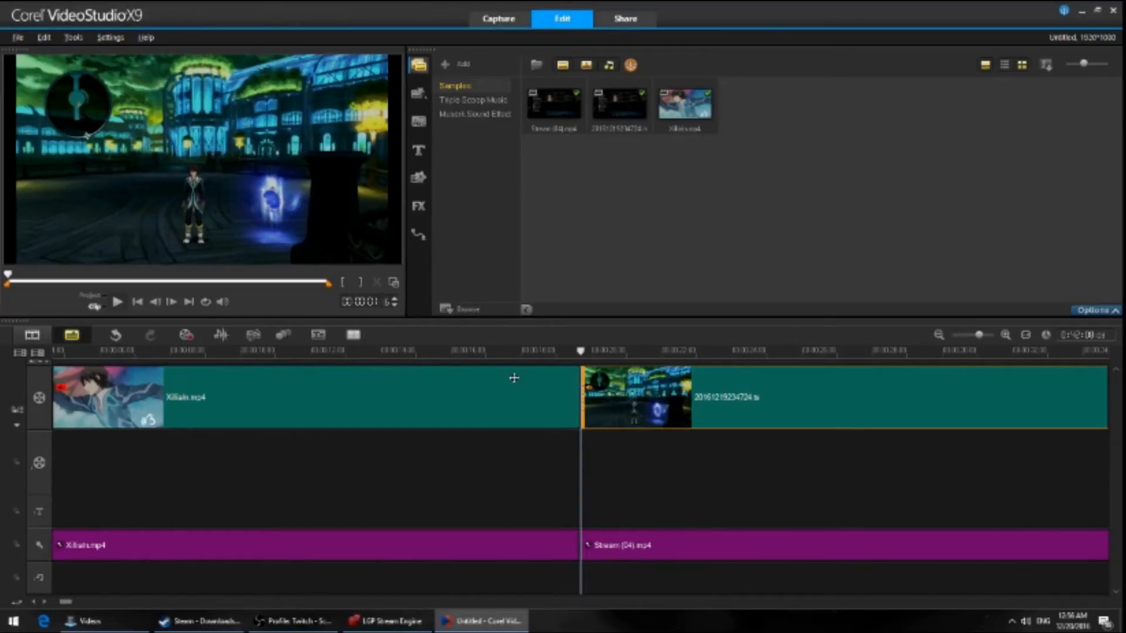
left_click(485, 352)
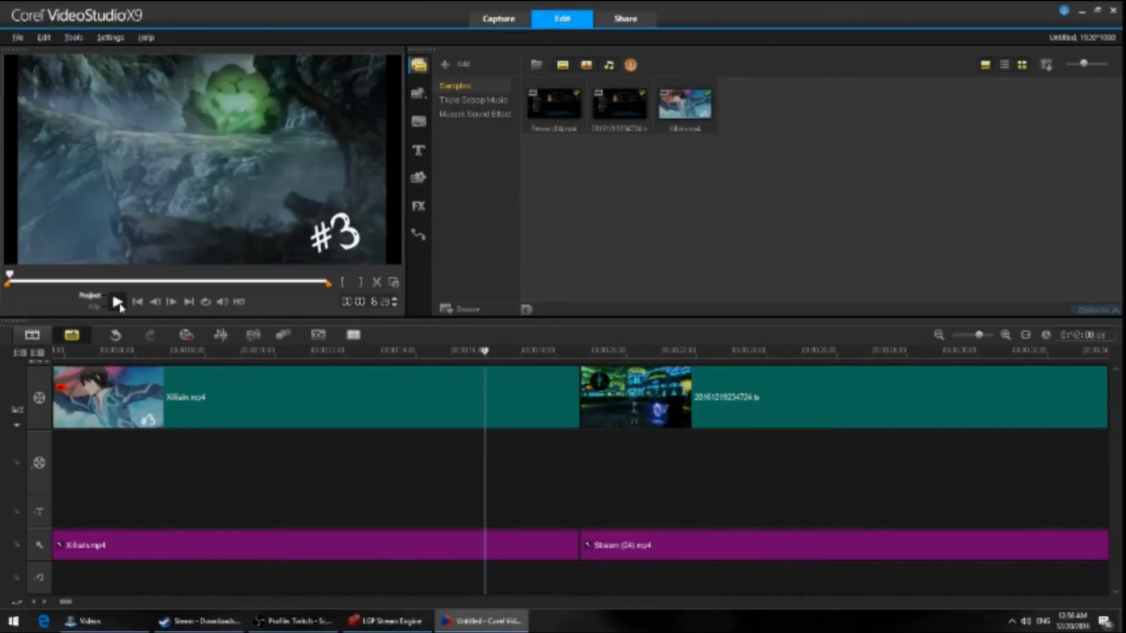
left_click(118, 302)
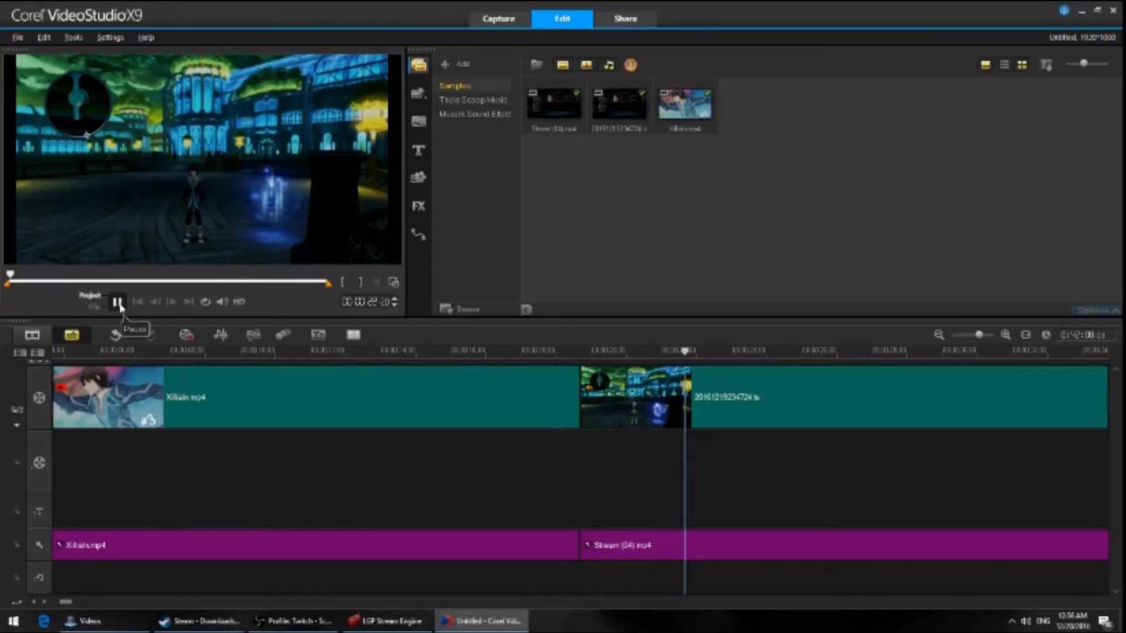
left_click(190, 402)
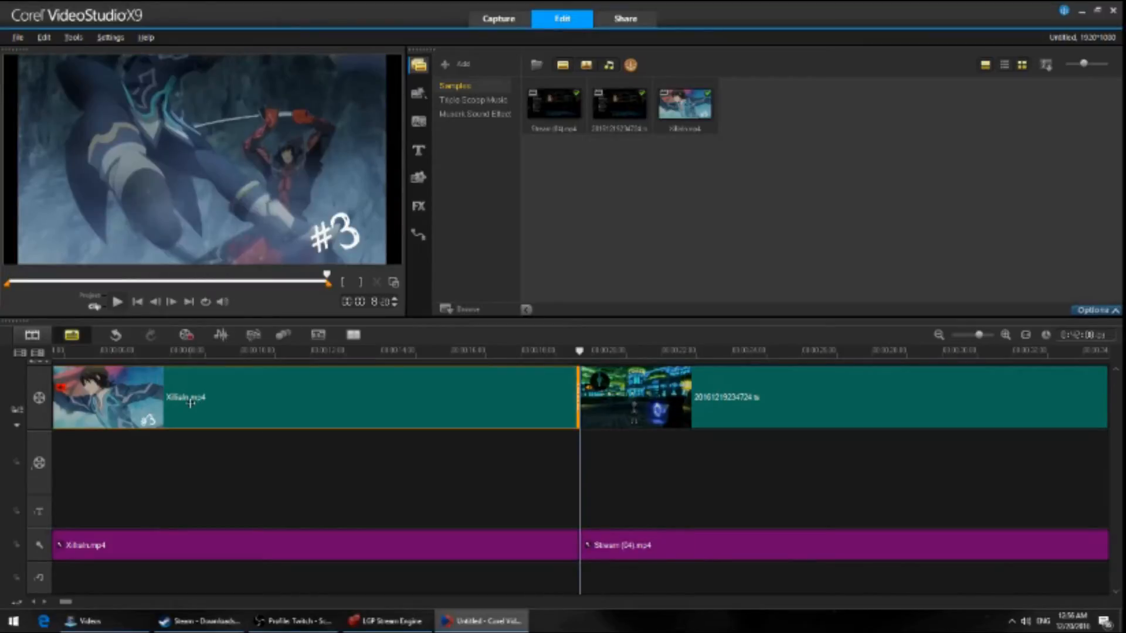
left_click(1089, 311)
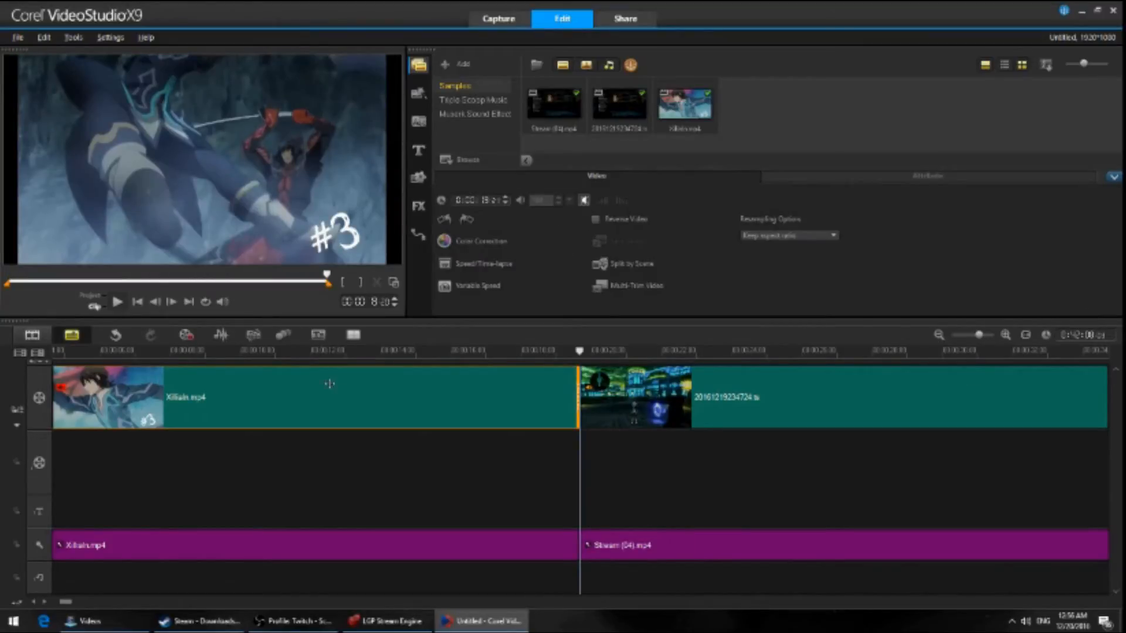
left_click(325, 536)
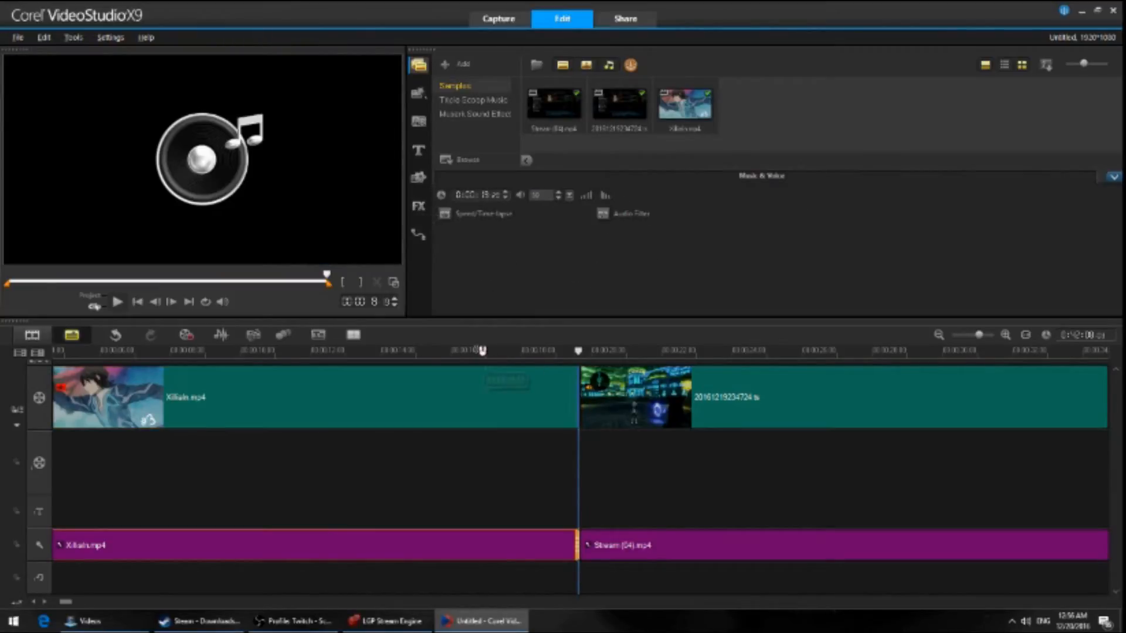
left_click(460, 350)
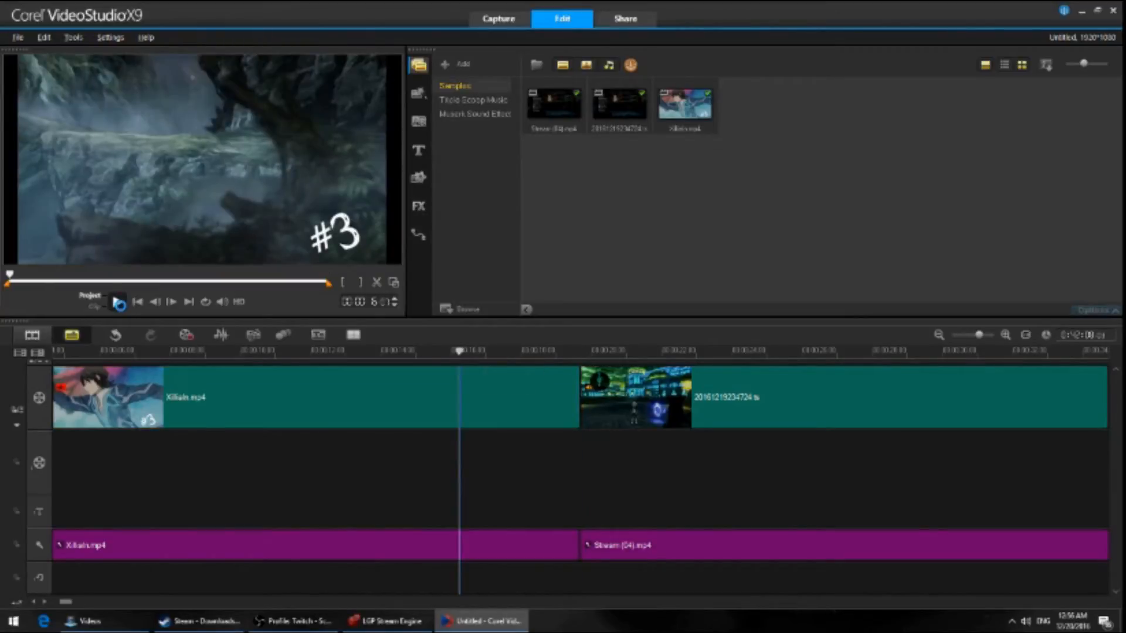
left_click(118, 302)
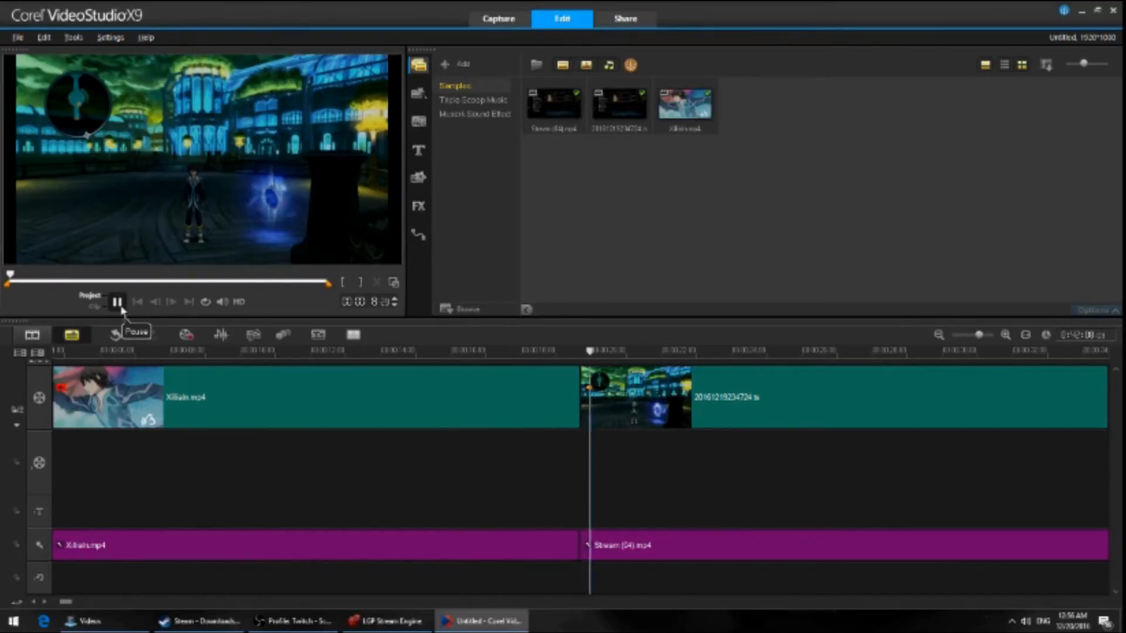
left_click(119, 302)
Overlap the gameplay clip and the Stream (04) audio with the end of XilliaIn by about 3 seconds on their tracks.
left_click(809, 398)
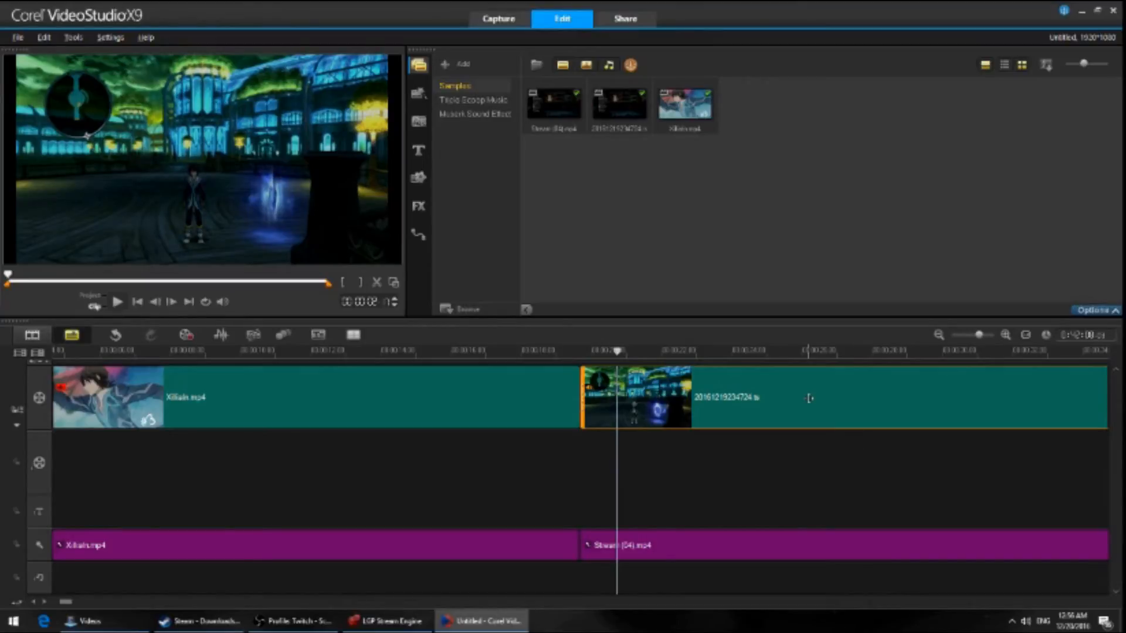
left_click_drag(809, 398, 710, 410)
left_click_drag(741, 544, 632, 547)
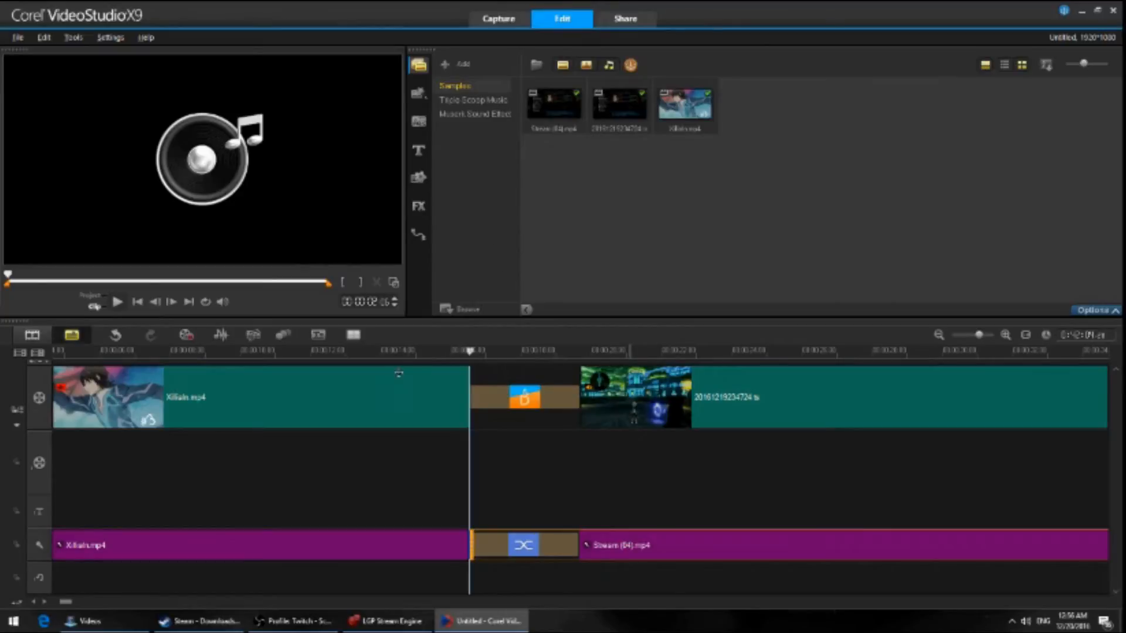
Replace the video transition between XilliaIn and the gameplay clip with the Crossfade from the favourite transitions.
left_click(417, 121)
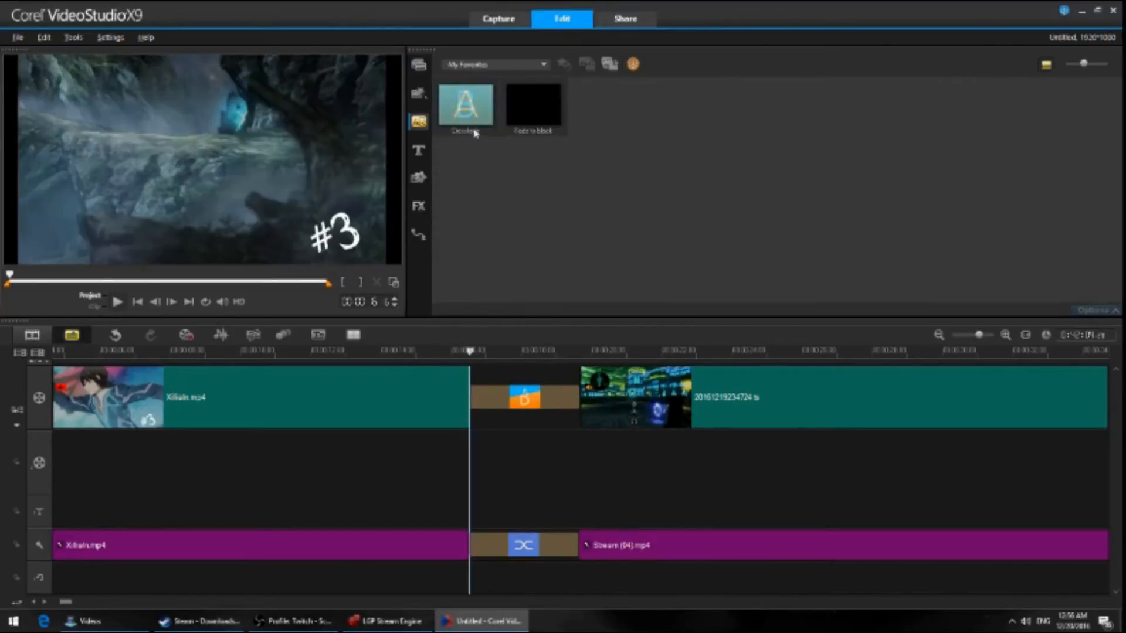
left_click(538, 397)
left_click_drag(538, 398, 533, 397)
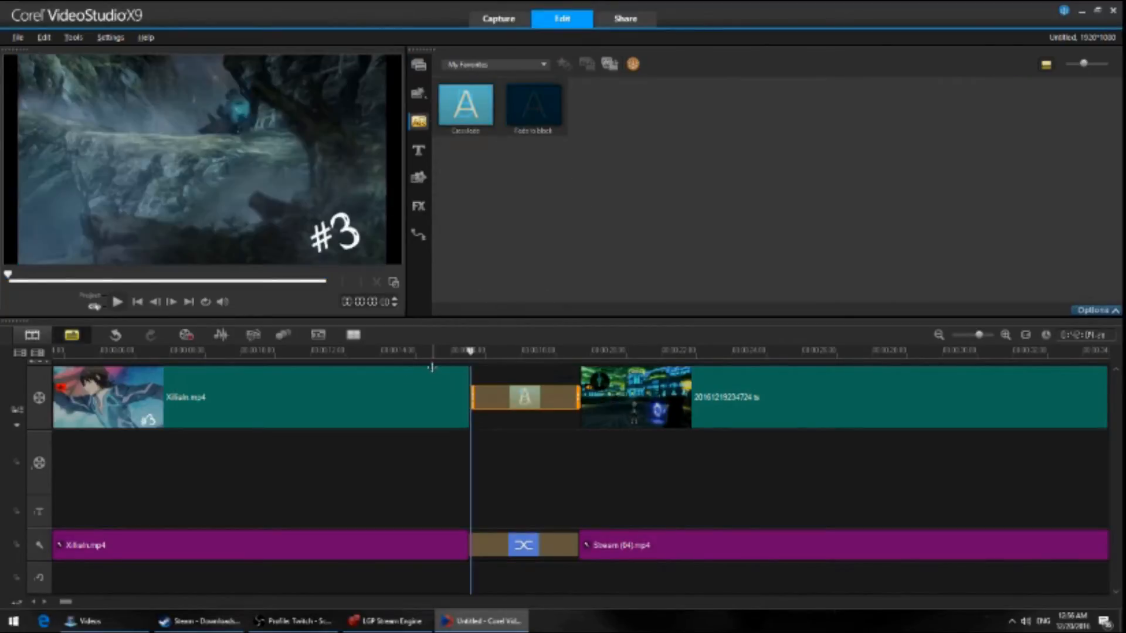
Preview the crossfade and shorten the overlaps on the voice and video tracks to about 2 seconds each.
left_click(417, 352)
left_click(118, 302)
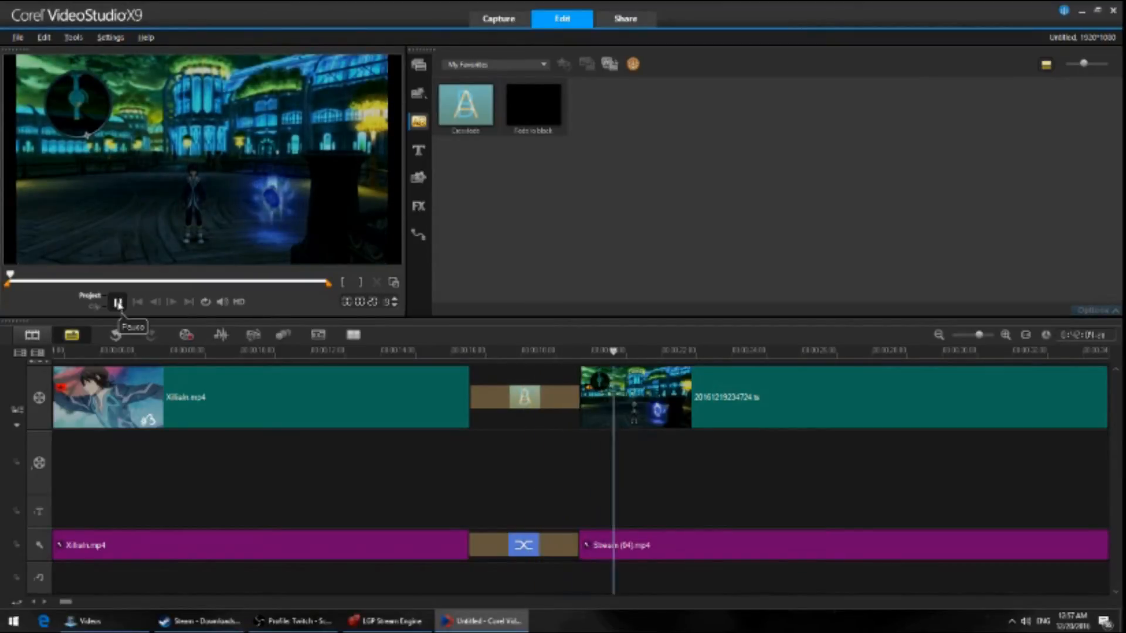
left_click(638, 545)
left_click_drag(637, 546, 676, 544)
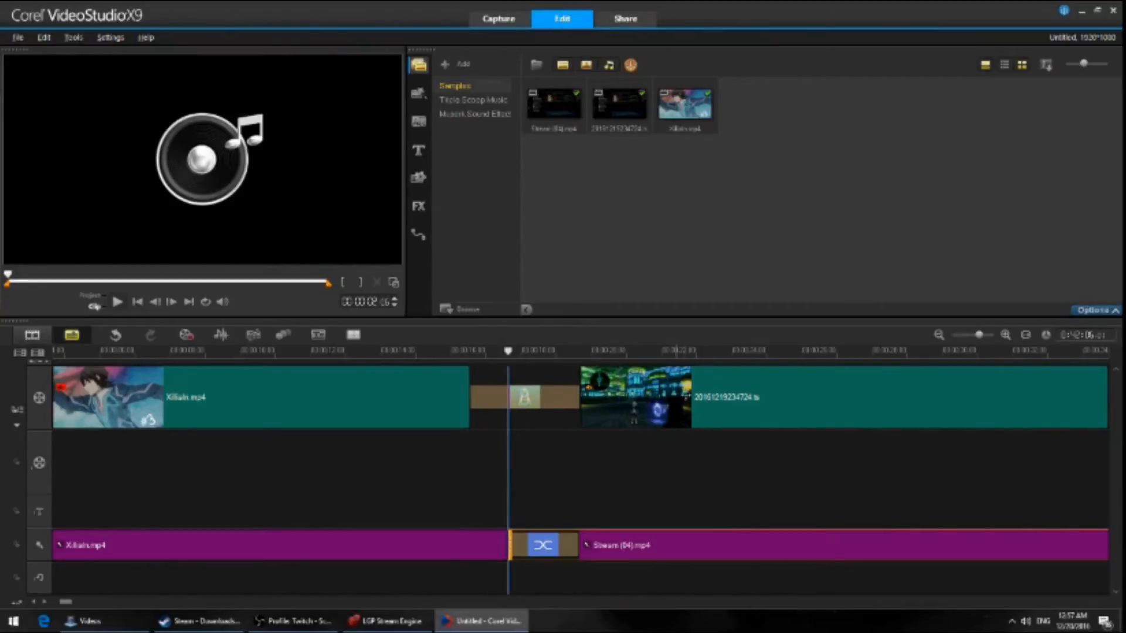
left_click_drag(687, 396, 719, 401)
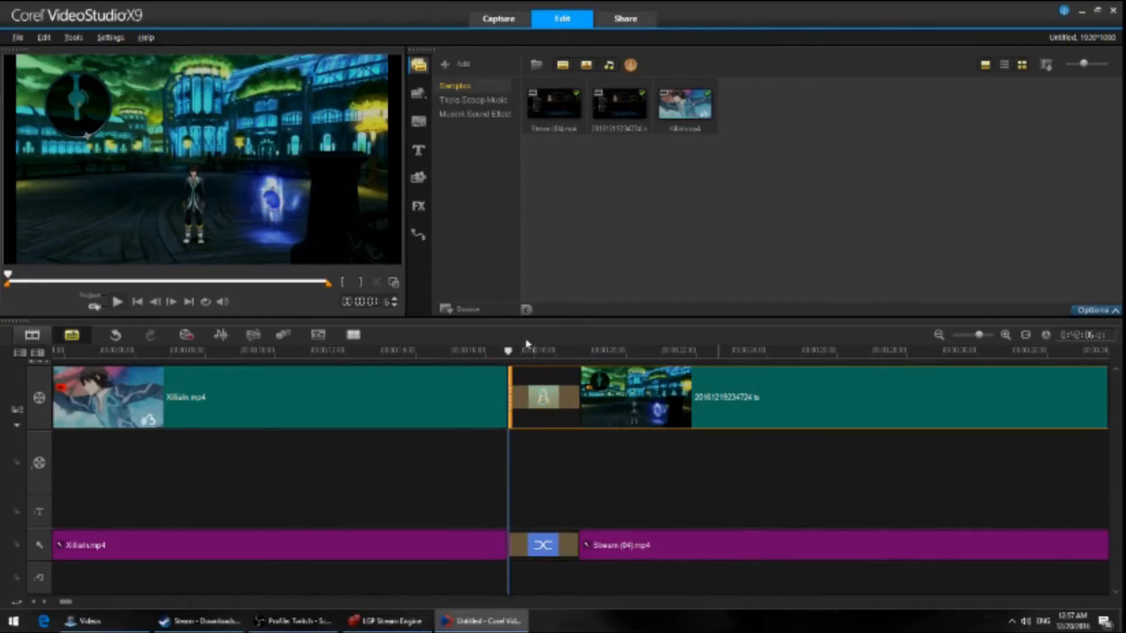
Play the project from shortly before the shortened crossfade into the opening of the gameplay.
left_click(485, 352)
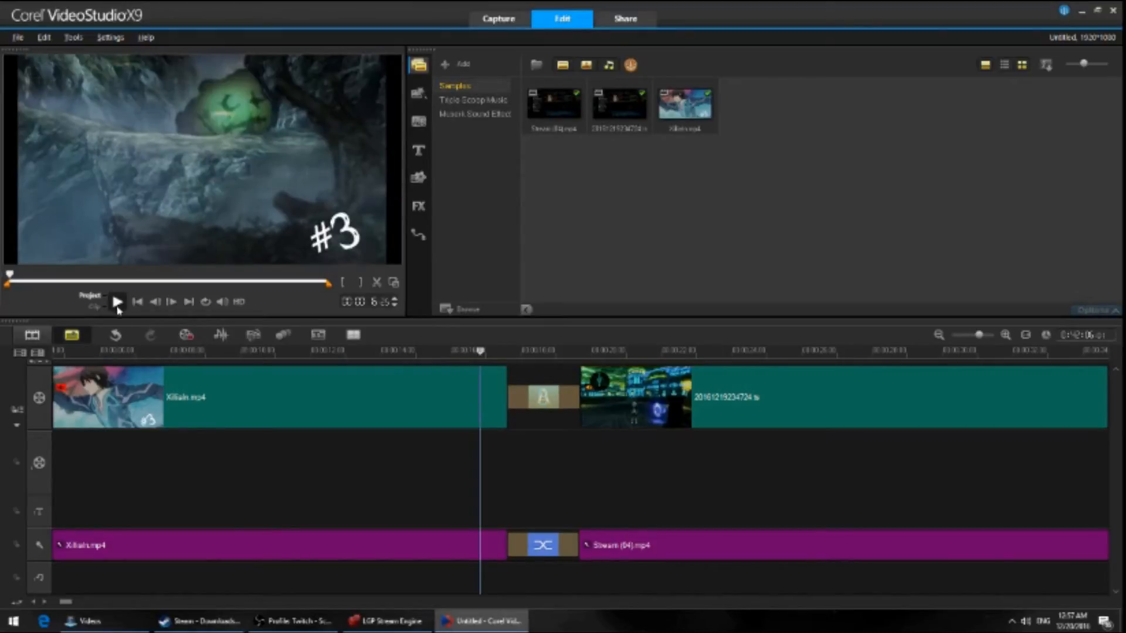
left_click(116, 303)
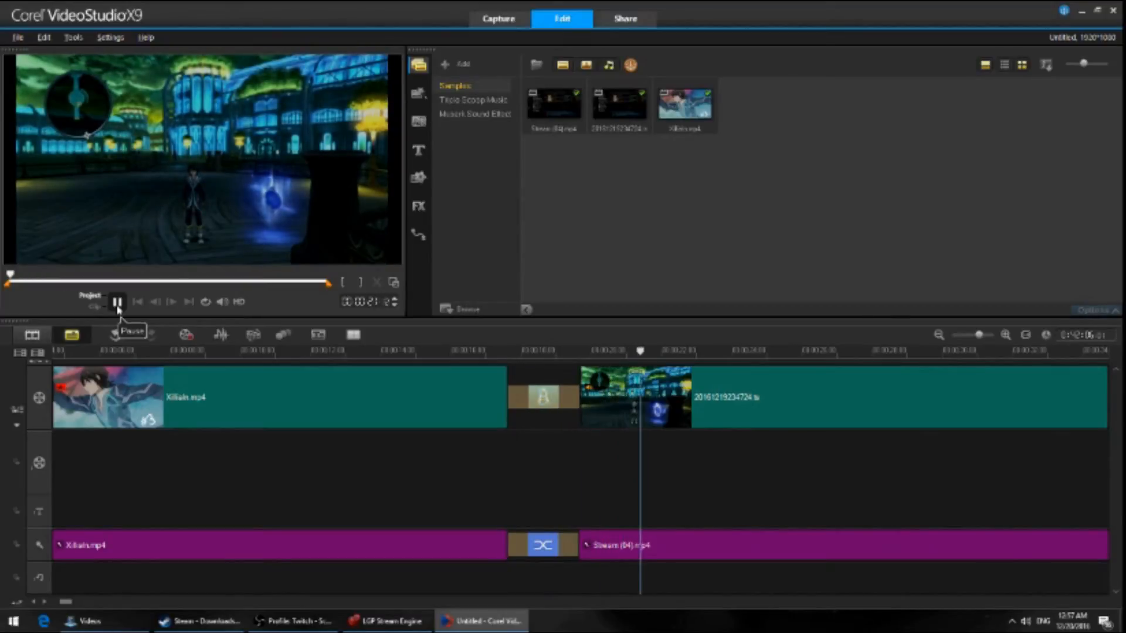
key("space")
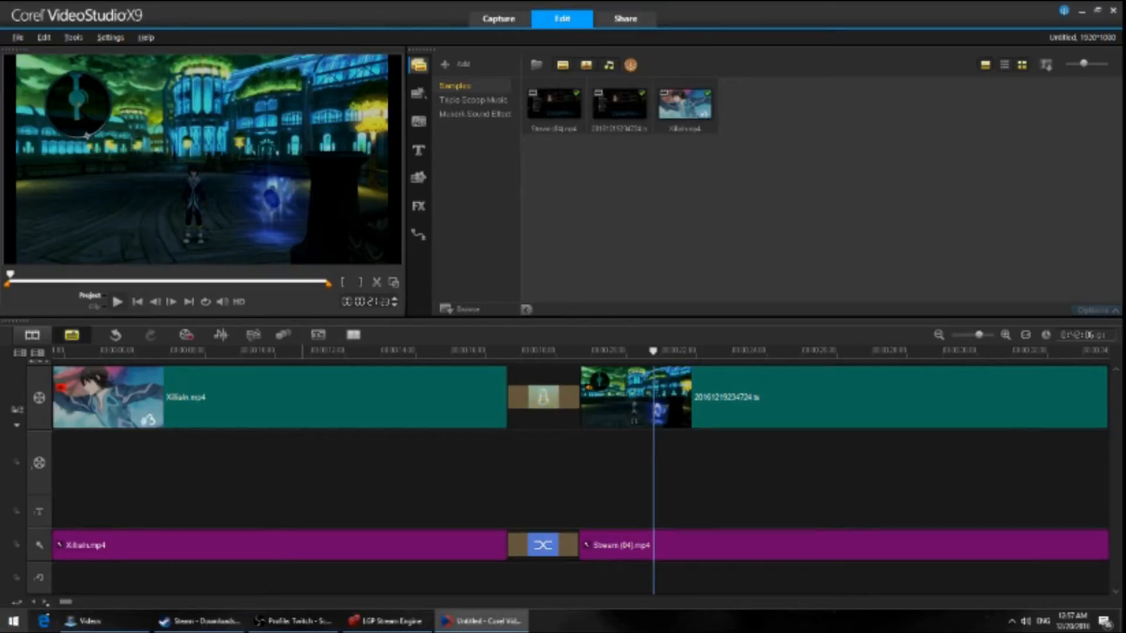
Play the gameplay from about 38:03 to find the first cut point, and split the video and Stream (04) audio at about 38:58.
left_click_drag(82, 603, 976, 602)
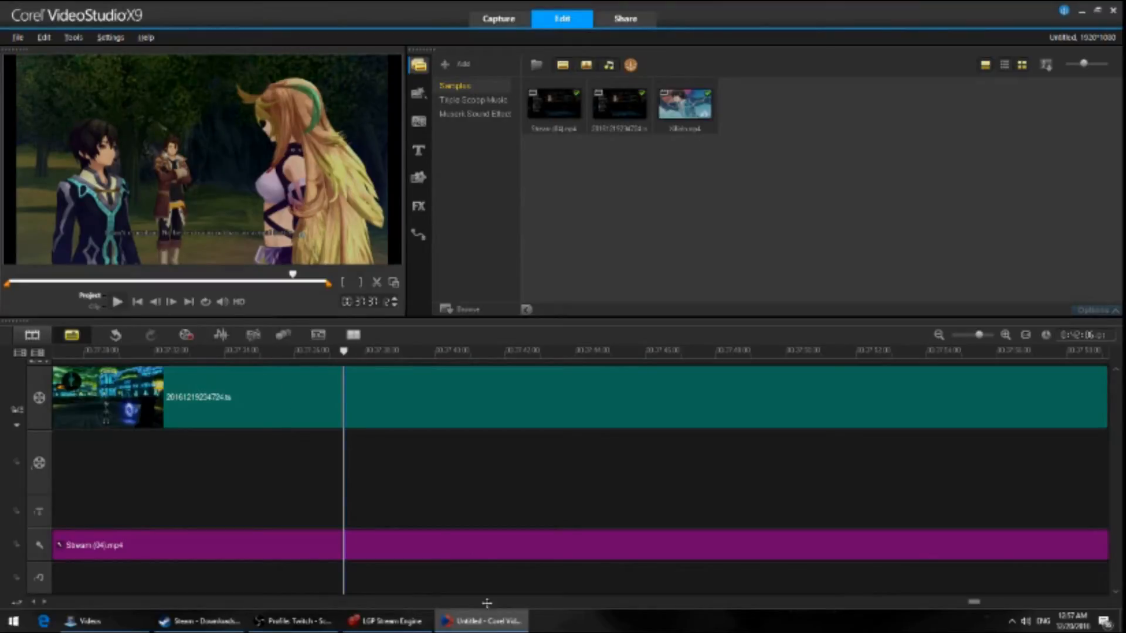
scroll(969, 566, "right", 3)
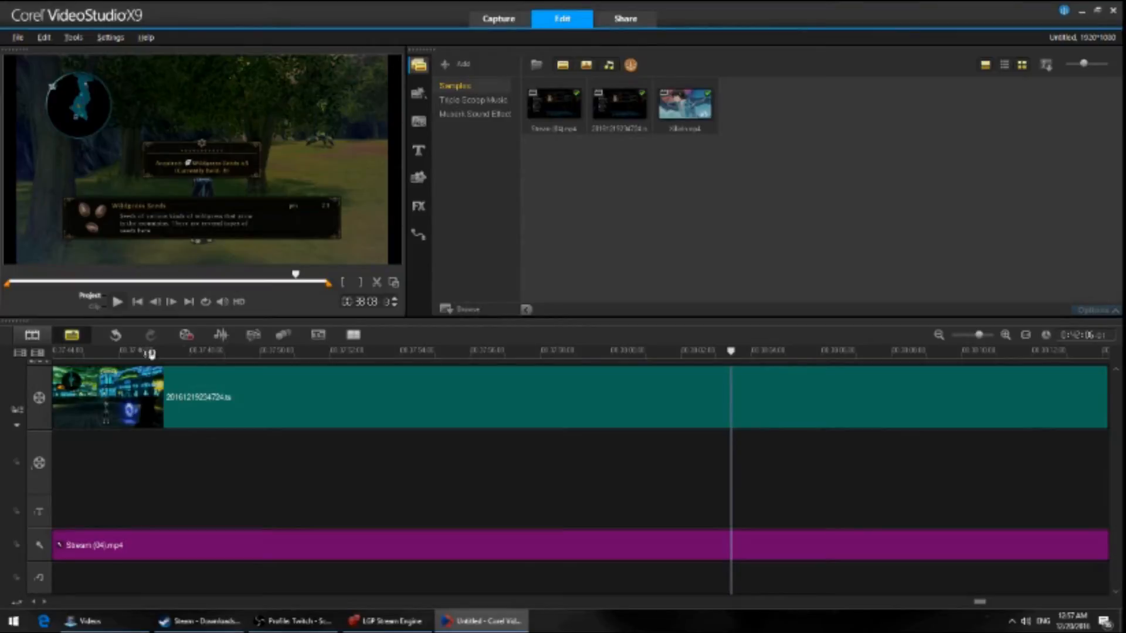
left_click(116, 302)
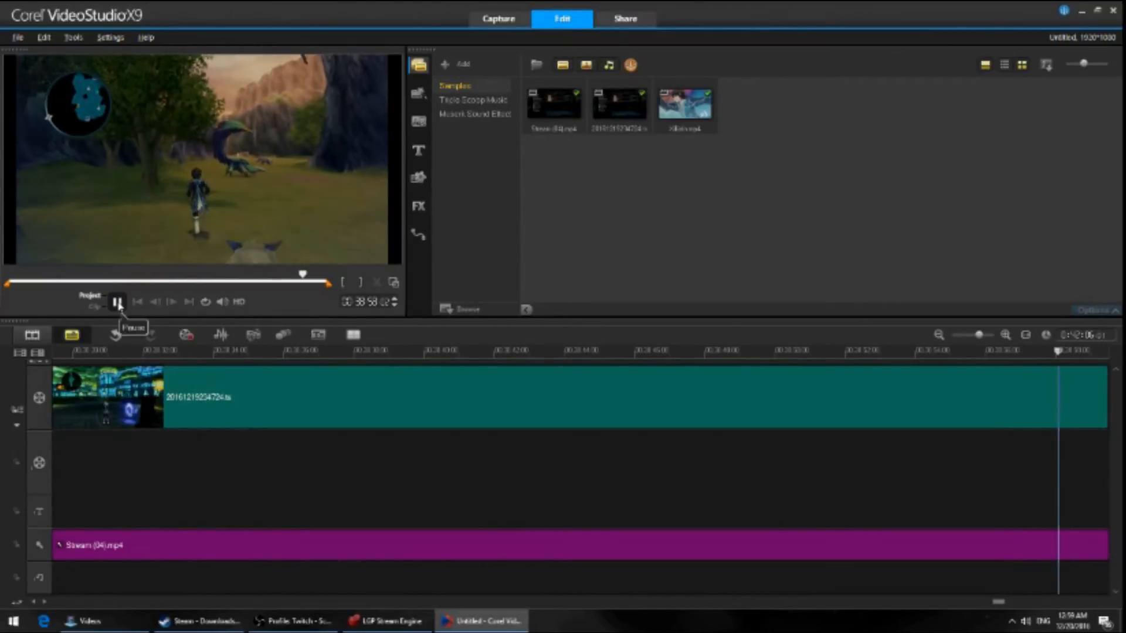
left_click(1072, 405)
right_click(1085, 401)
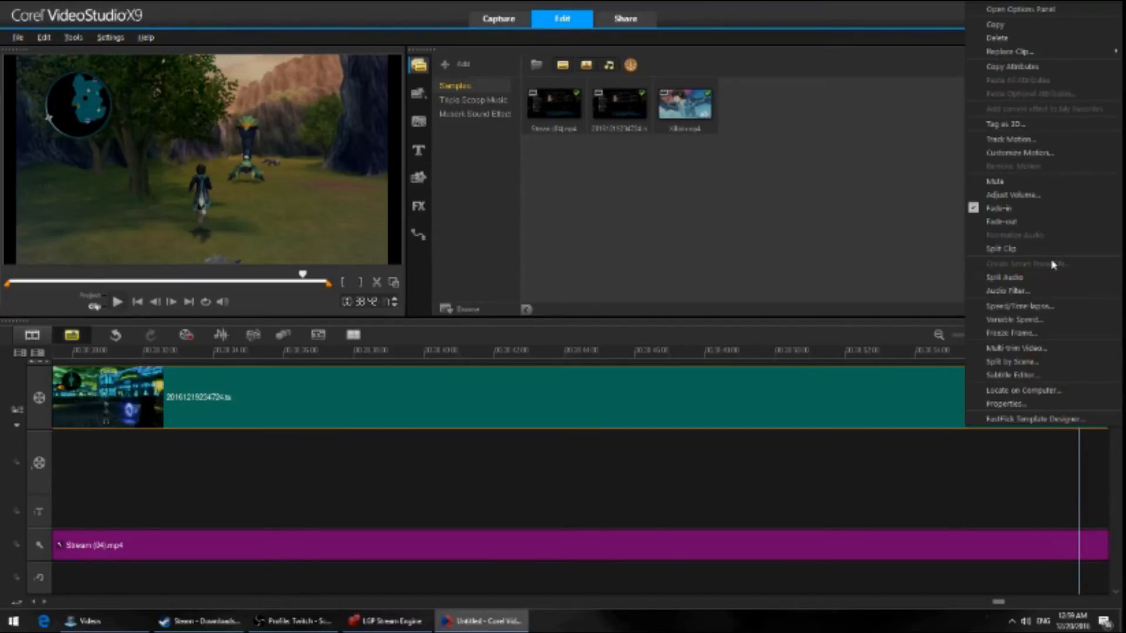
left_click(1045, 447)
left_click(1080, 547)
right_click(1082, 551)
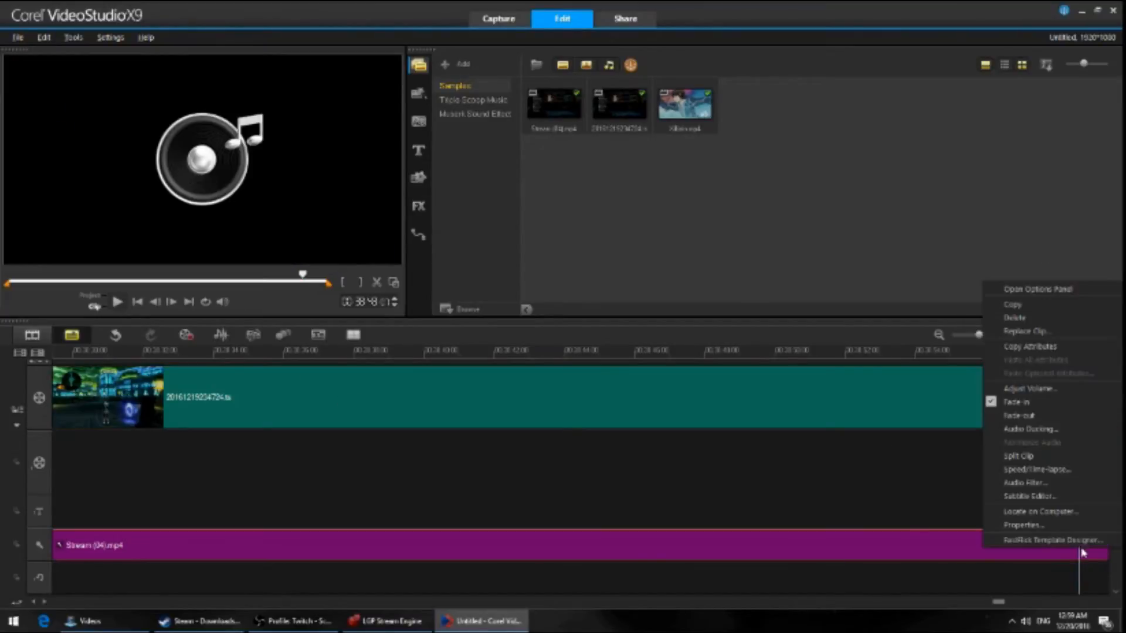
left_click(1018, 456)
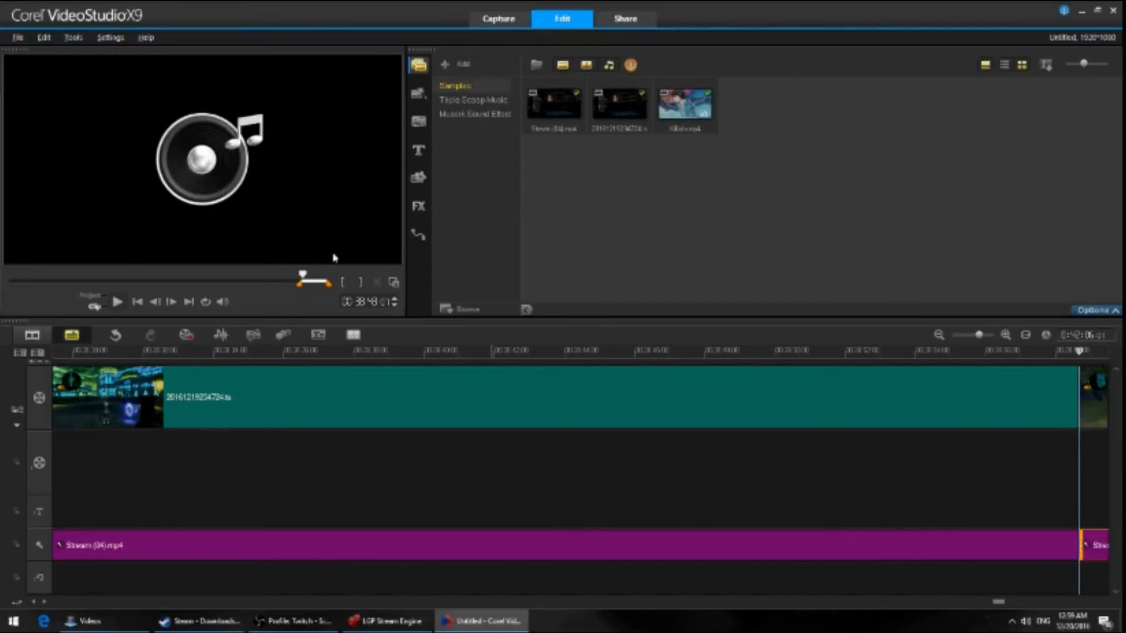
Find where exploration resumes after the battle and split the gameplay video and the Stream (04) audio at about 40:08.
left_click(311, 280)
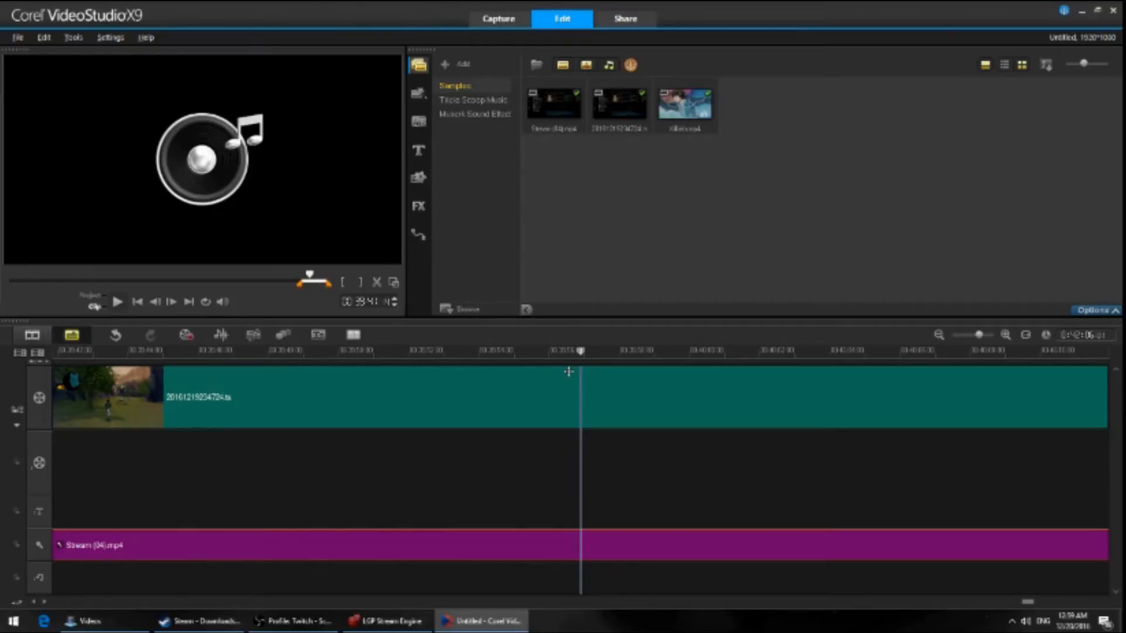
left_click(596, 409)
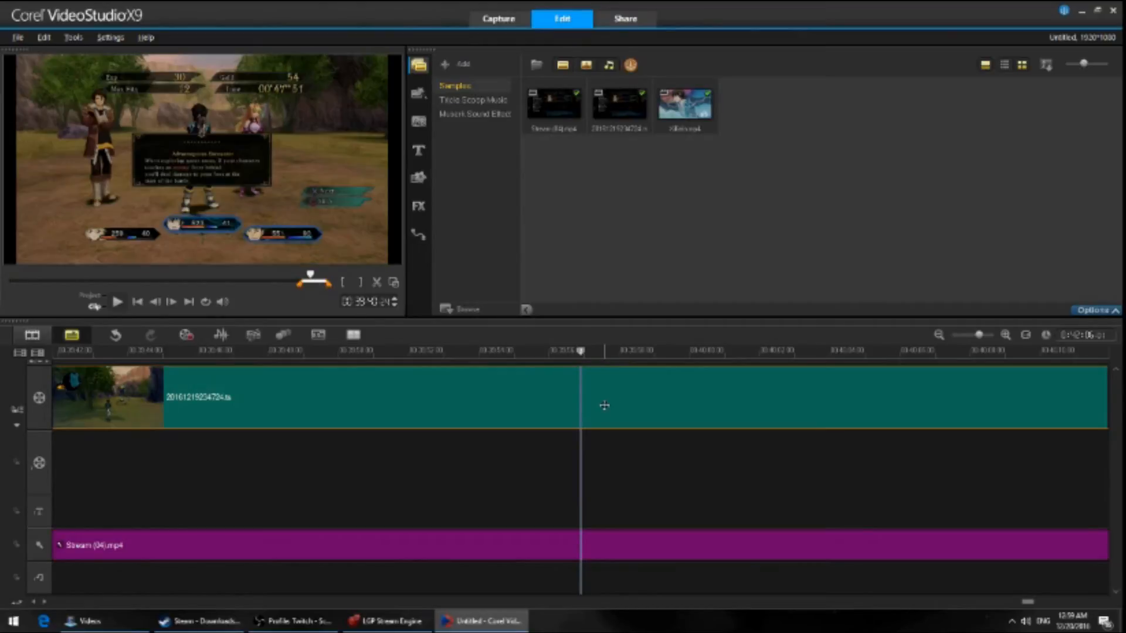
left_click(751, 601)
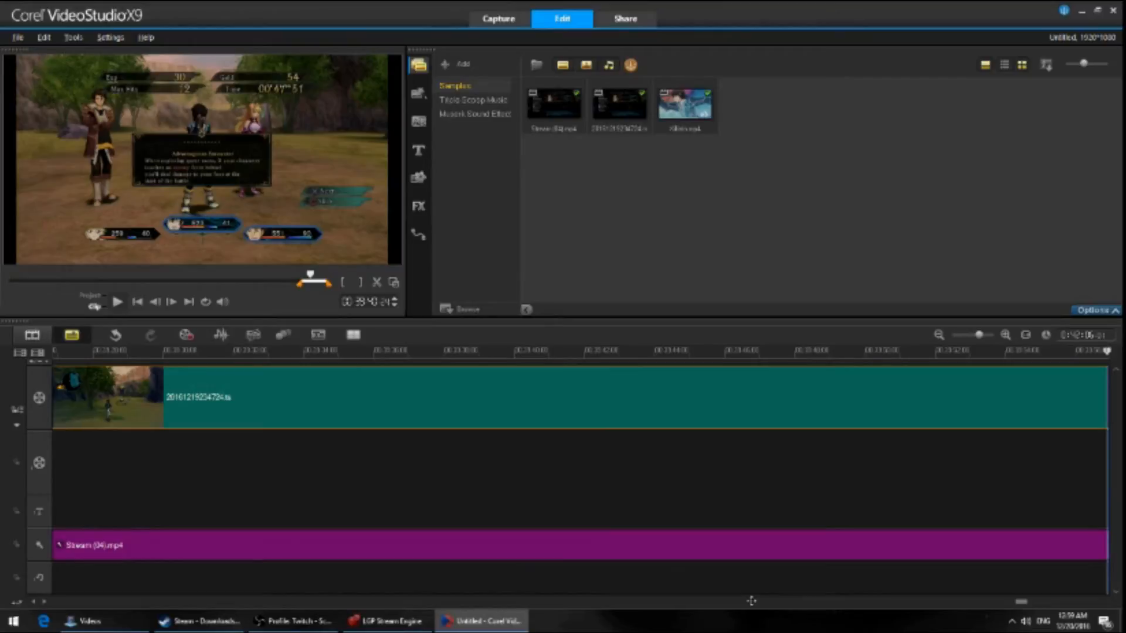
left_click(682, 351)
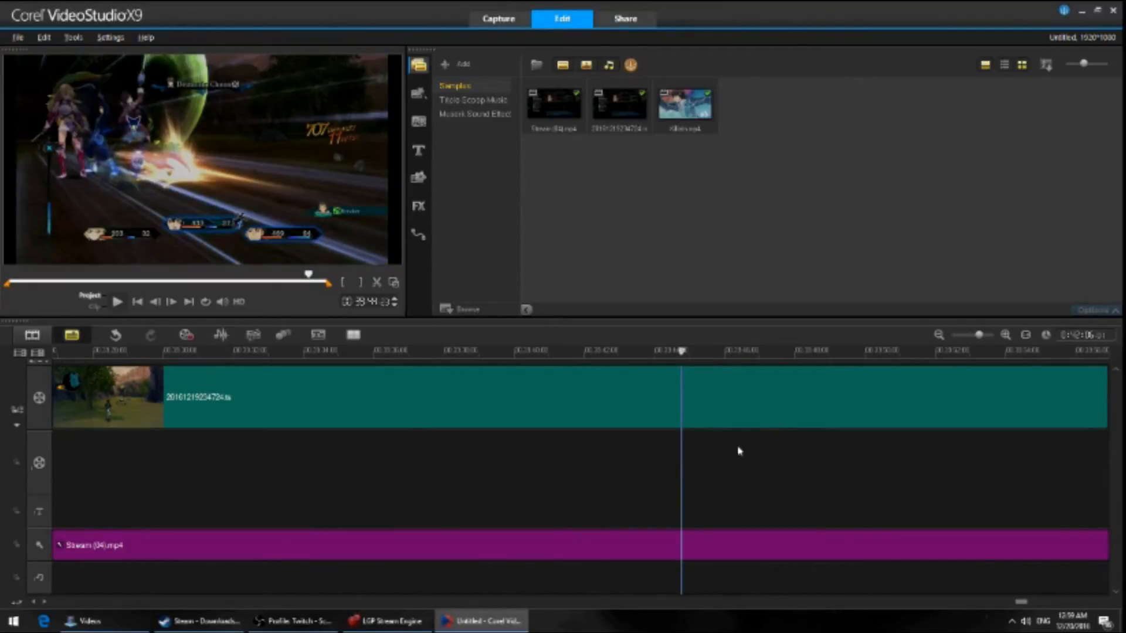
left_click(1055, 601)
left_click(958, 359)
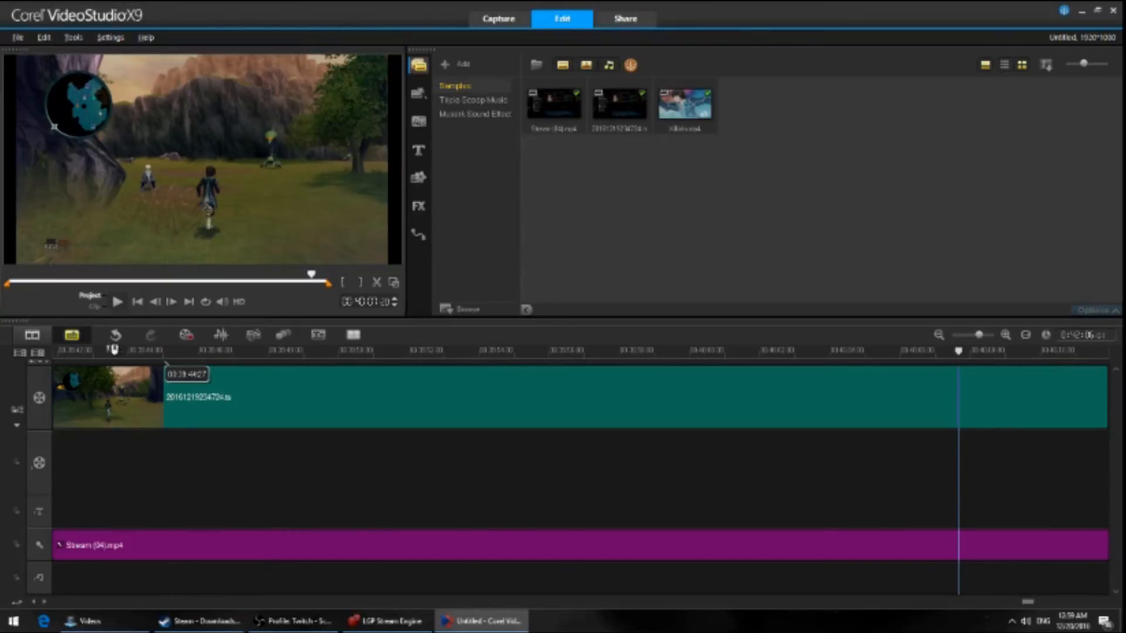
left_click(116, 302)
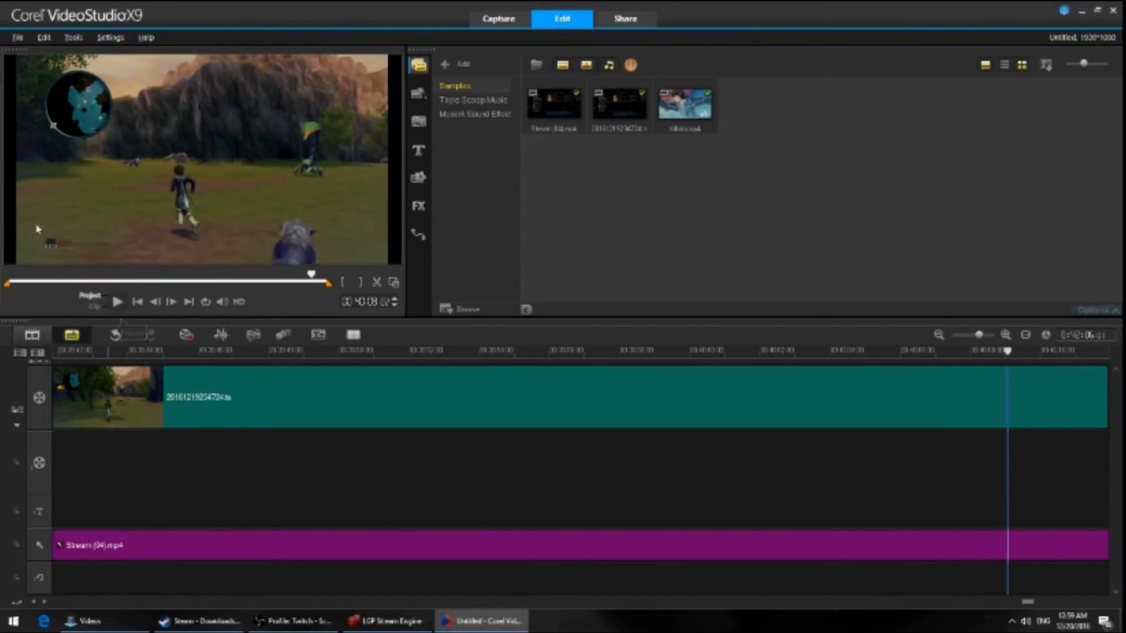
right_click(1003, 396)
left_click(1042, 258)
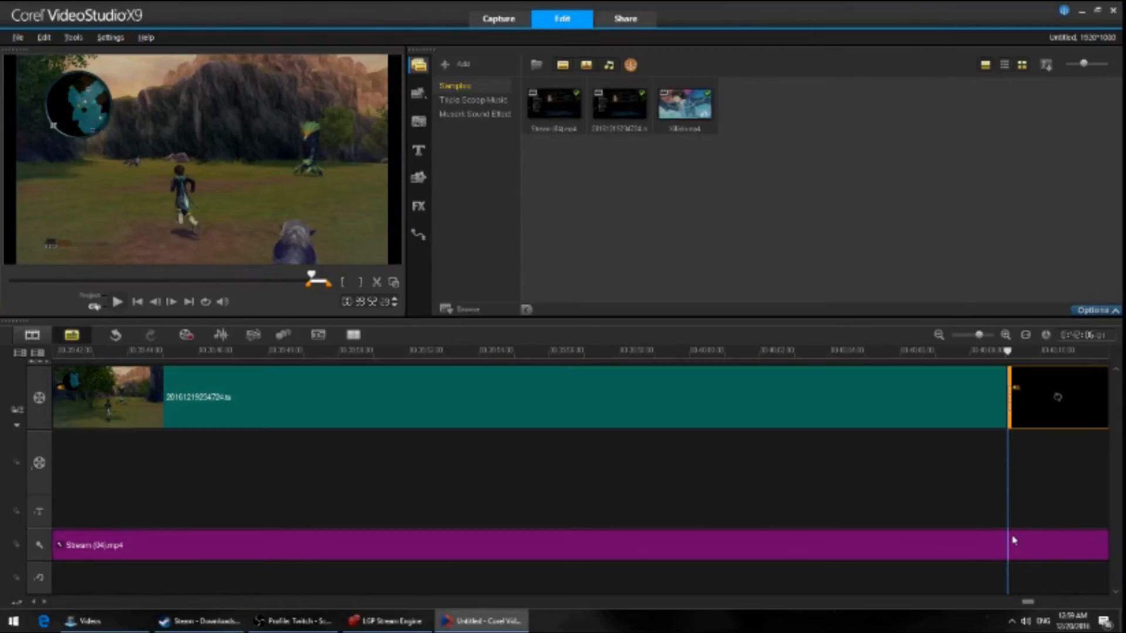
left_click(1014, 543)
right_click(1013, 548)
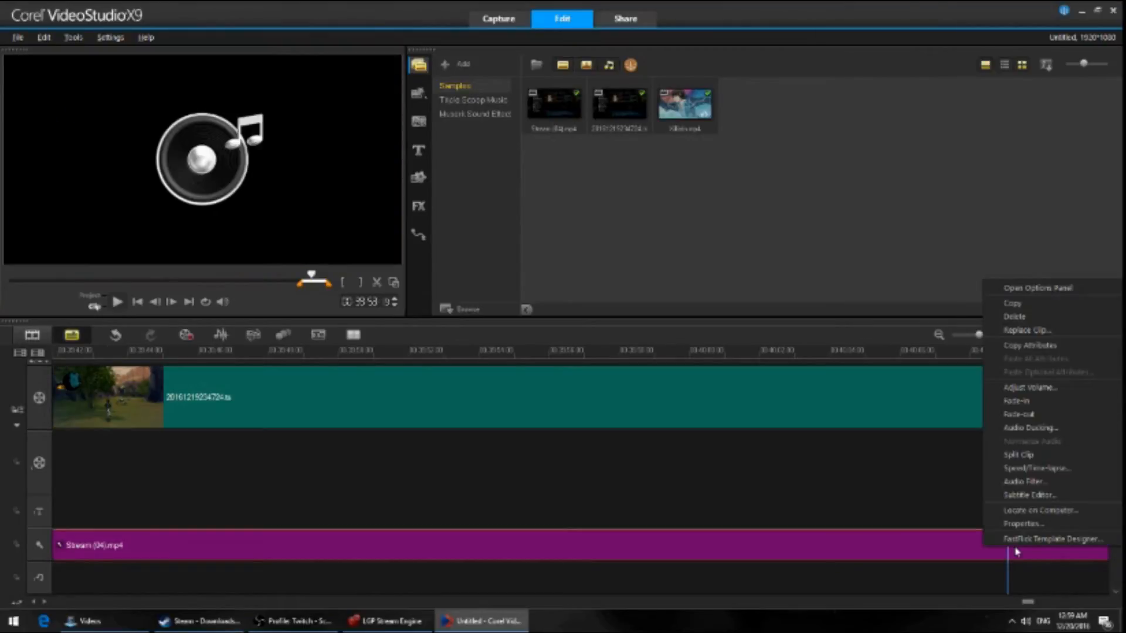
left_click(1018, 454)
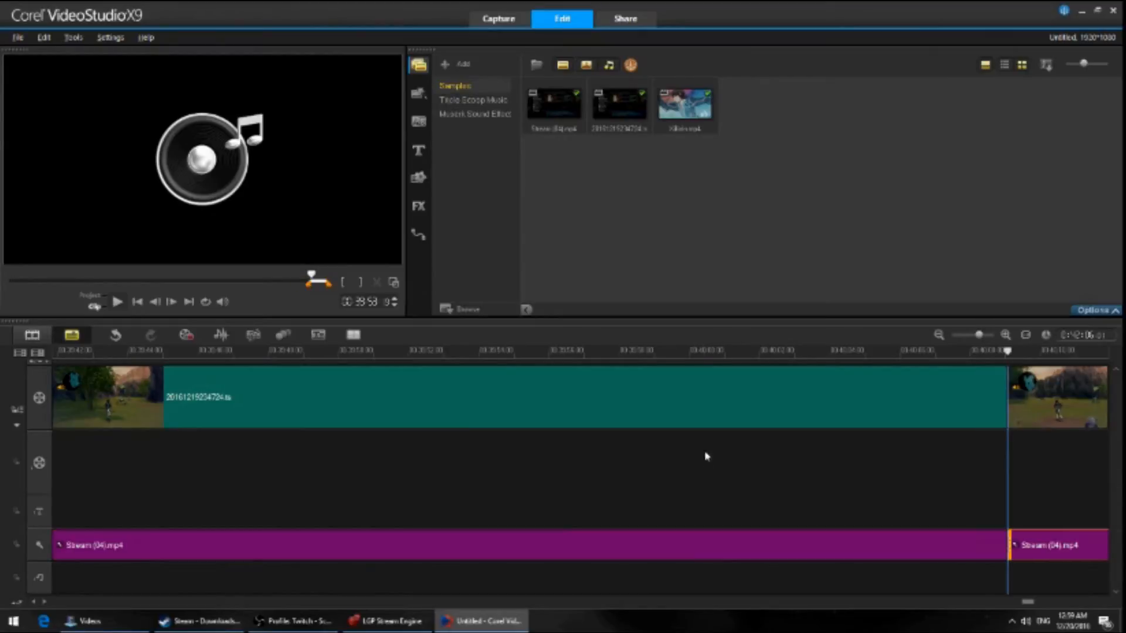
Delete the battle section between the two cuts from both the video track and the voice track.
left_click(703, 406)
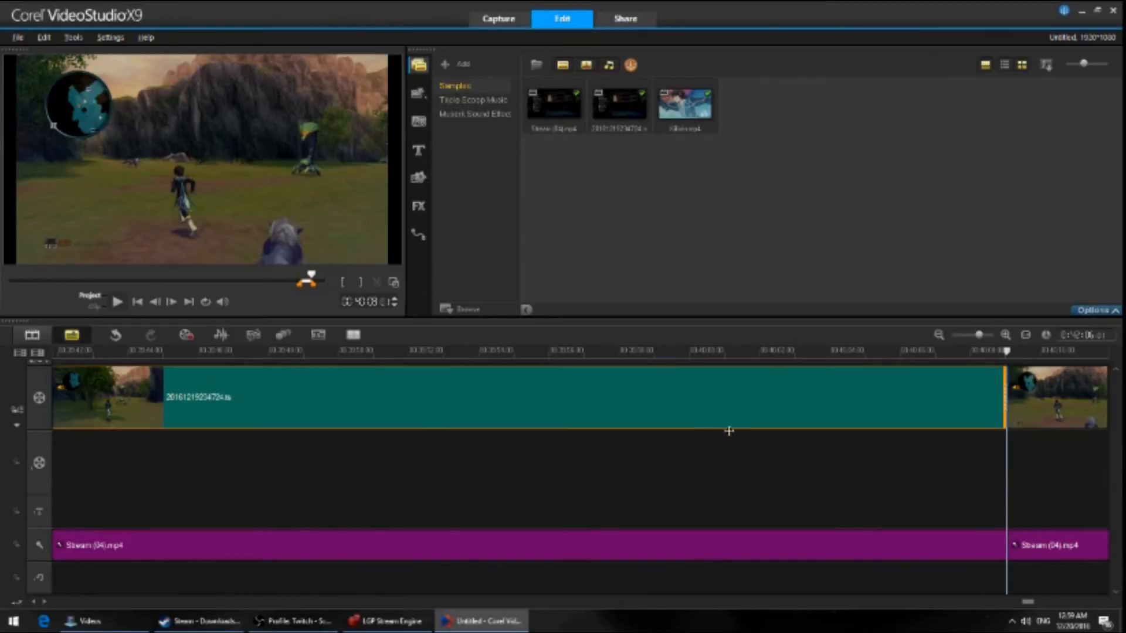
key("Delete")
left_click(765, 533)
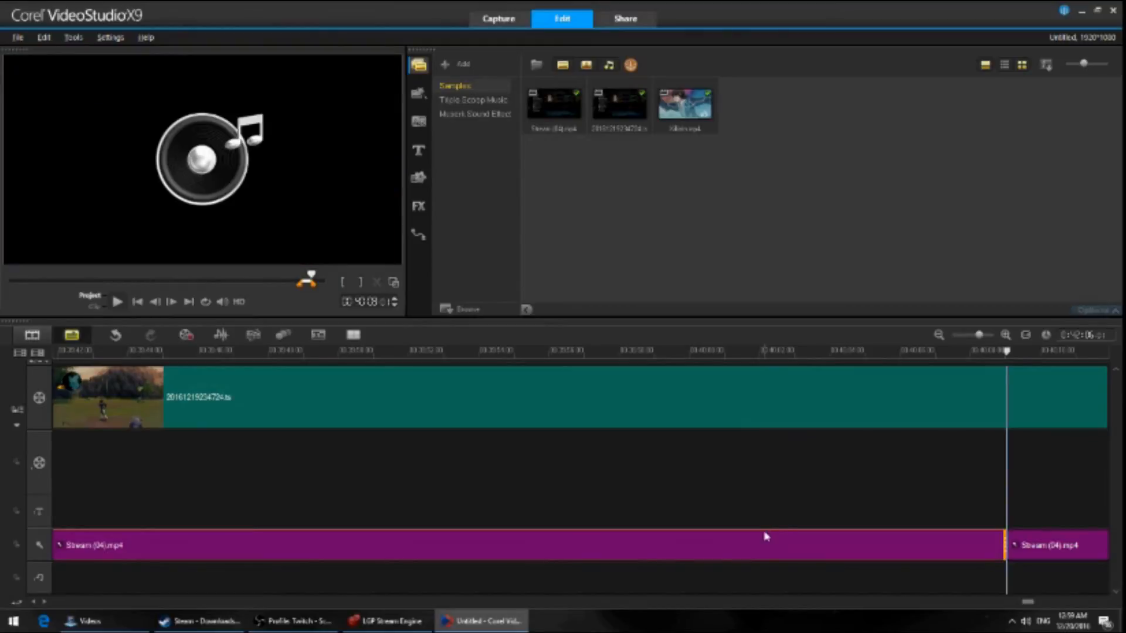
key("Delete")
Overlap the remaining gameplay and Stream (04) audio with the ends of the preceding sections by about 2 seconds on both tracks.
left_click(1070, 544)
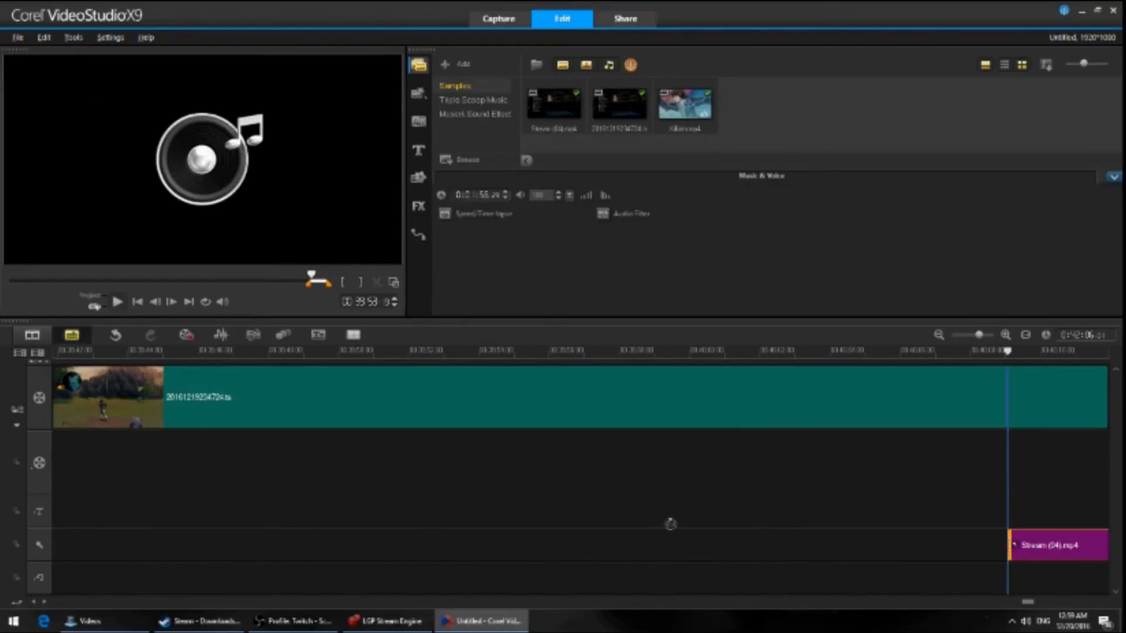
left_click_drag(198, 521, 59, 549)
left_click_drag(61, 546, 675, 538)
left_click_drag(788, 396, 720, 417)
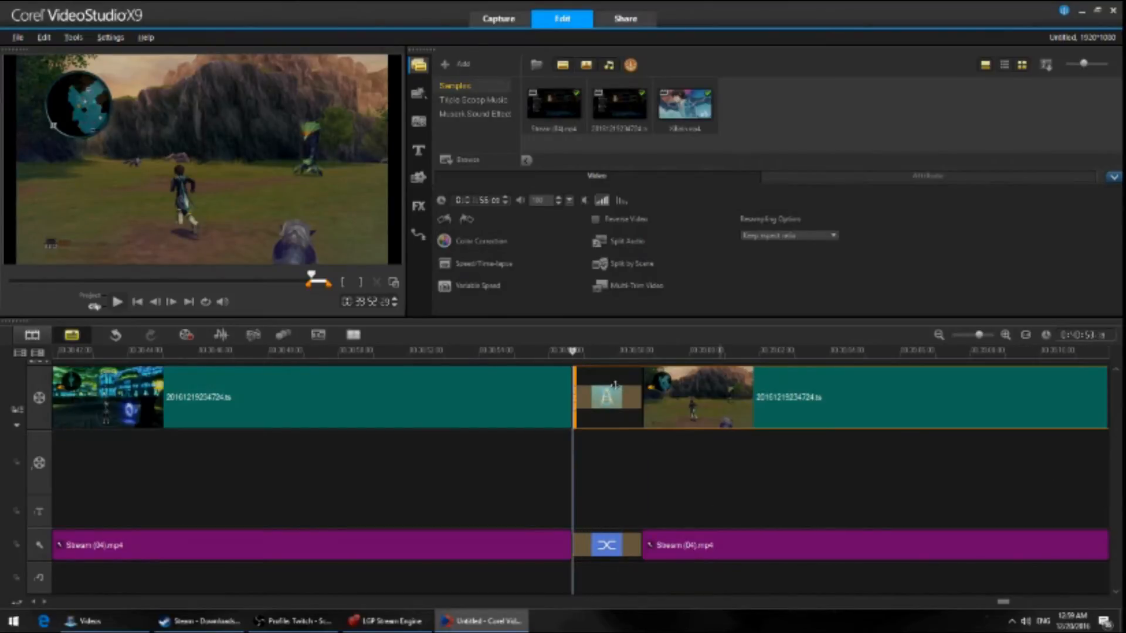
Replace the video transition between the two gameplay sections with the favourite Crossfade and play the project across the join.
left_click(418, 122)
left_click(602, 399)
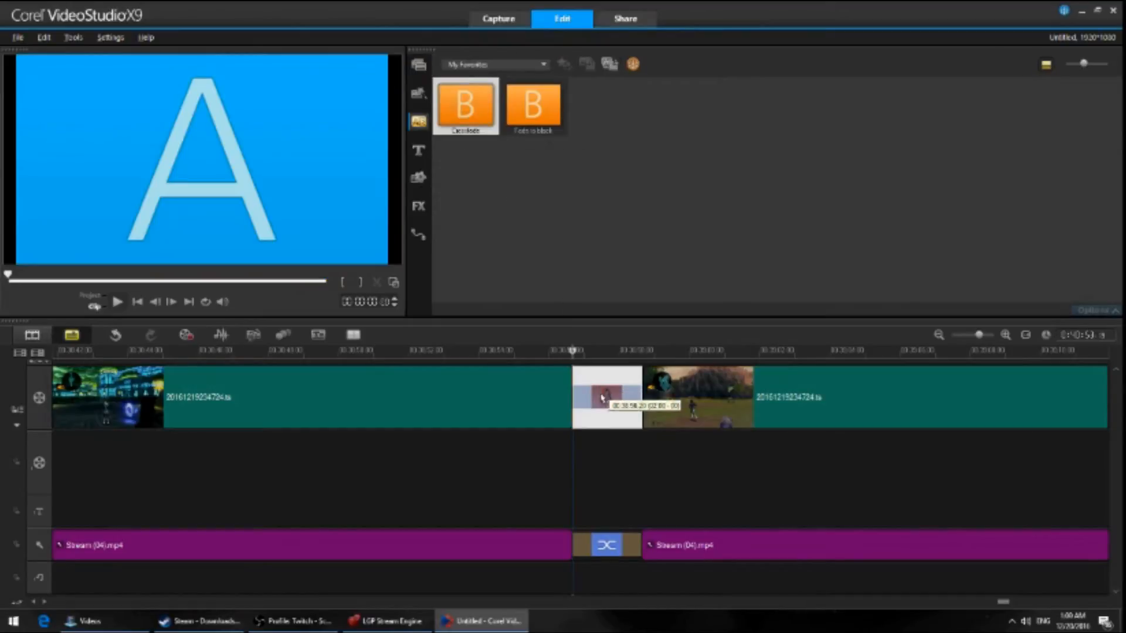
left_click_drag(602, 398, 603, 403)
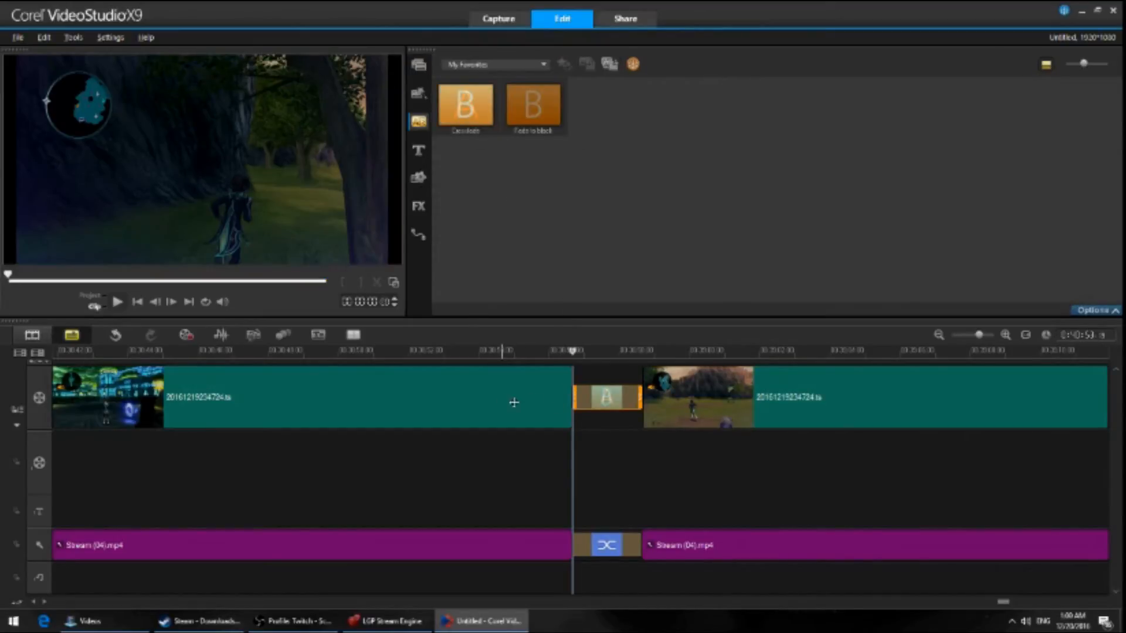
left_click(526, 351)
left_click(117, 301)
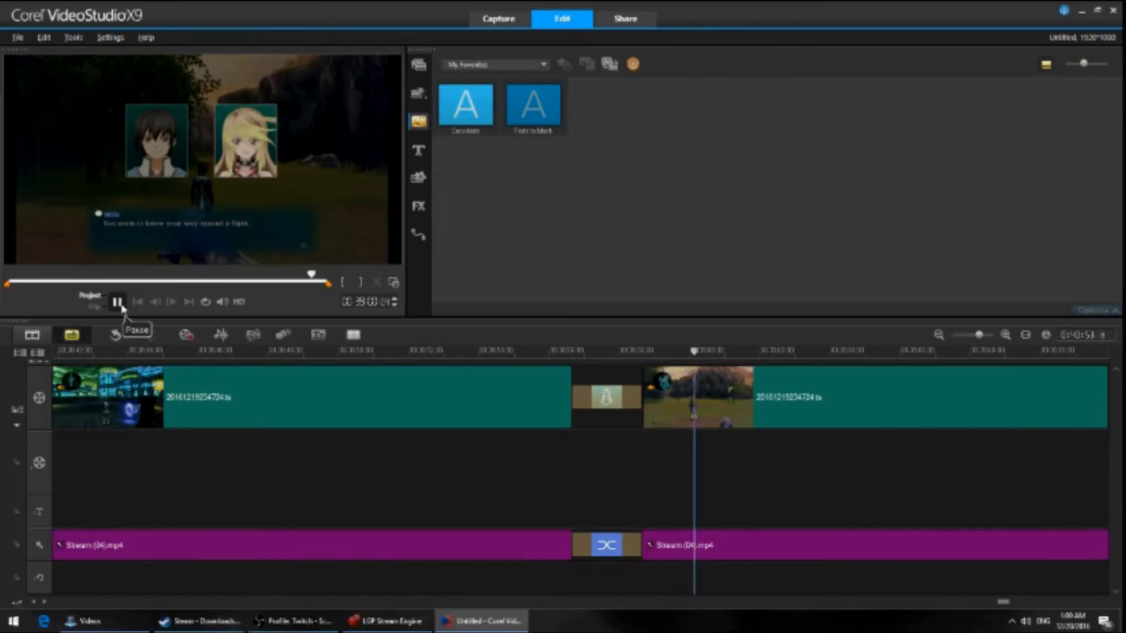
key("space")
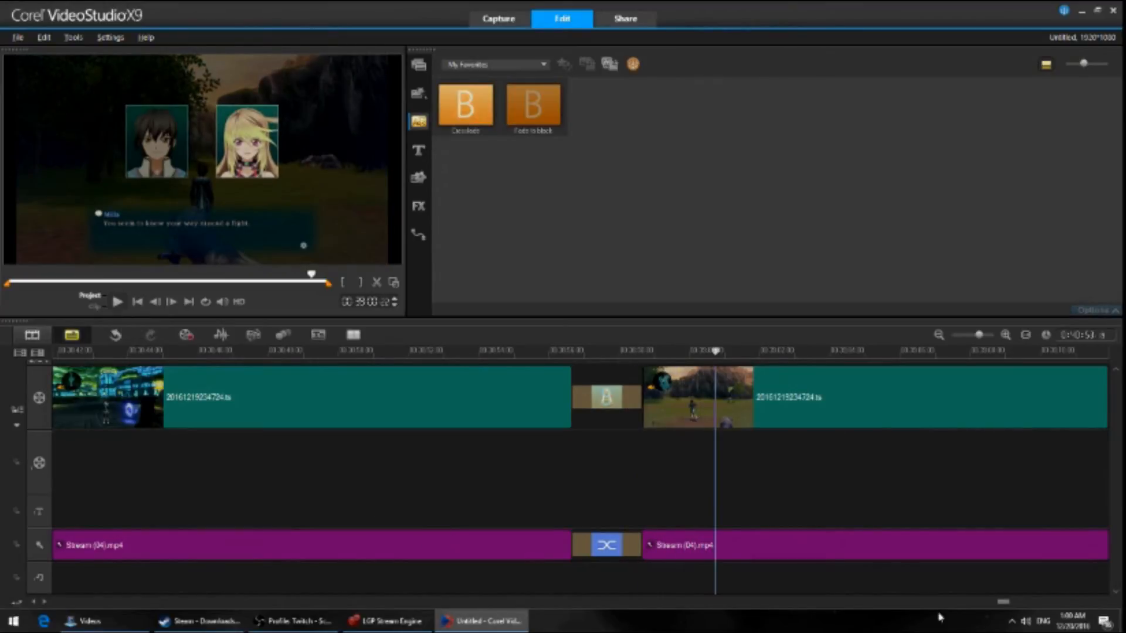
Play the save-screen ending of the gameplay and split the video and the Stream (04) audio at about 40:51.
left_click_drag(1003, 602, 1048, 602)
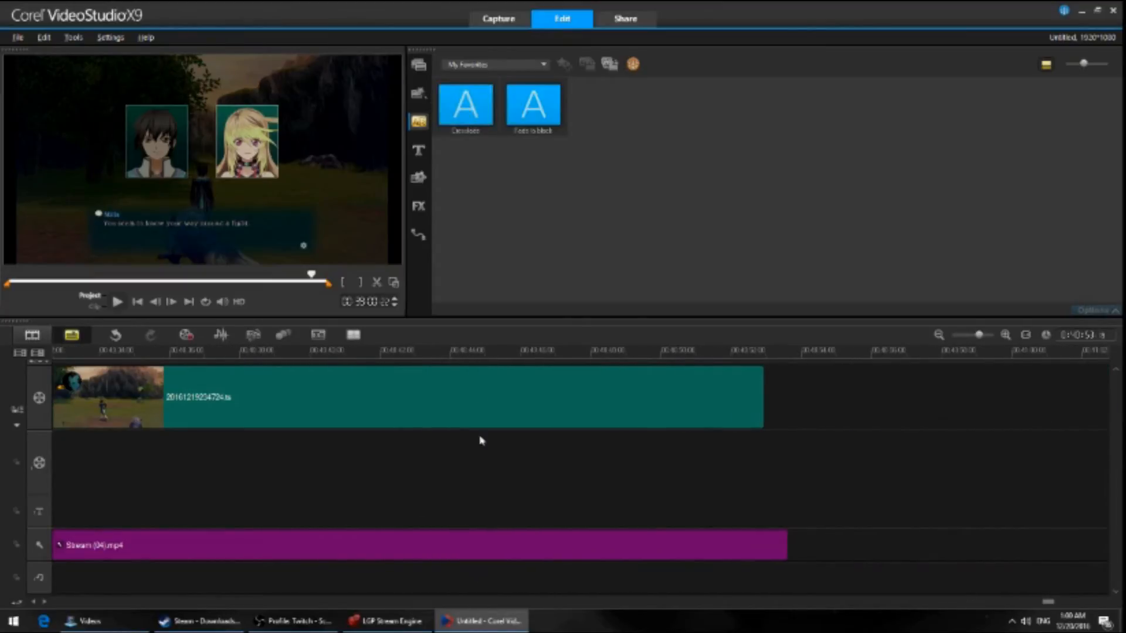
left_click(516, 352)
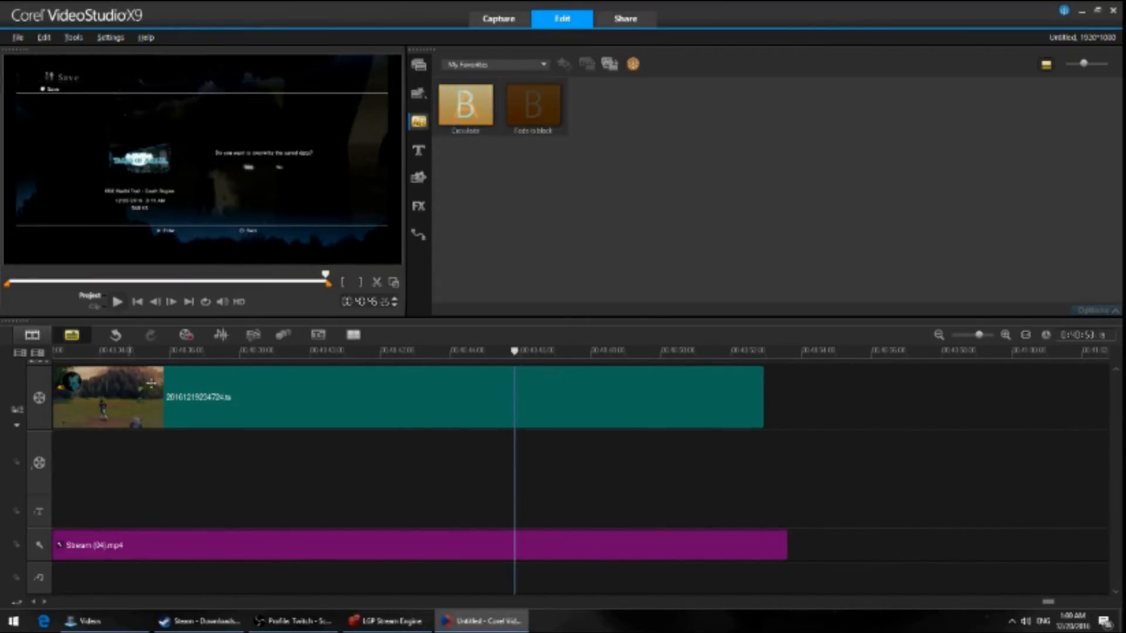
left_click(116, 302)
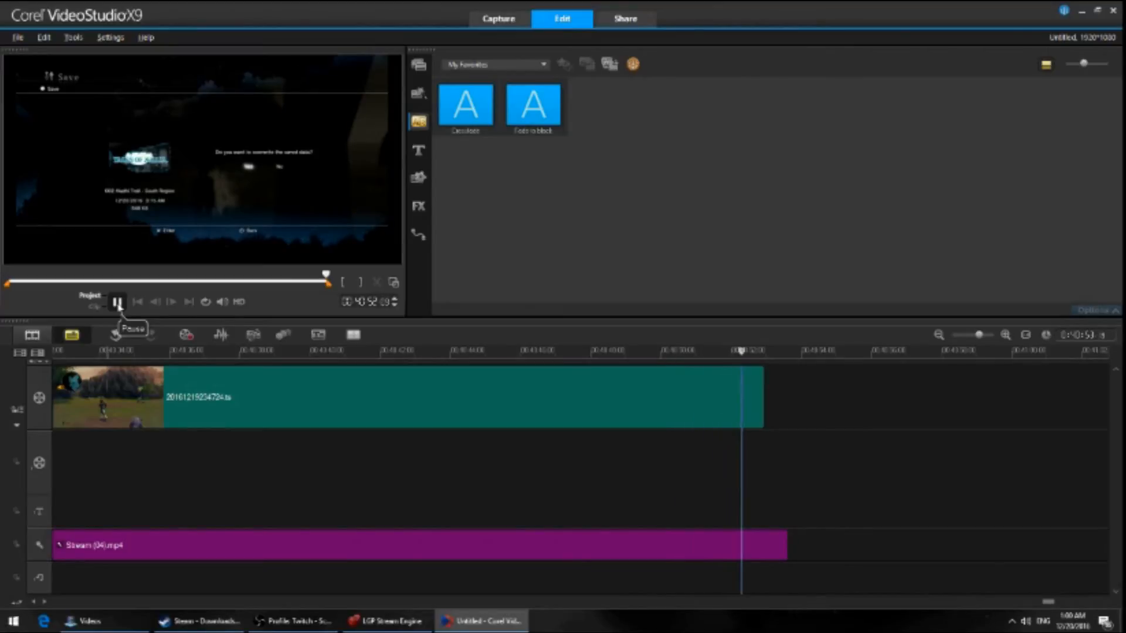
left_click(117, 302)
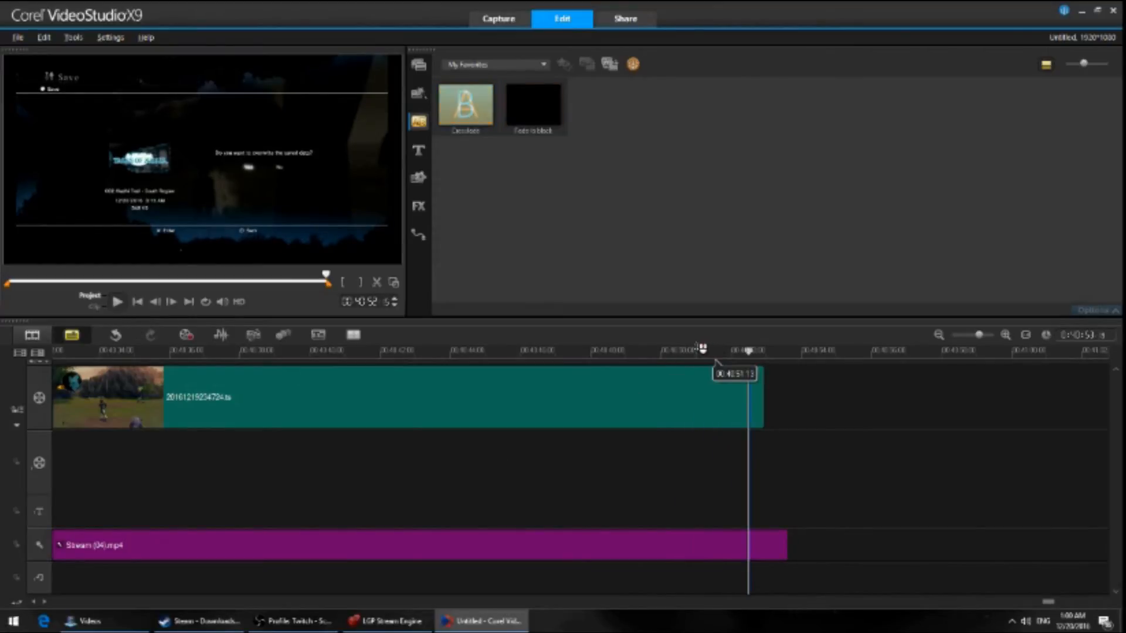
left_click(729, 350)
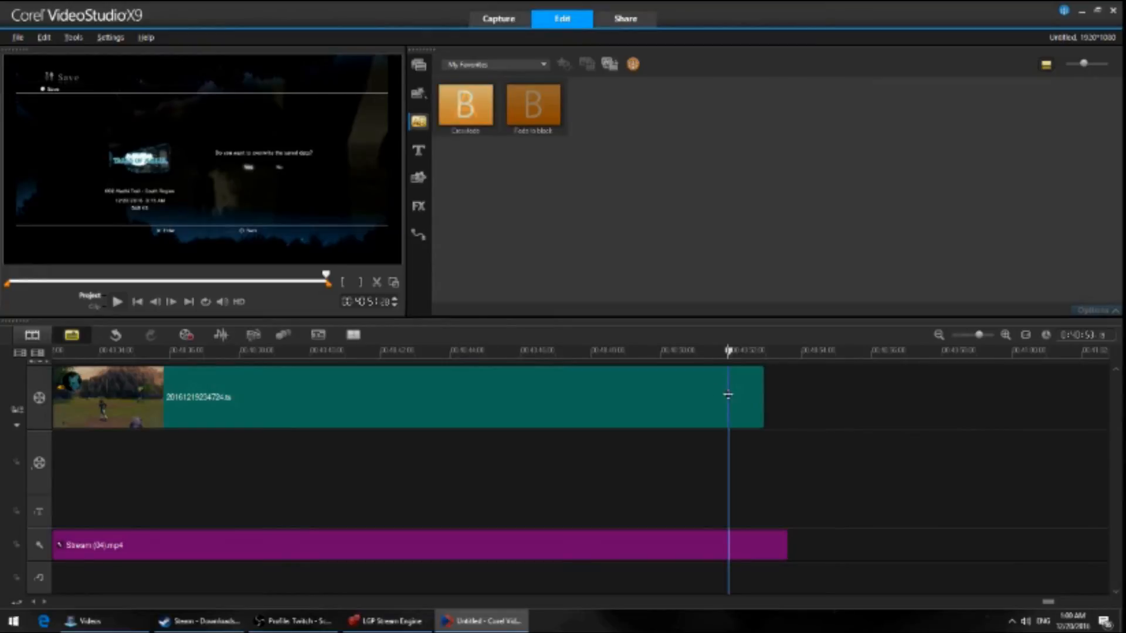
right_click(729, 398)
left_click(761, 426)
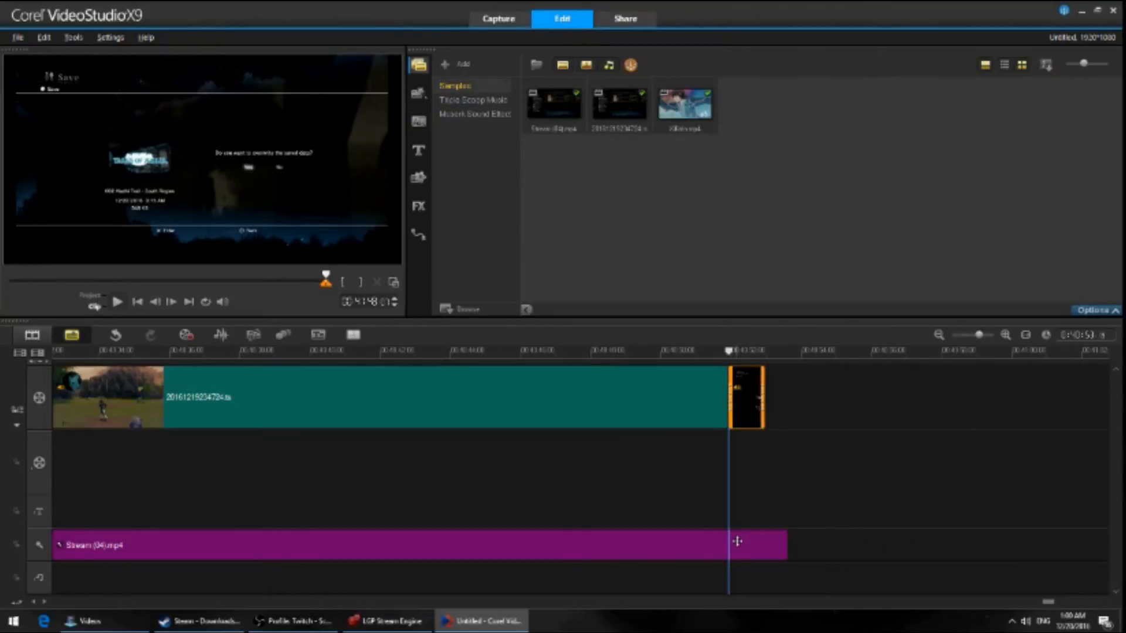
left_click(736, 543)
right_click(737, 542)
left_click(772, 449)
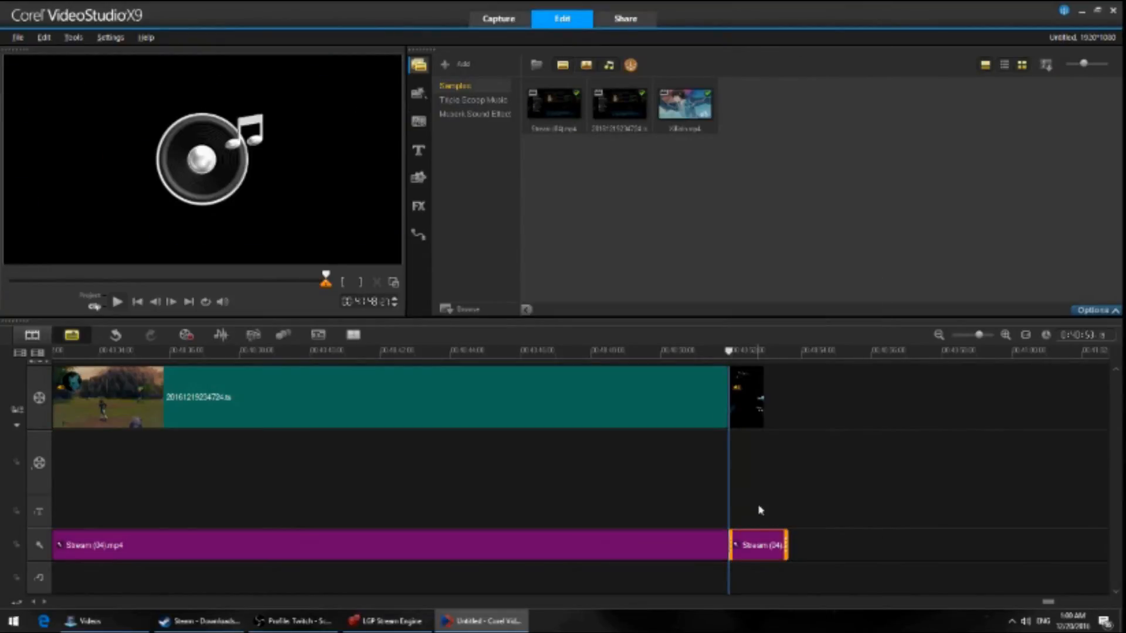
Delete the leftover tail pieces of the Stream (04) audio and the gameplay video after the last cut.
key("Delete")
left_click(754, 417)
key("Delete")
Import XilliaOut from the OneDrive folder and place it after the gameplay on the video track with about a 2-second overlap.
right_click(749, 245)
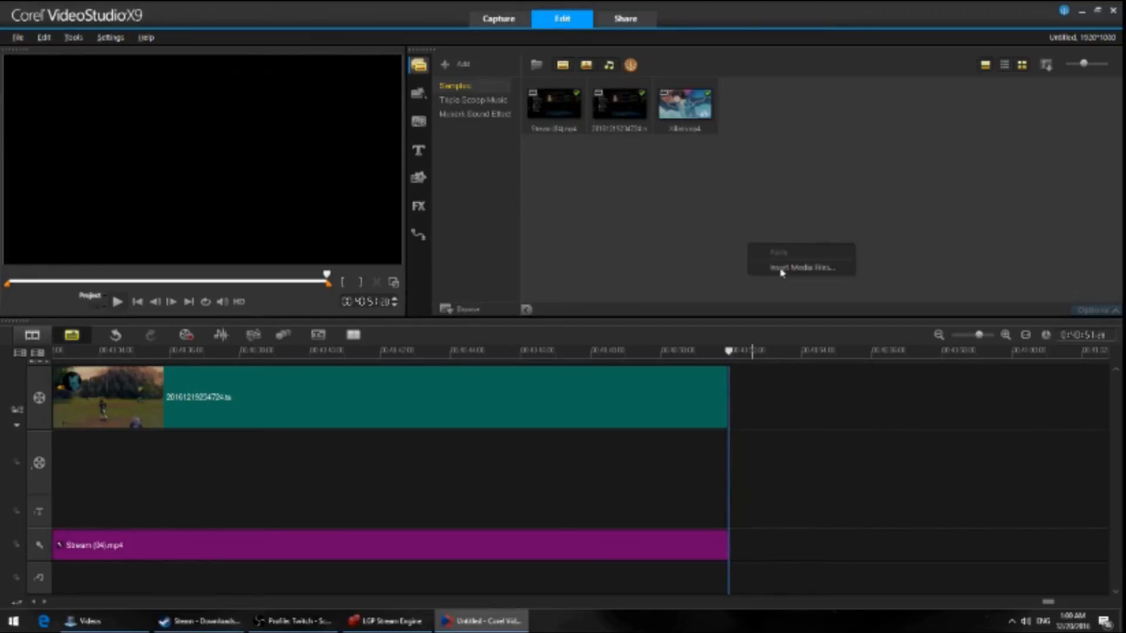
left_click(786, 273)
left_click(431, 276)
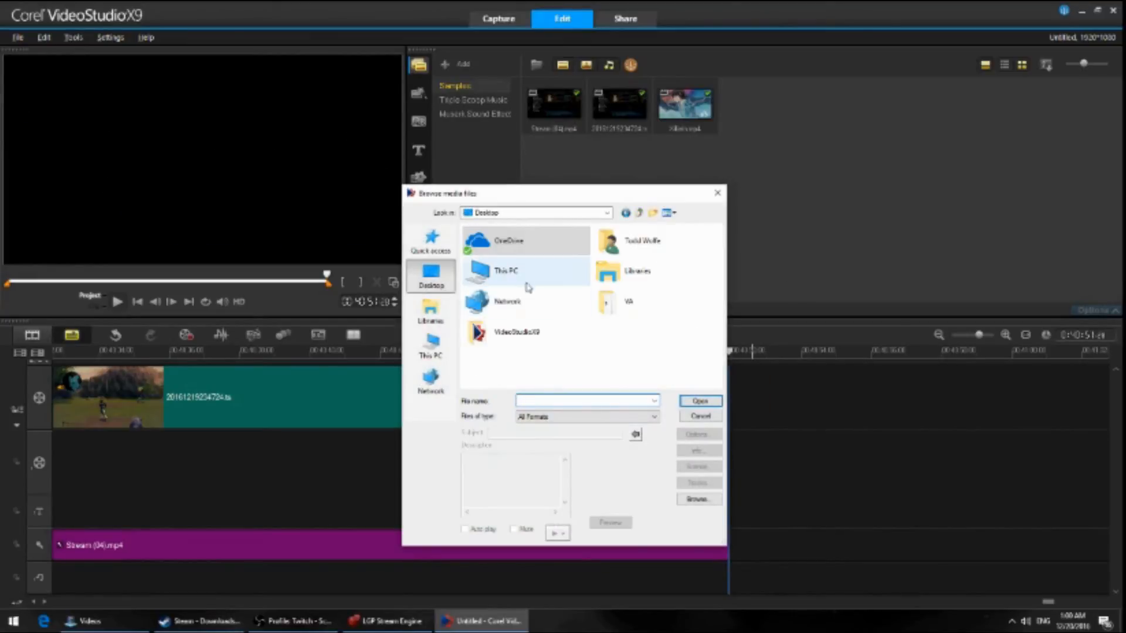
double_click(504, 240)
scroll(551, 352, "down", 1)
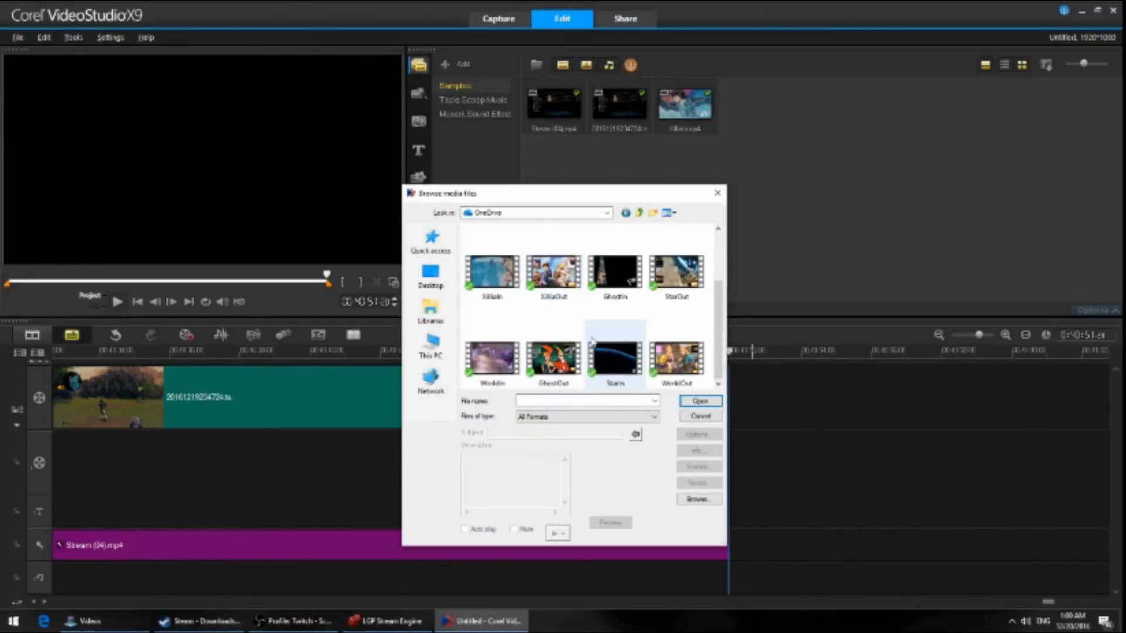
double_click(553, 271)
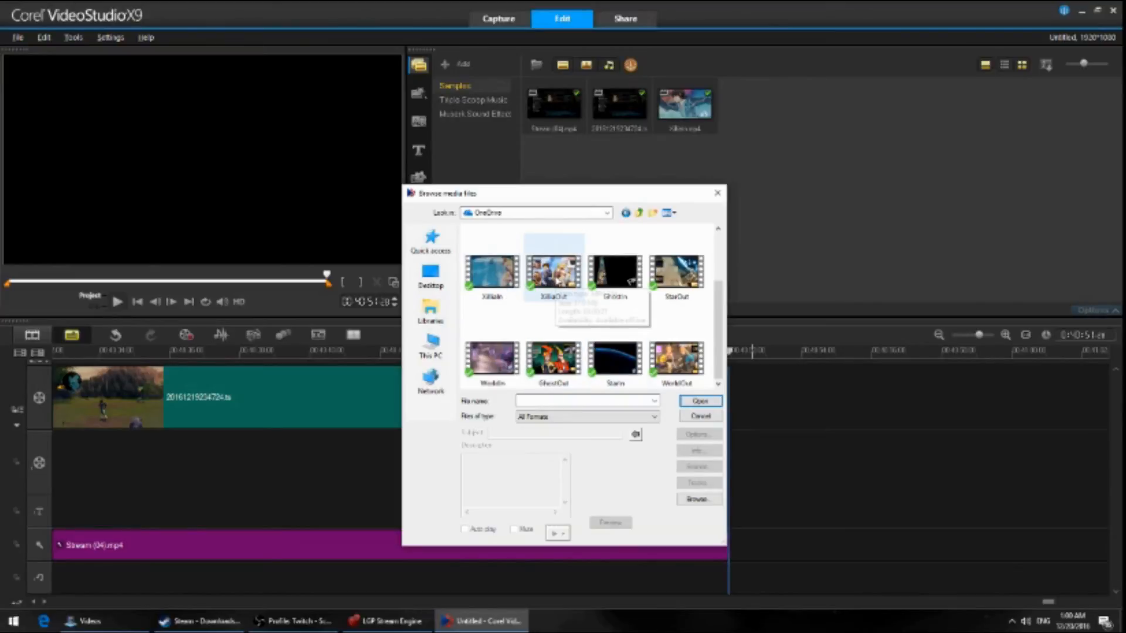
left_click_drag(777, 118, 643, 401)
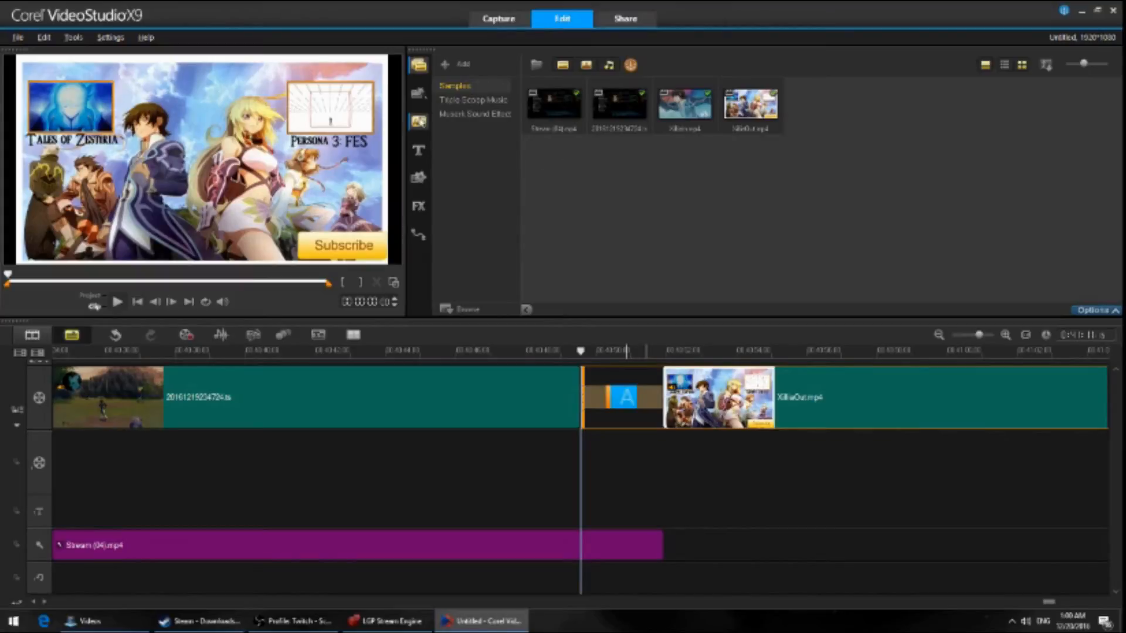
Replace the transition between the gameplay and the XilliaOut outro with the favourite Fade to black and play the project across it.
left_click(418, 121)
left_click(530, 106)
left_click_drag(531, 105, 621, 397)
left_click(535, 350)
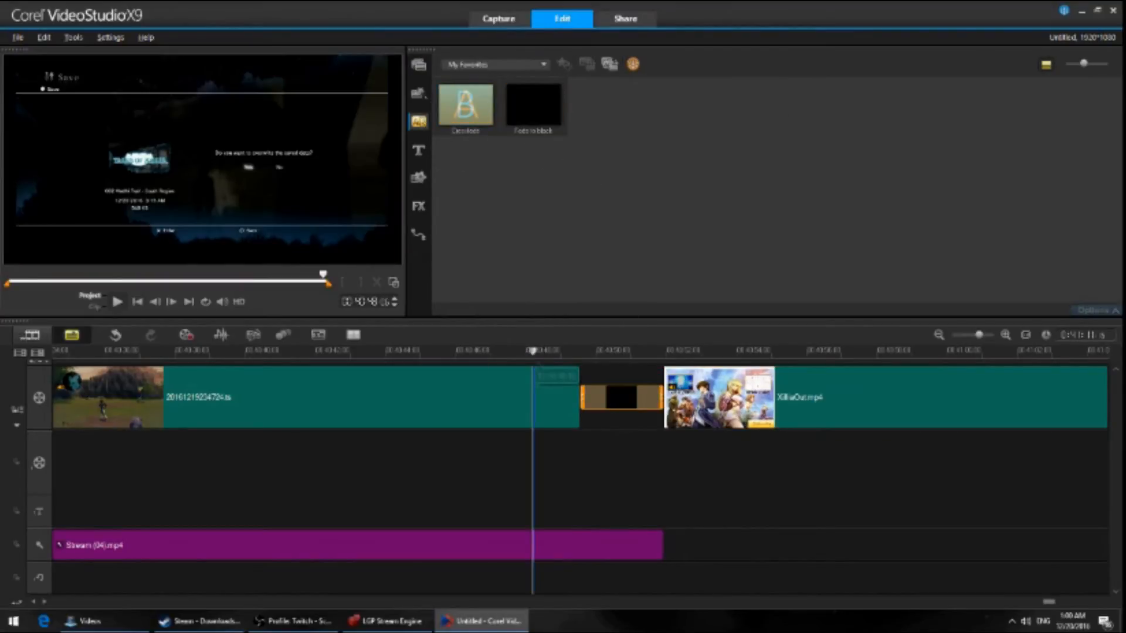
left_click(118, 301)
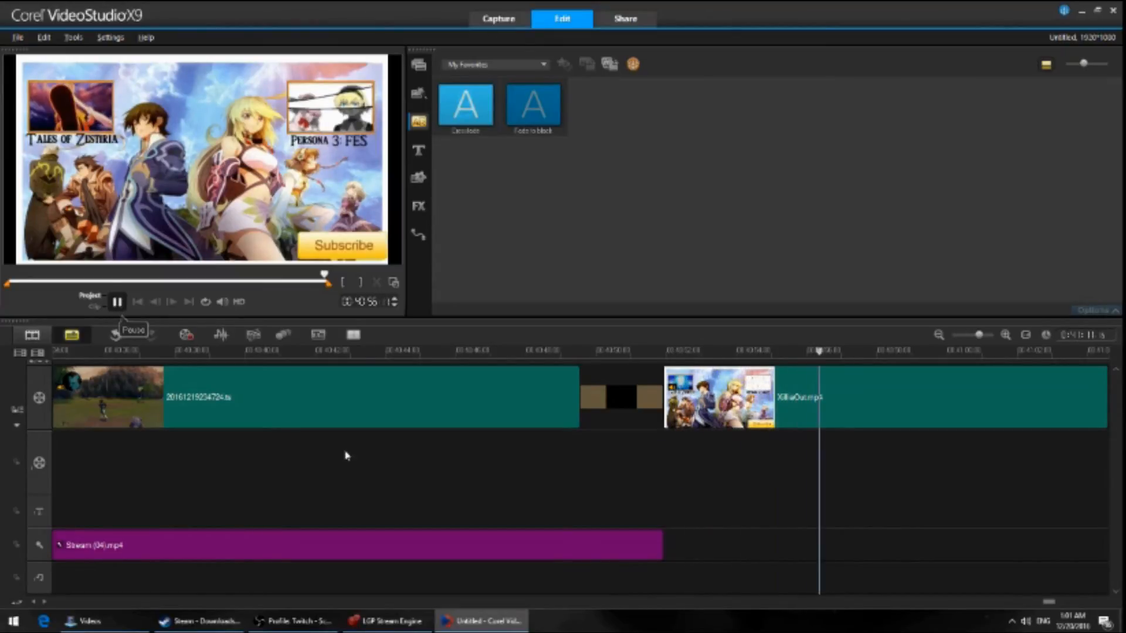
left_click(661, 574)
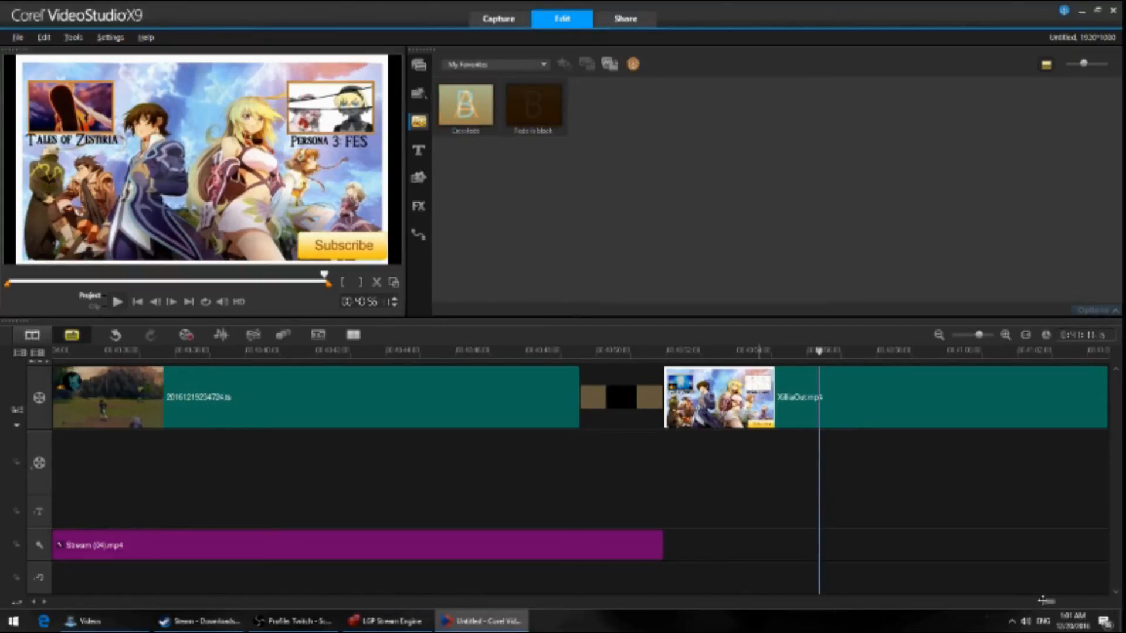
mouse_move(1044, 601)
left_mouse_down()
mouse_move(1033, 602)
mouse_move(1067, 601)
mouse_move(1052, 601)
left_mouse_up()
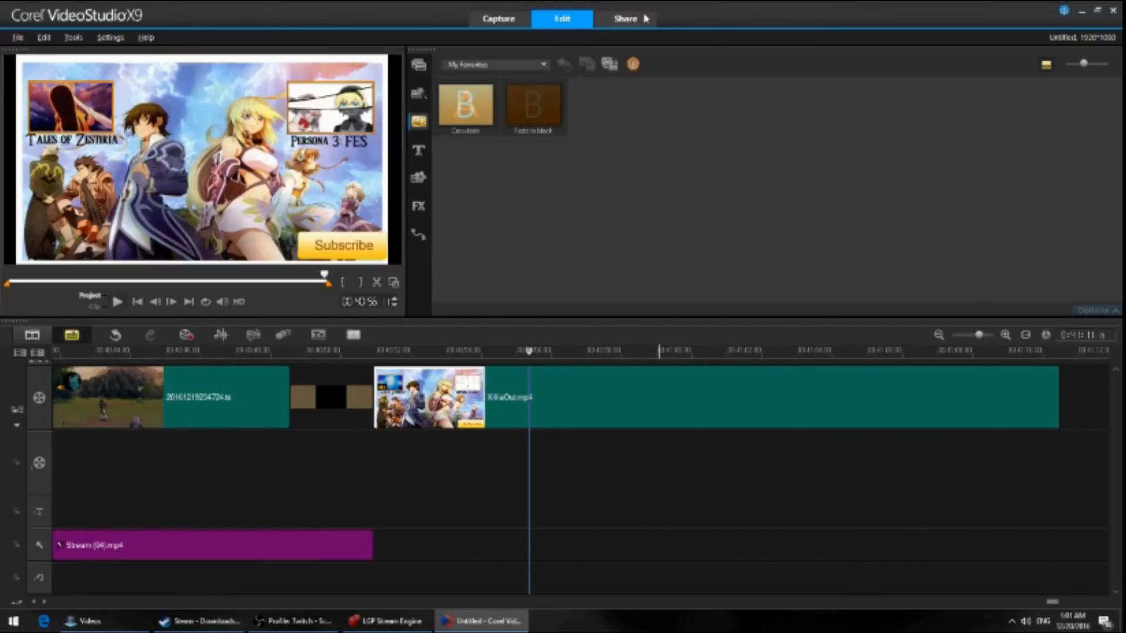
Export the project as an MPEG-4 AVC 1920 x 1080 video named Xillia, overwriting the existing file.
left_click(644, 18)
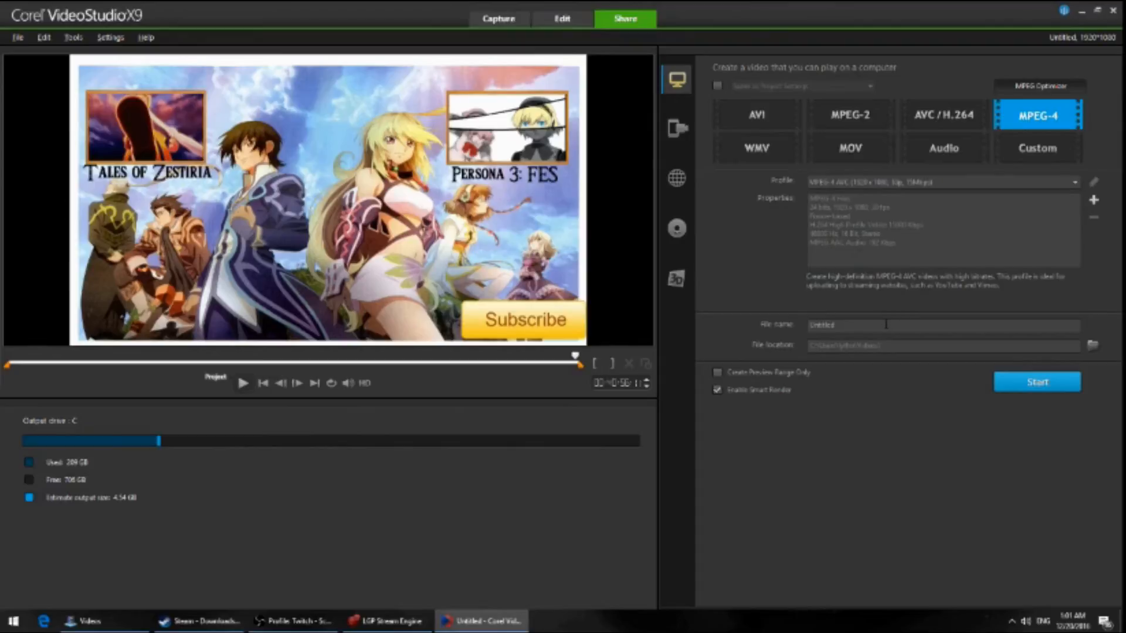
left_click(1050, 183)
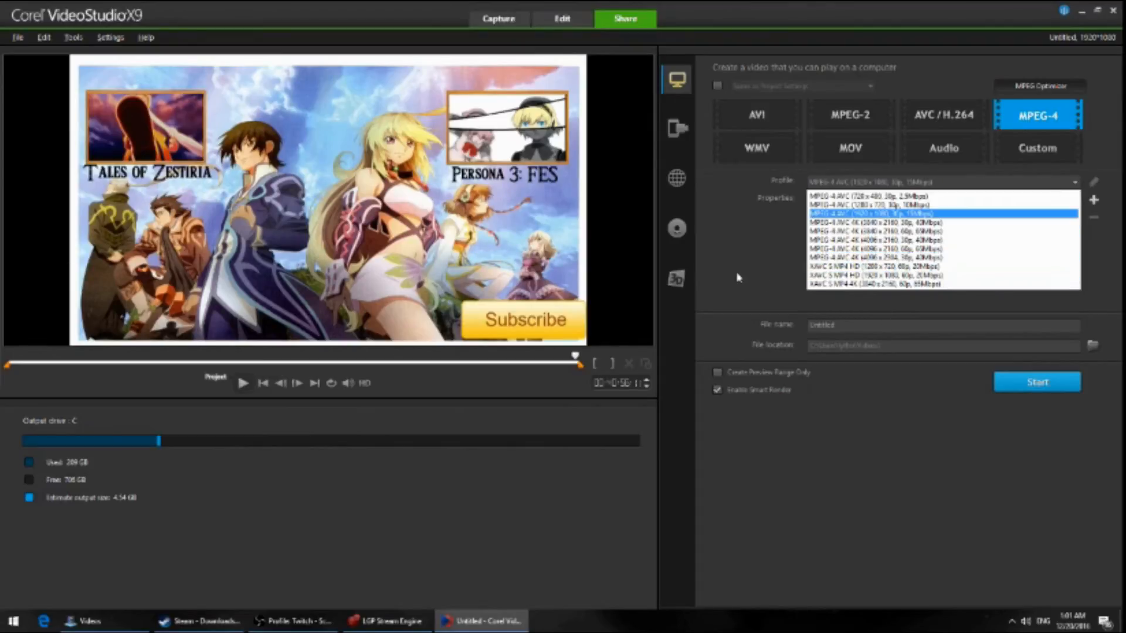
left_click(778, 308)
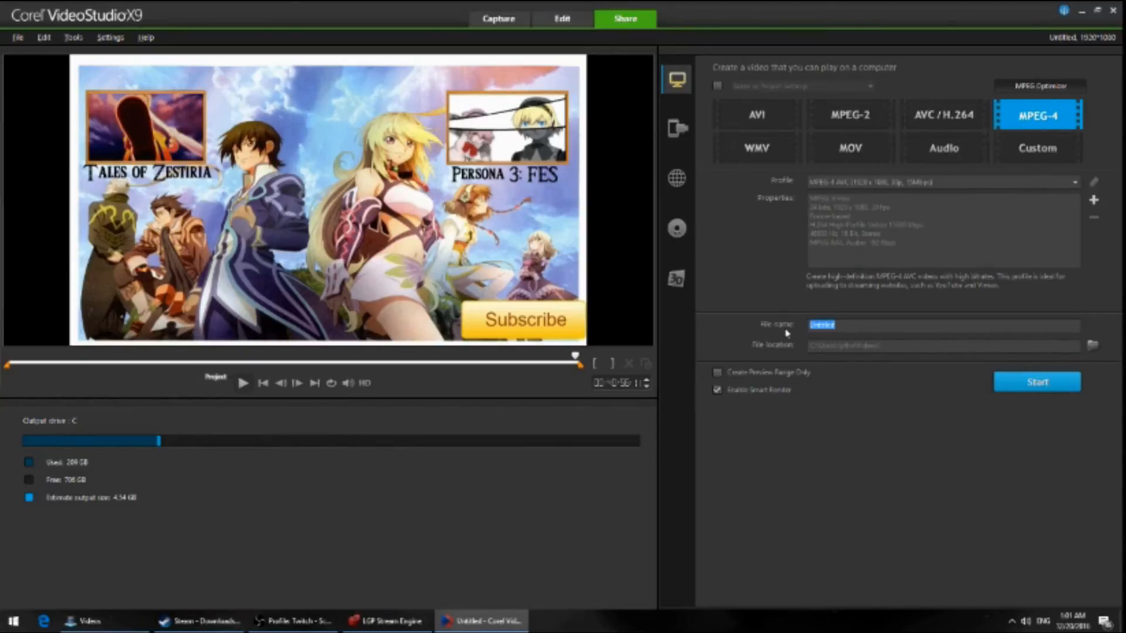
type("llia")
left_click(1048, 381)
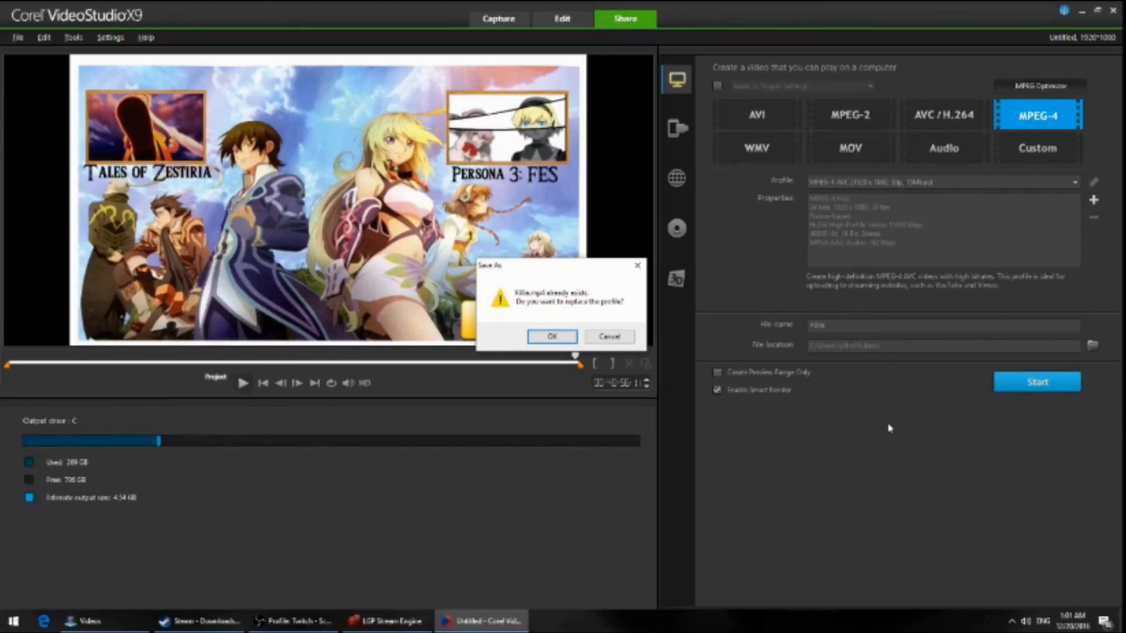
left_click(550, 337)
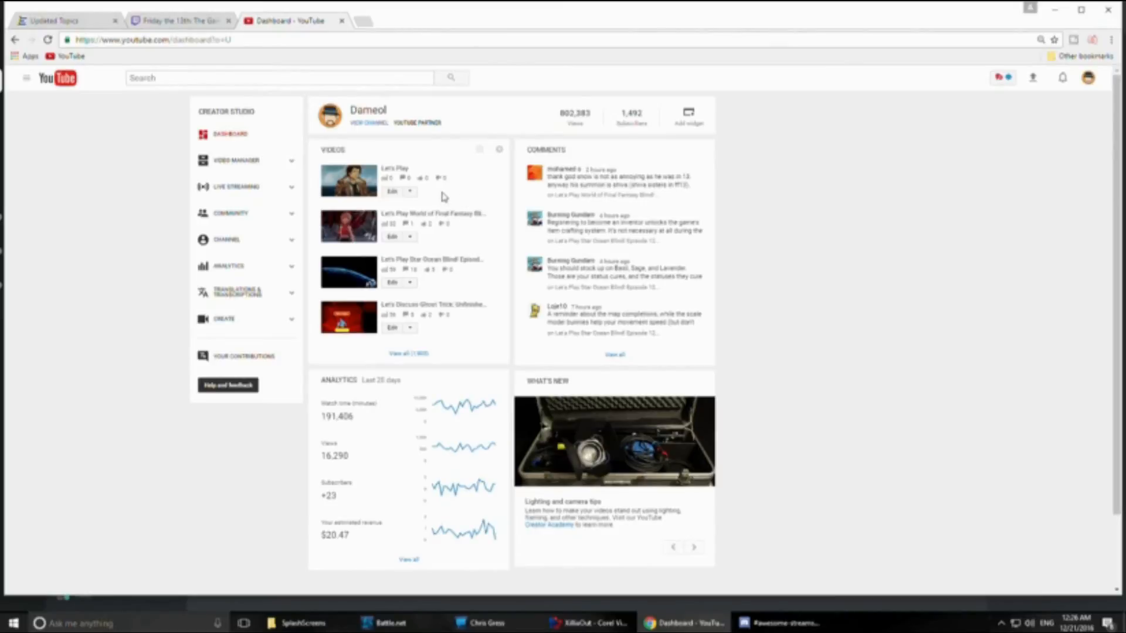
In YouTube Creator Studio, open the Let's Play upload for editing and choose a #3 intro frame as the Thumbnail Generator background.
left_click(391, 194)
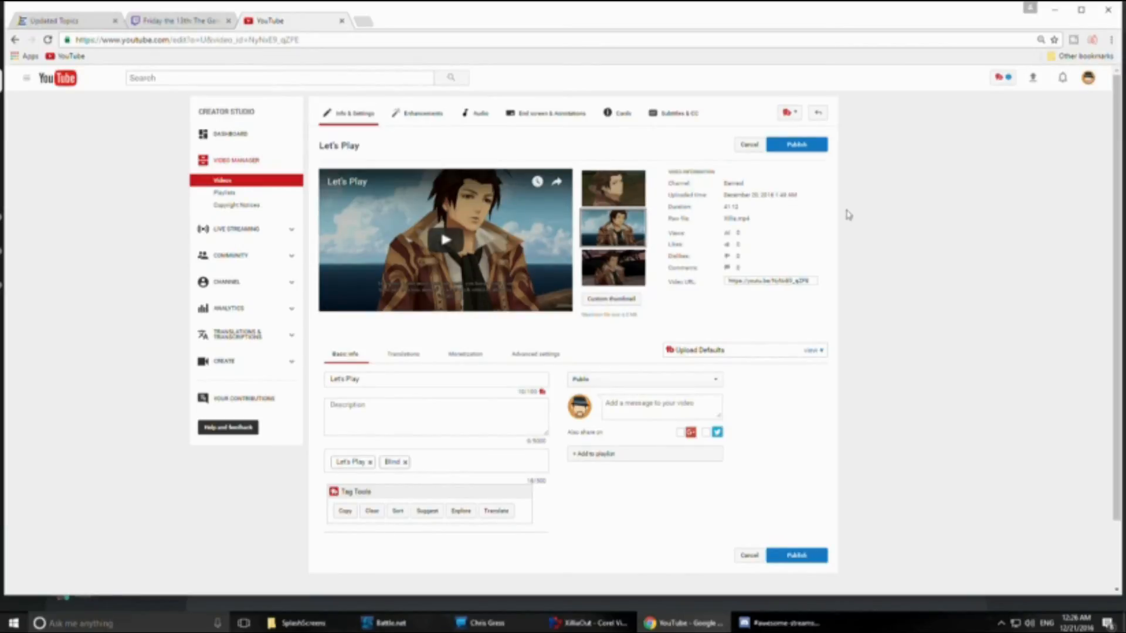
left_click(790, 115)
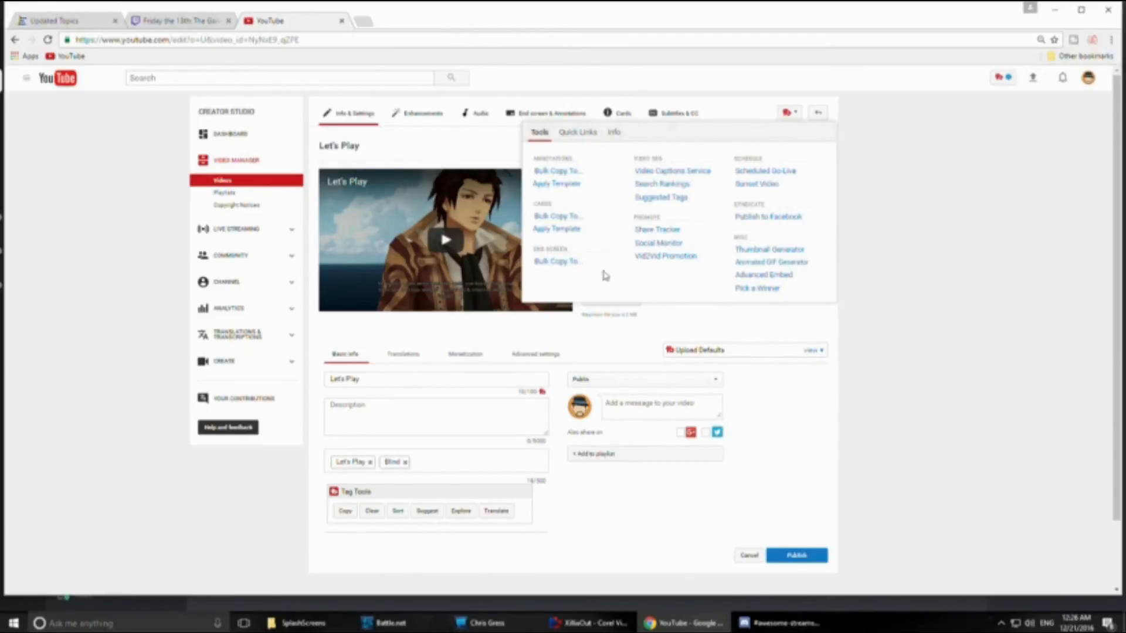
left_click(761, 252)
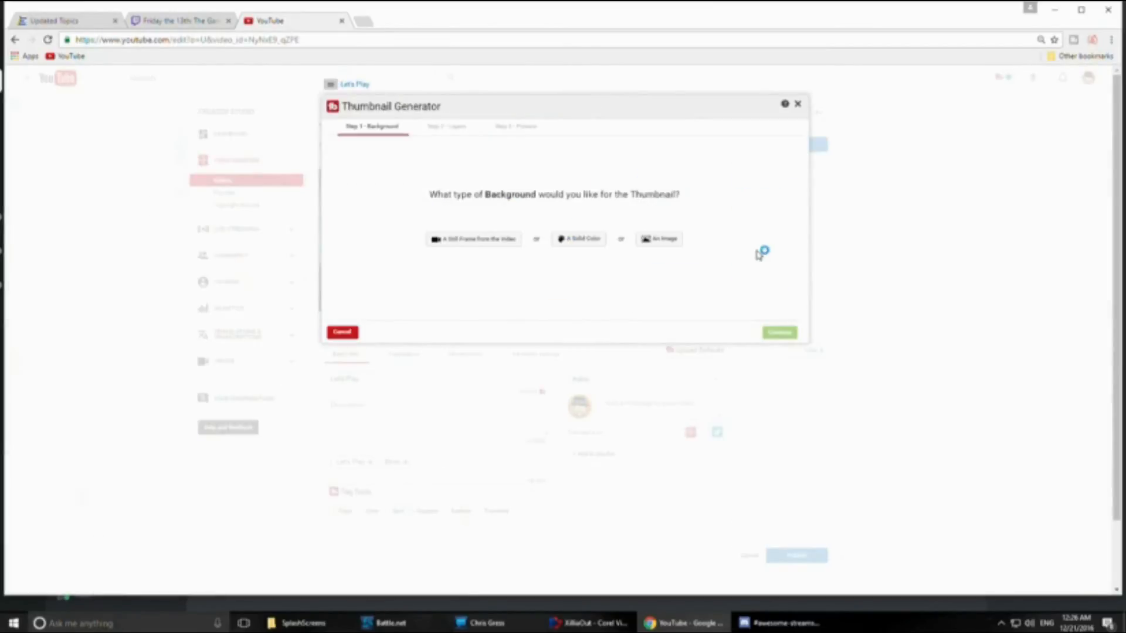
left_click(482, 250)
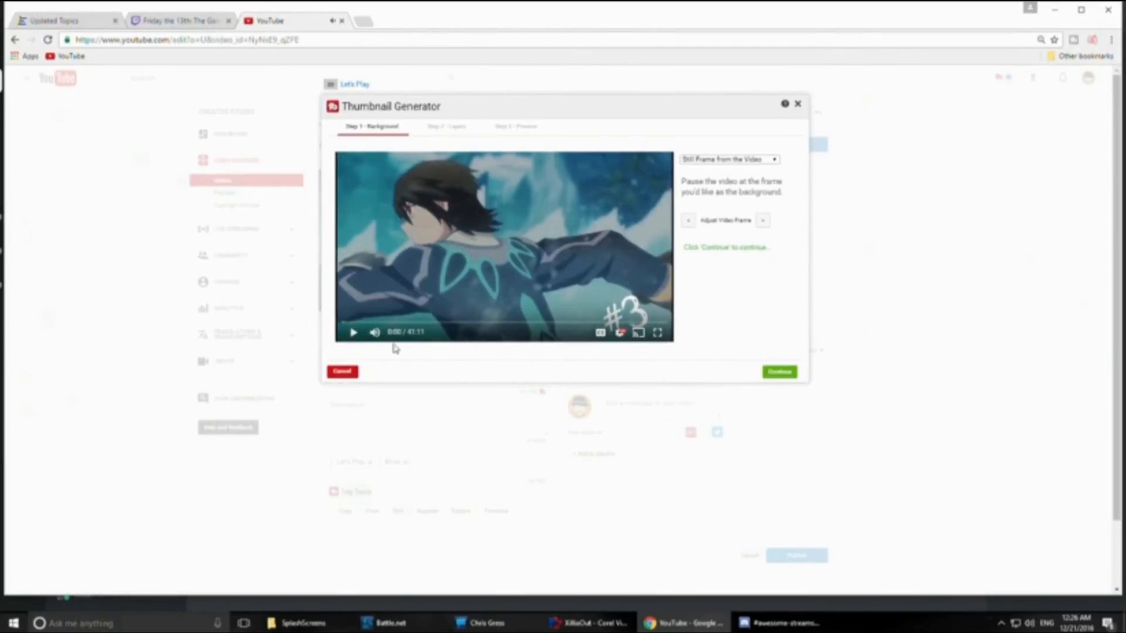
left_click_drag(343, 324, 291, 324)
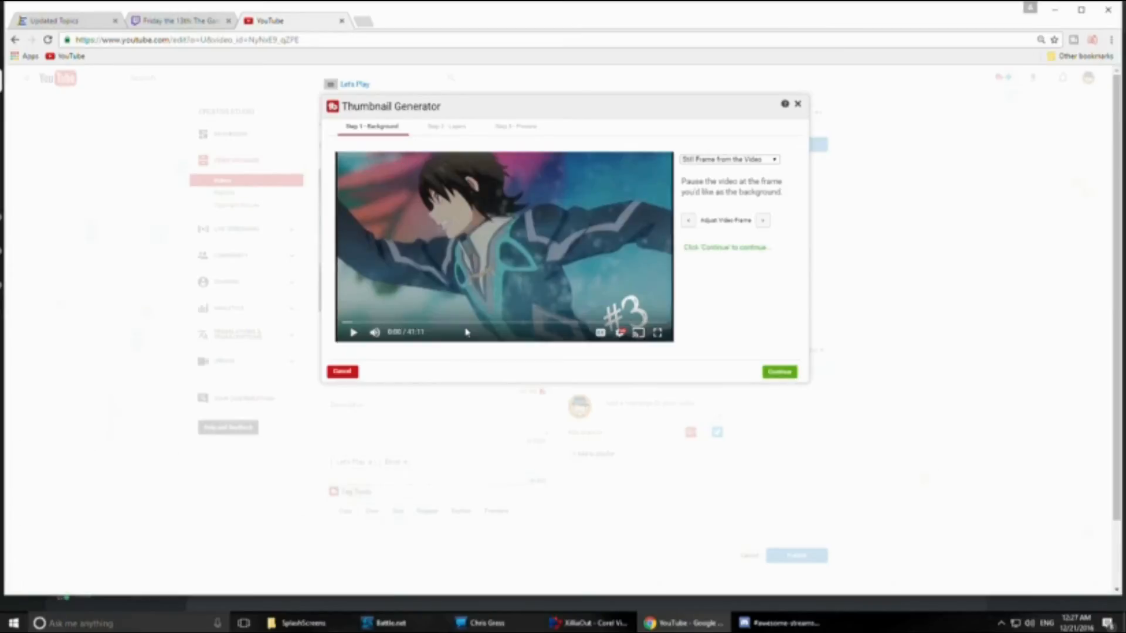
Publish the still frame as the video's thumbnail without adding any layers and close the Thumbnail Generator.
left_click(775, 373)
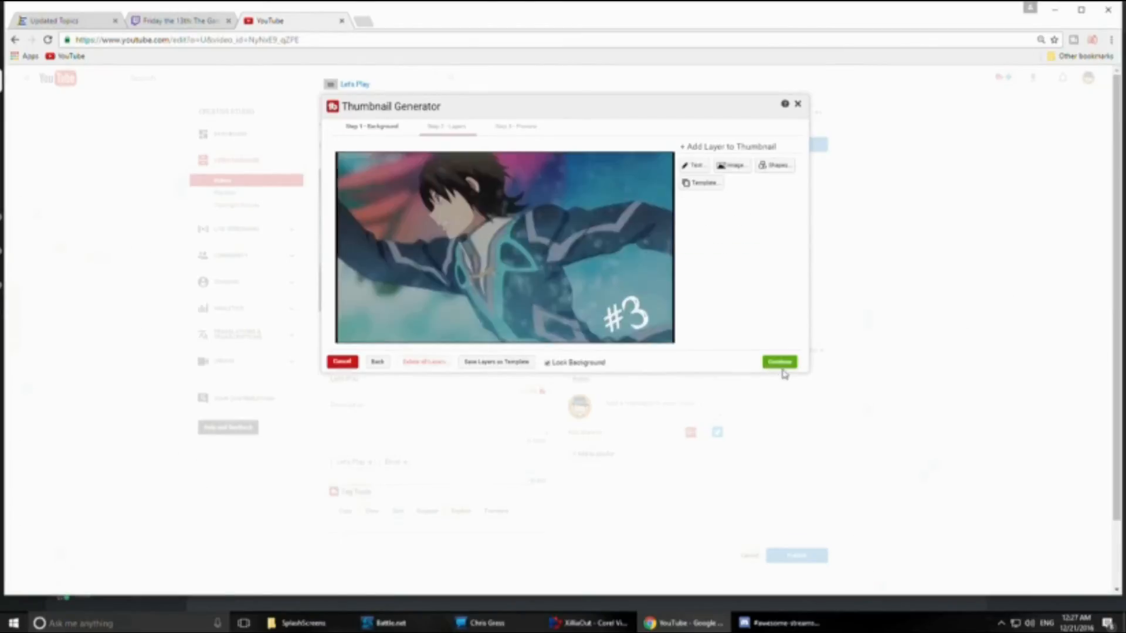
left_click(777, 363)
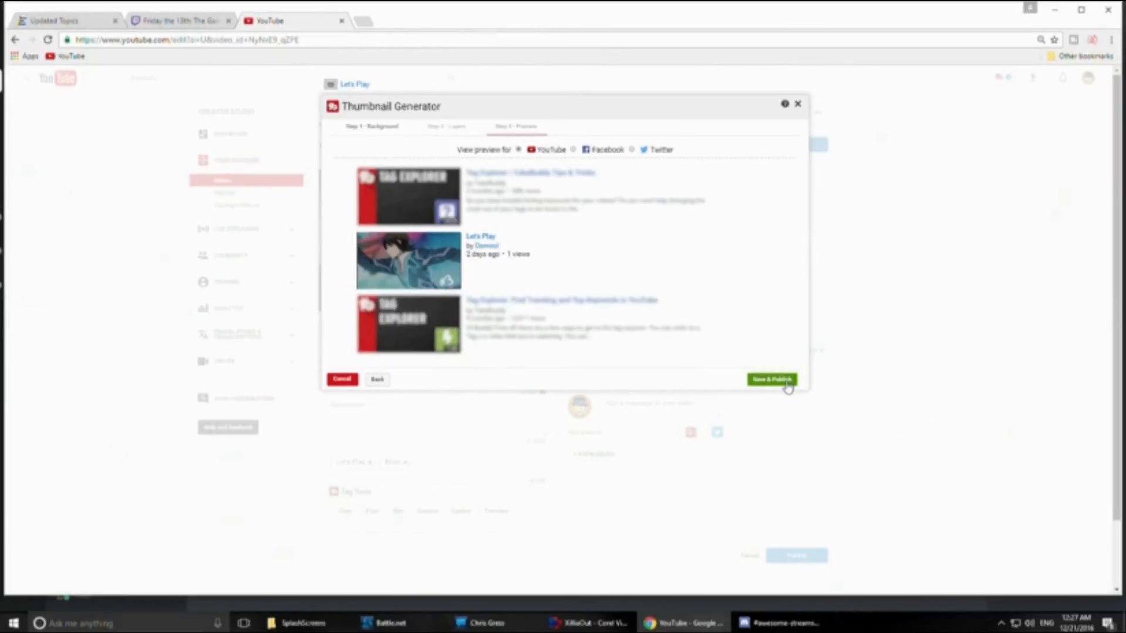
left_click(786, 382)
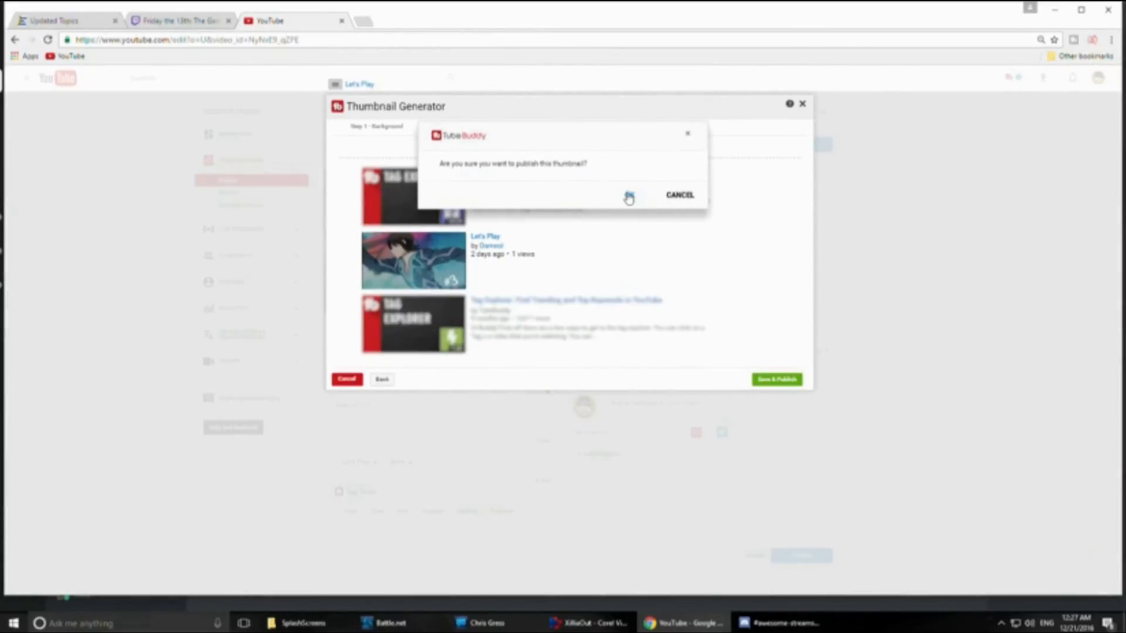
left_click(628, 197)
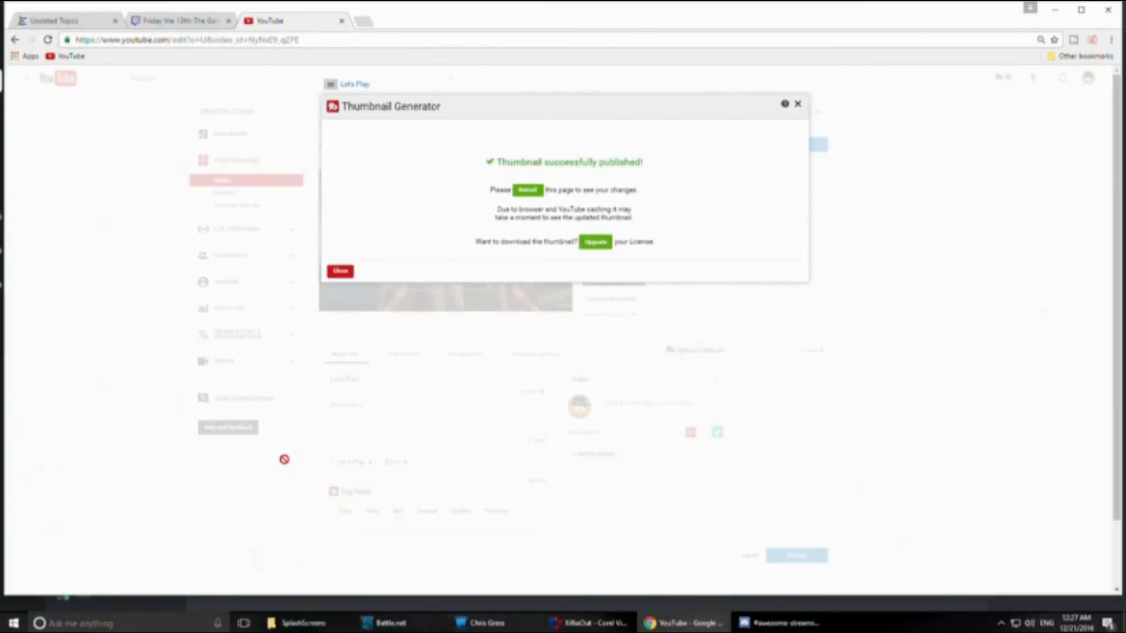
left_click(340, 271)
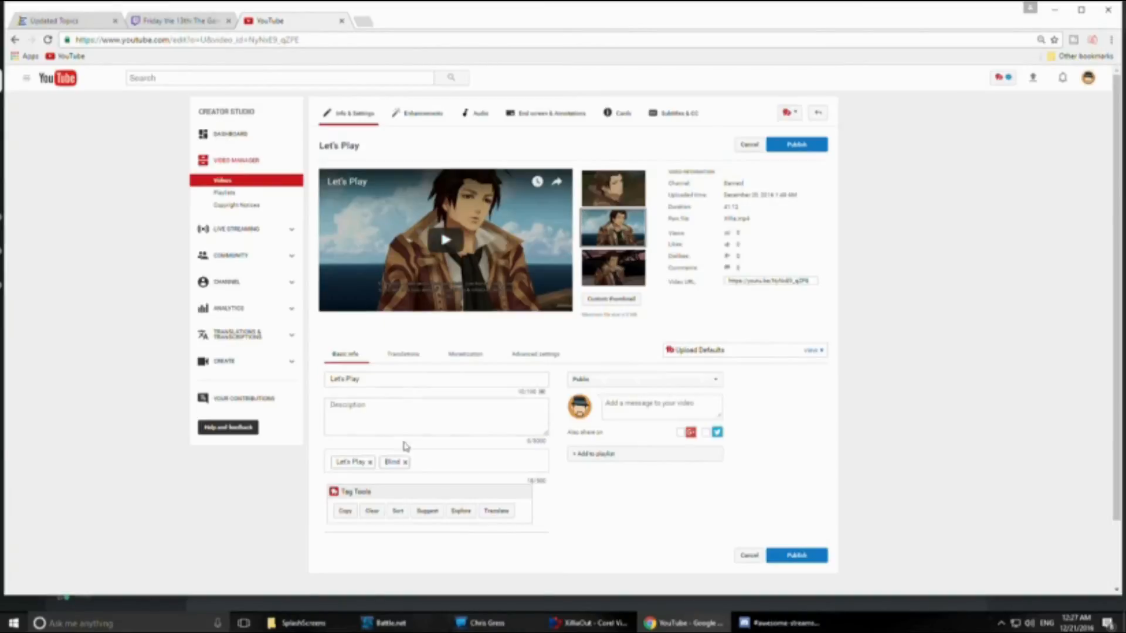
Complete the video title as "Let's Play Tales of Xillia Blind! Episode 03: Escaping from Home".
left_click(397, 379)
type("Tales")
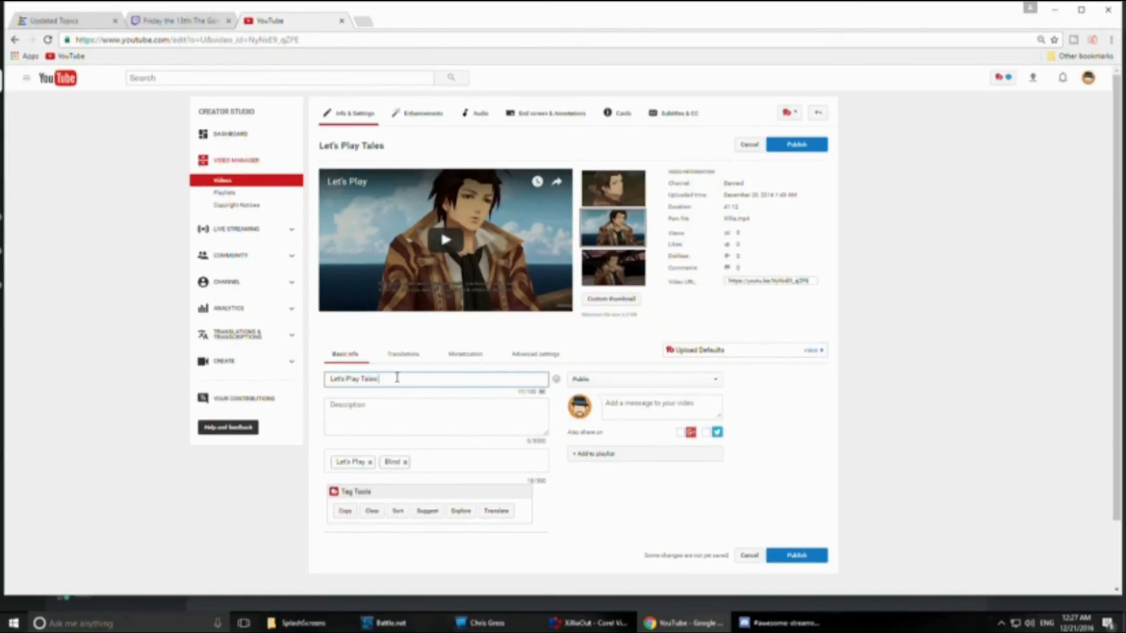
type(" of Xillia Blind! Episode 03")
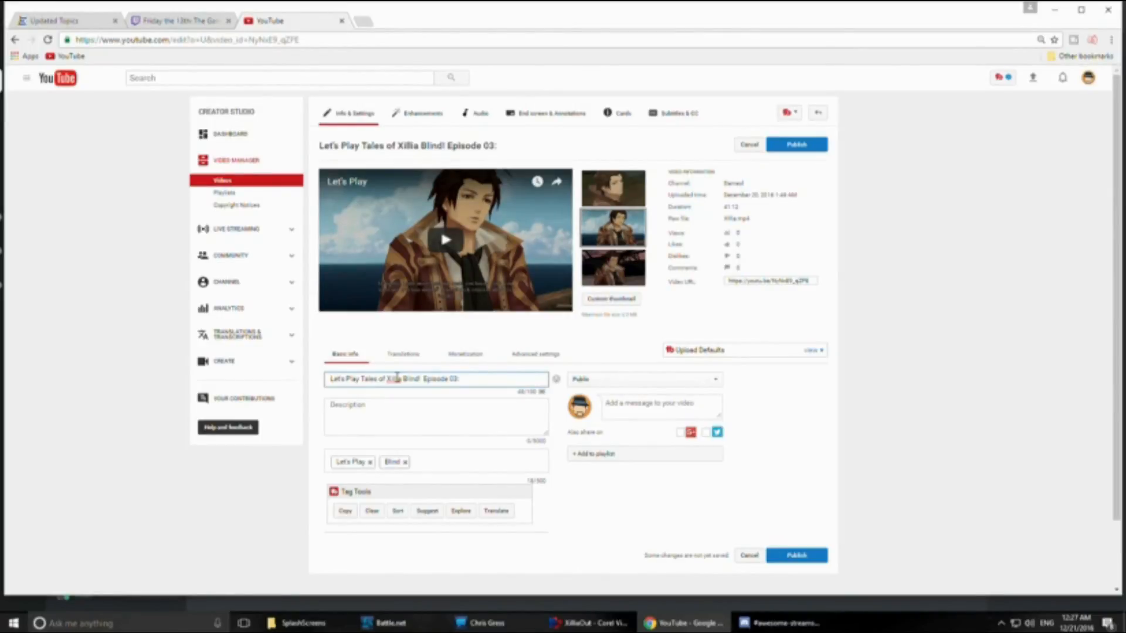
type(":  Escaping fro")
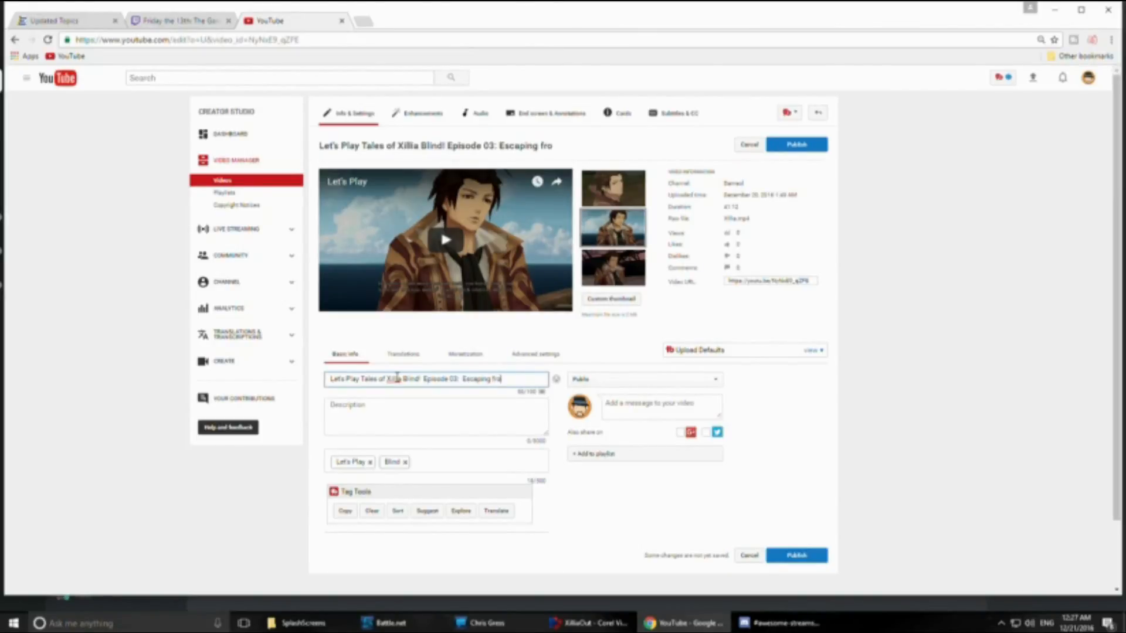
type("m Home")
Enter the description "In this episode our heroic hero bravely bravely runs away and sails to the unknown horizon." and correct its spelling.
key("Tab")
type("In")
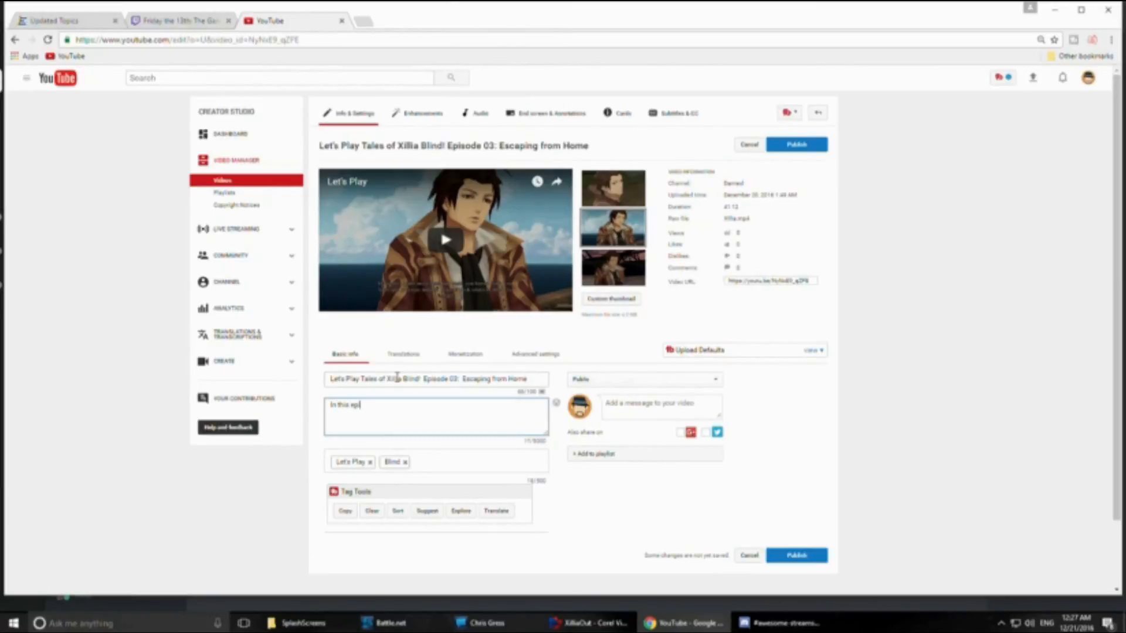
type(" this episode our heroic hero bravely bravely runs away and sails")
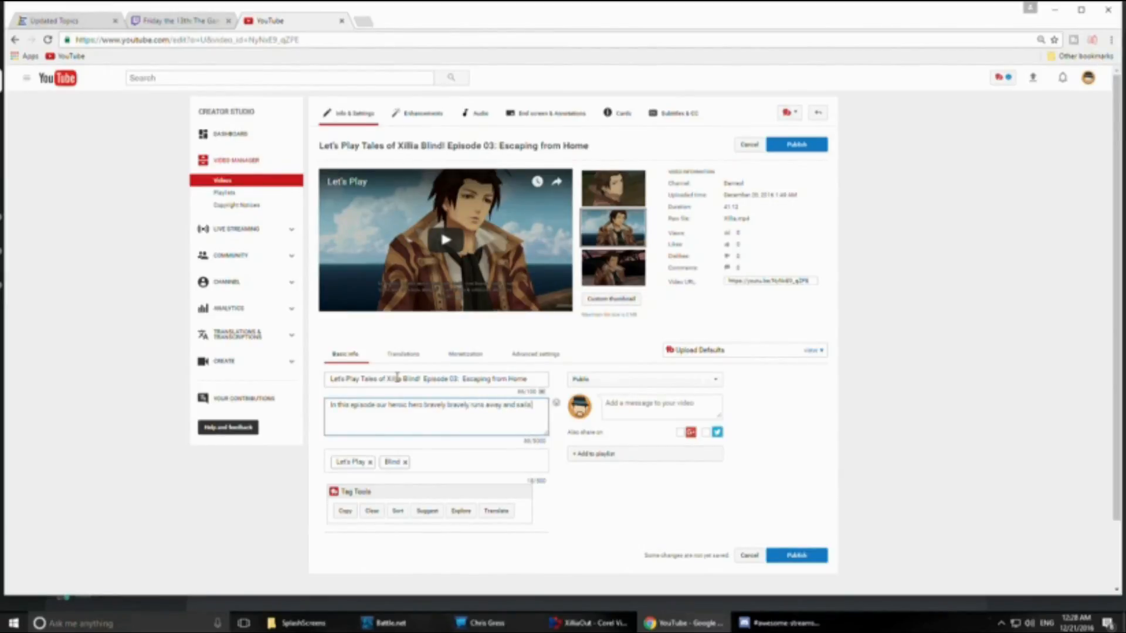
type("the h")
key("BackSpace")
key("BackSpace")
right_click(380, 414)
left_click(410, 187)
Add the tags Tales of Xillia, the channel name and Commentary to the video.
left_click(462, 461)
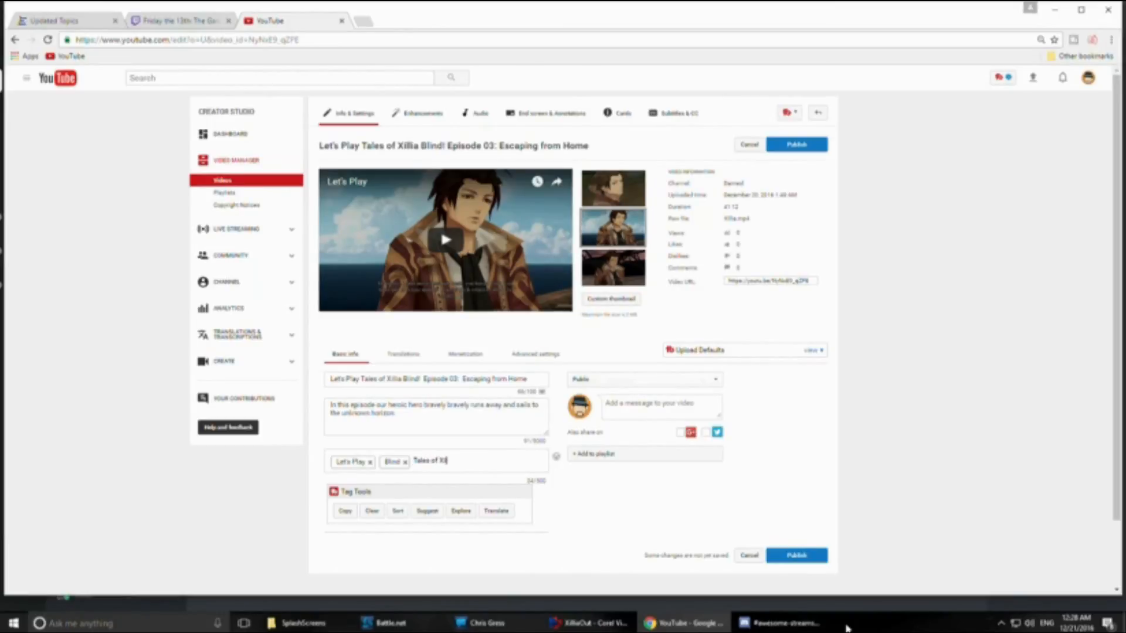
type("Tales of Xillia")
key("Return")
type("Dame")
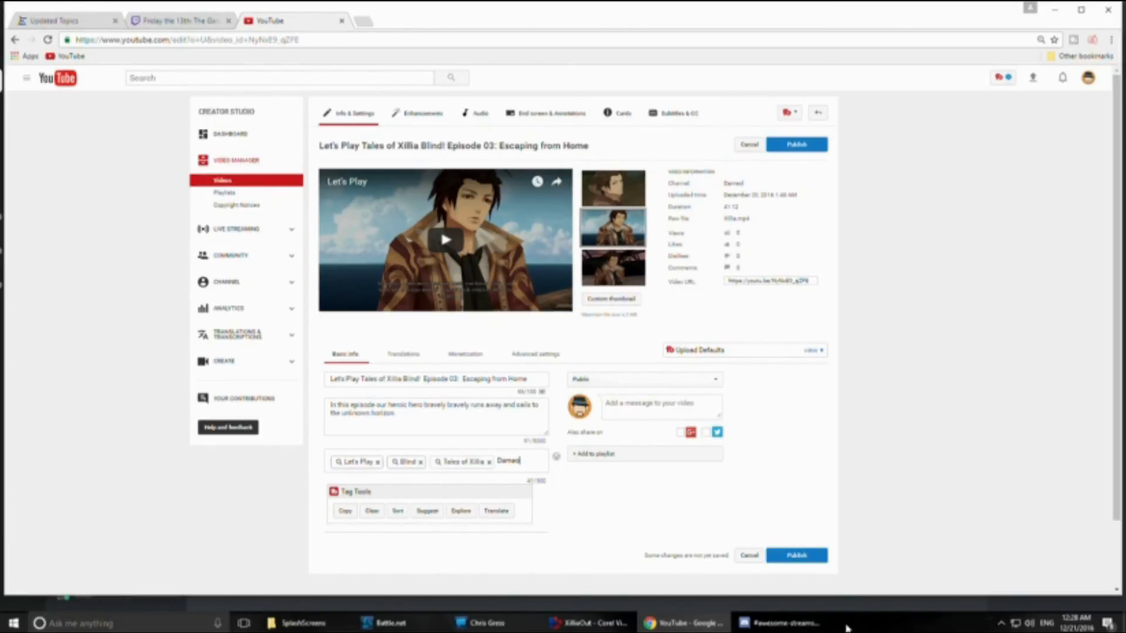
type("d")
key("Return")
type("Commentary")
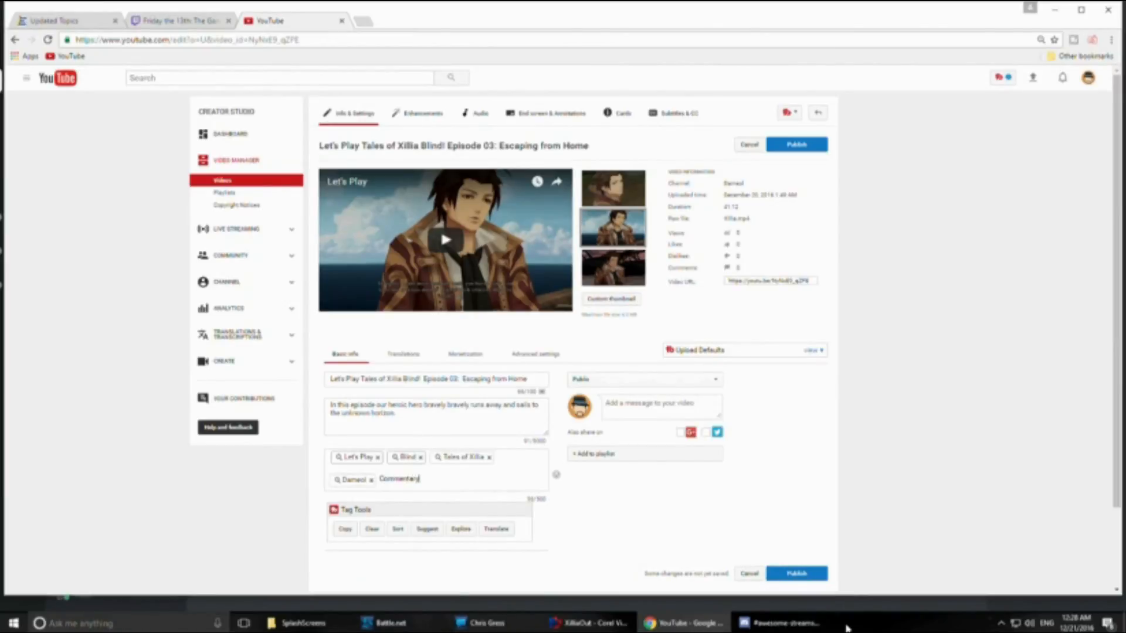
key("Return")
Turn on monetization with ads for the video and look over the playlists it can be added to.
left_click(465, 354)
left_click(400, 376)
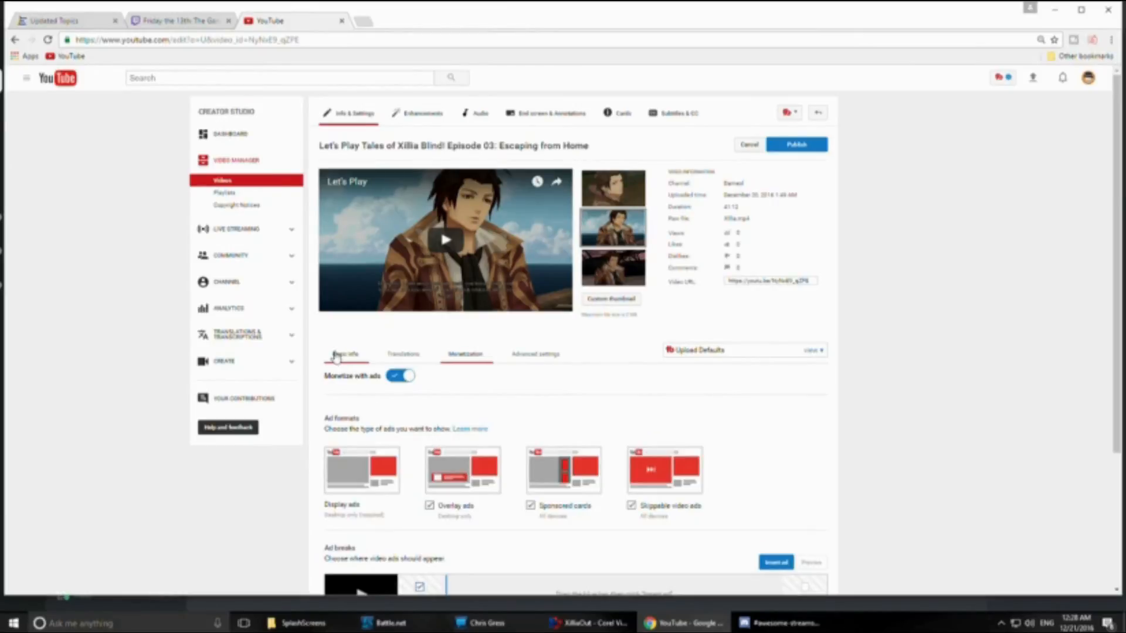
left_click(340, 362)
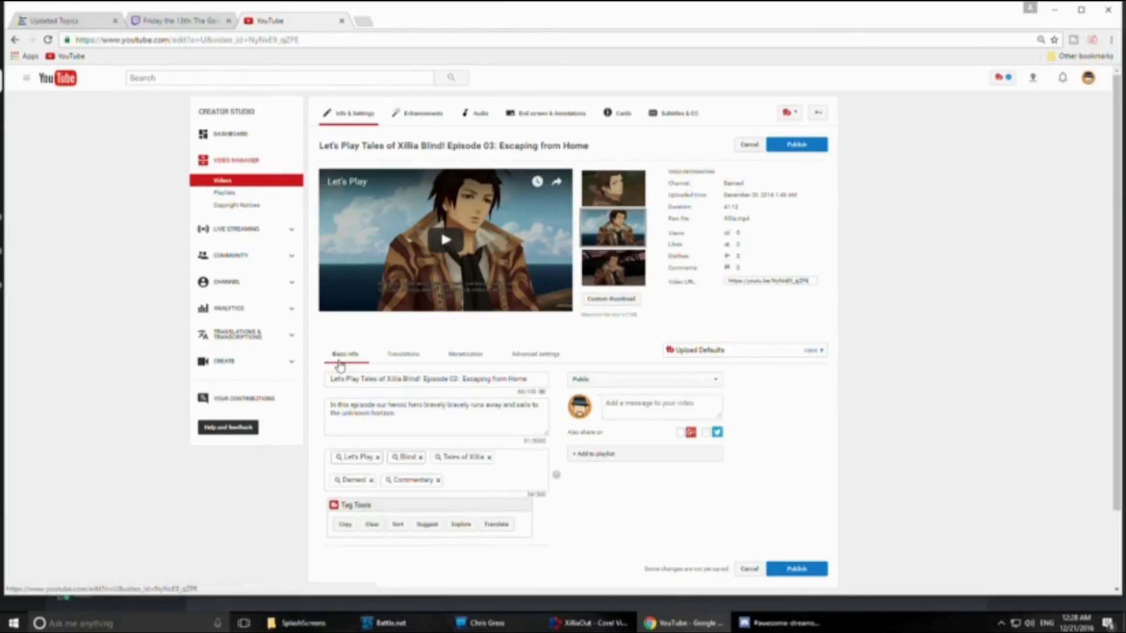
left_click(667, 456)
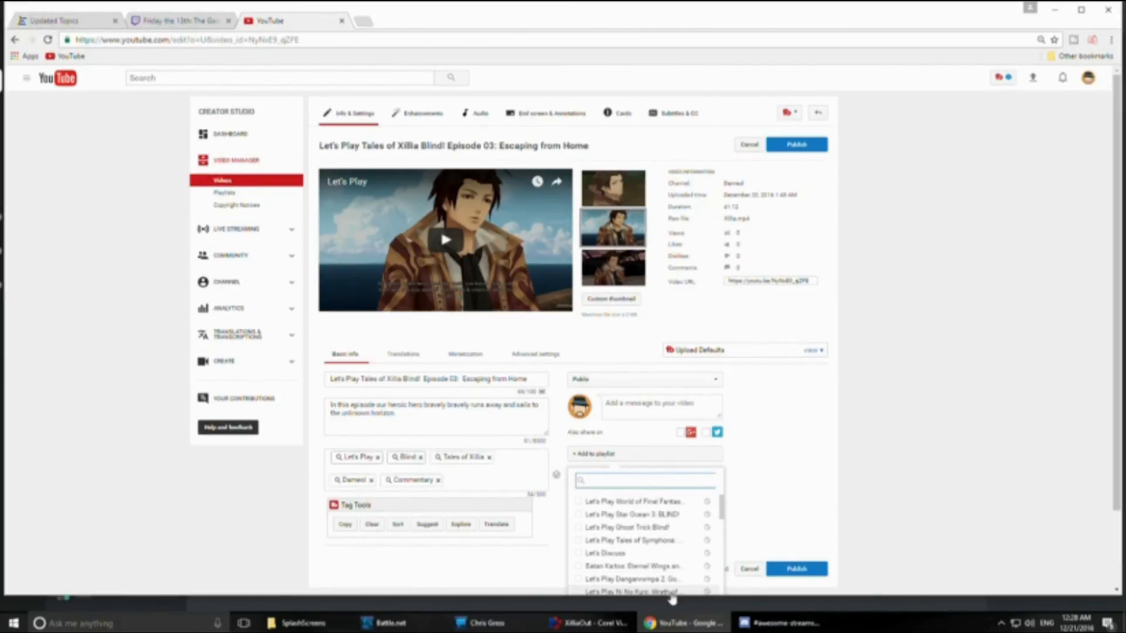
left_click(786, 484)
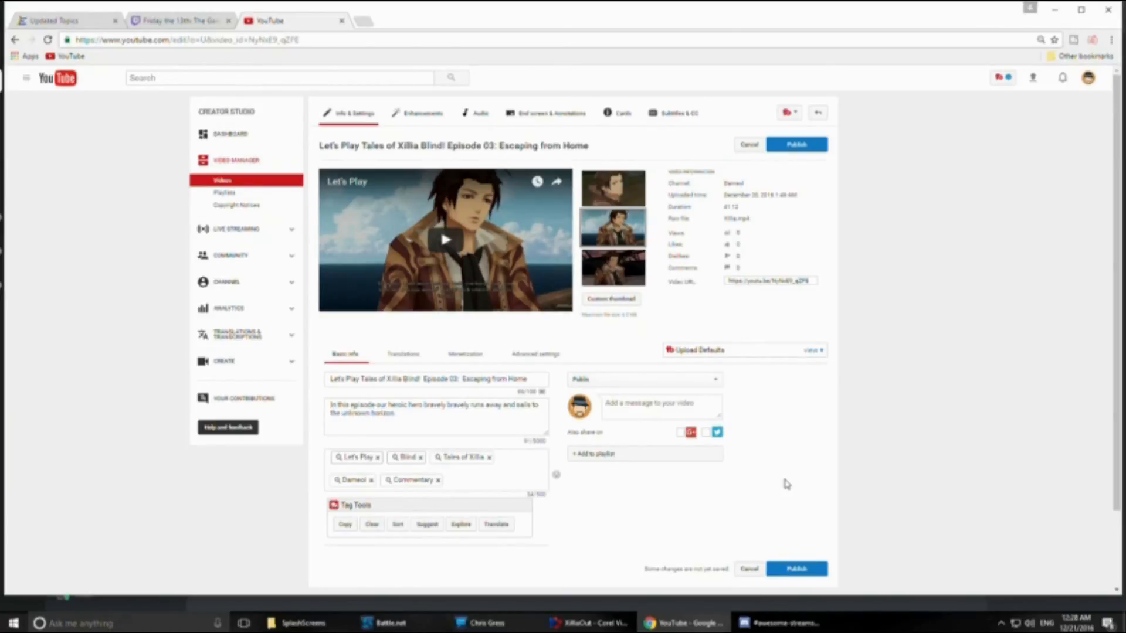
Set the video's visibility to Scheduled for Dec 21, 2016 at 9:00 AM.
left_click(652, 380)
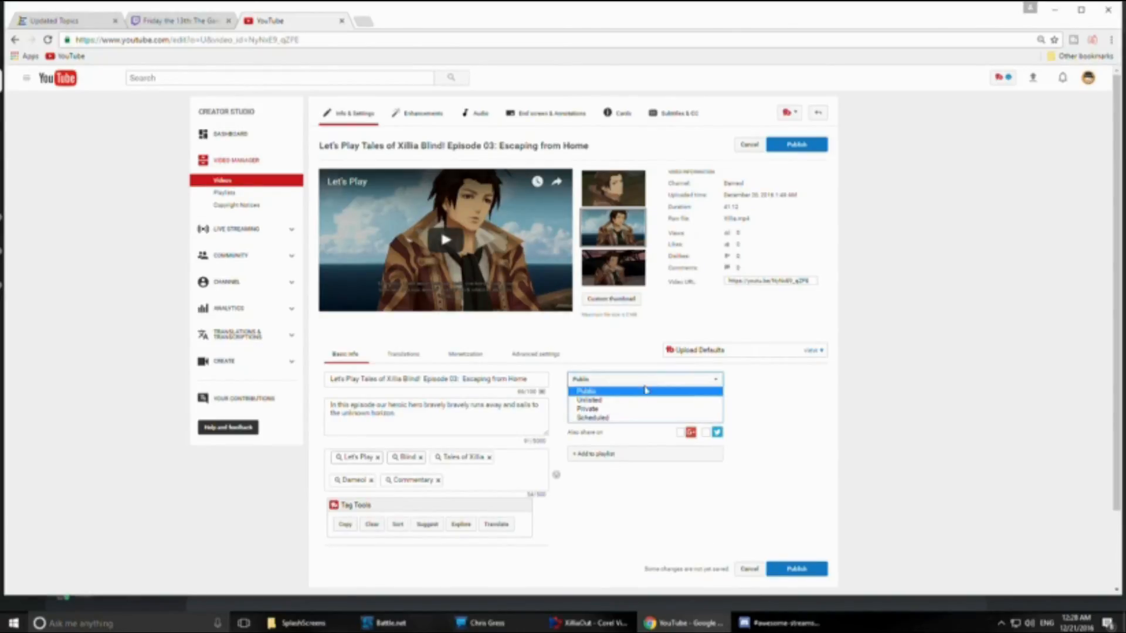
left_click(637, 419)
left_click(615, 402)
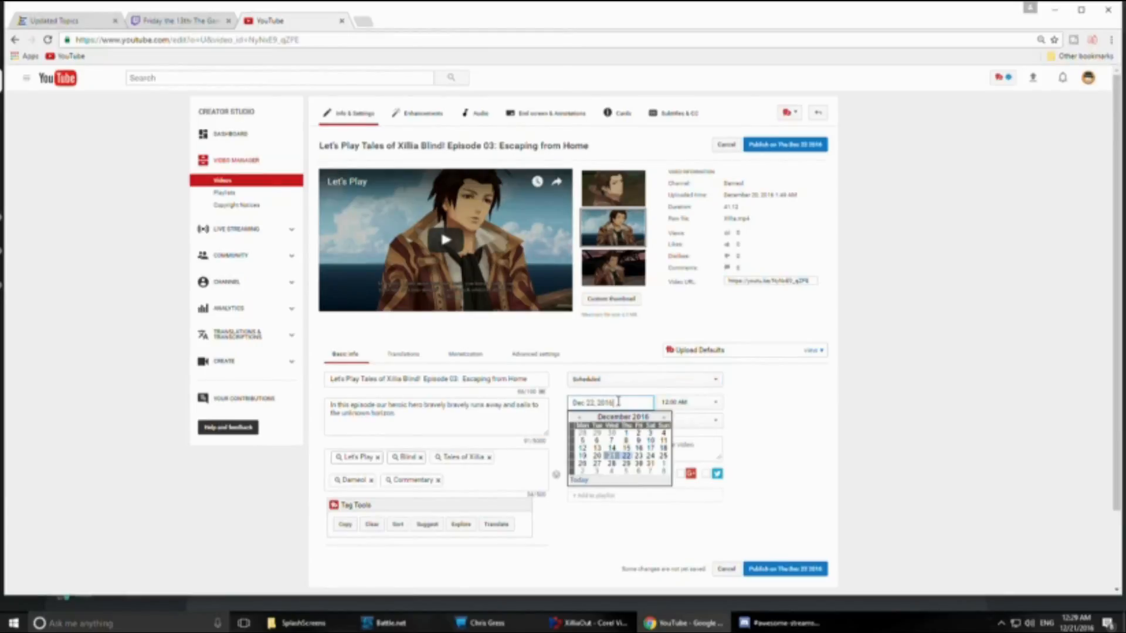
left_click(611, 455)
left_click(697, 403)
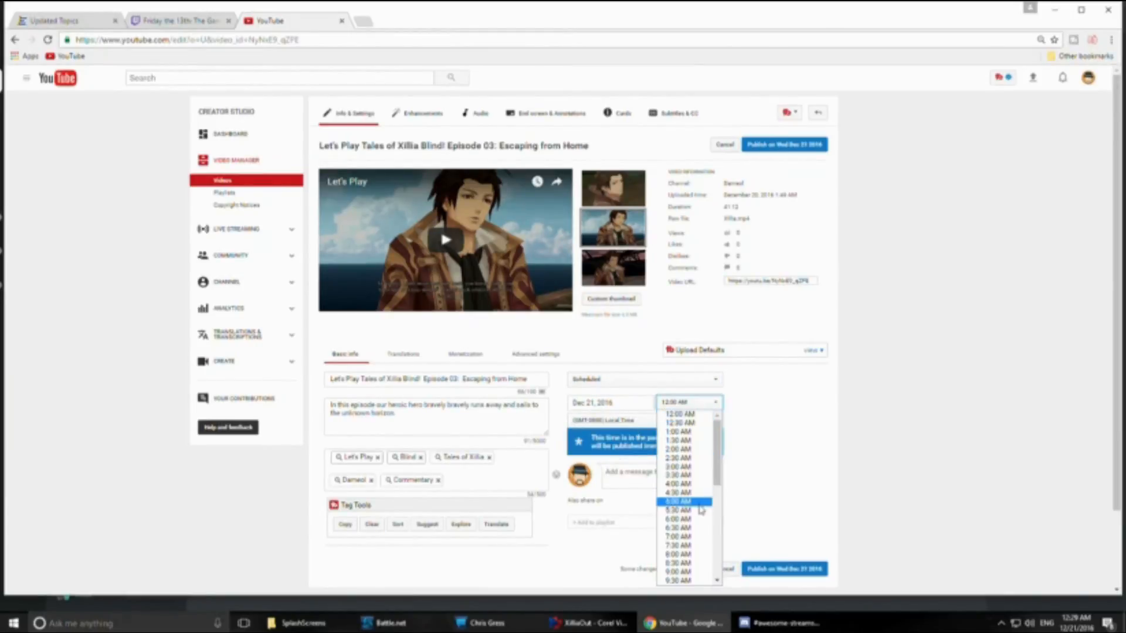
left_click(703, 572)
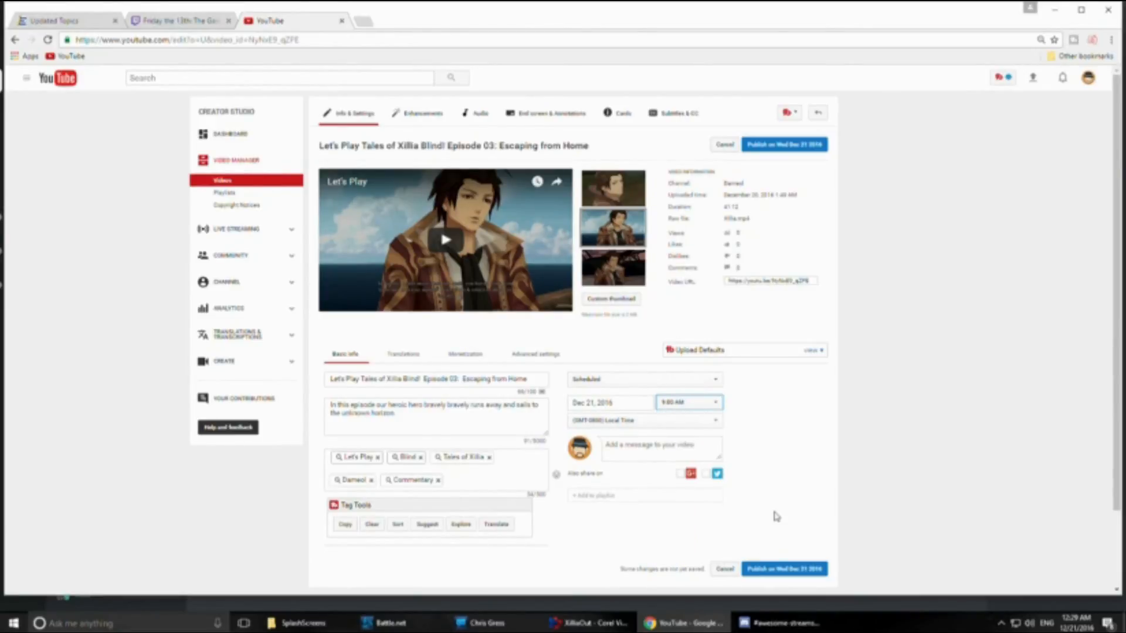
Save the video's scheduled publication and open its end screen editor.
left_click(803, 572)
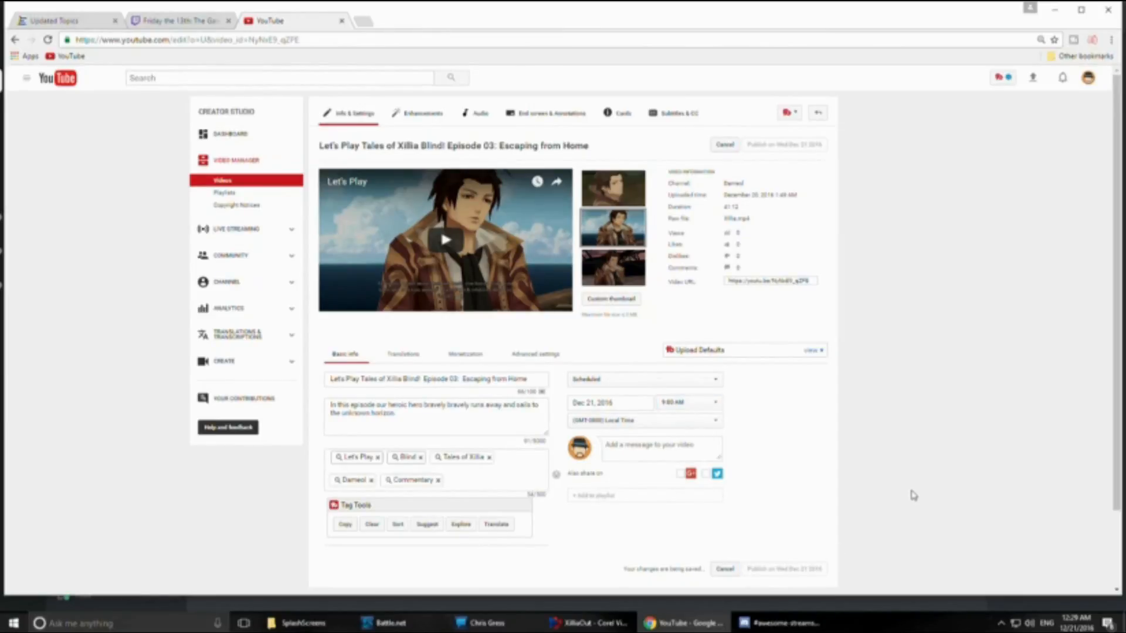
left_click(551, 113)
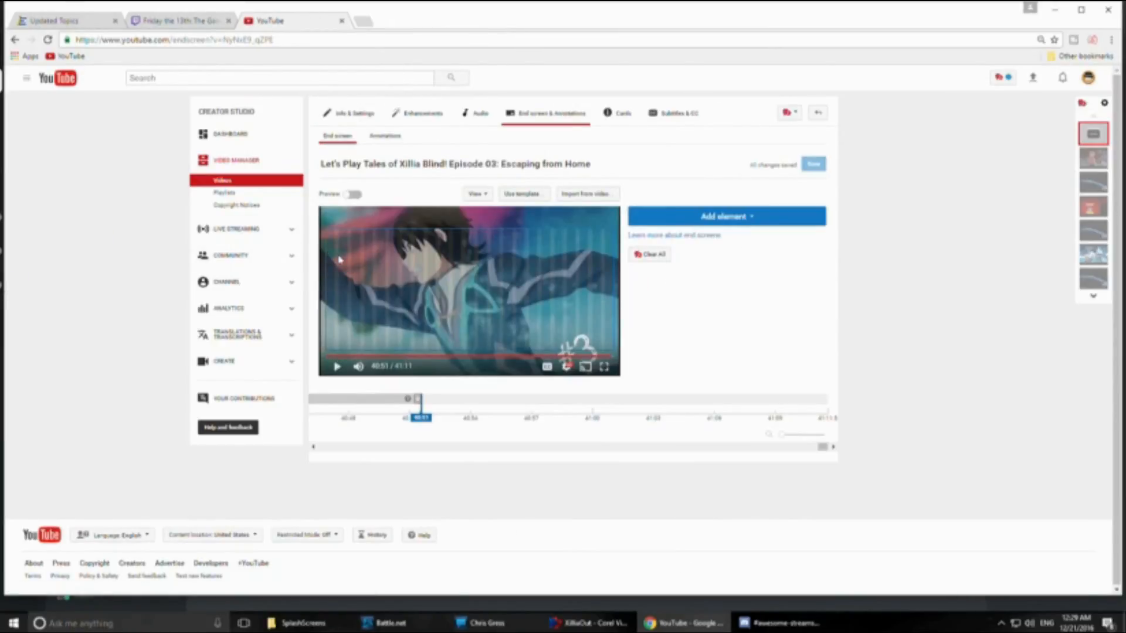
left_click(385, 136)
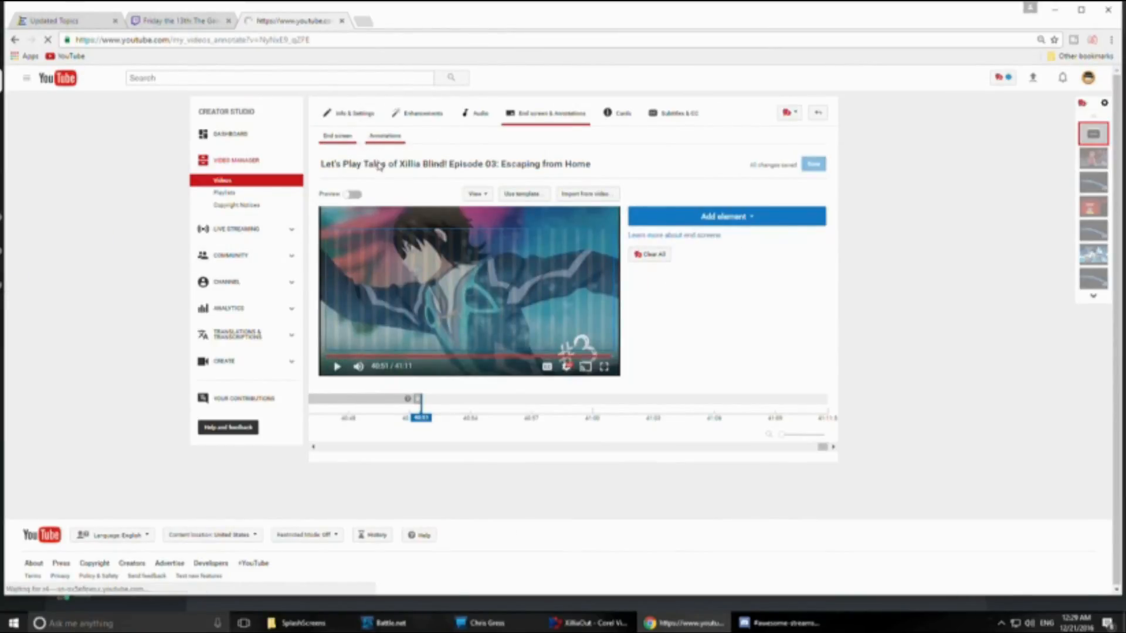
left_click(337, 165)
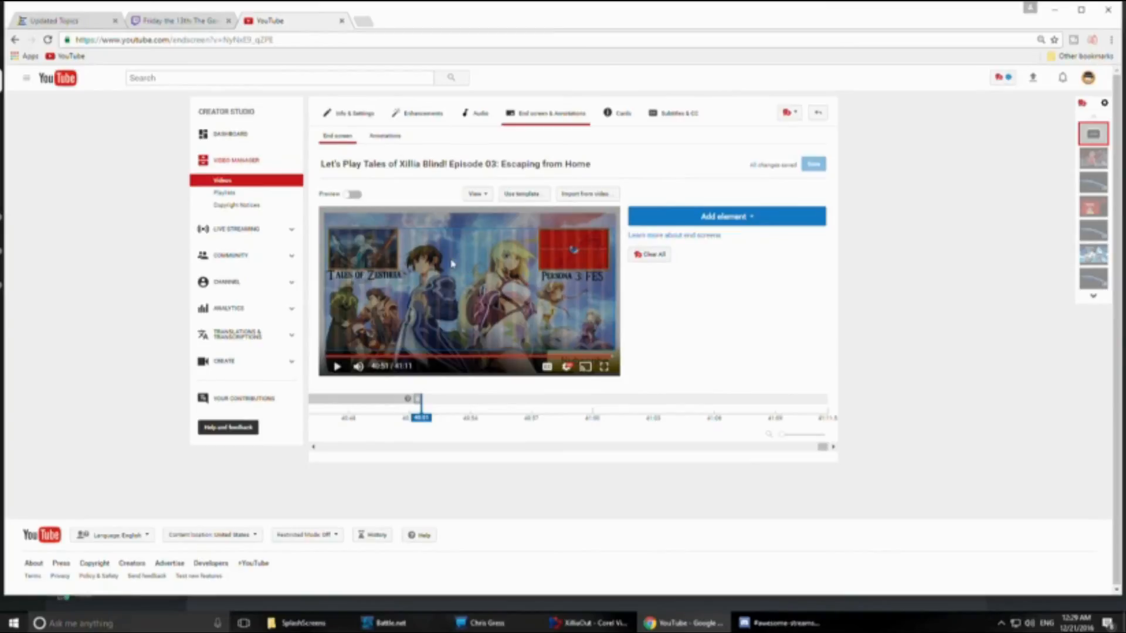
Start a Video or Playlist end screen element with a chosen item and browse the channel's uploads.
left_click(692, 218)
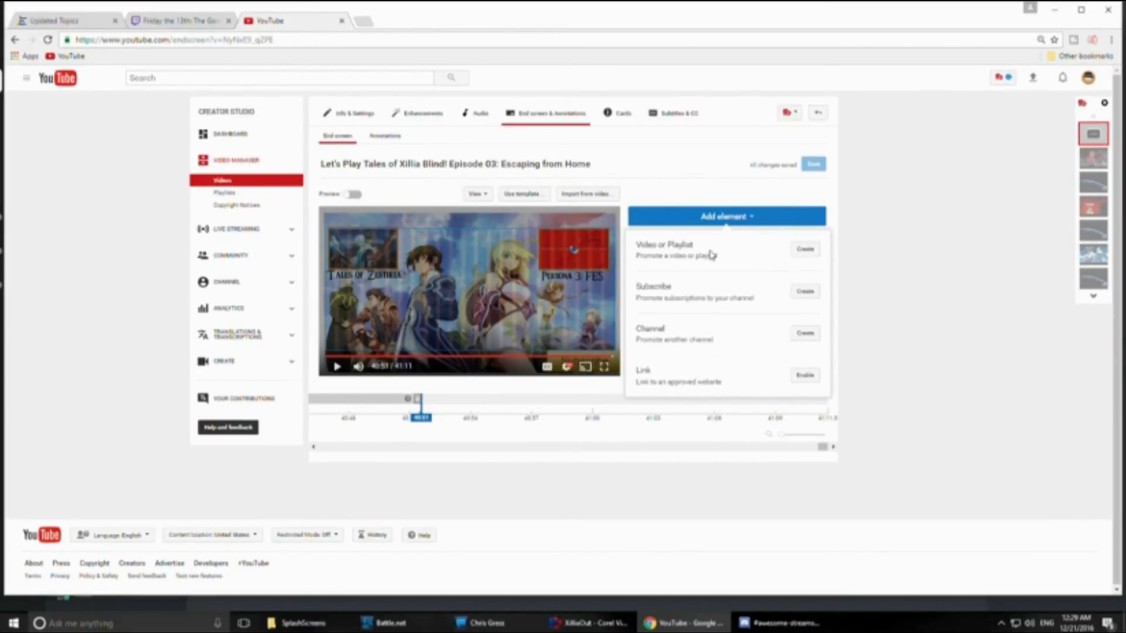
left_click(805, 249)
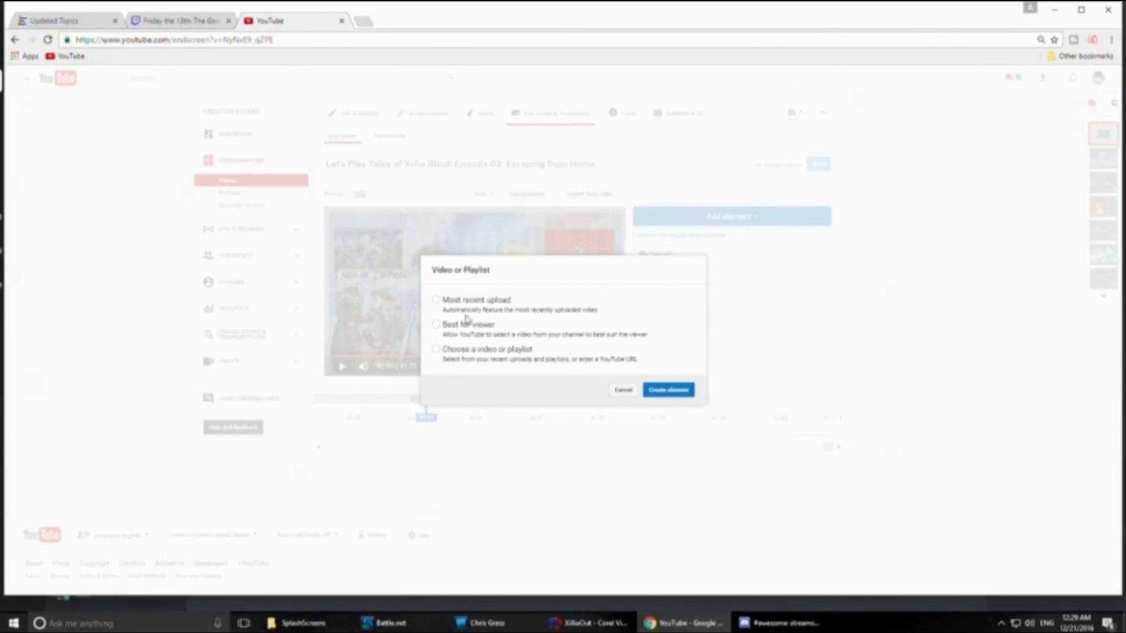
left_click(435, 350)
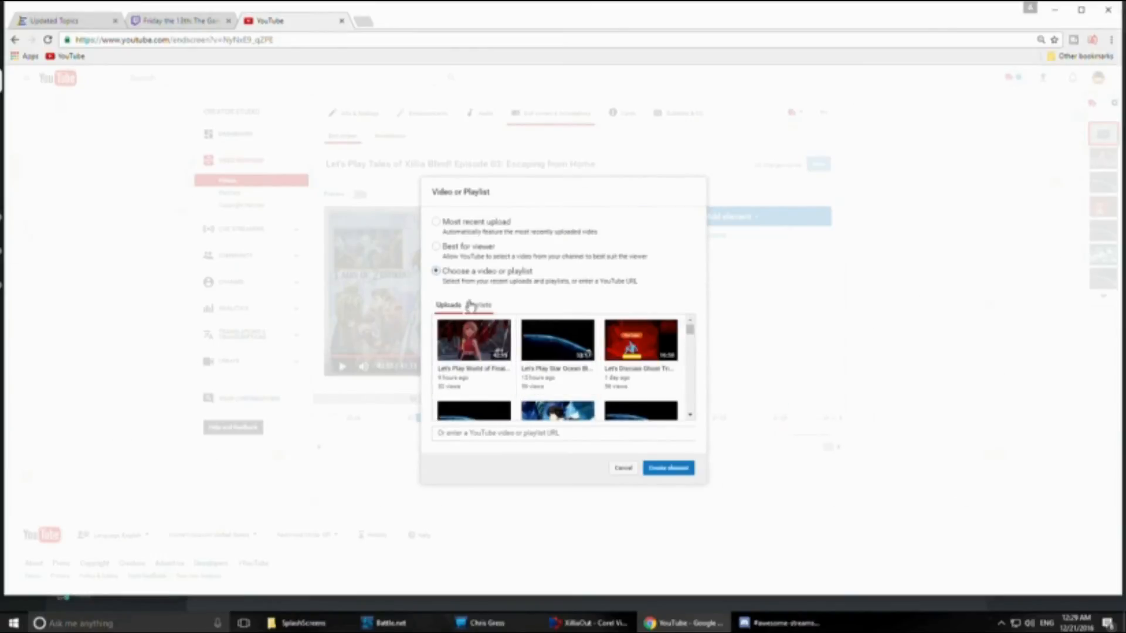
scroll(597, 382, "down", 1)
scroll(596, 381, "down", 5)
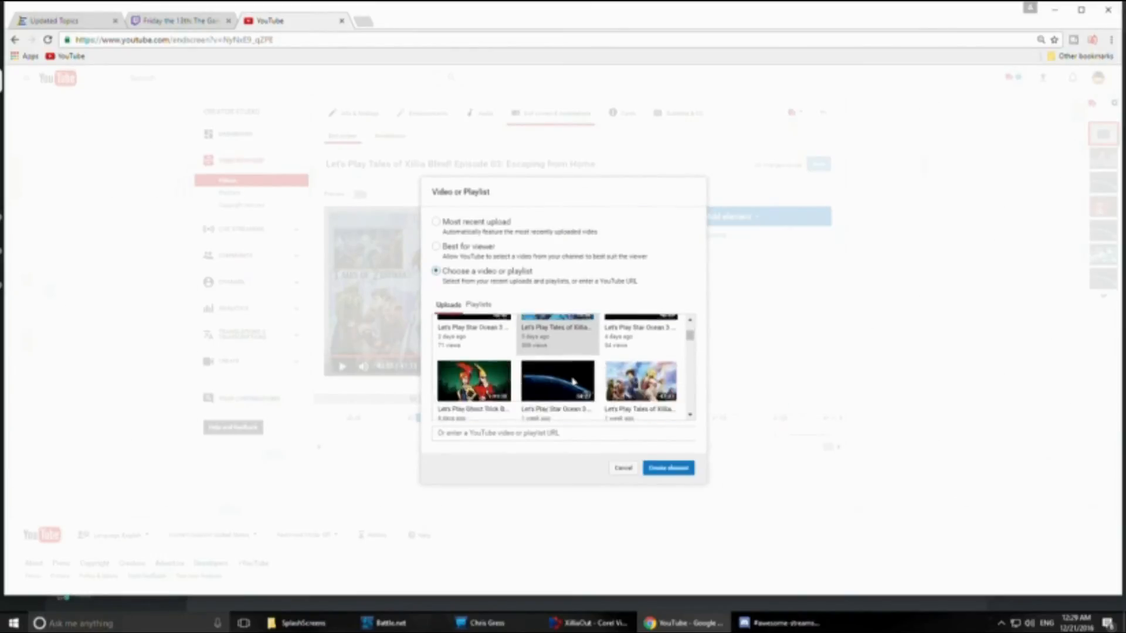
scroll(587, 387, "down", 4)
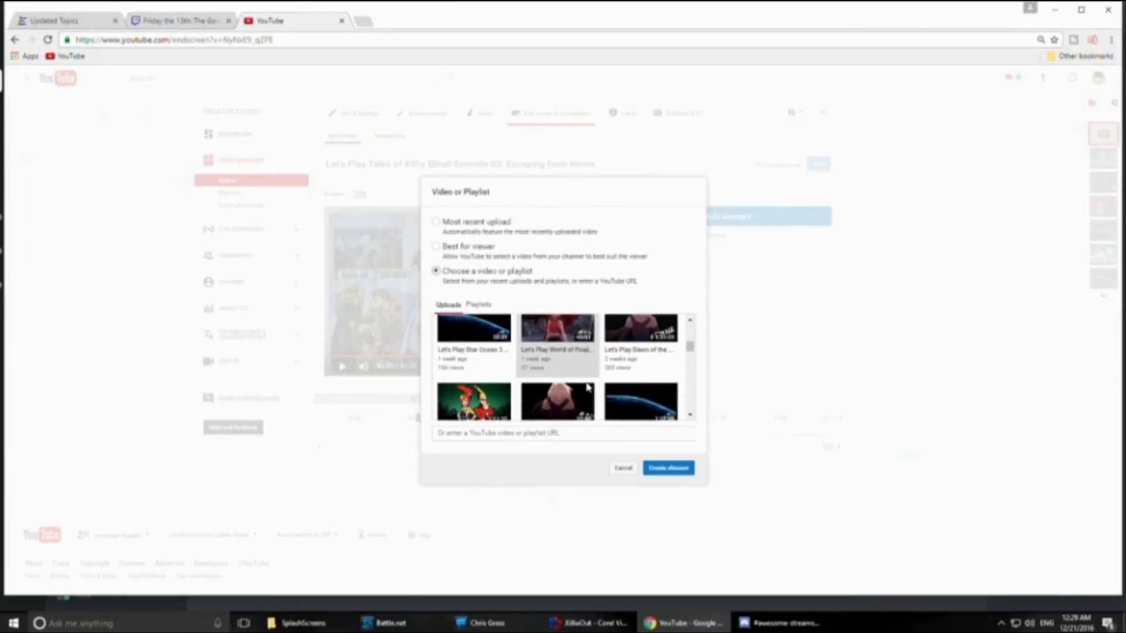
scroll(597, 392, "up", 5)
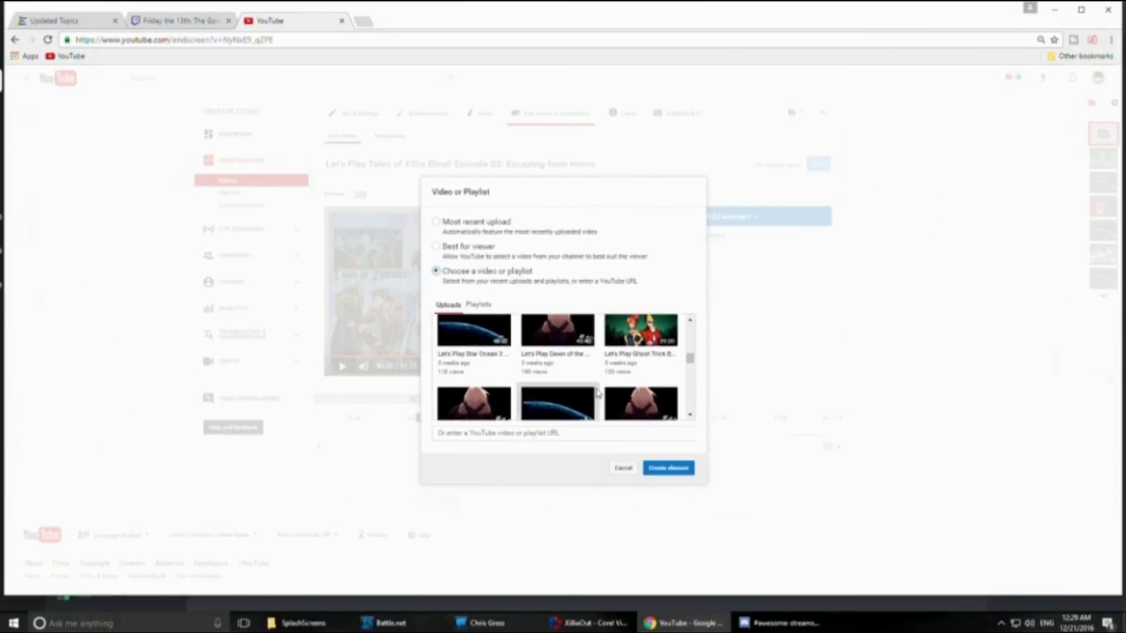
Create an end screen element that links to the playlist Let's Play Tales of Zestiria BLIND!
left_click(476, 304)
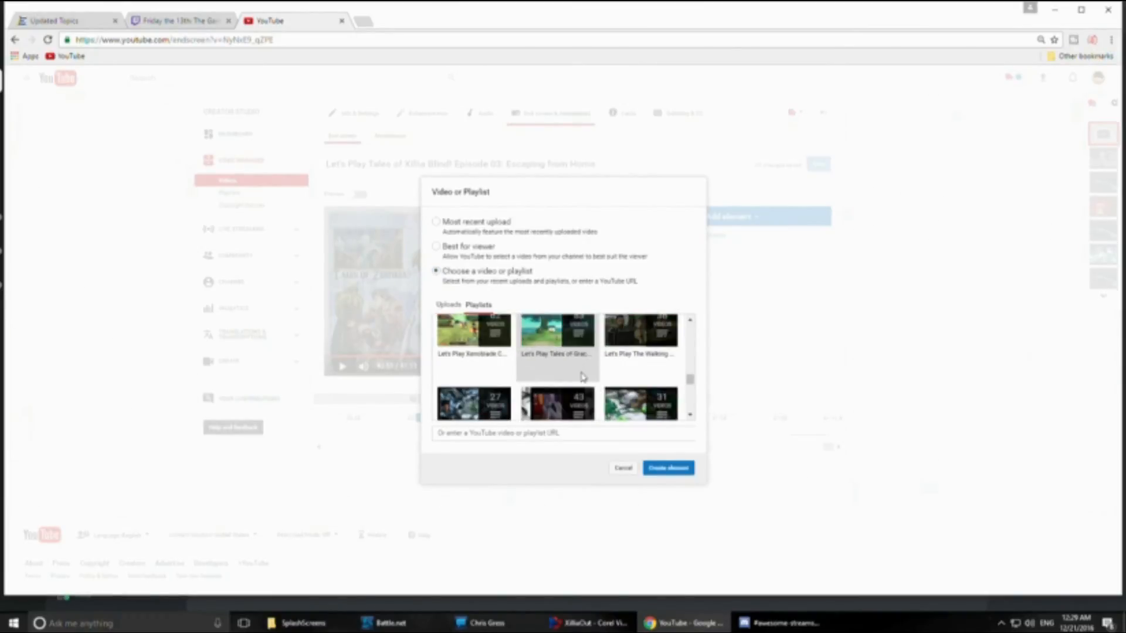
scroll(592, 374, "down", 3)
scroll(582, 377, "down", 3)
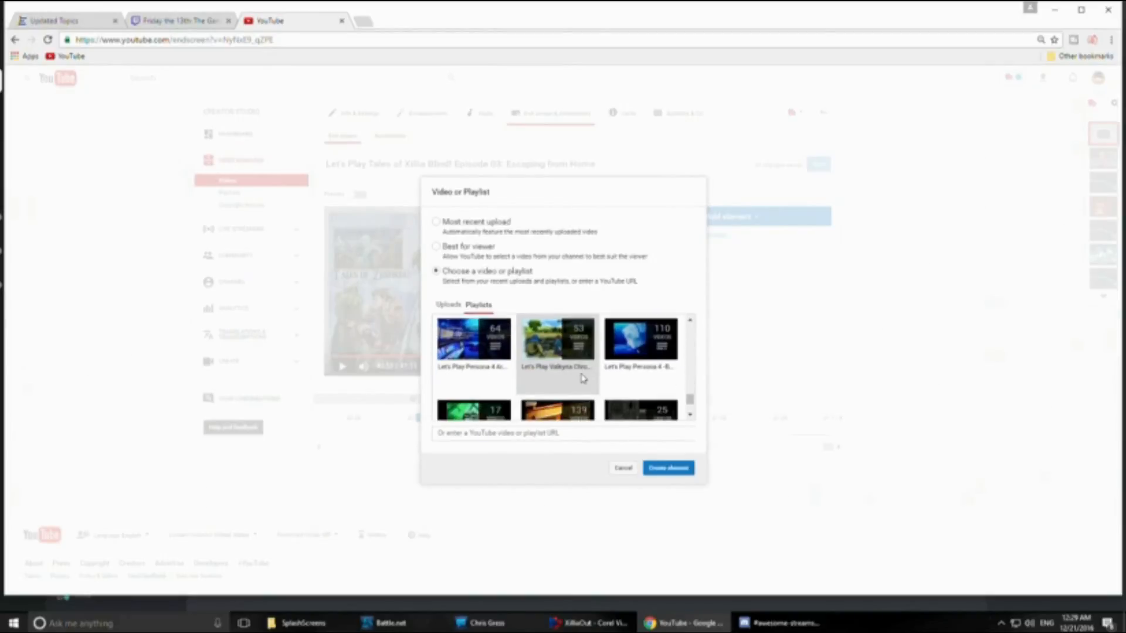
scroll(582, 379, "down", 1)
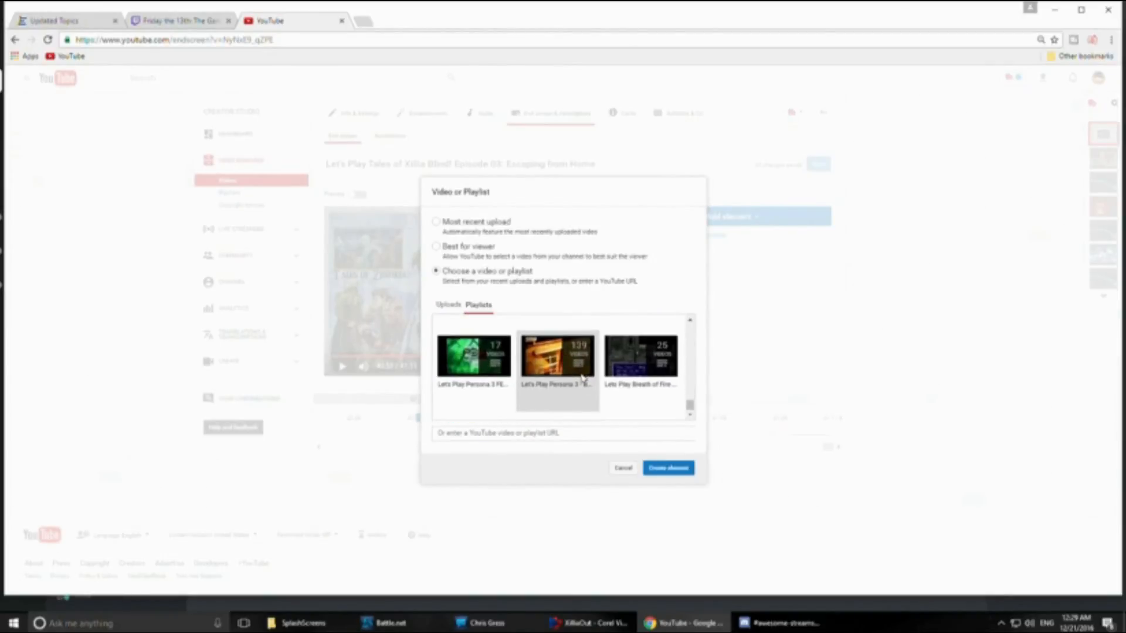
scroll(582, 377, "up", 5)
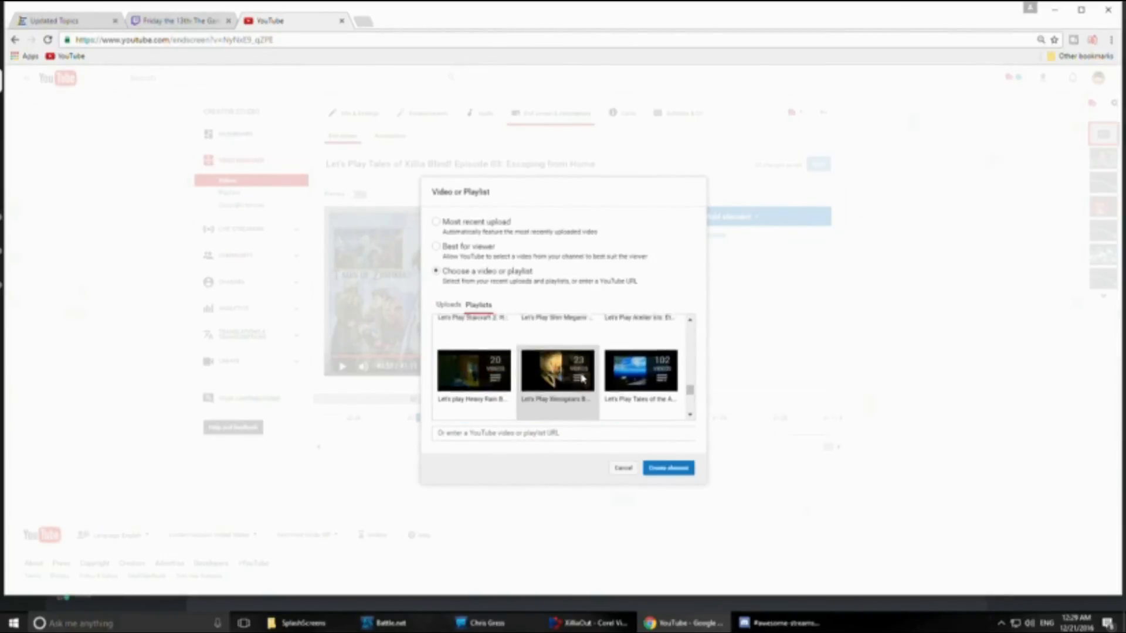
scroll(582, 377, "up", 6)
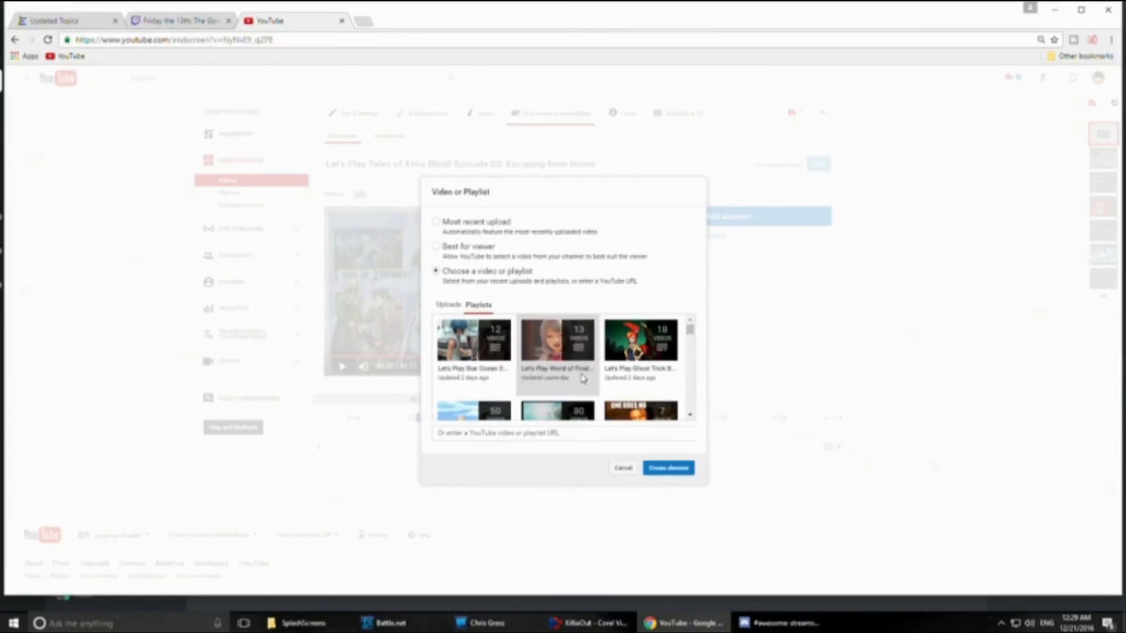
scroll(583, 374, "down", 2)
scroll(587, 369, "down", 2)
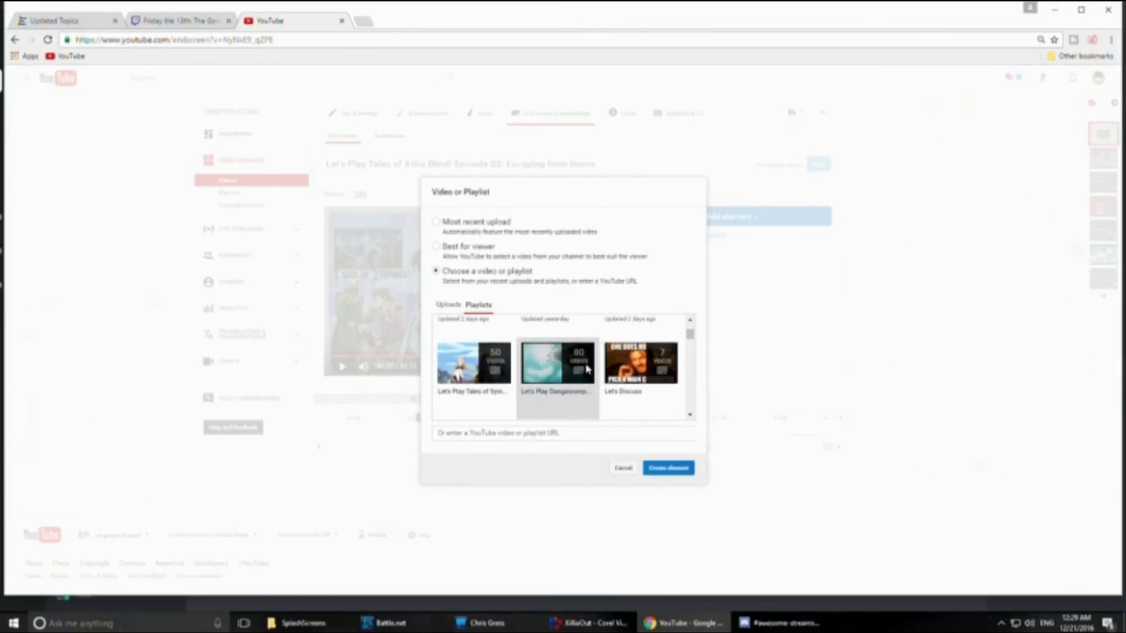
scroll(587, 368, "down", 3)
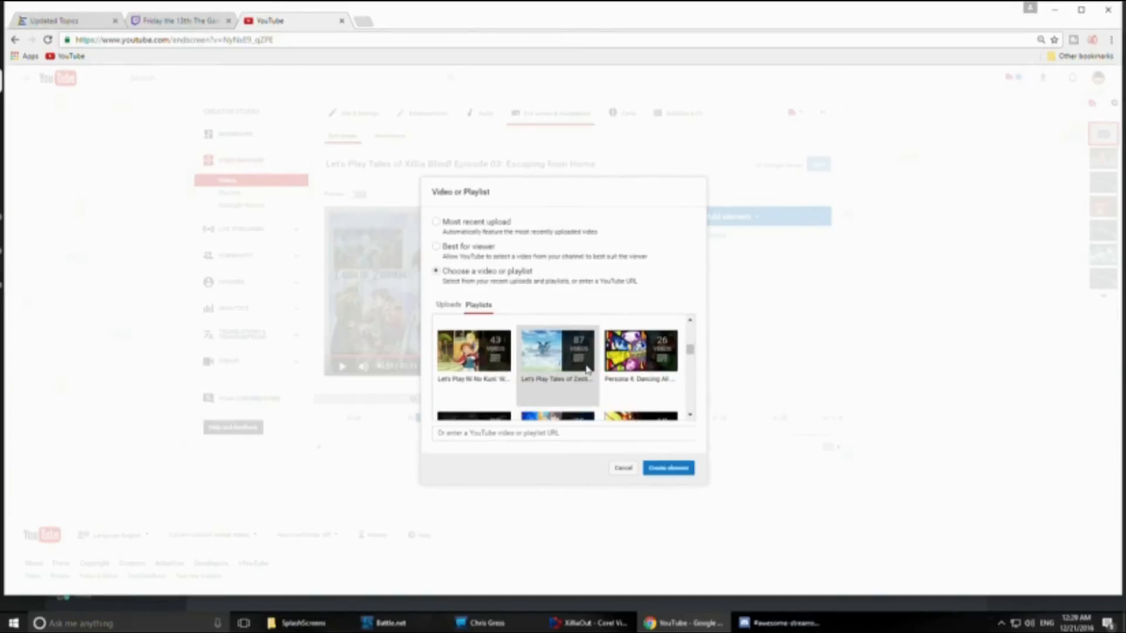
scroll(587, 369, "down", 5)
left_click(551, 363)
left_click(658, 468)
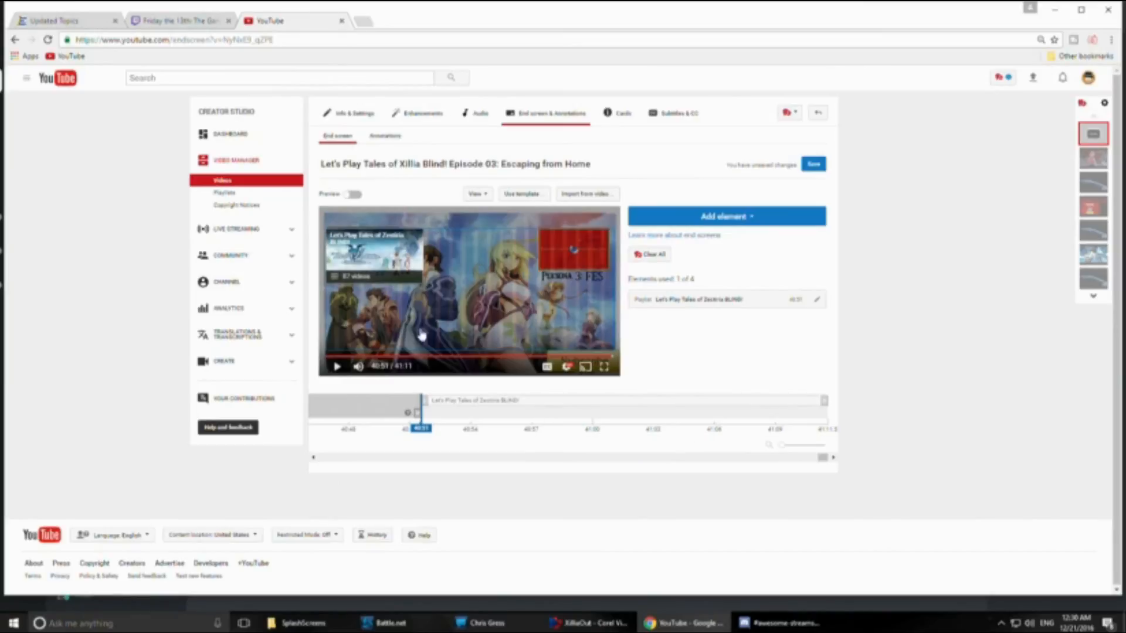
Try to fit the playlist element to the Tales of Zestiria frame, checking it against the playing end screen.
left_click_drag(405, 281, 368, 264)
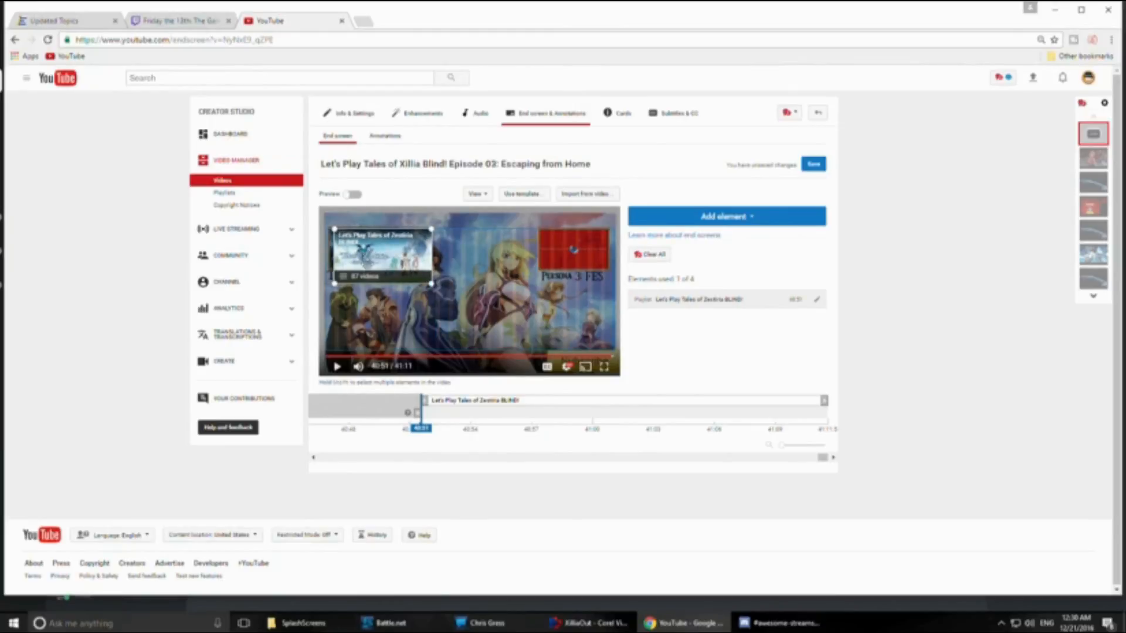
left_click(338, 369)
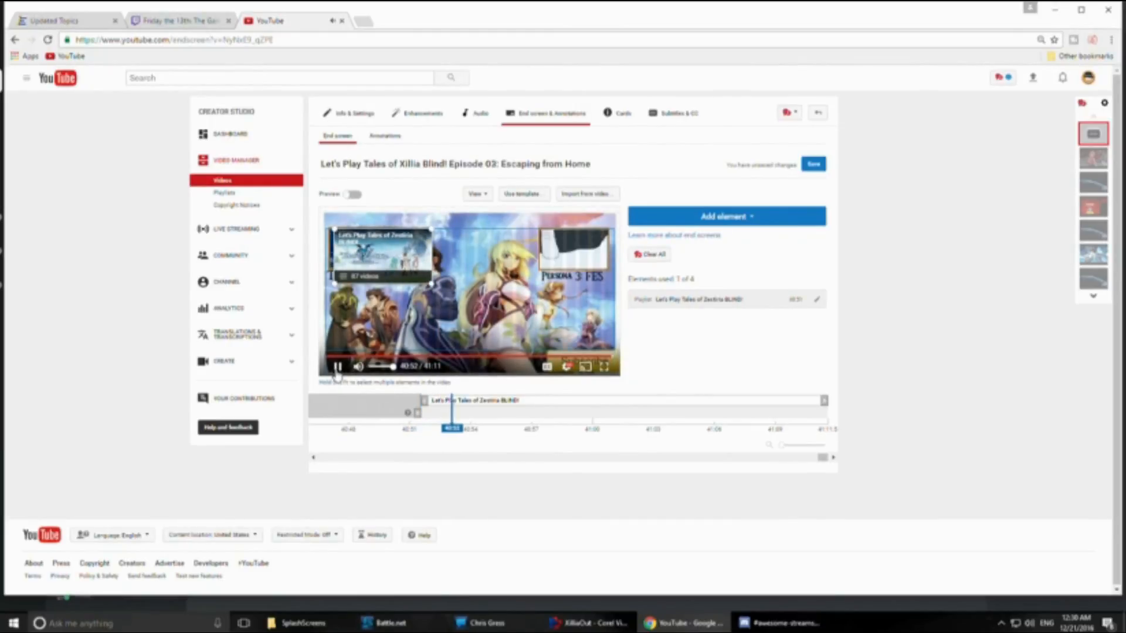
left_click(337, 368)
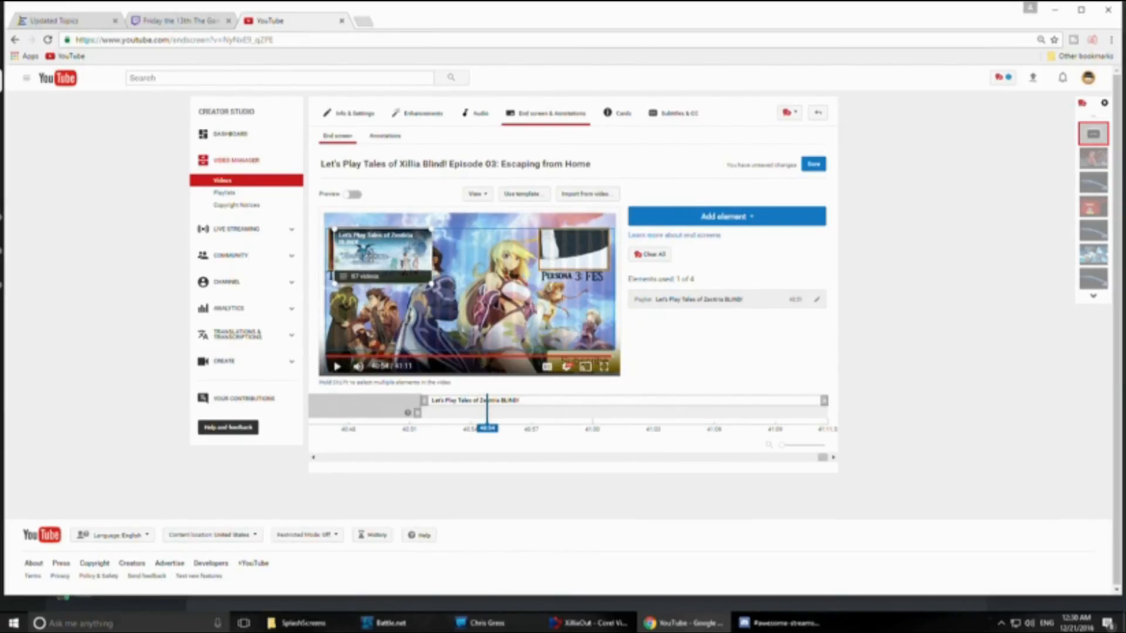
left_click_drag(370, 256, 426, 285)
right_click(426, 286)
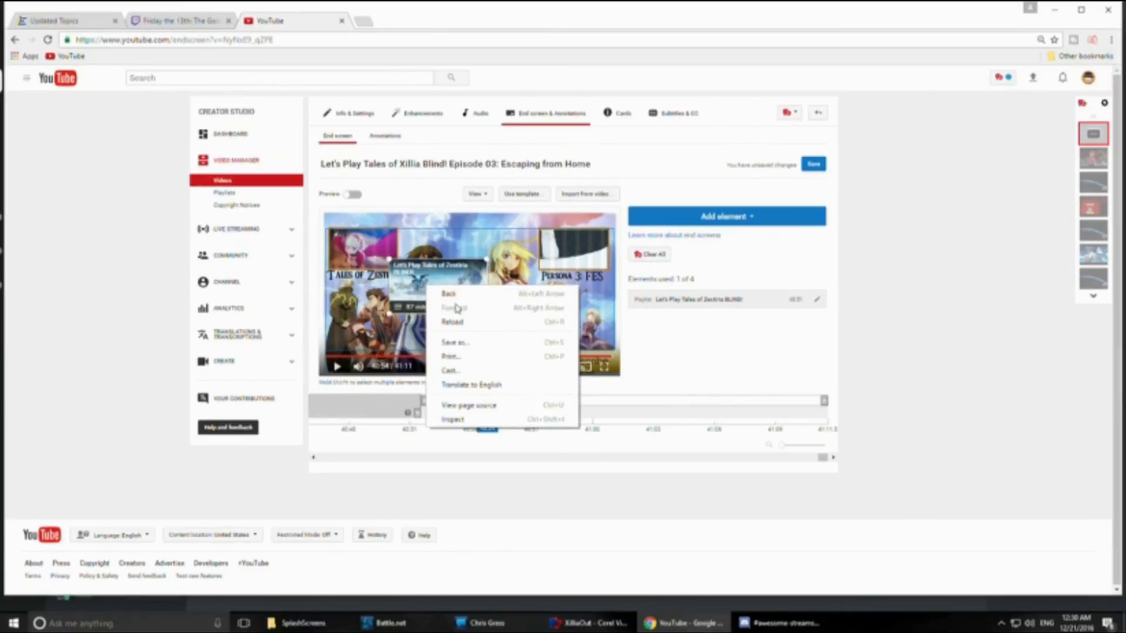
left_click(459, 412)
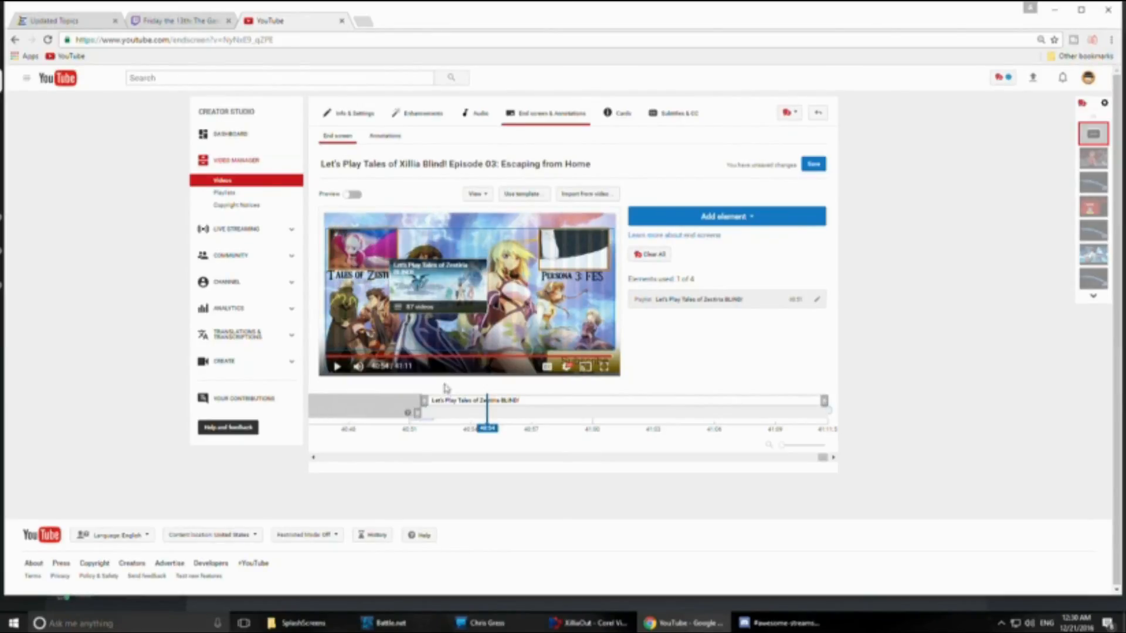
Leave the end screen editor without saving and pause the video at 40:51 in the annotations editor.
left_click(384, 139)
left_click(606, 106)
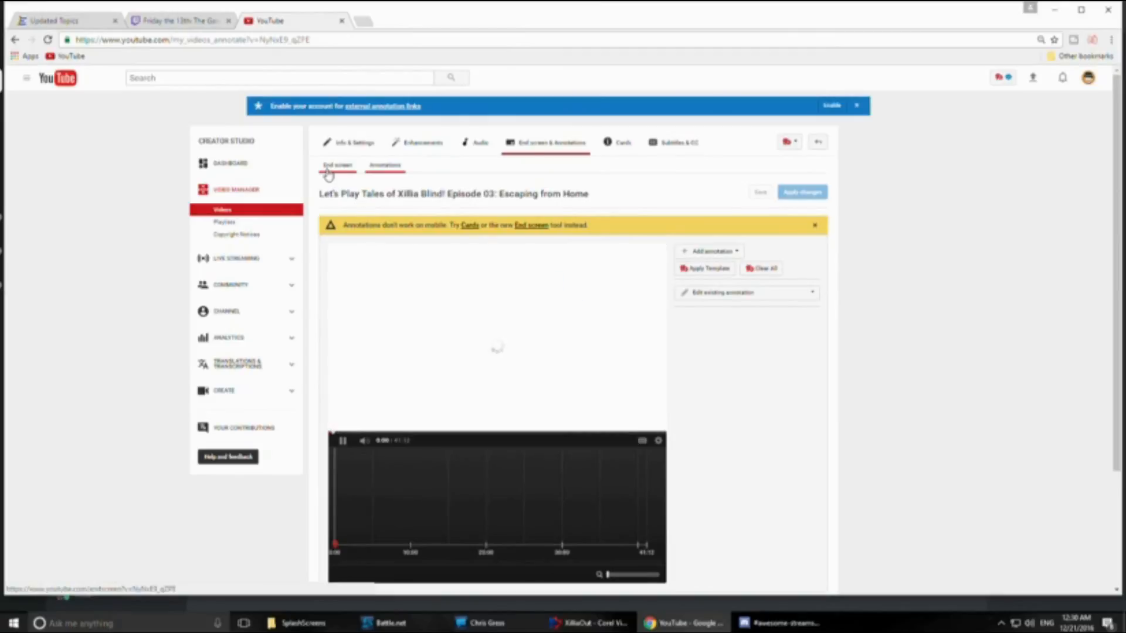
left_click(653, 433)
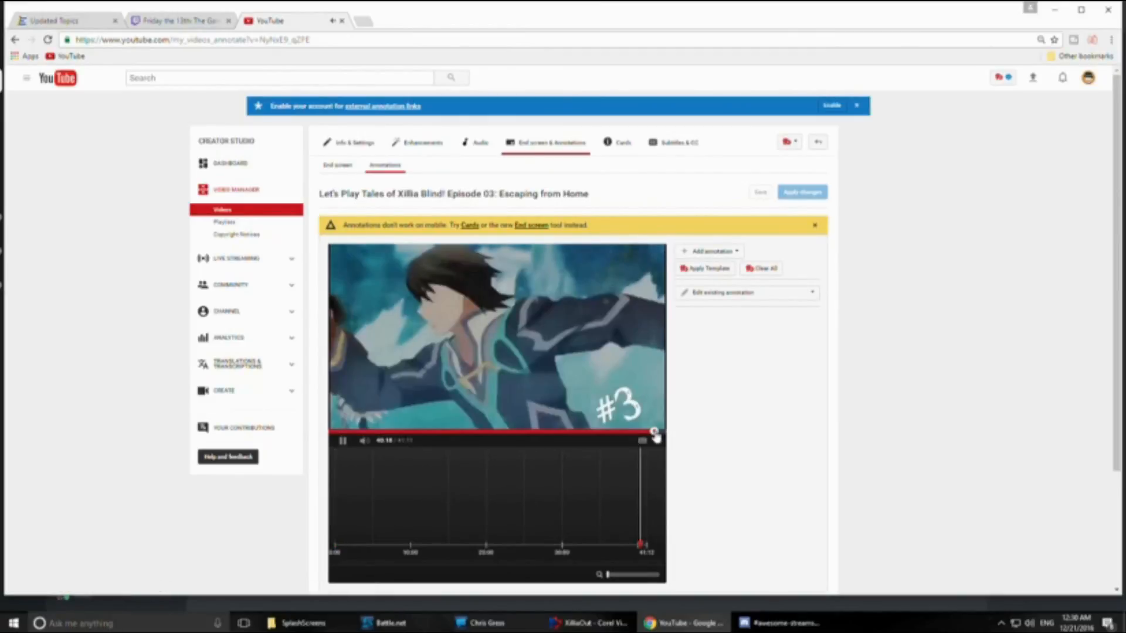
left_click(659, 433)
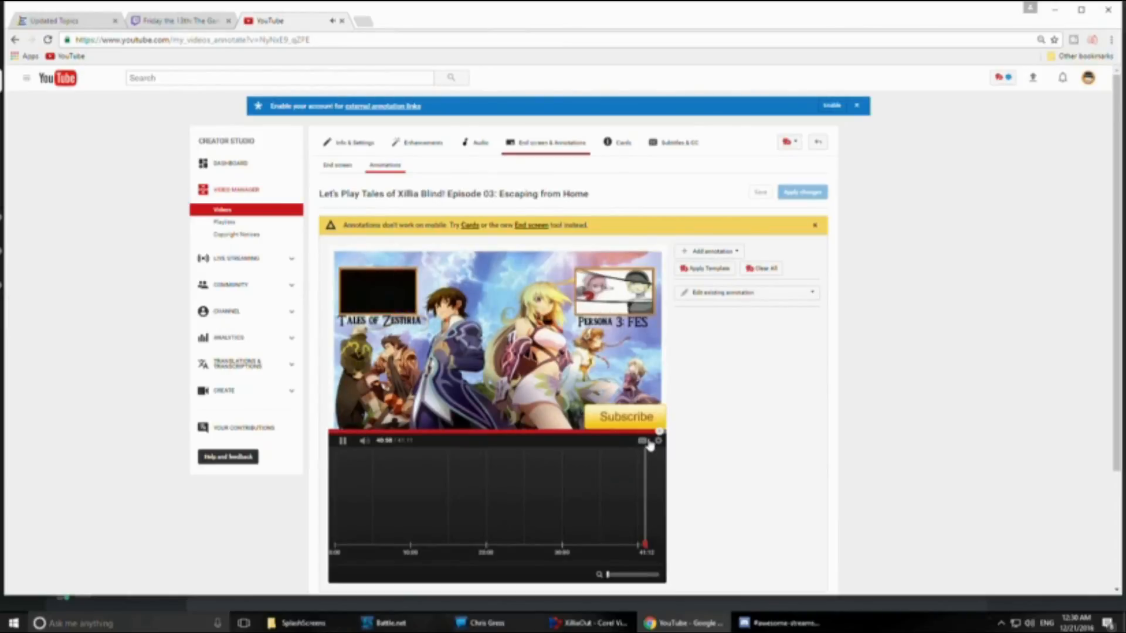
left_click_drag(660, 433, 657, 433)
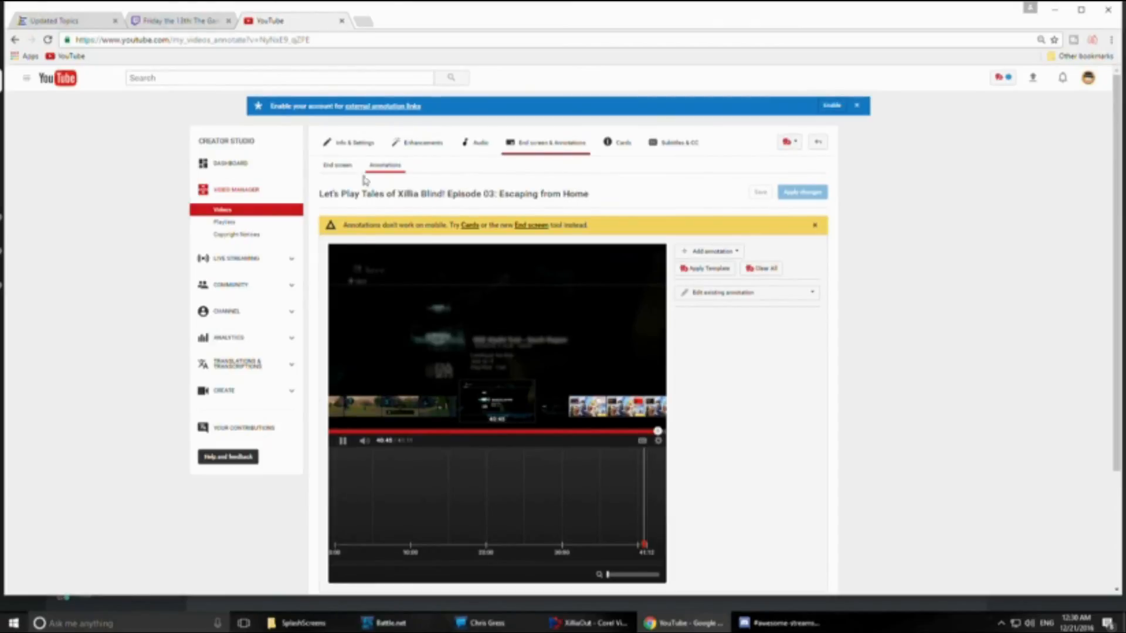
left_click(384, 169)
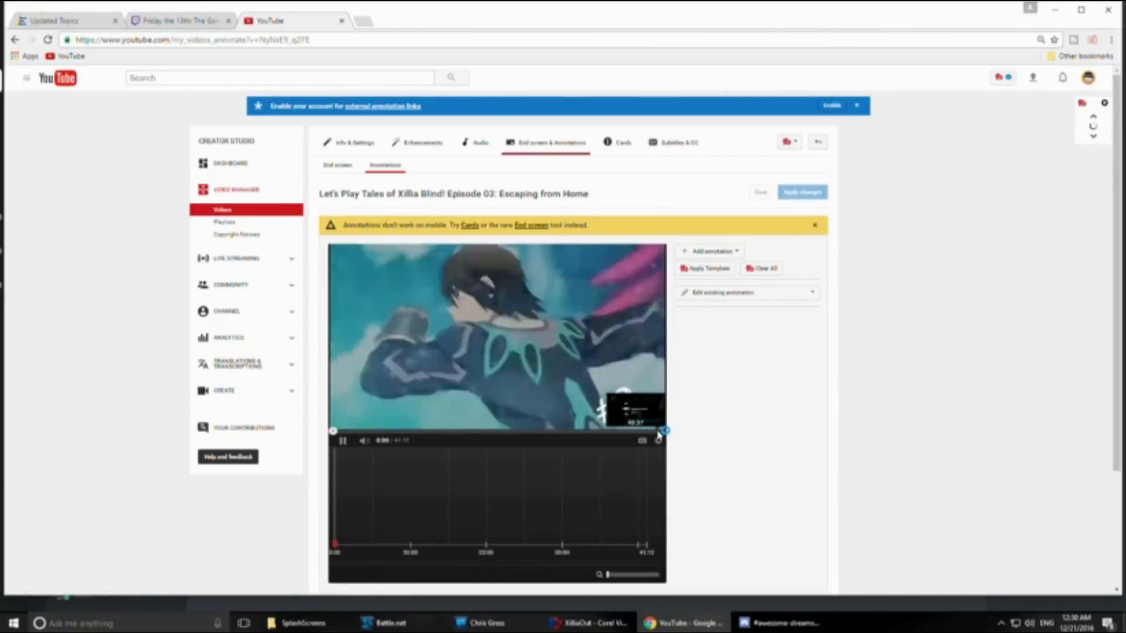
left_click(658, 434)
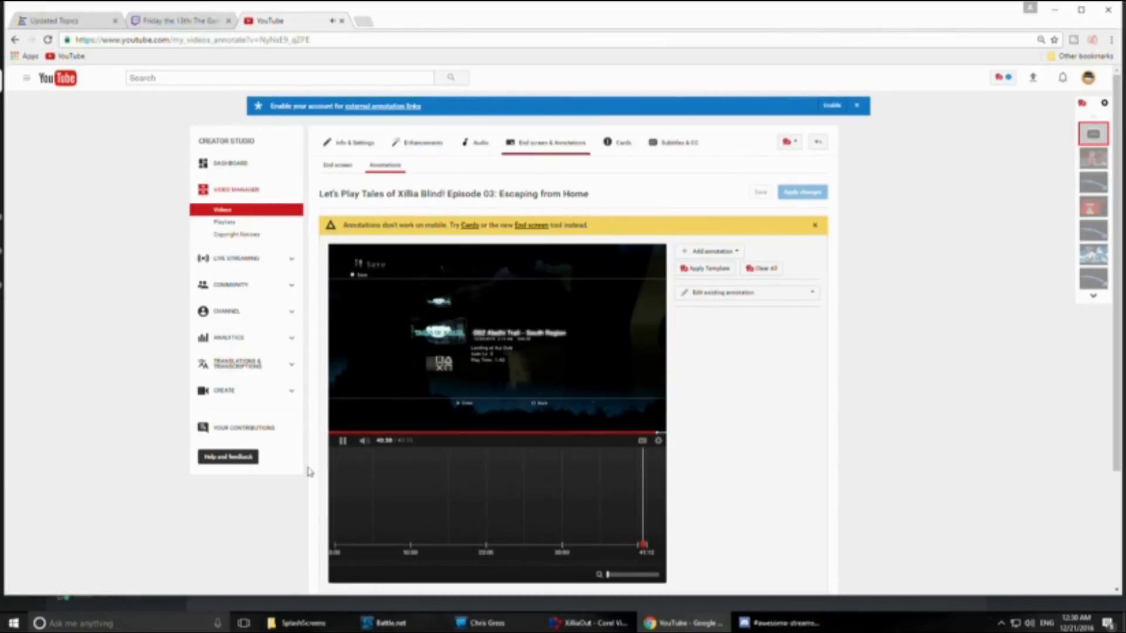
left_click(341, 447)
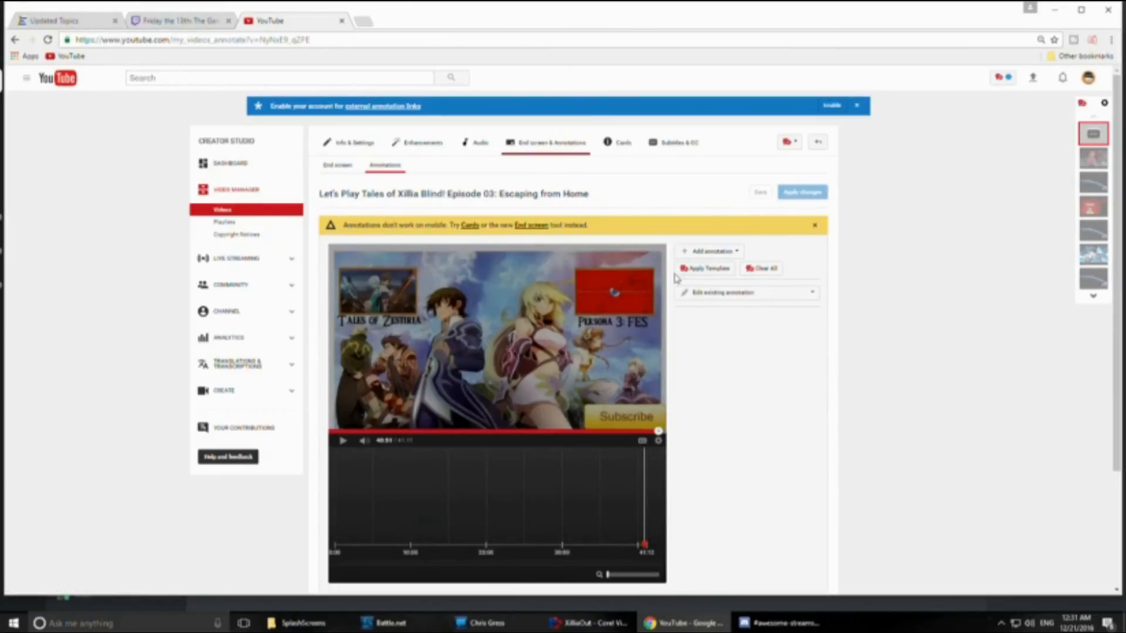
Add a Spotlight annotation and place it over the Tales of Zestiria caption in the outro.
left_click(729, 252)
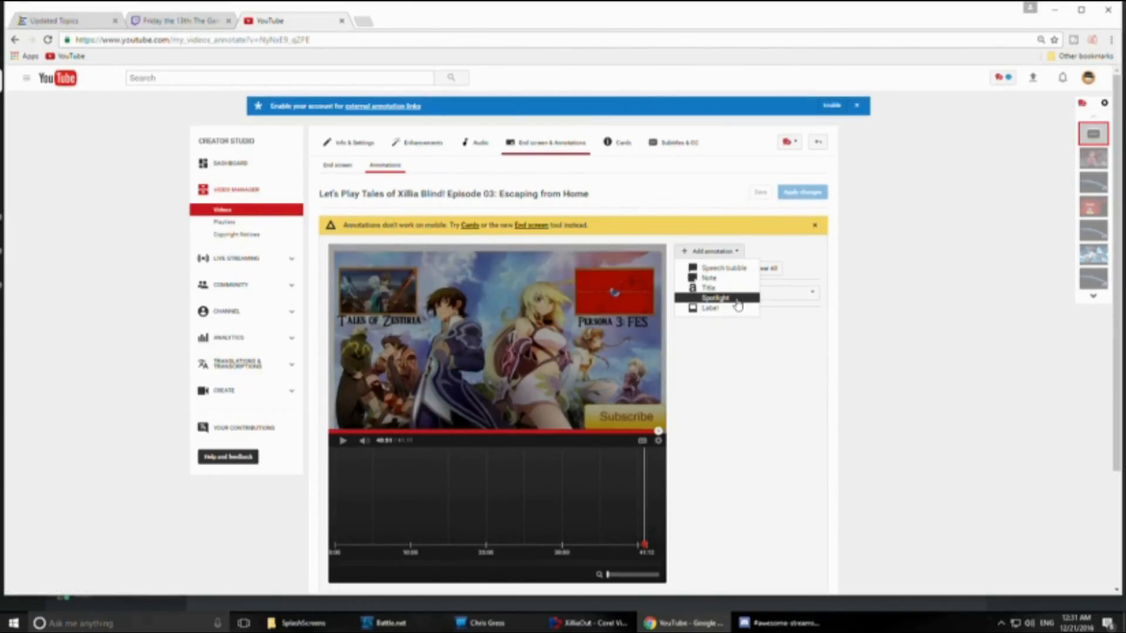
left_click(737, 305)
left_click_drag(491, 345, 416, 318)
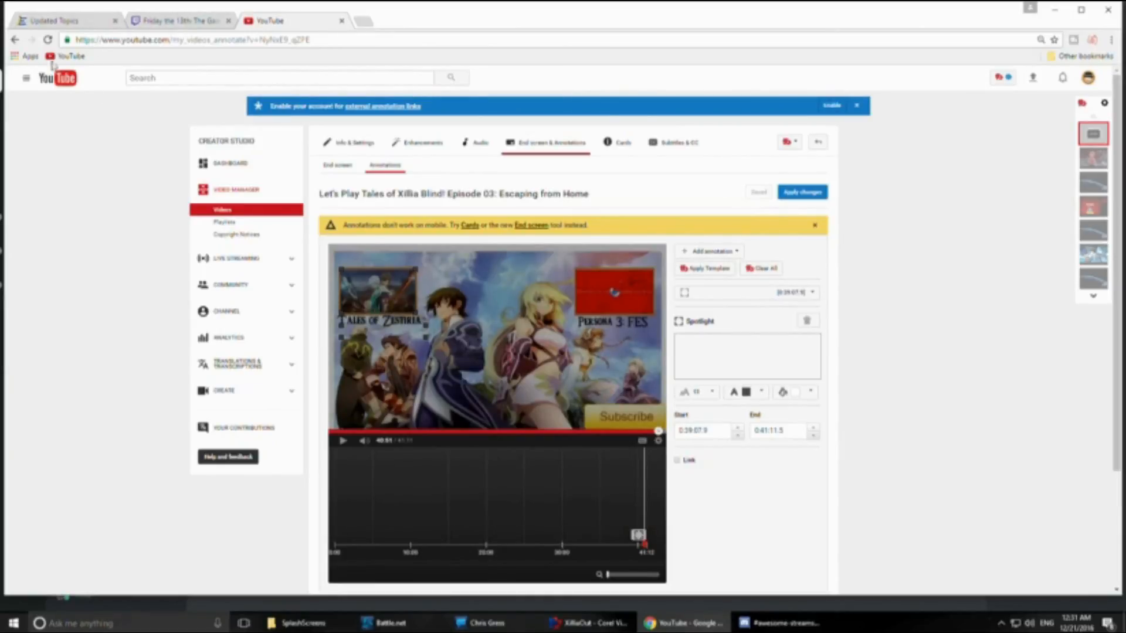
Open the channel's Creator Studio dashboard in a new browser tab and switch to it.
left_click(1088, 78)
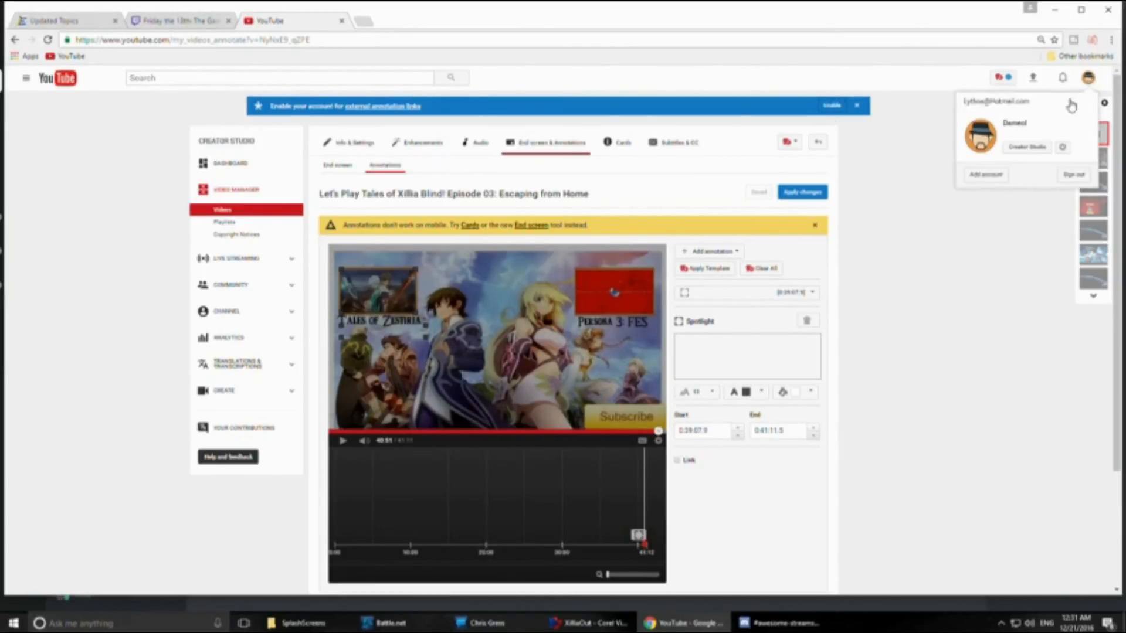
middle_click(1042, 148)
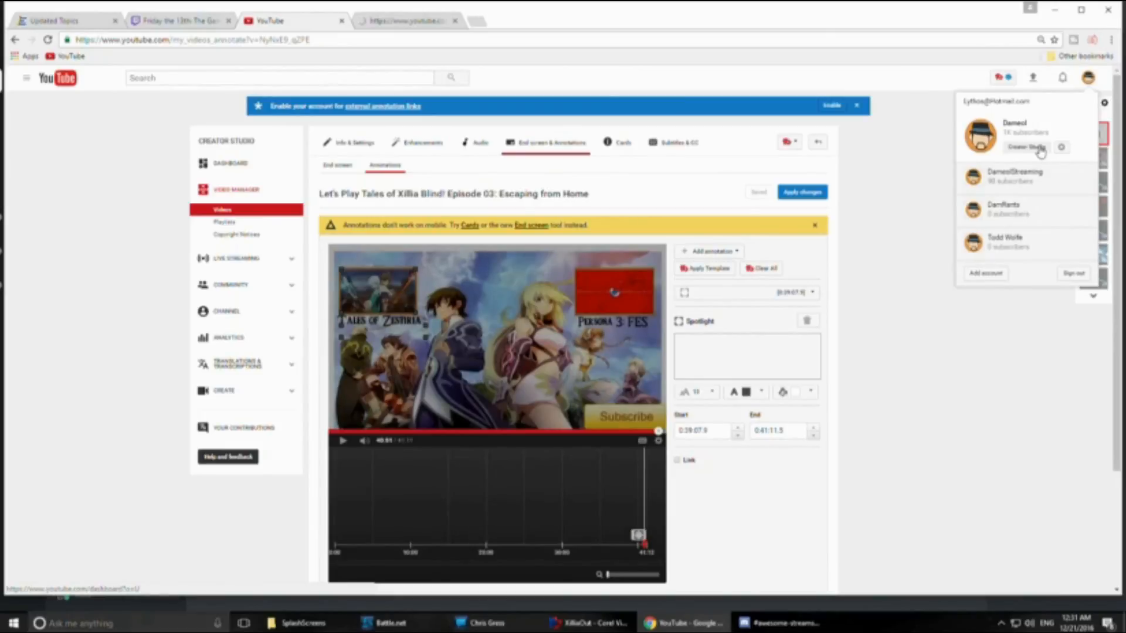
left_click(402, 21)
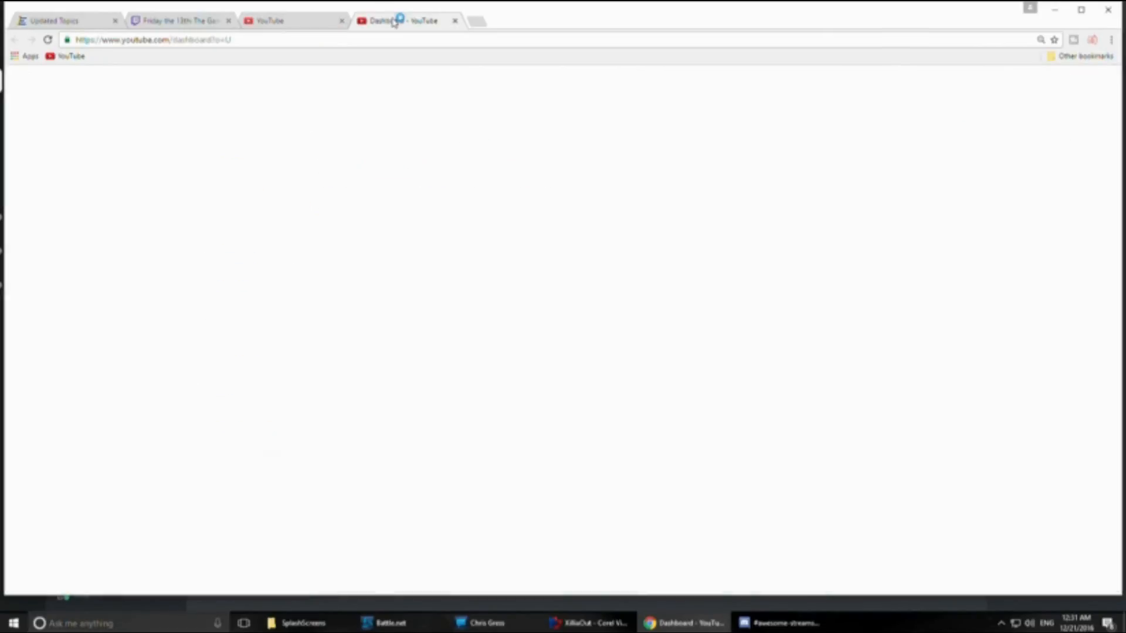
Open the Let's Play Tales of Zestiria BLIND! playlist, copy its web address and return to the Xillia annotations editor.
left_click(222, 162)
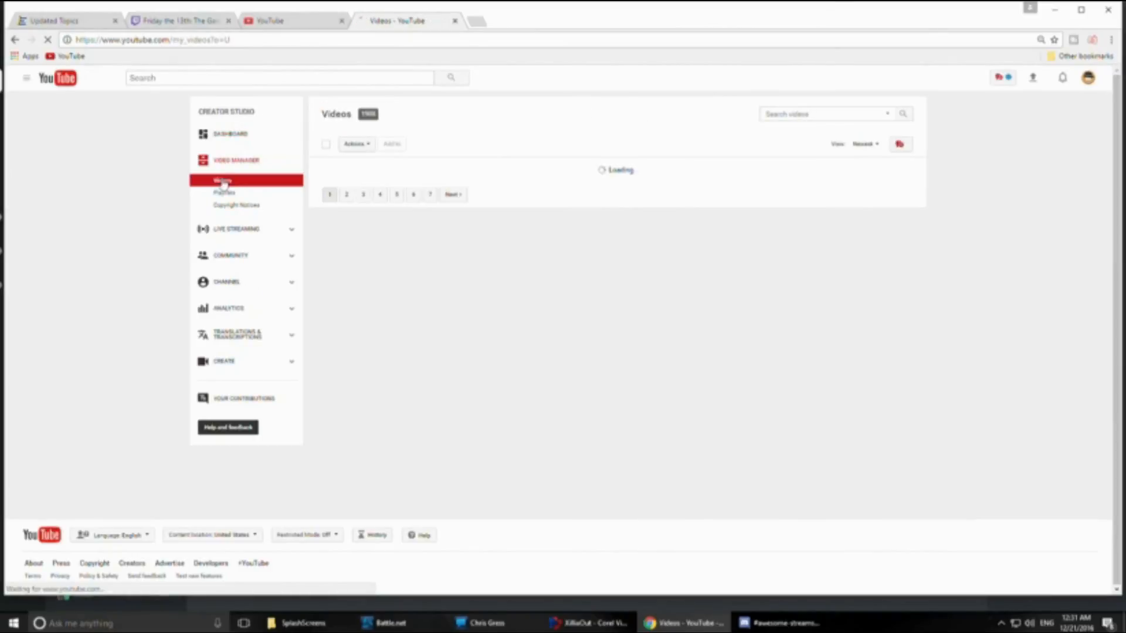
left_click(223, 196)
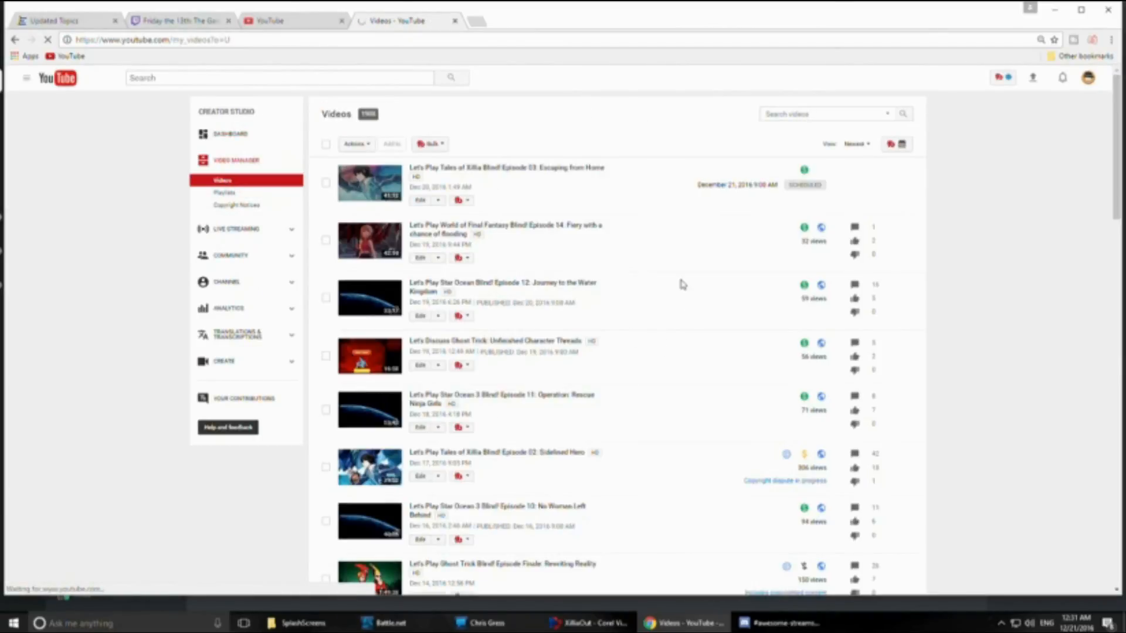
scroll(680, 274, "down", 3)
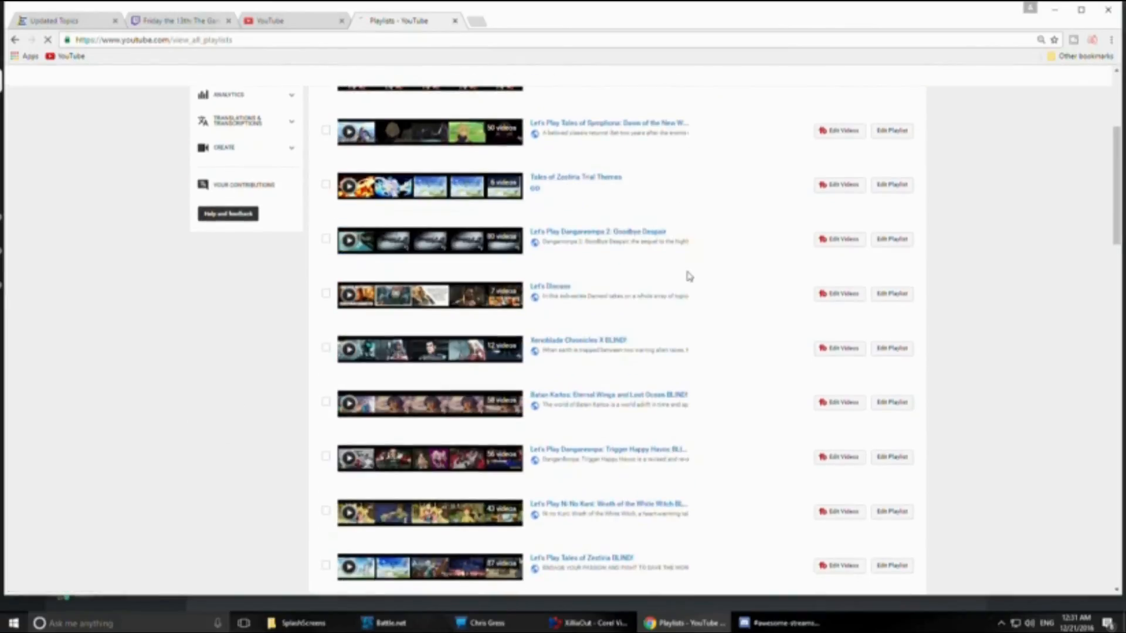
scroll(687, 275, "down", 2)
scroll(688, 277, "down", 1)
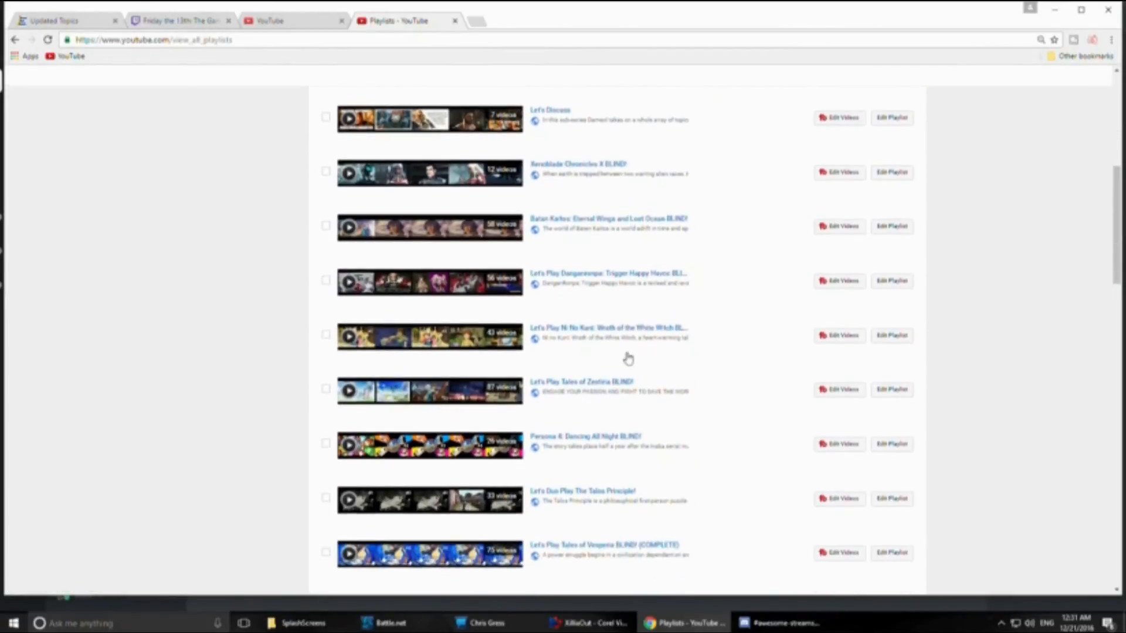
left_click(570, 381)
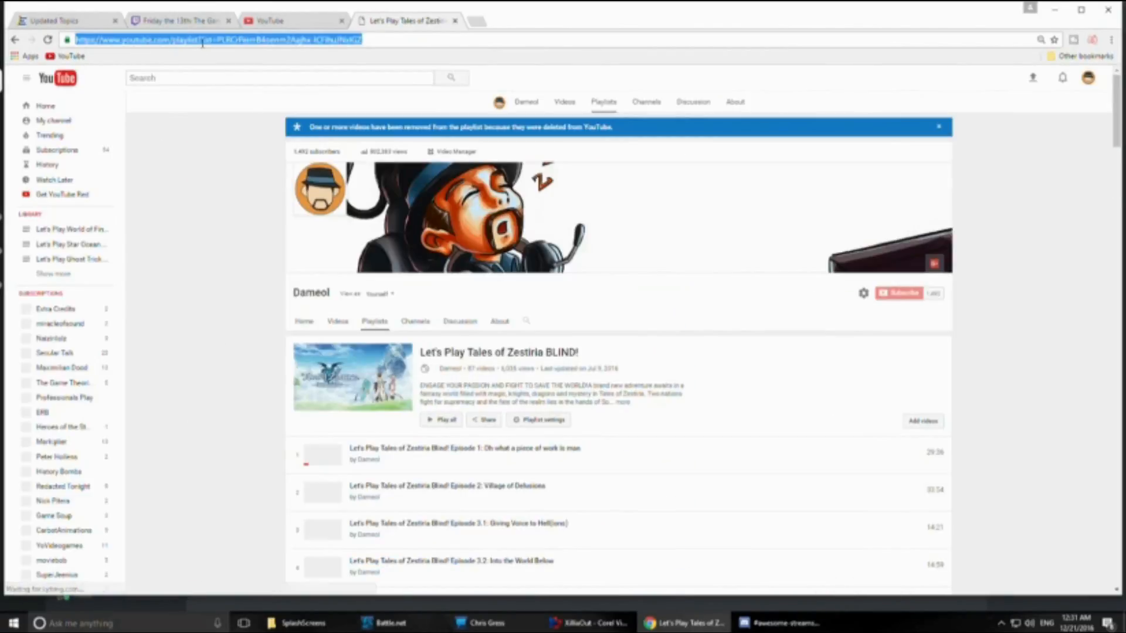
left_click(268, 20)
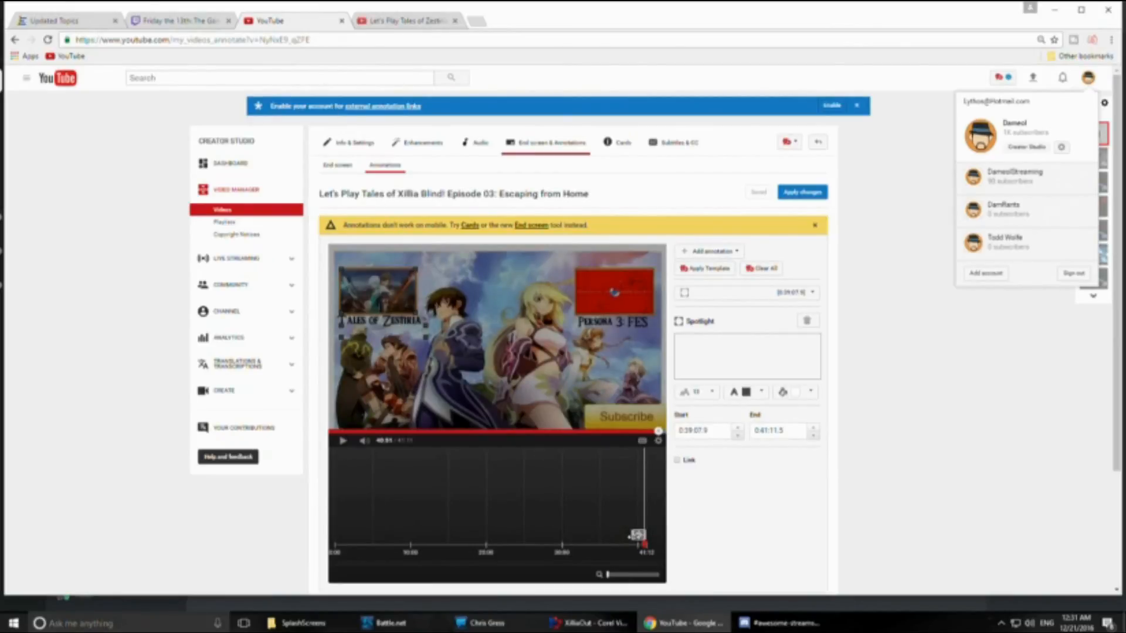
Configure the Tales of Zestiria spotlight with start time 0:40:51.5, a link to the copied playlist and no background colour.
left_click_drag(637, 535, 644, 536)
left_click(678, 462)
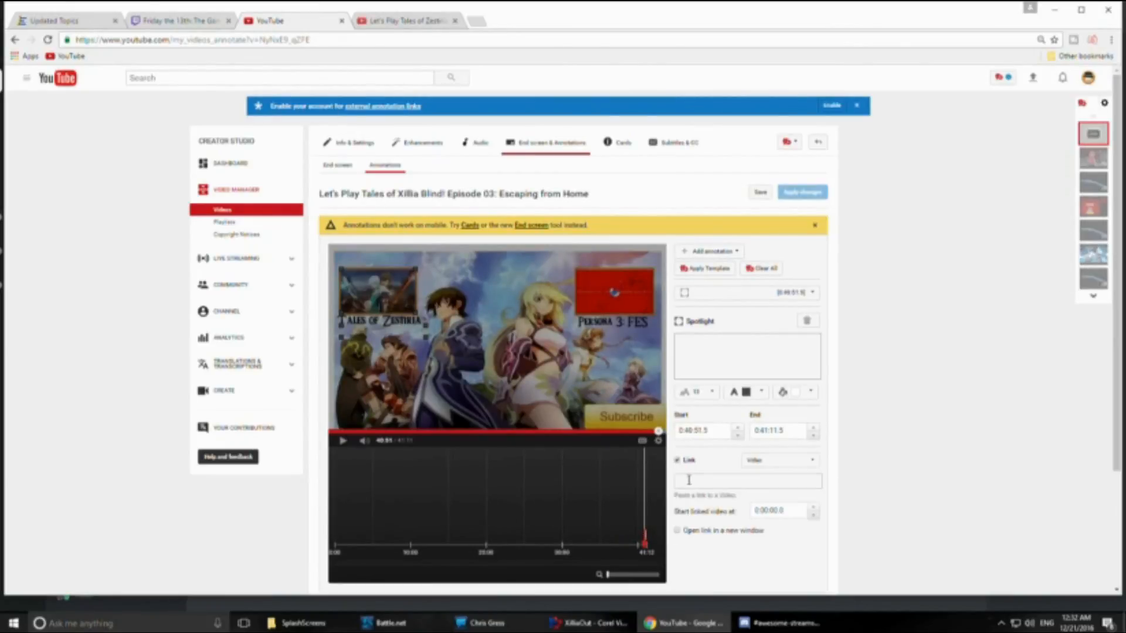
left_click(690, 479)
key("ctrl+v")
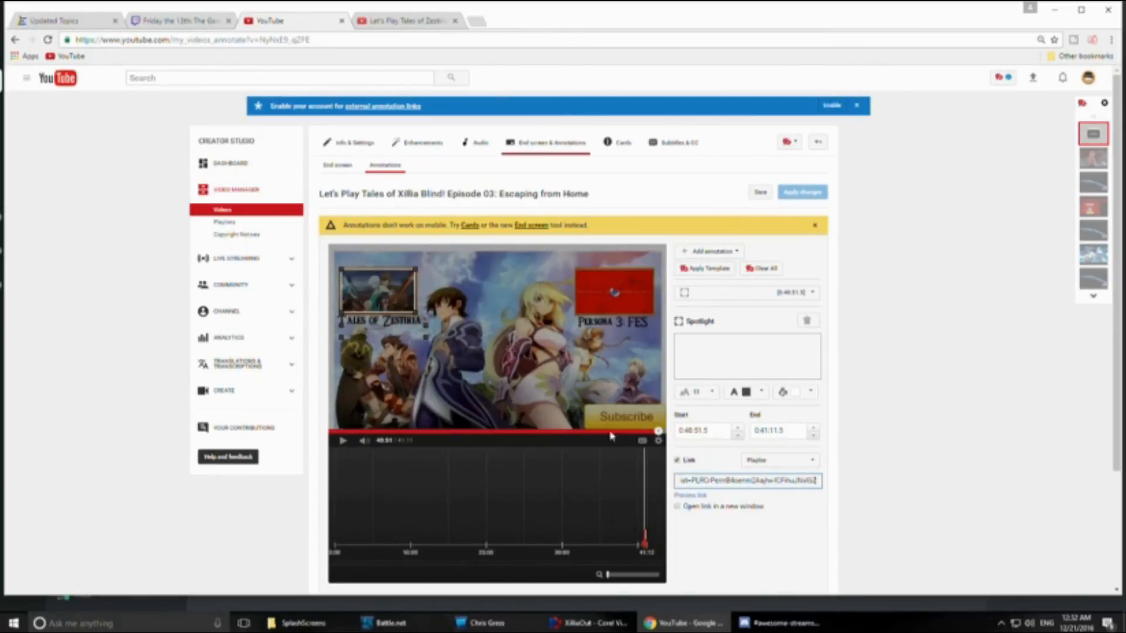
left_click(811, 393)
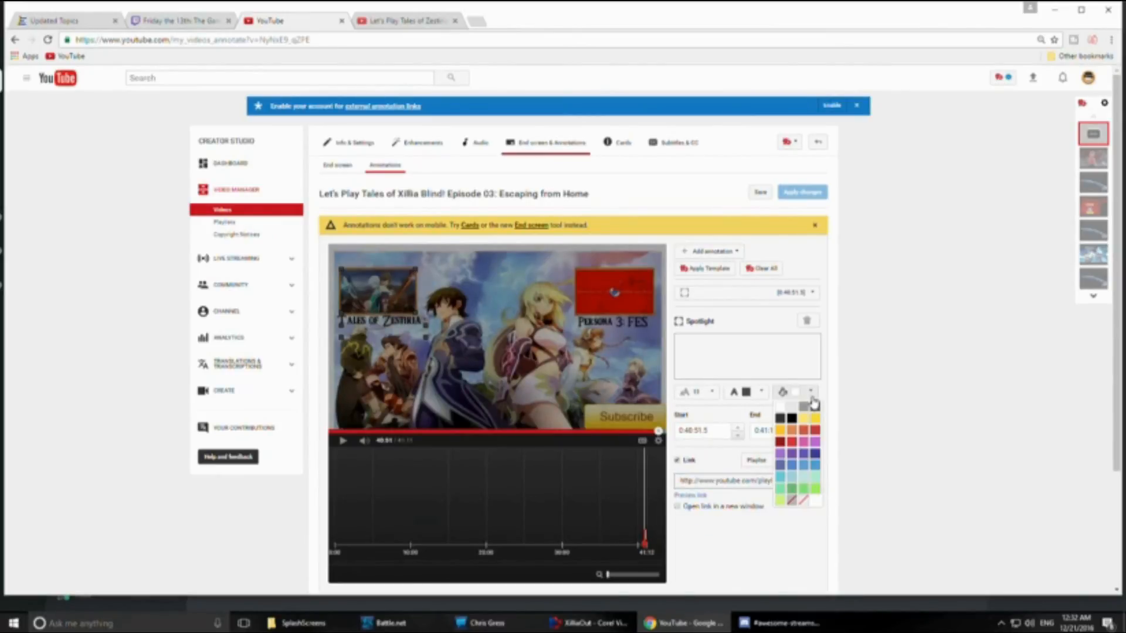
left_click(804, 500)
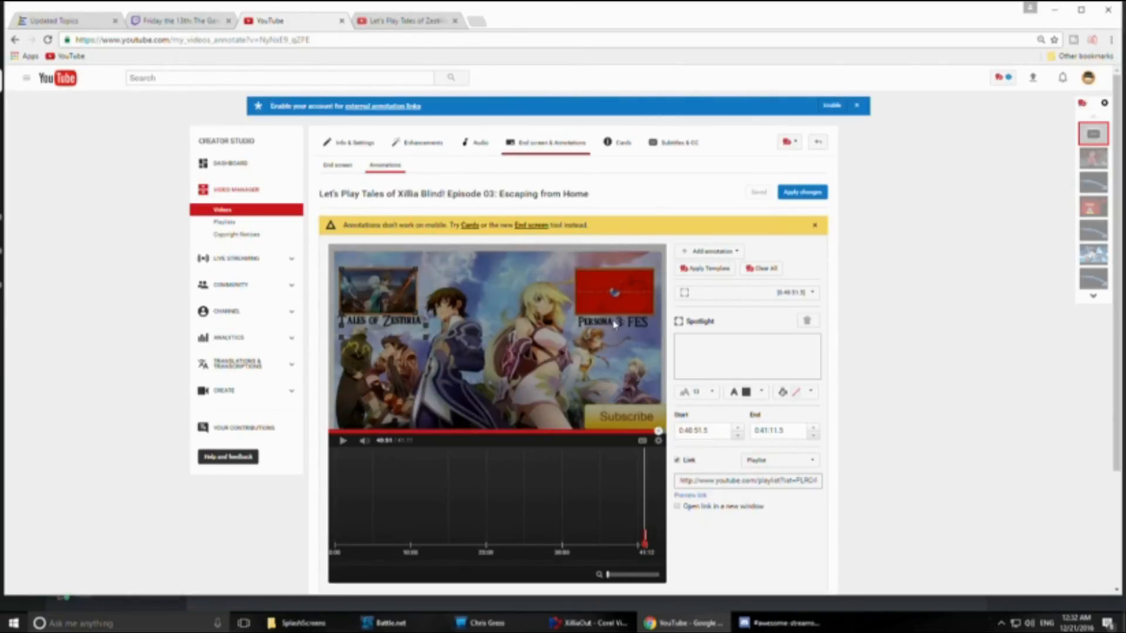
Open the Let's Play Persona 3 - BLIND! (COMPLETE) playlist, copy its web address and return to the Xillia annotations editor.
left_click(388, 21)
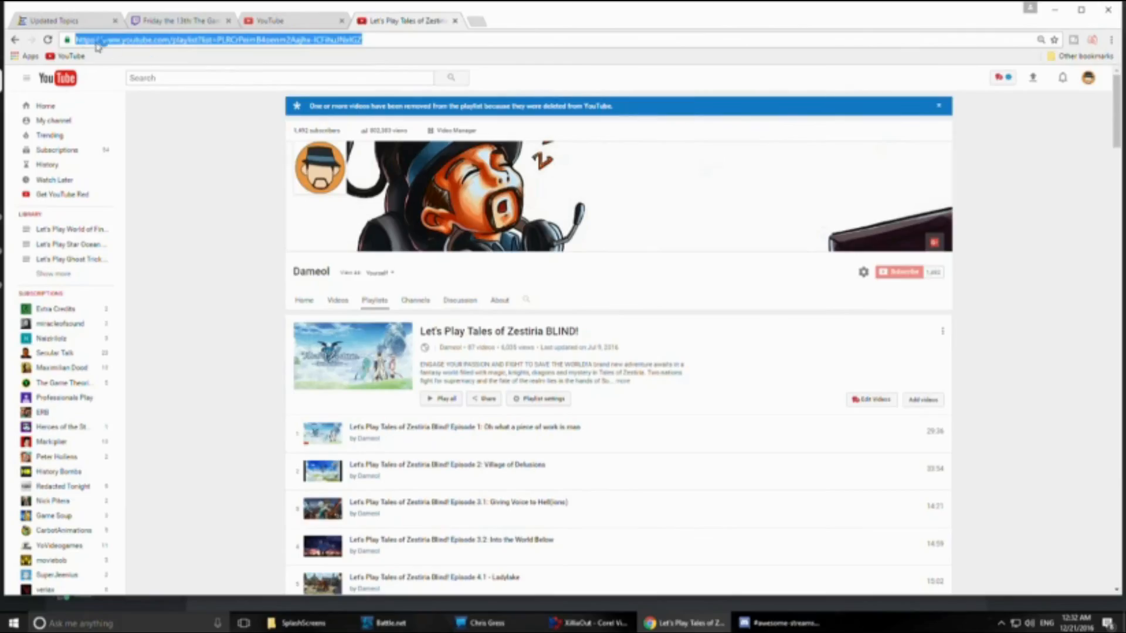
left_click(16, 40)
scroll(634, 359, "down", 15)
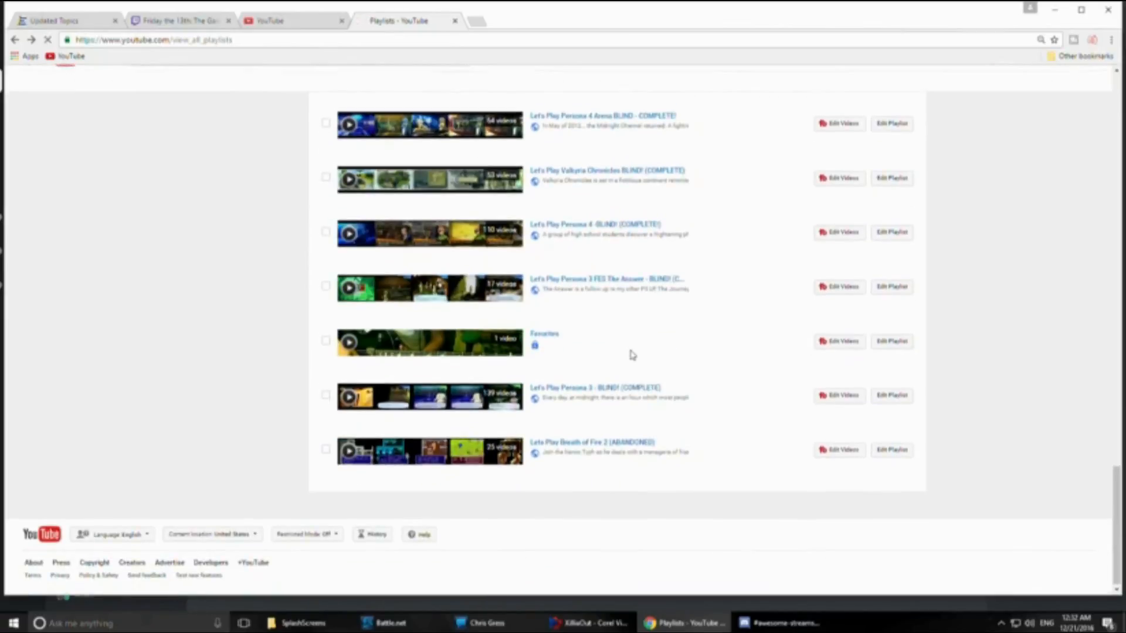
left_click(588, 388)
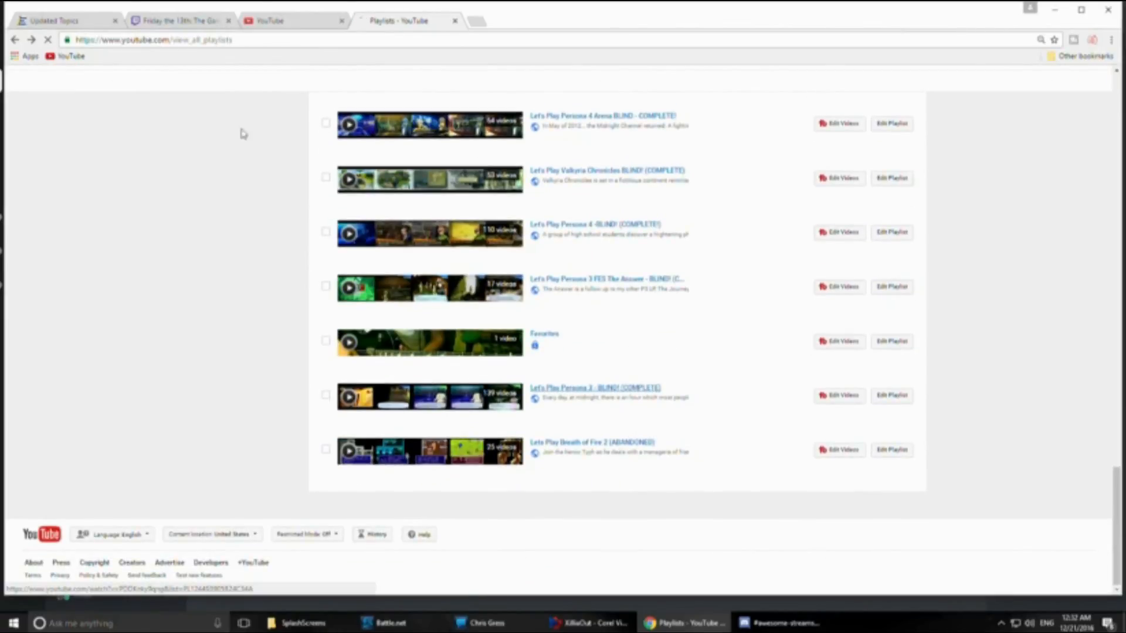
left_click(231, 40)
left_click(264, 23)
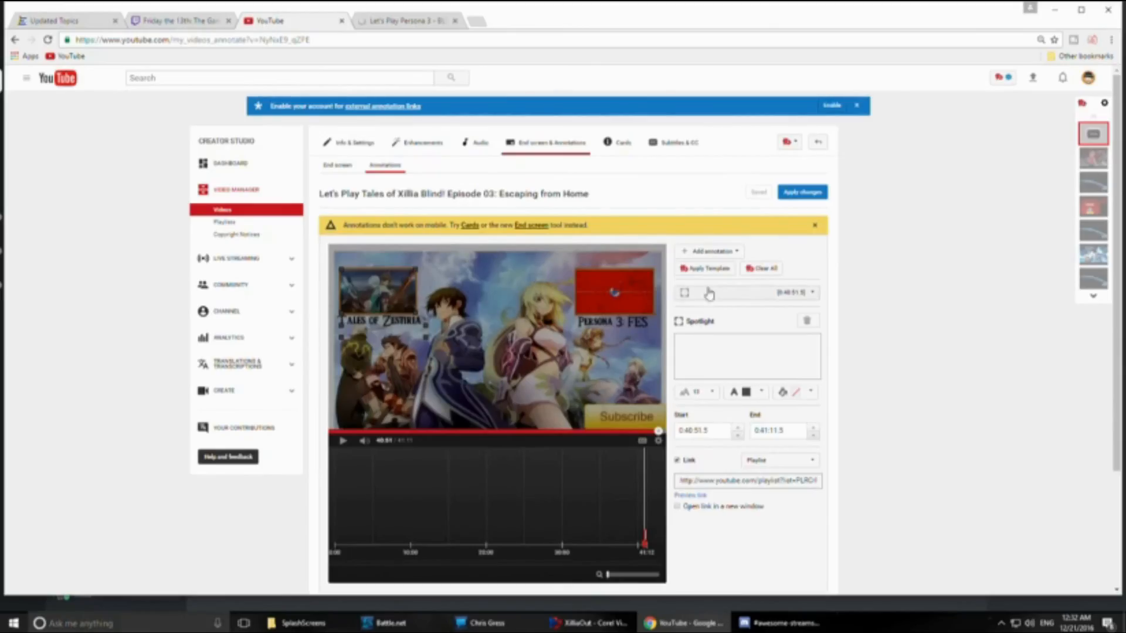
Add a Spotlight annotation over the Persona 3: FES caption, starting at 0:40:51.5.
left_click(718, 253)
left_click(715, 306)
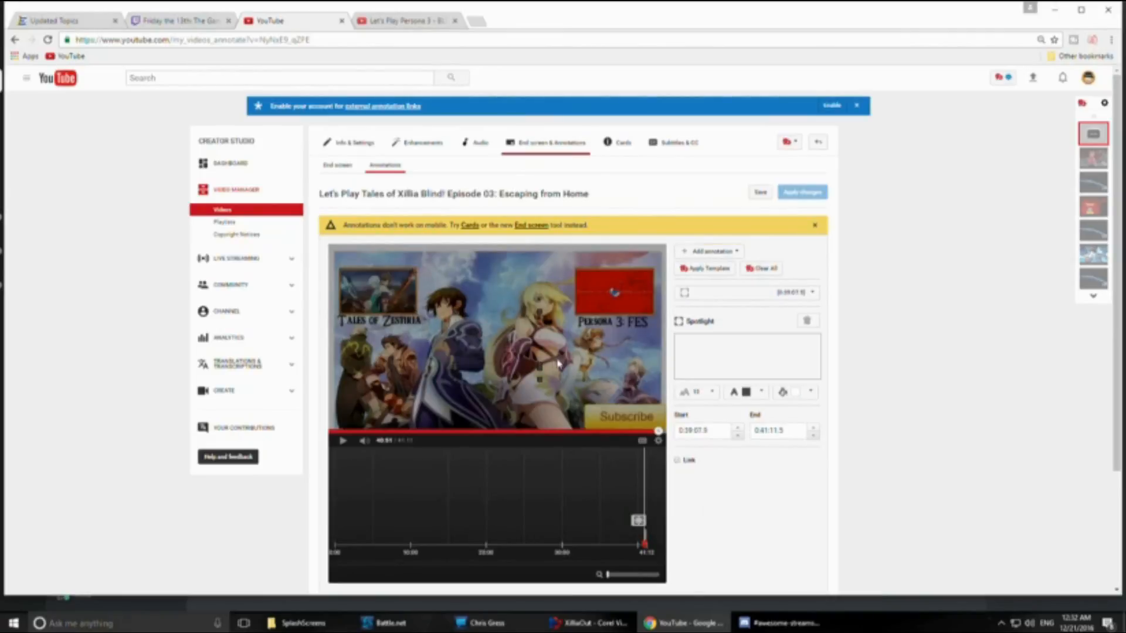
mouse_move(475, 348)
left_mouse_down()
mouse_move(551, 309)
mouse_move(597, 309)
mouse_move(577, 326)
left_mouse_up()
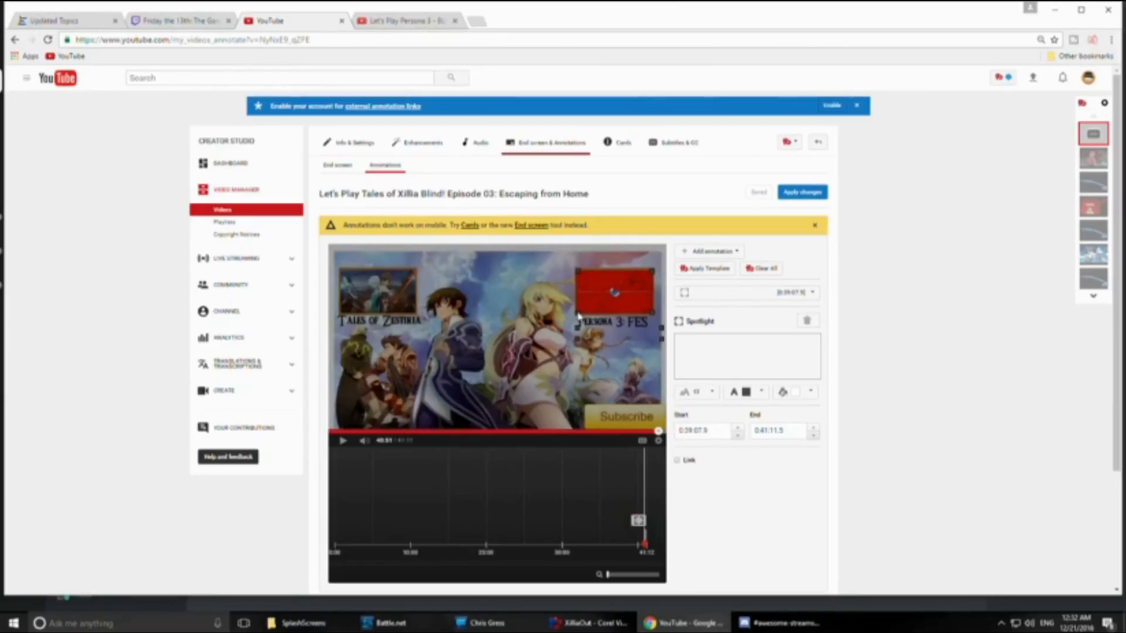
left_click_drag(577, 314, 579, 314)
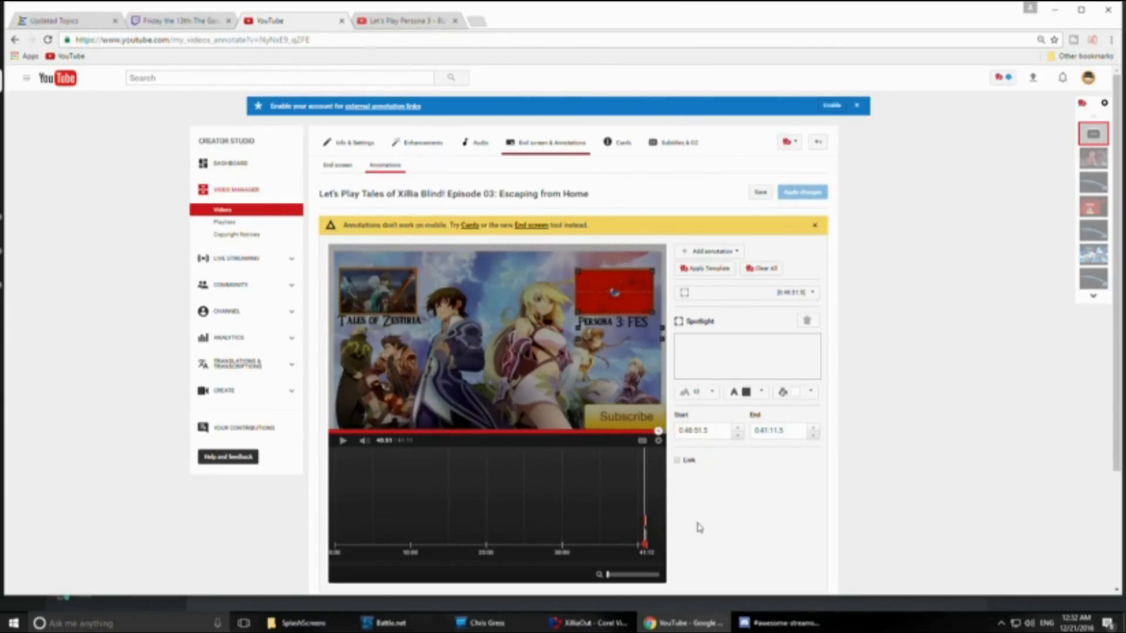
Link the Persona 3: FES spotlight to the copied playlist and give it no background colour.
left_click(677, 460)
left_click(688, 482)
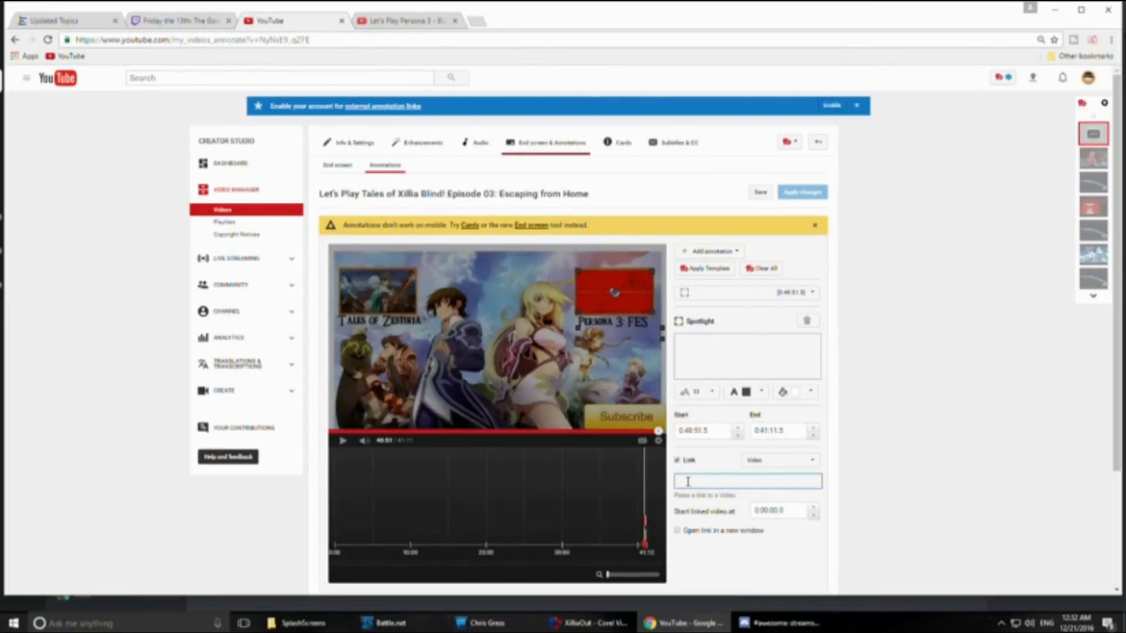
key("ctrl+v")
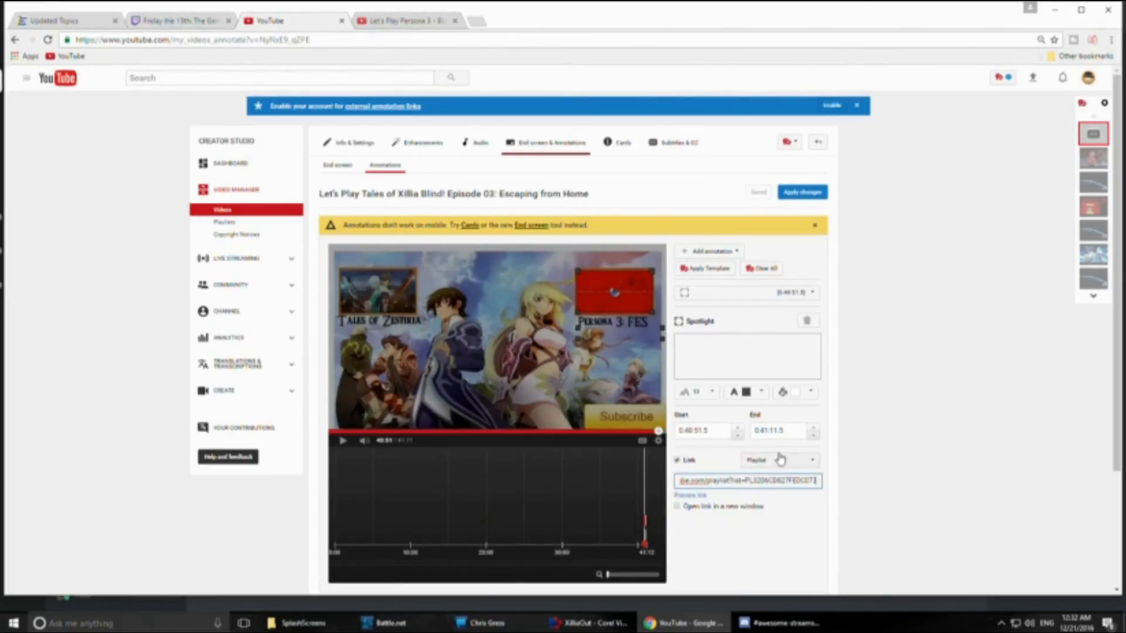
left_click(810, 392)
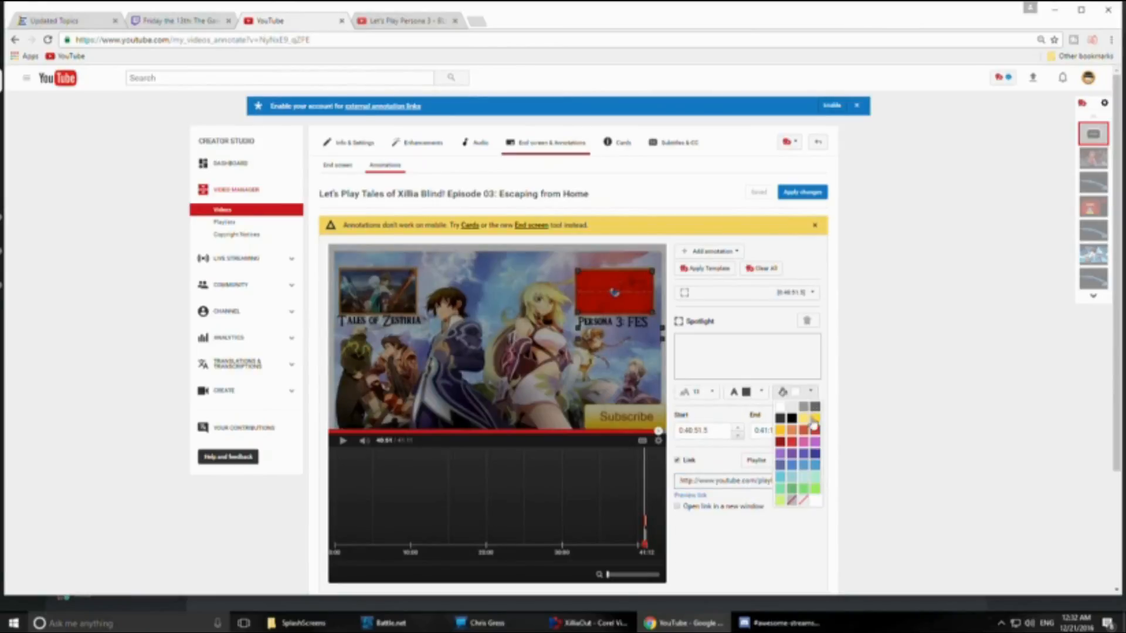
left_click(804, 499)
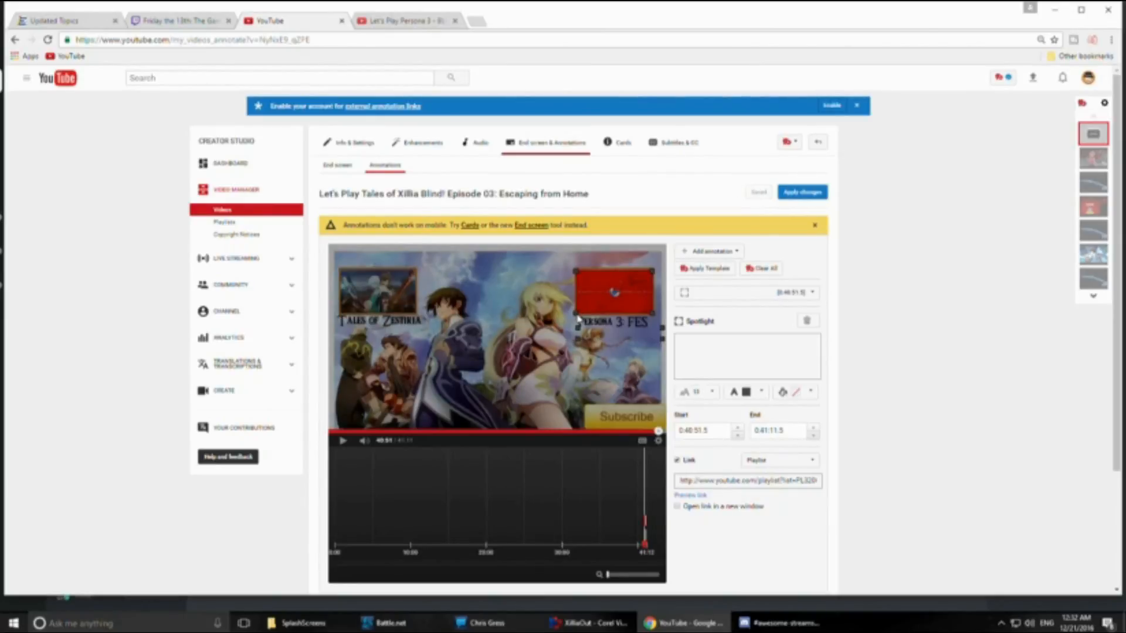
left_click_drag(577, 317, 575, 317)
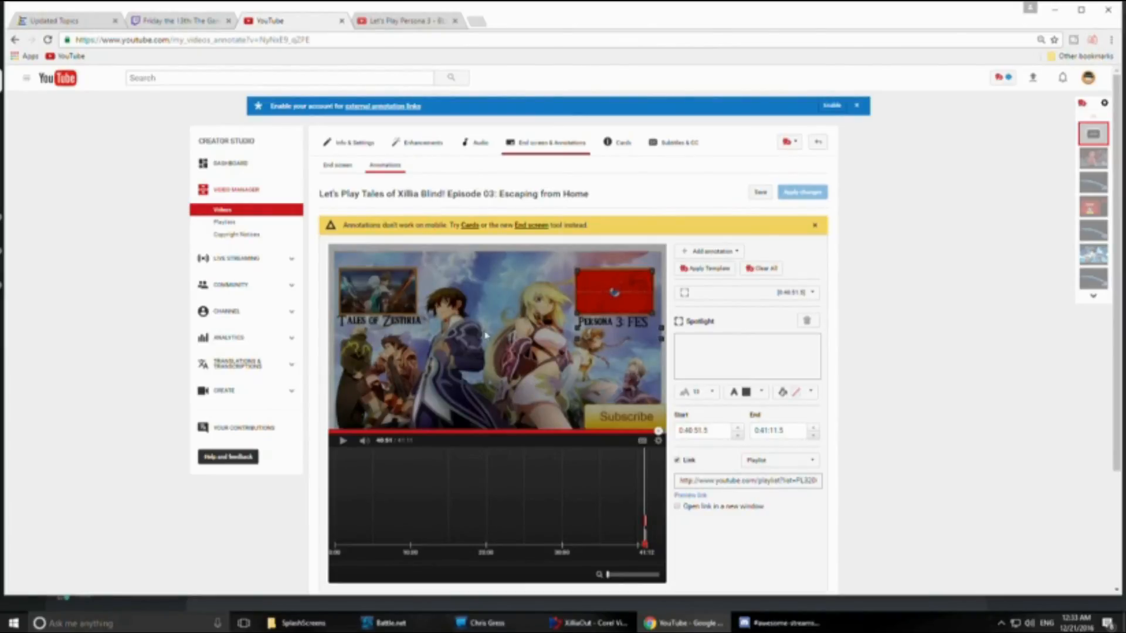
Open Star Ocean Episode 12: Journey to the Water Kingdom from the Let's Play Star Ocean 3: BLIND! playlist.
left_click(386, 22)
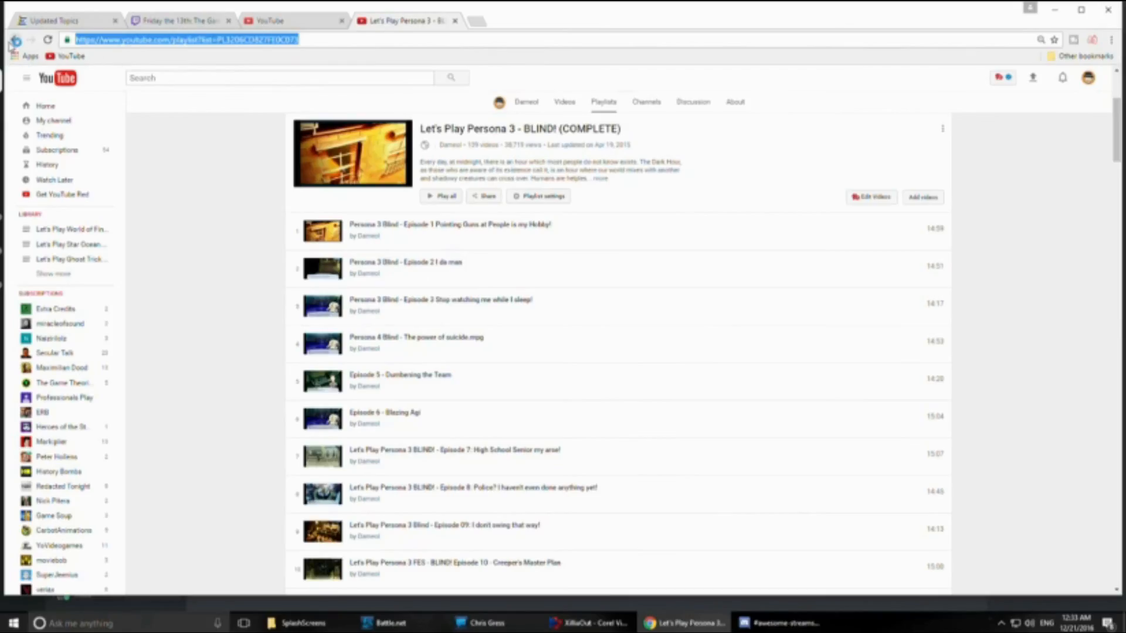
left_click(14, 40)
scroll(635, 331, "up", 20)
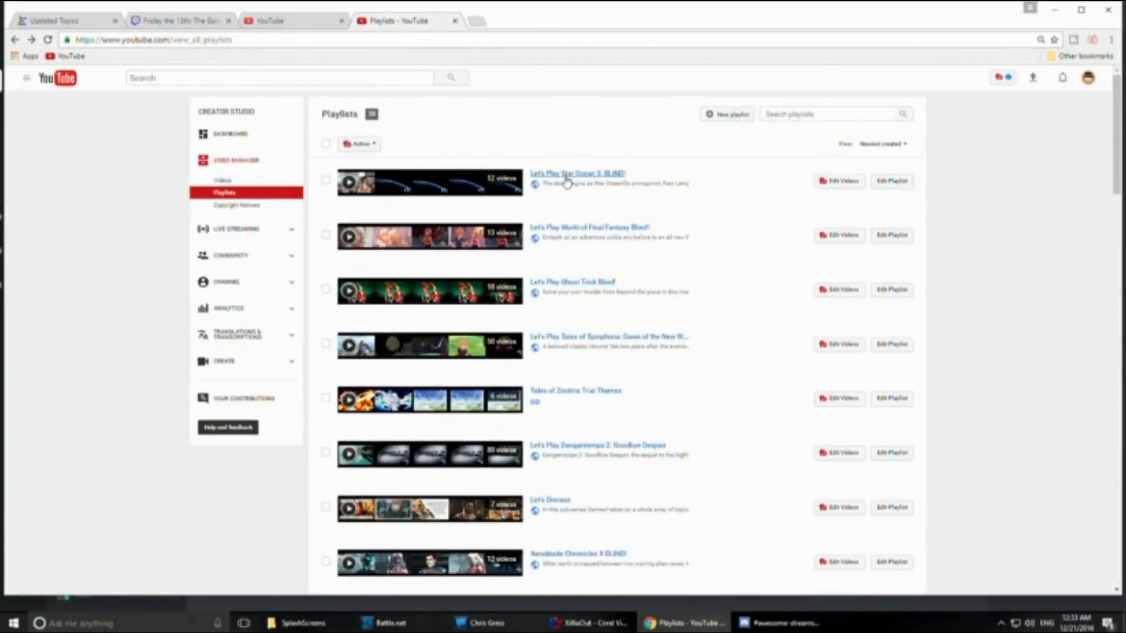
left_click(566, 175)
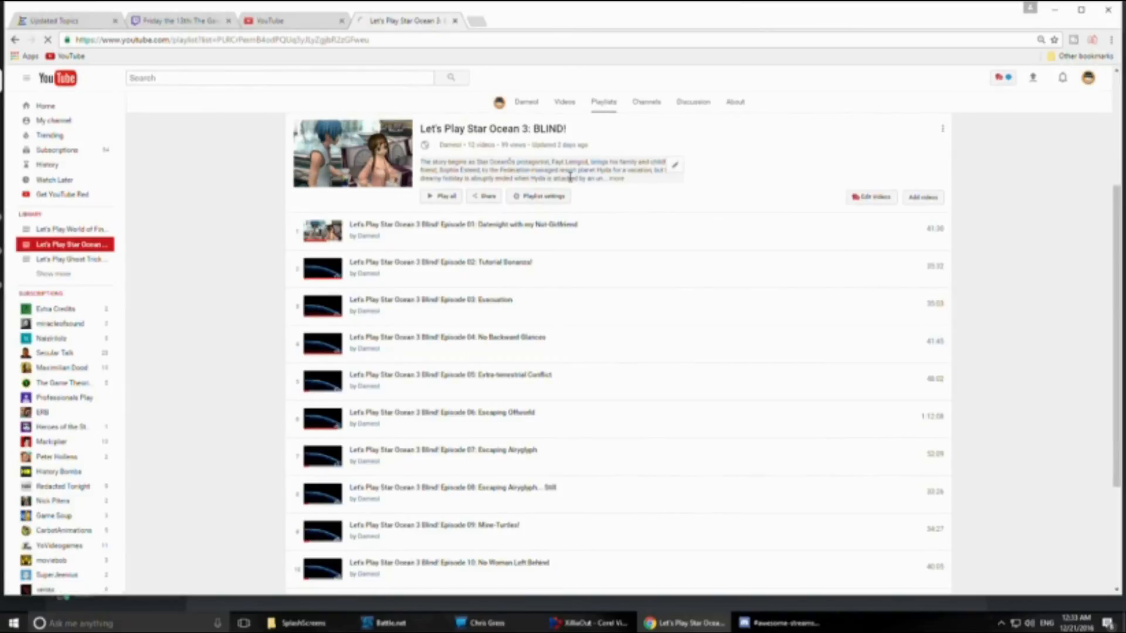
scroll(470, 291, "down", 3)
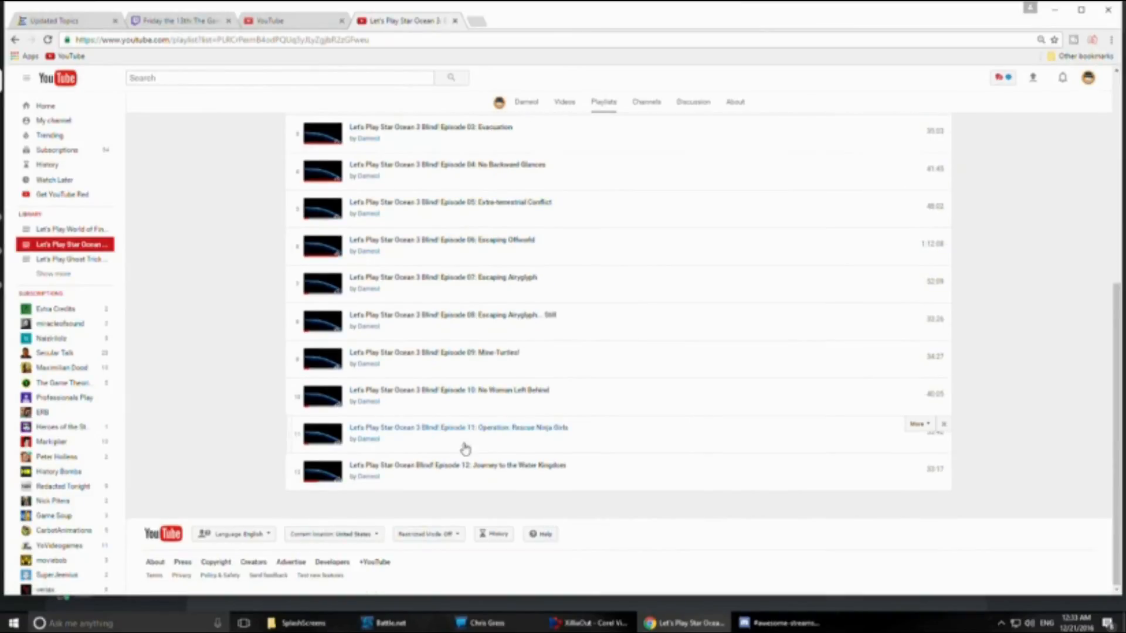
left_click(487, 466)
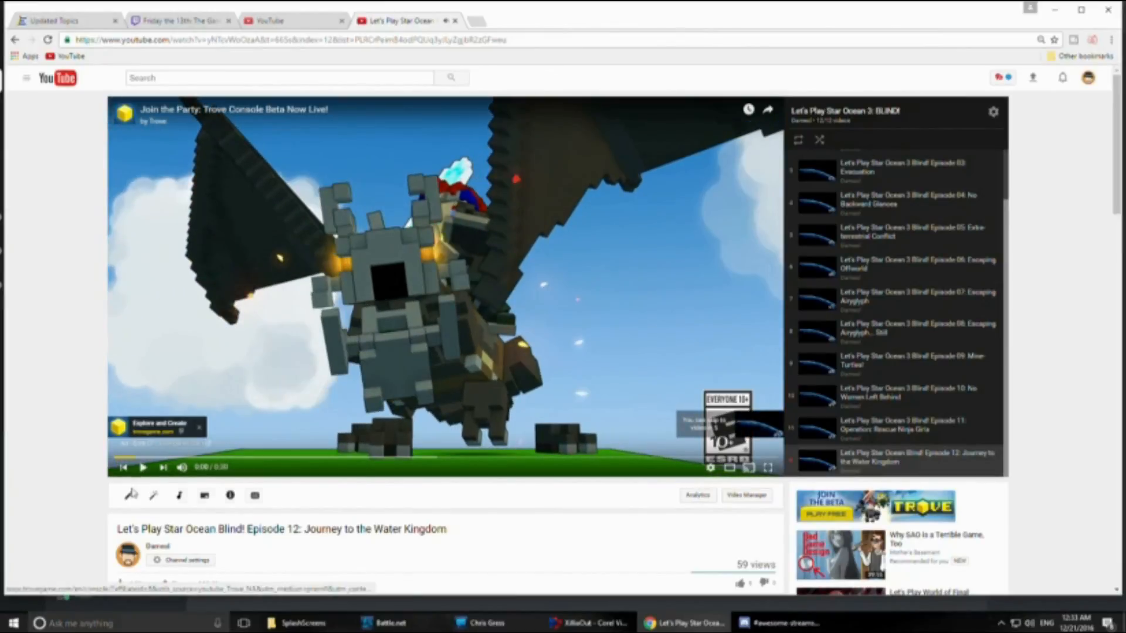
Open the annotations editor for Star Ocean Episode 12, keeping its existing annotations.
left_click(130, 495)
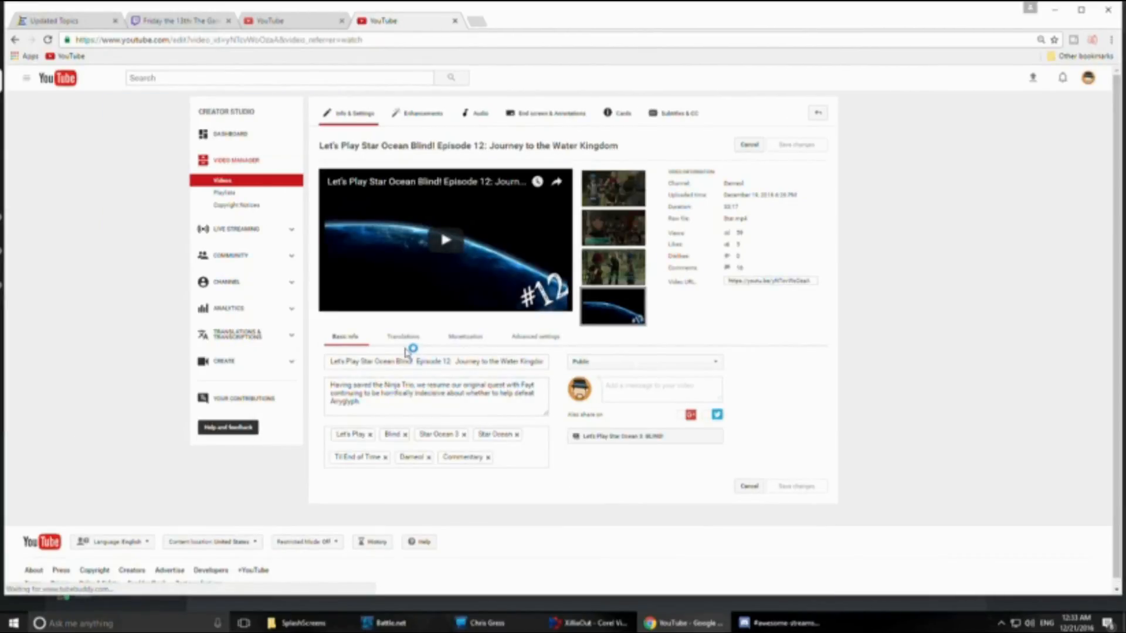
left_click(457, 338)
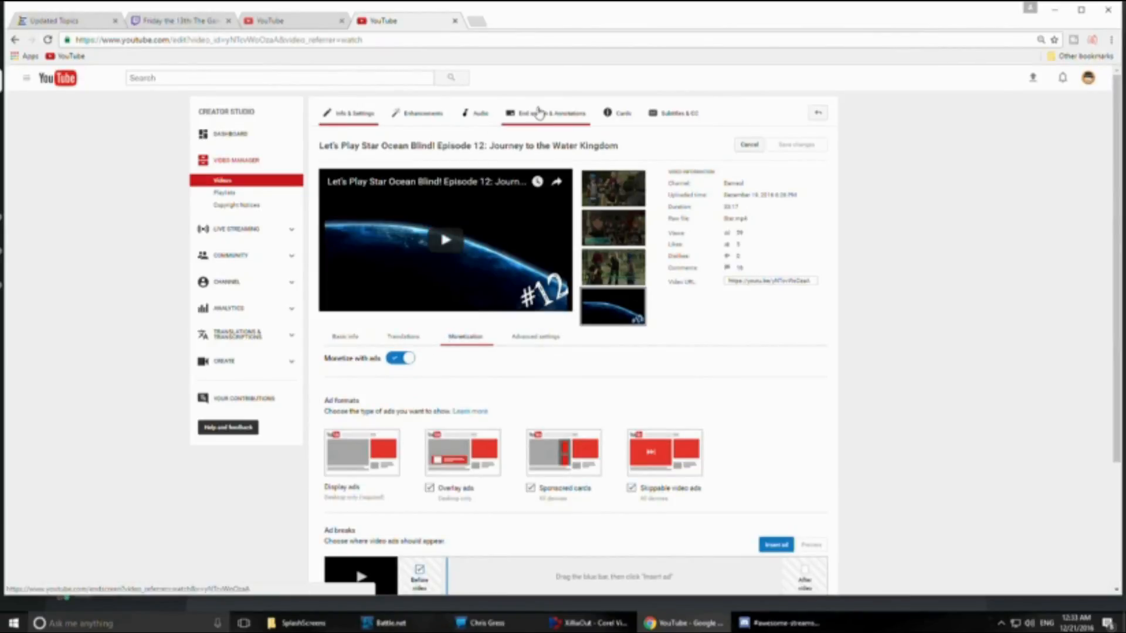
left_click(540, 113)
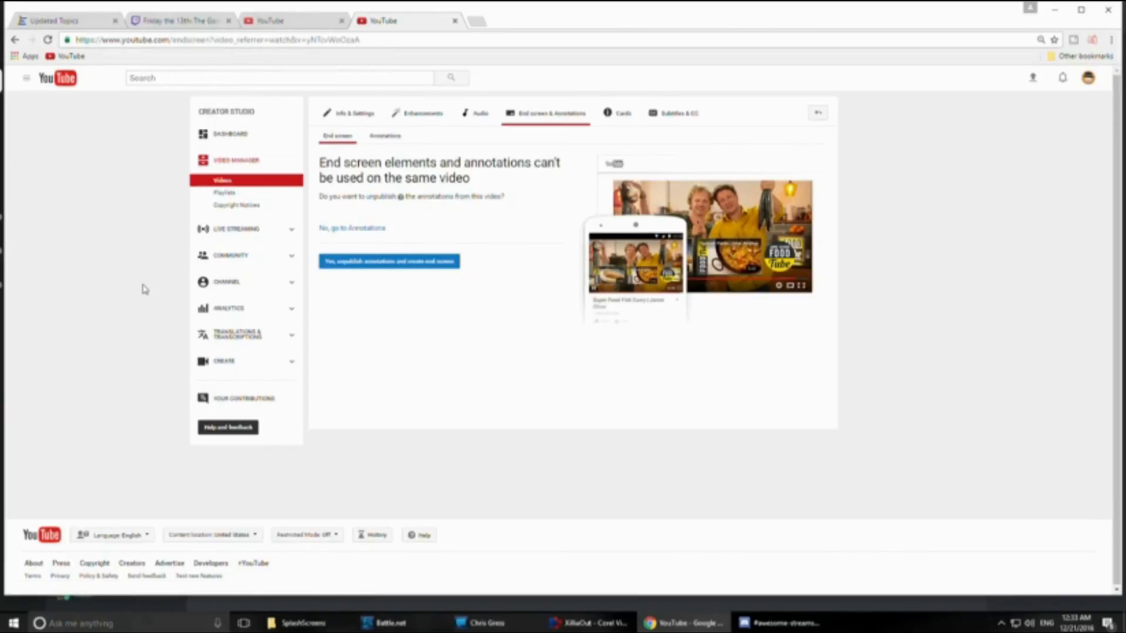
left_click(324, 228)
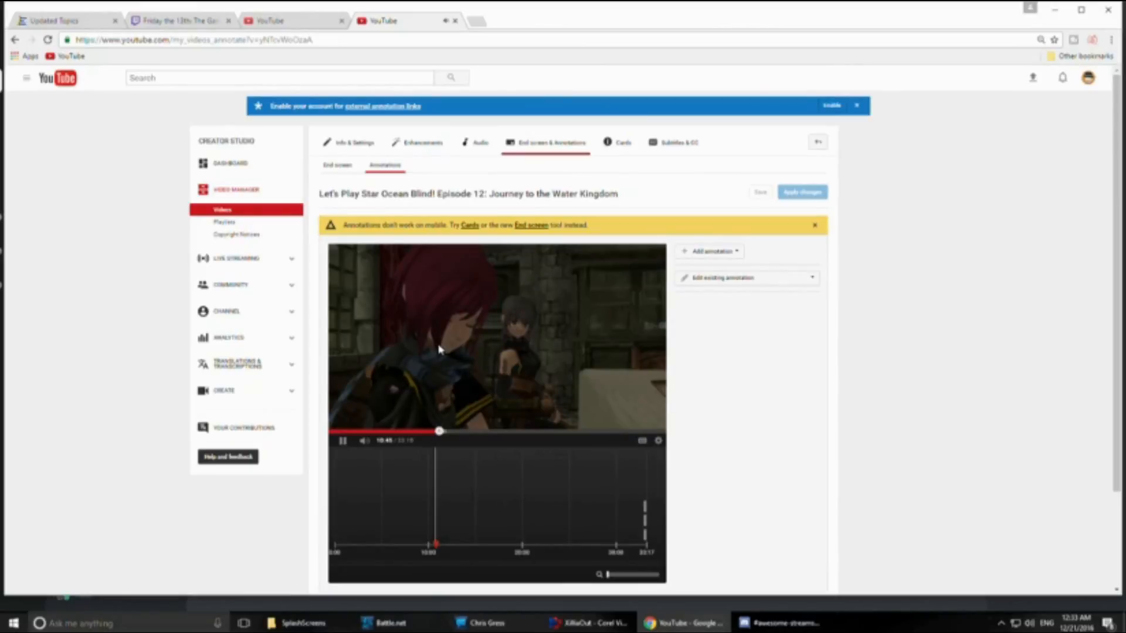
Pause the Star Ocean video and copy the channel subscribe link from its lower spotlight annotation in the outro.
left_click(343, 440)
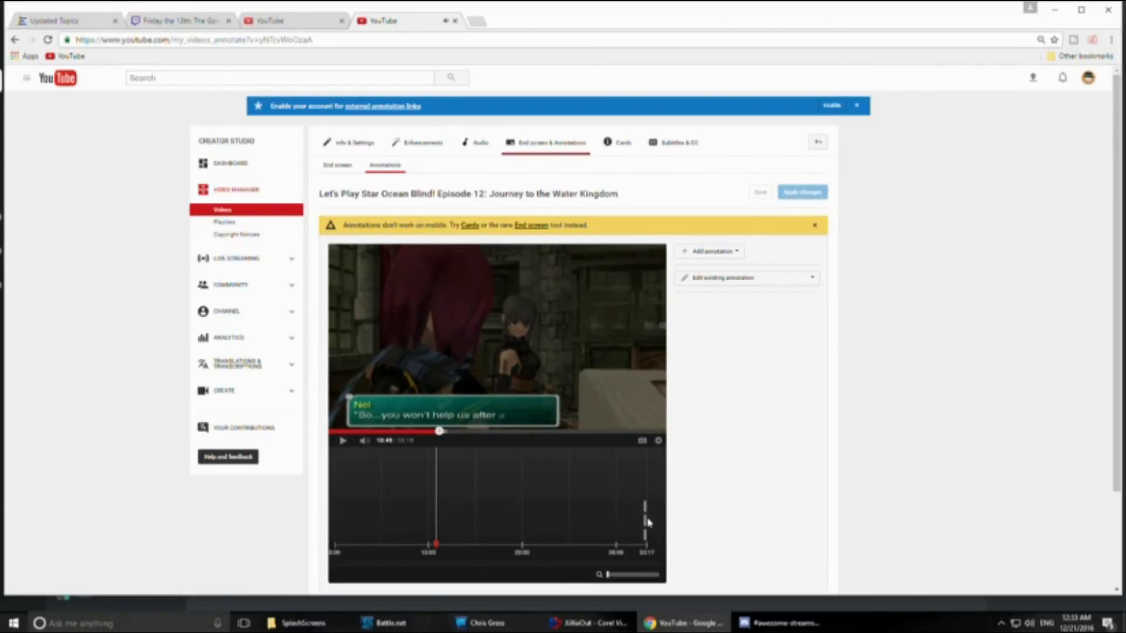
left_click(645, 519)
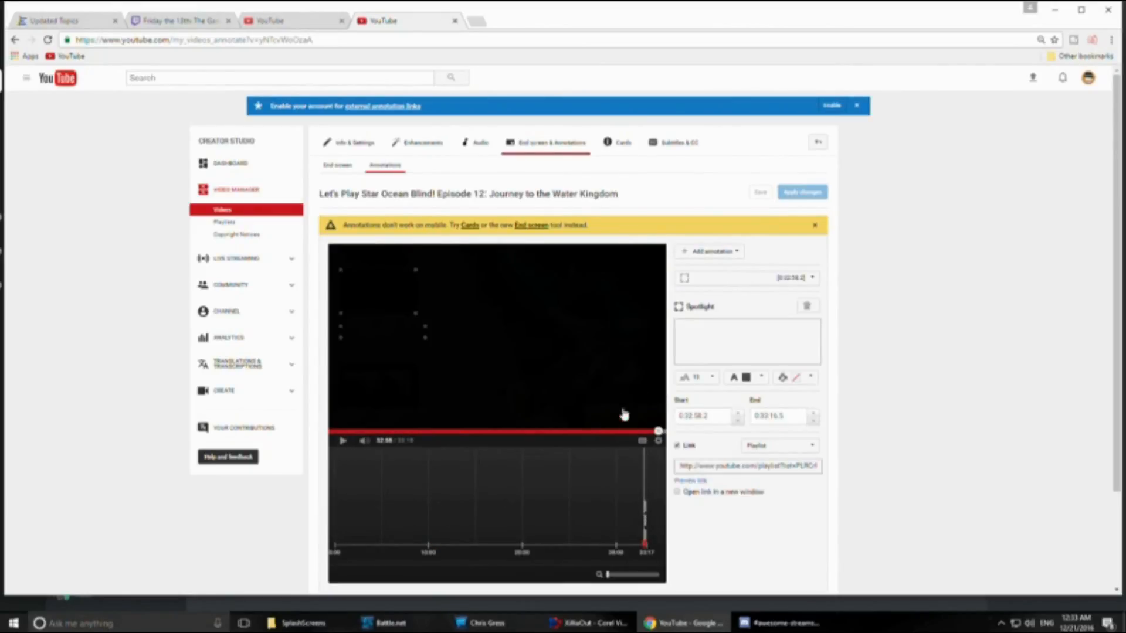
left_click(625, 414)
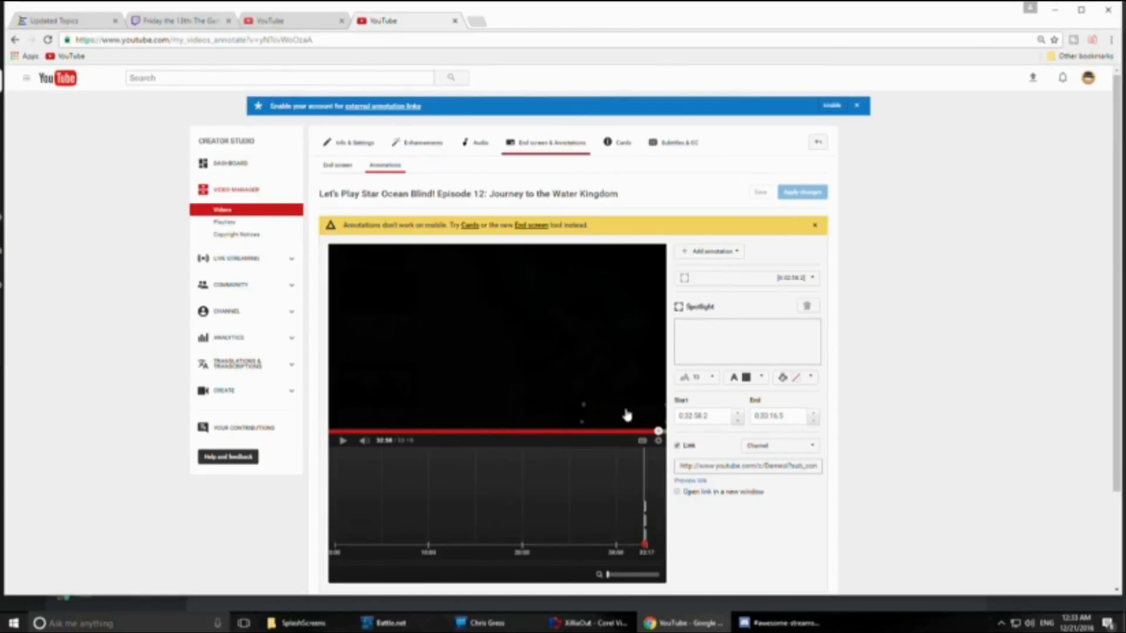
left_click(743, 466)
triple_click(743, 466)
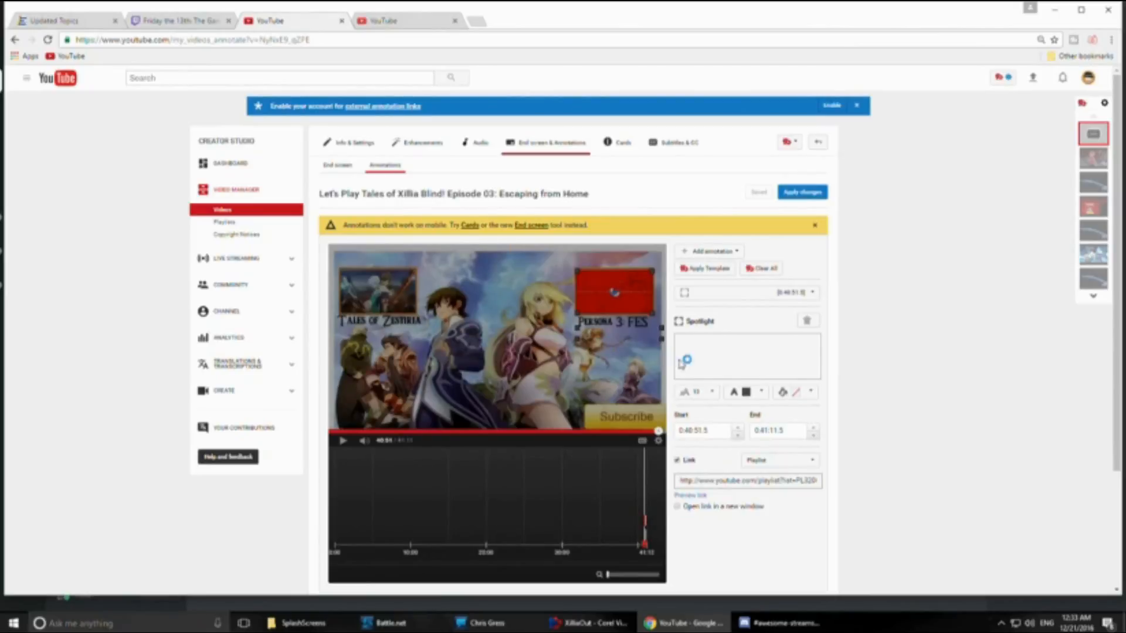
Add a spotlight annotation over the Subscribe graphic in the outro and move its start to 0:40:51.5.
left_click(706, 251)
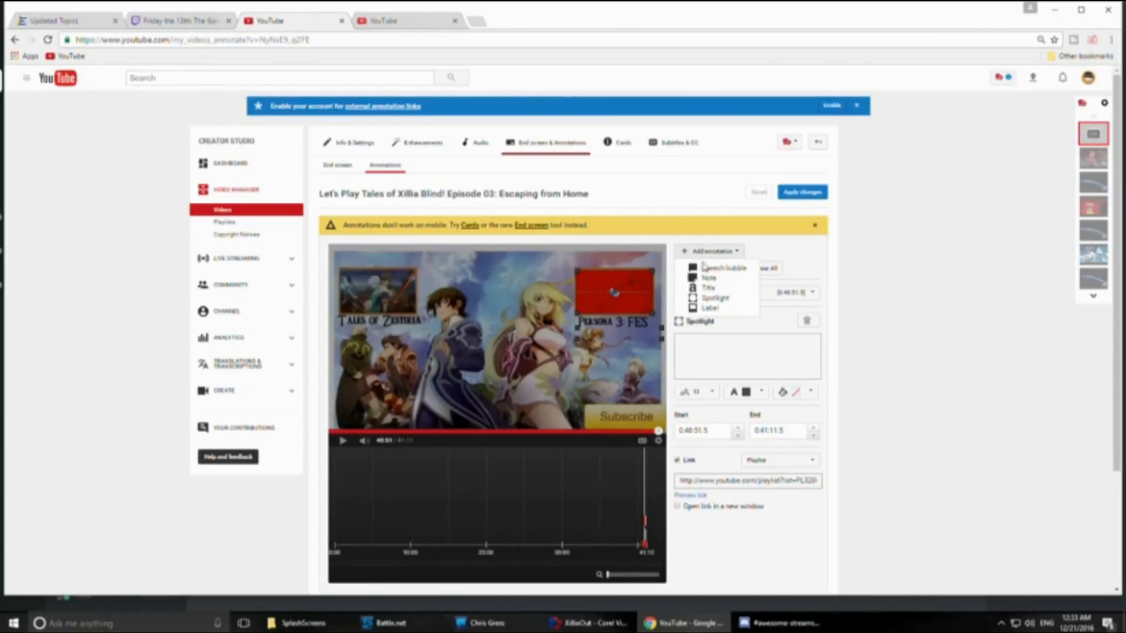
left_click(714, 298)
left_click_drag(497, 333, 628, 398)
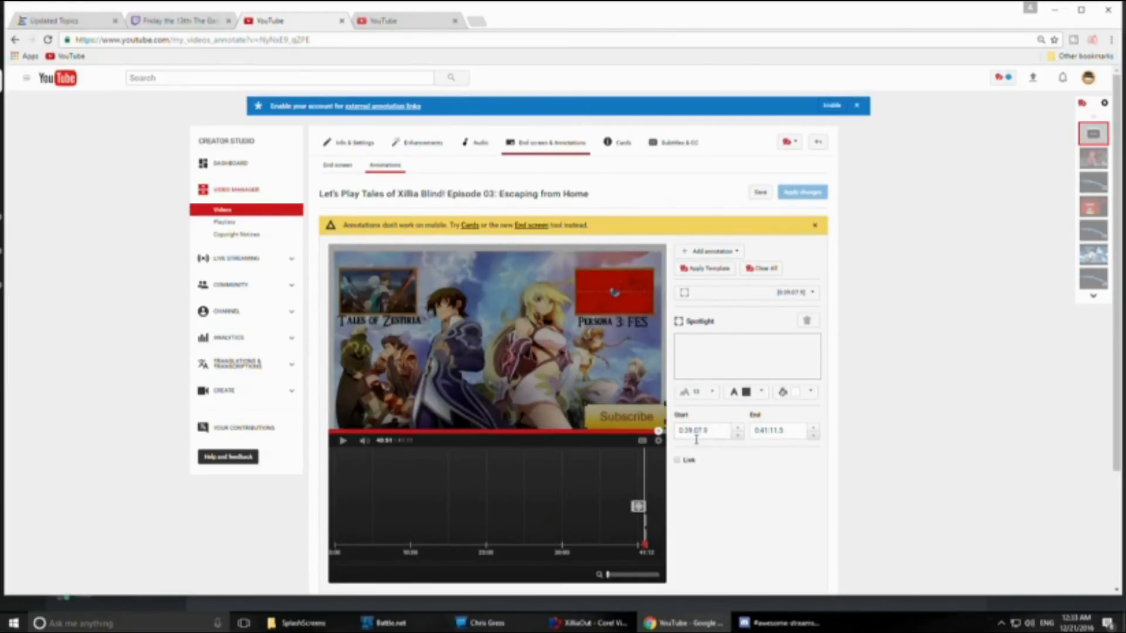
left_click_drag(637, 505, 645, 506)
Link the Subscribe spotlight to the copied channel subscribe link ending in sub_confirmation=1 and give it no background colour.
left_click(678, 461)
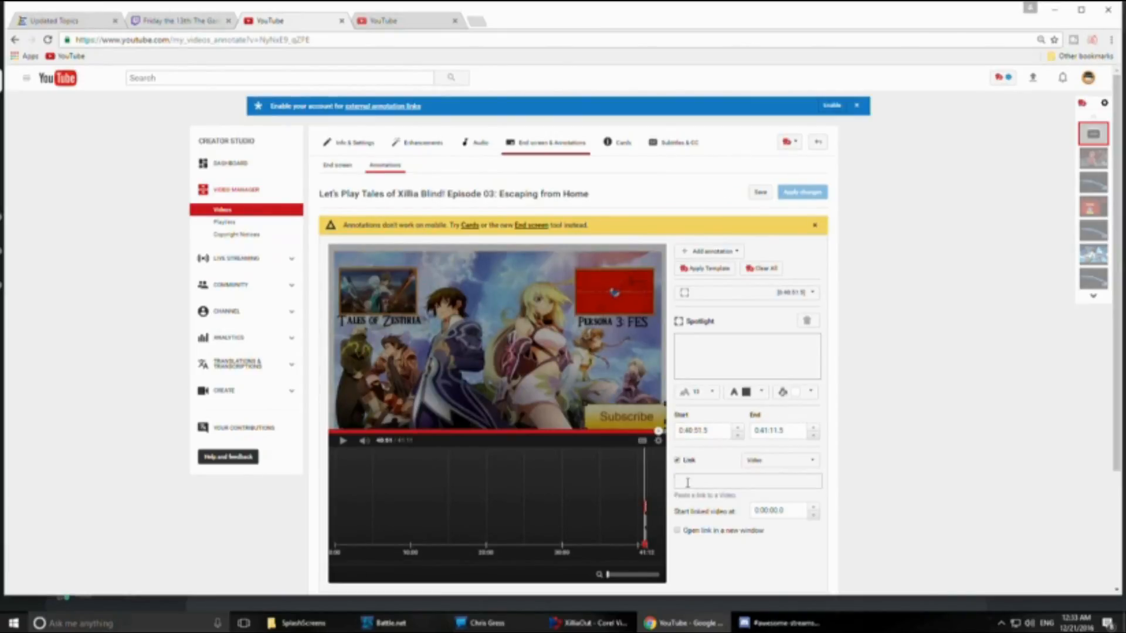
left_click(687, 482)
type("youtube.com/c/Djames?sub_confirmation=1")
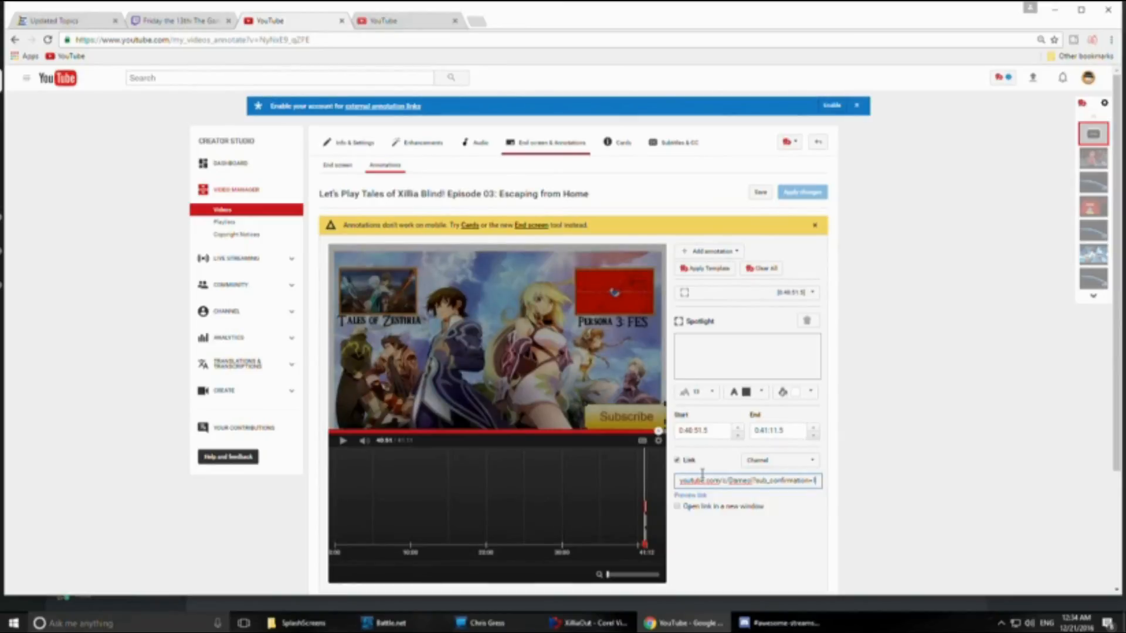
left_click(811, 391)
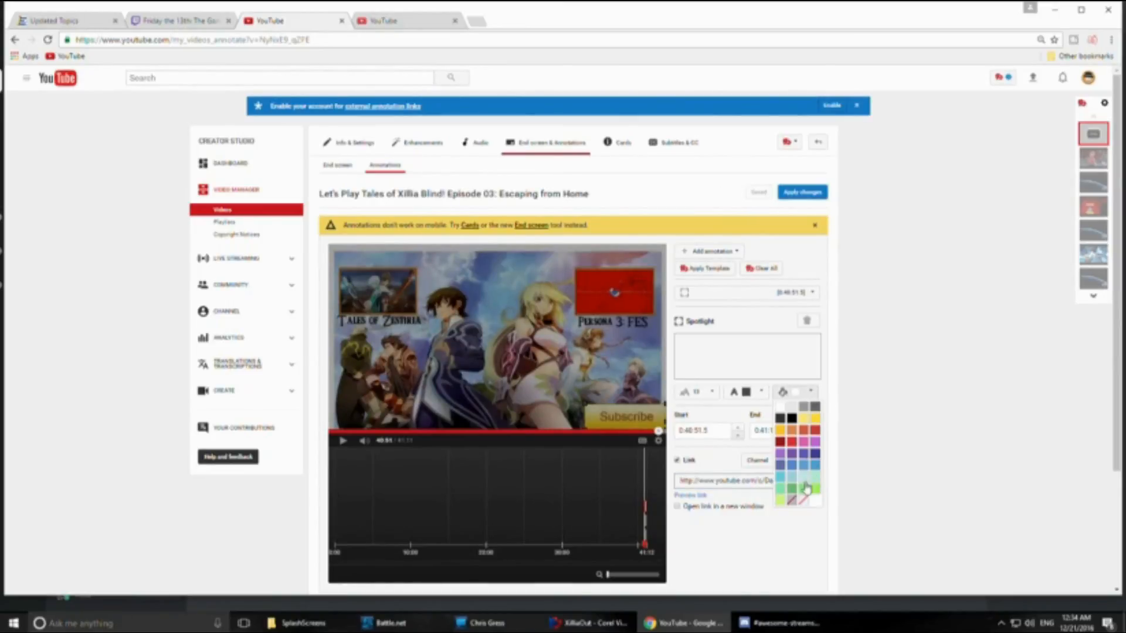
left_click(804, 502)
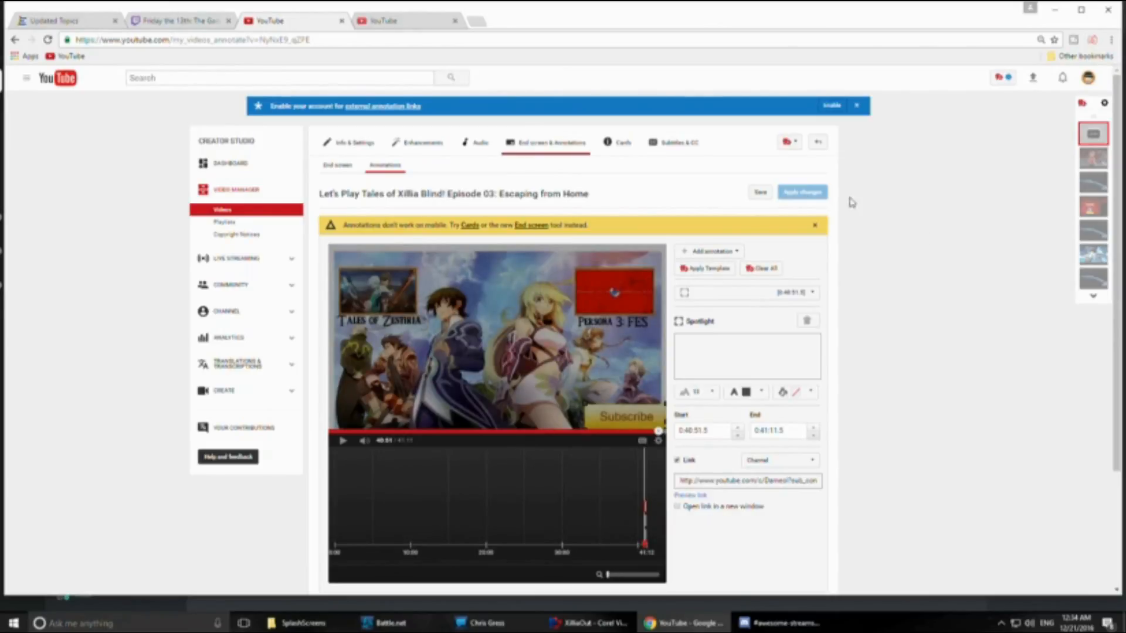
Save and apply the annotation changes to Tales of Xillia Episode 03, and open the video's Info & Settings.
left_click(760, 195)
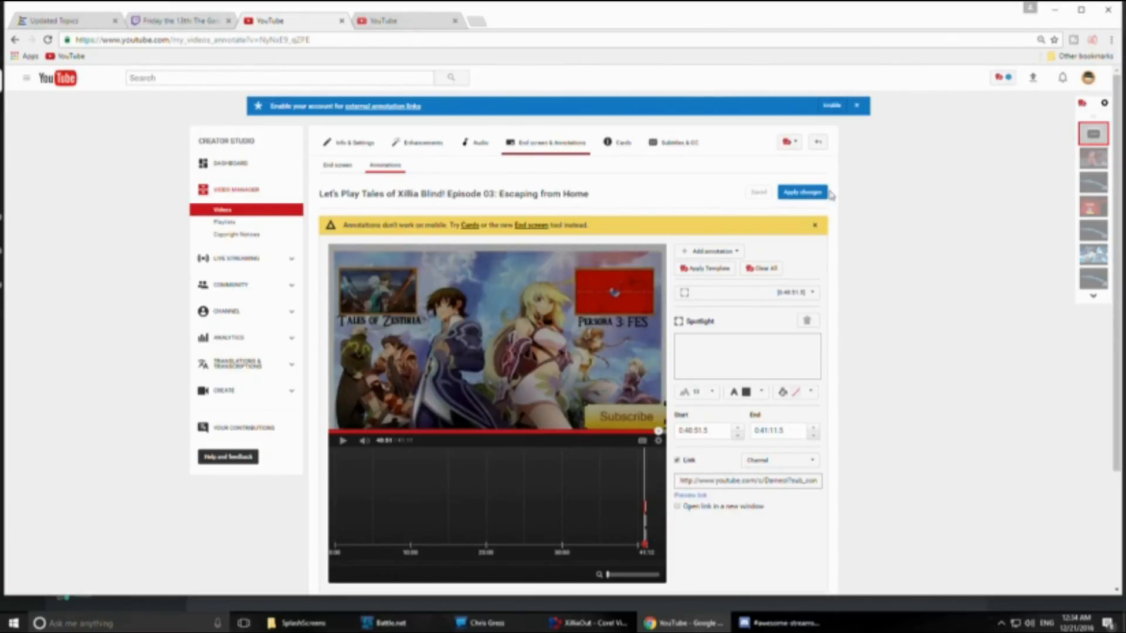
left_click(354, 149)
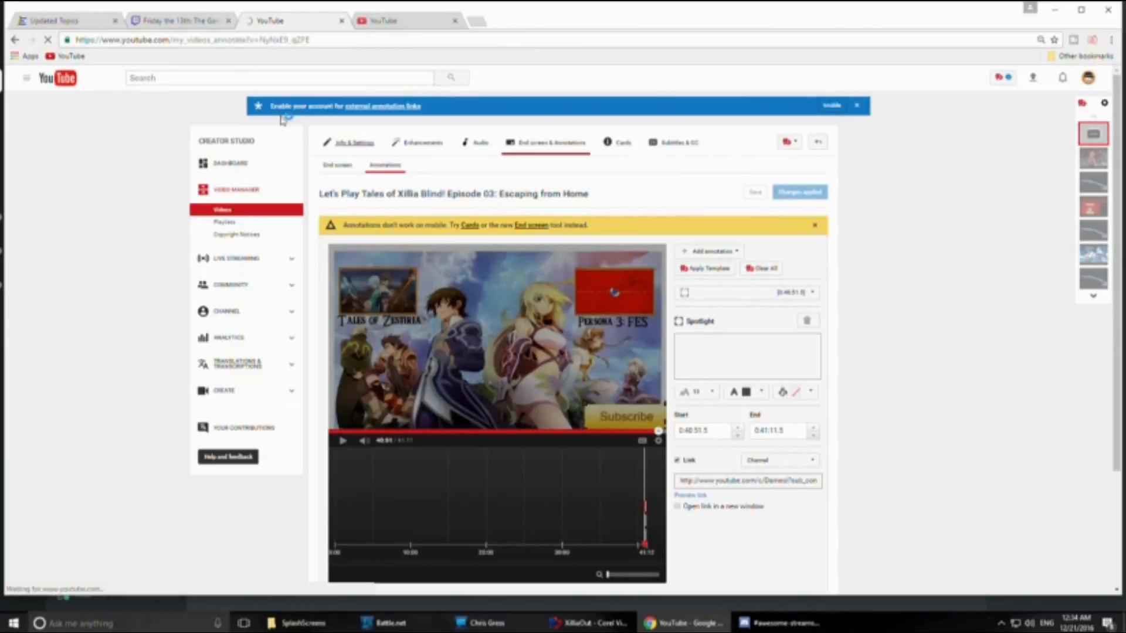